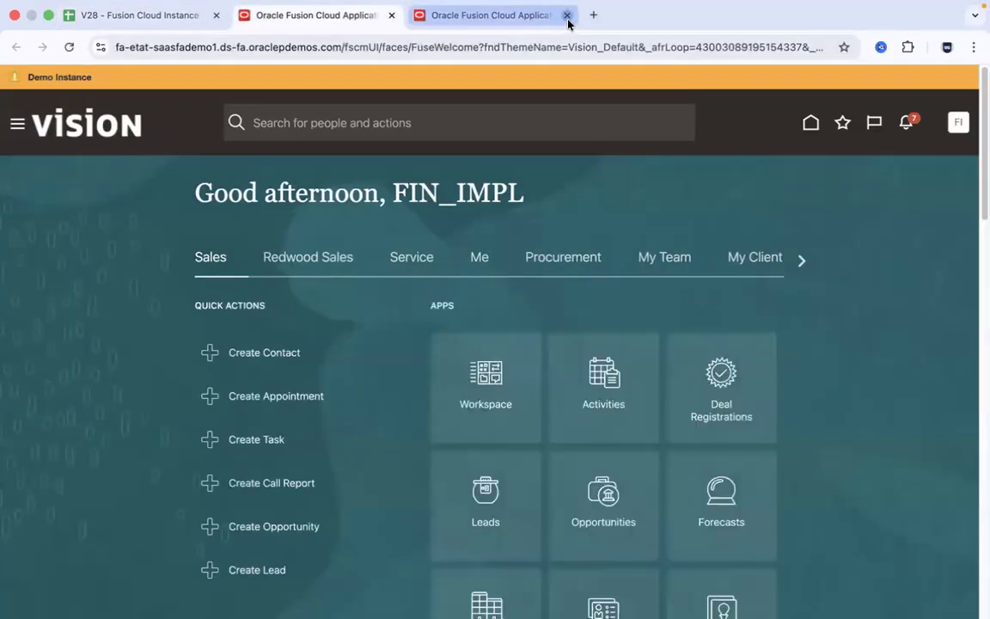
# Step: Close the duplicate Oracle Fusion tab and sign out of the demo instance, closing the remaining session's sign-in tab
pyautogui.click(568, 16)
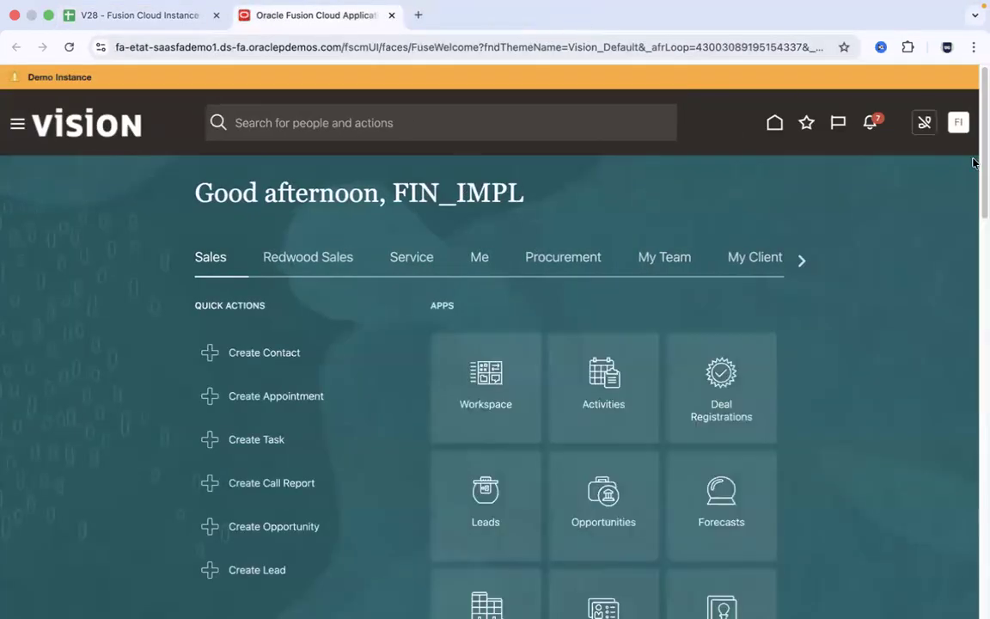
pyautogui.click(928, 162)
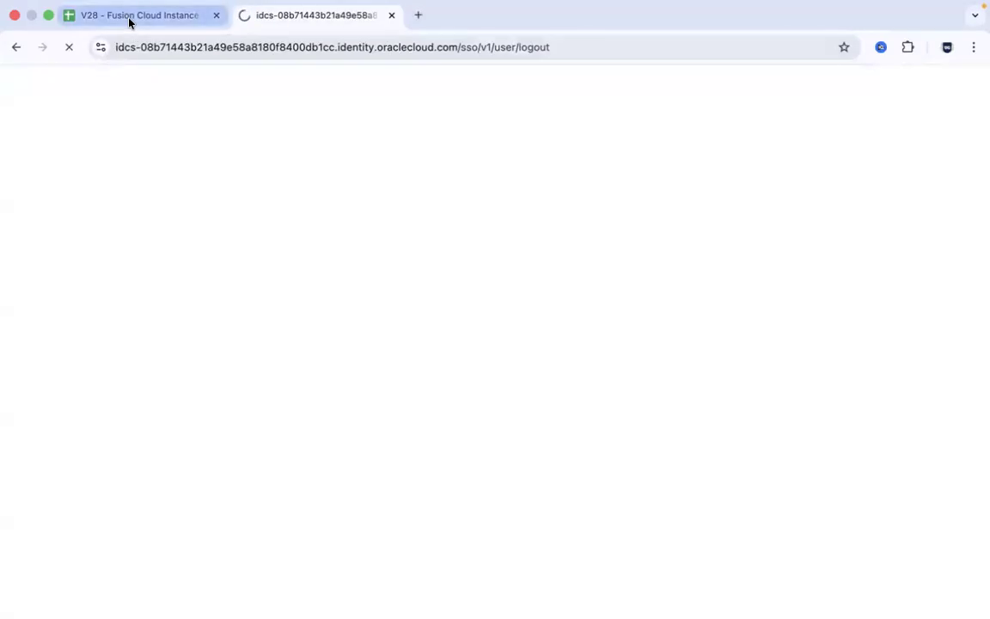
pyautogui.click(129, 17)
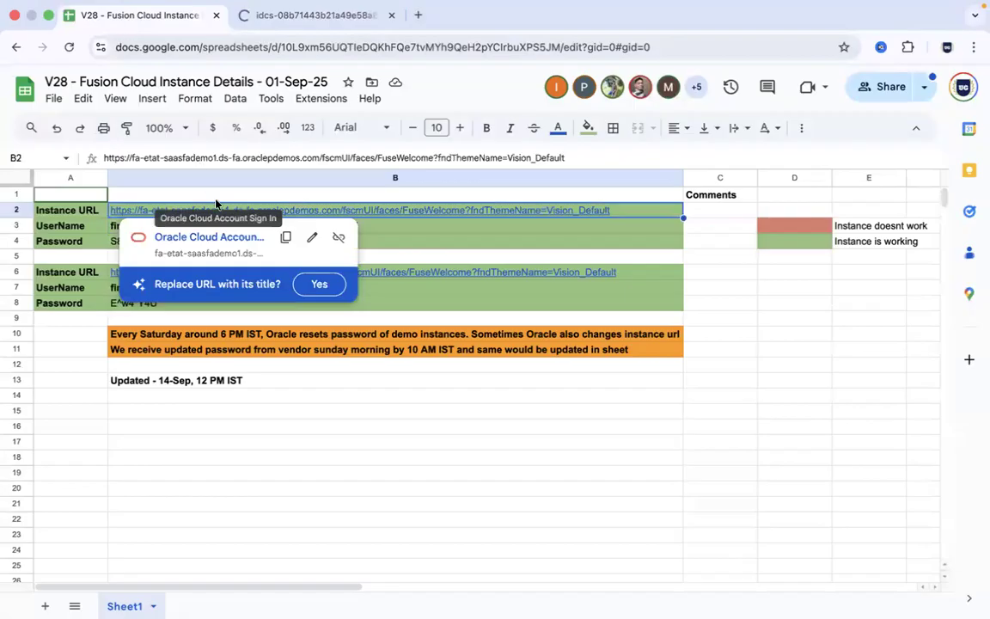
pyautogui.click(302, 16)
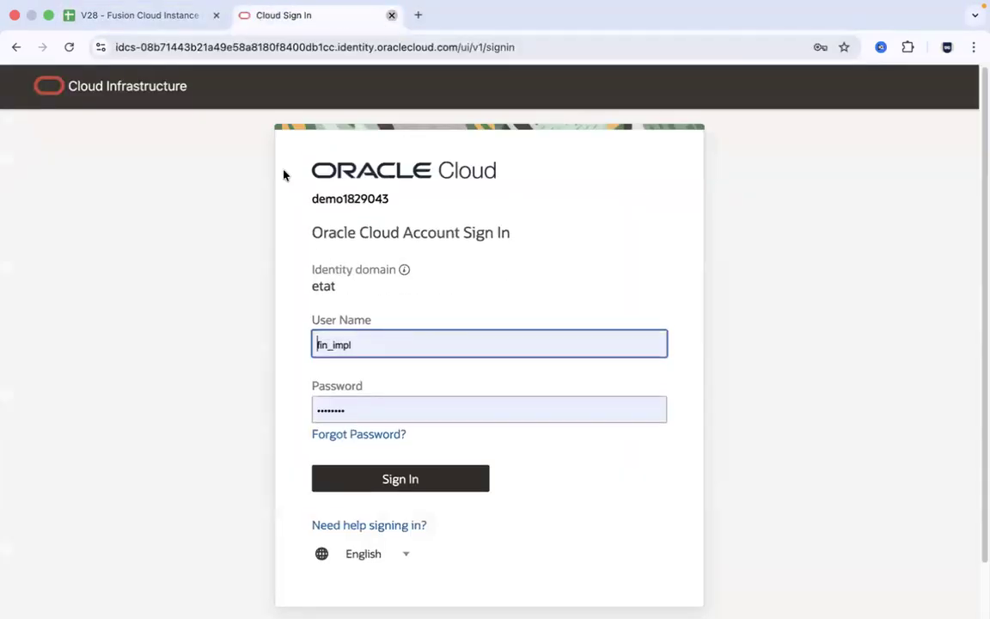
pyautogui.press('super+w')
# Step: Open the first instance URL from the spreadsheet, copy its password, and sign in as fin_impl with the saved account password
pyautogui.click(238, 245)
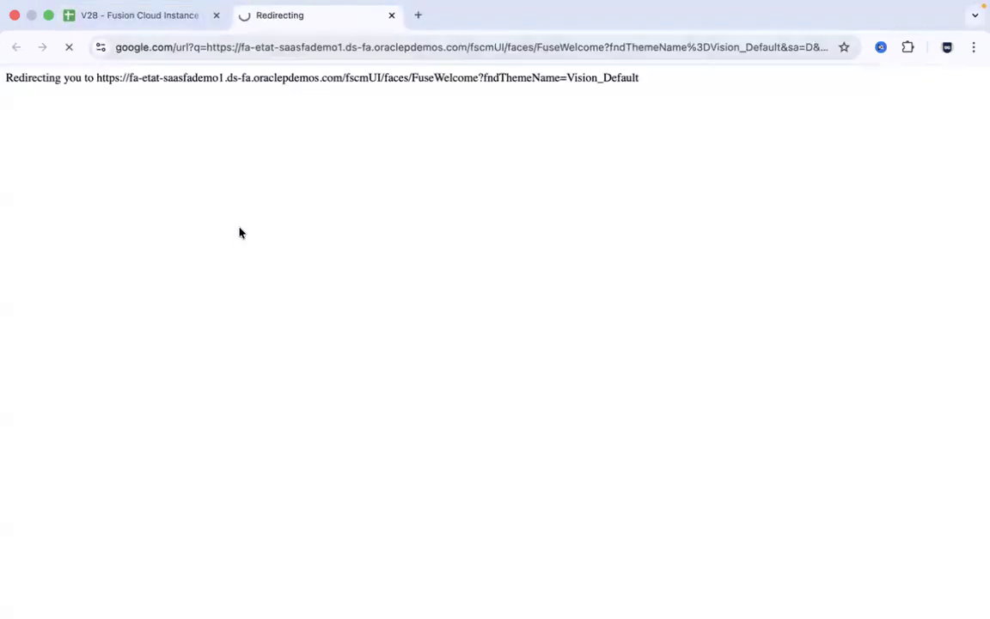
pyautogui.click(148, 22)
pyautogui.click(180, 243)
pyautogui.press('super+c')
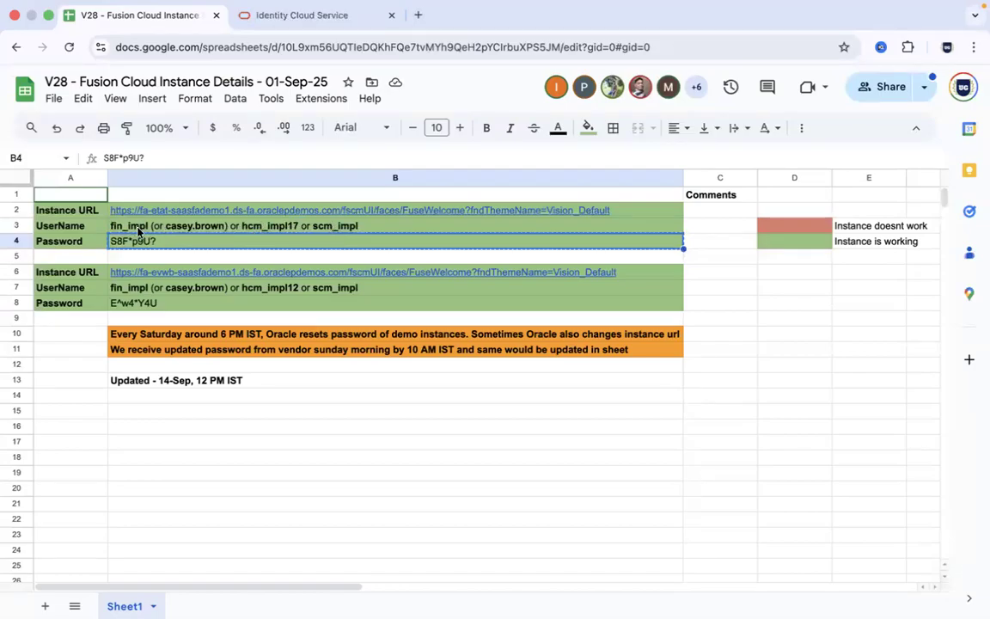
pyautogui.click(276, 12)
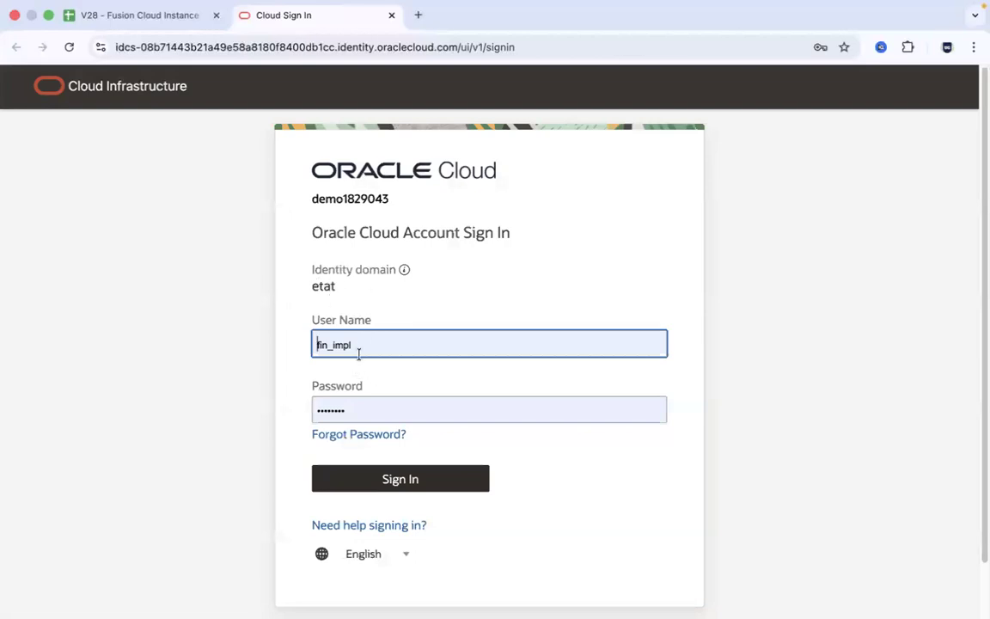
pyautogui.click(409, 480)
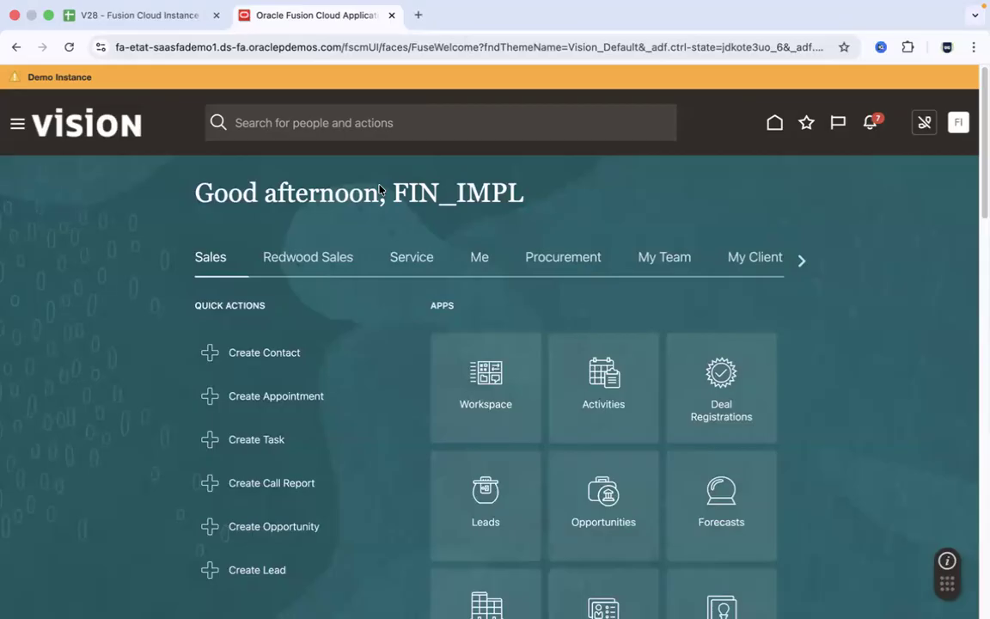
# Step: Open the Receivables area on the home page and bring up the Create Transaction form
pyautogui.click(801, 263)
pyautogui.click(801, 261)
pyautogui.click(801, 262)
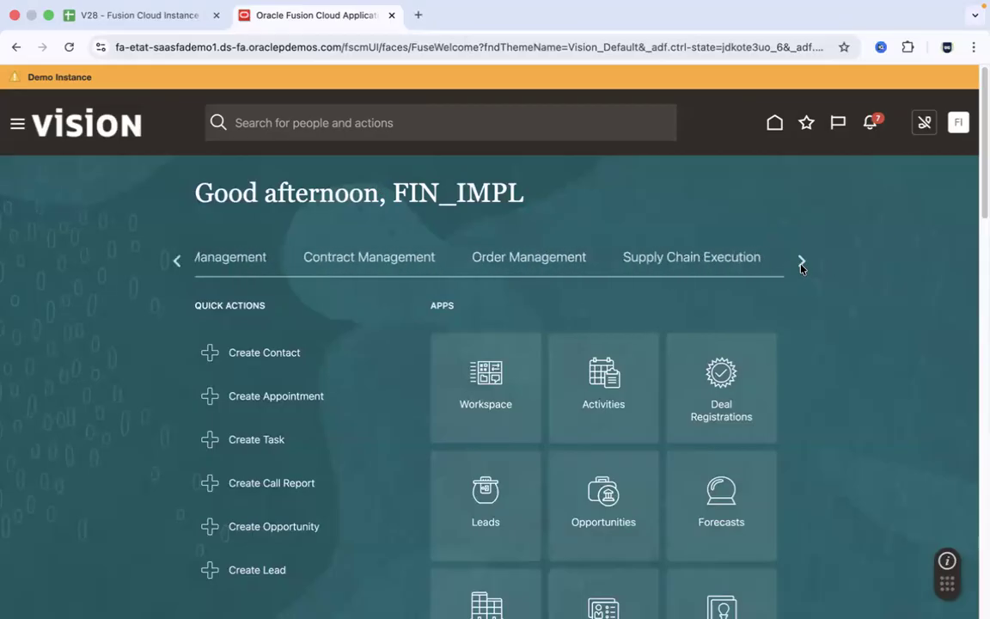
pyautogui.click(801, 261)
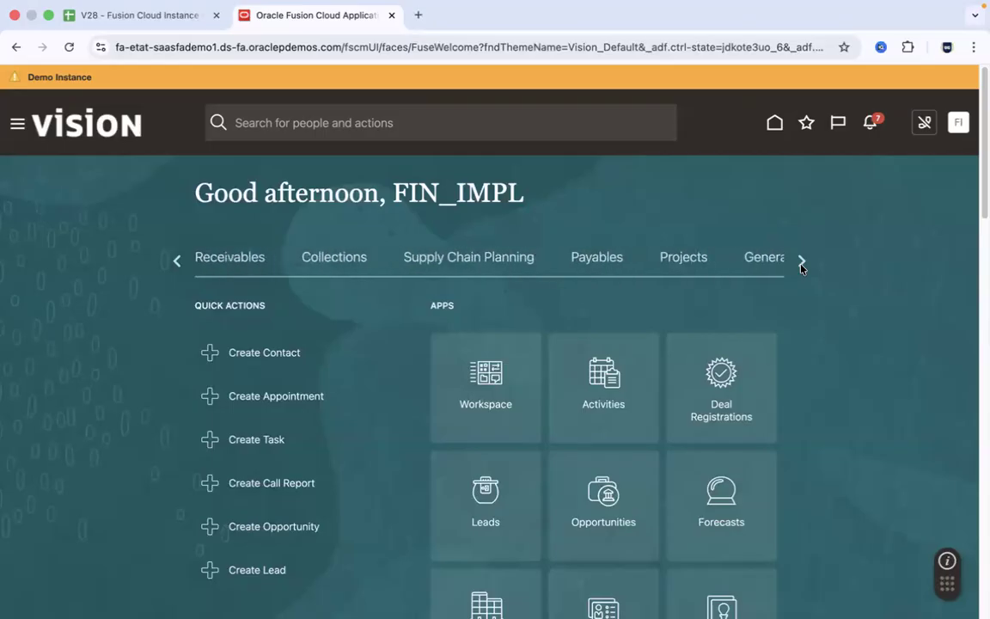
pyautogui.click(247, 260)
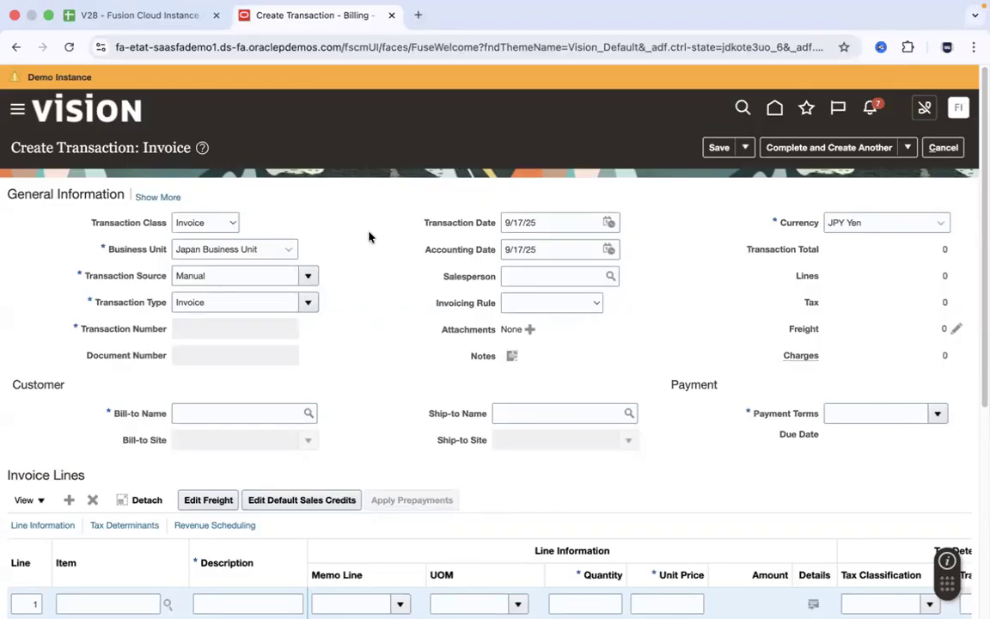
# Step: Cancel the new invoice transaction without saving and return to the home page
pyautogui.click(943, 147)
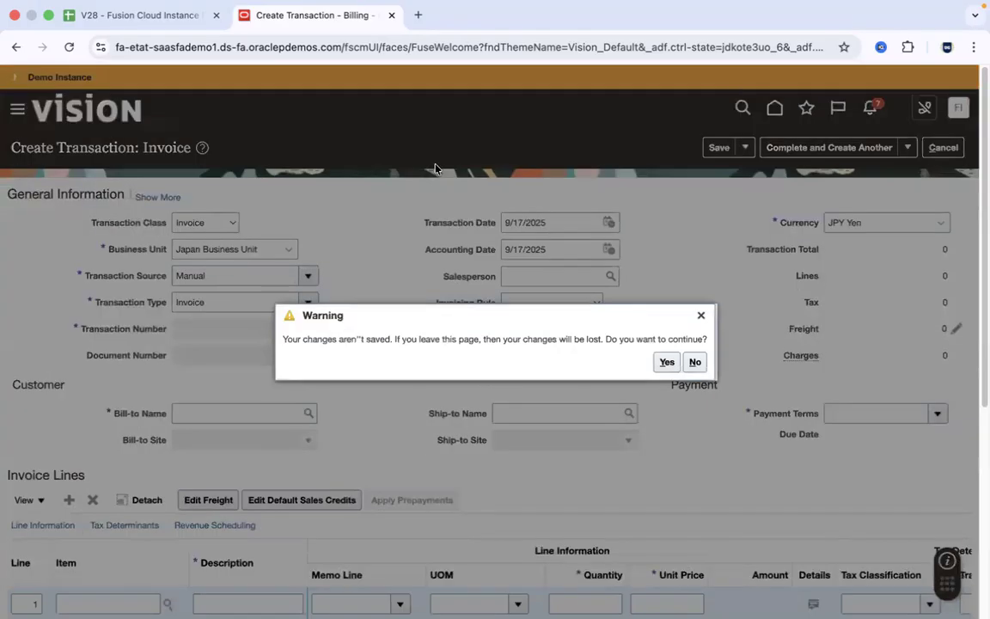
pyautogui.click(667, 362)
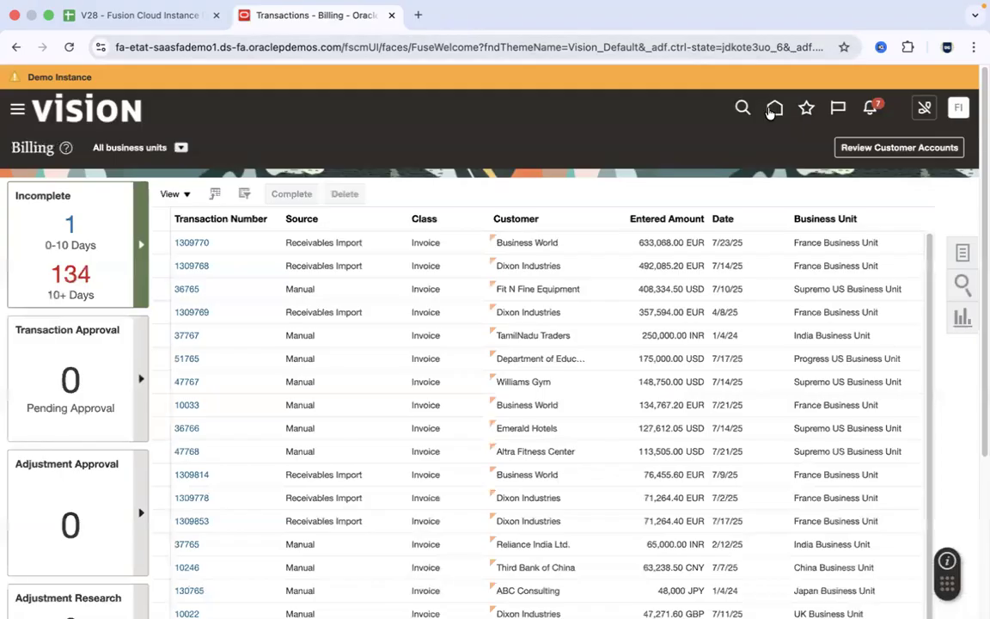
pyautogui.click(773, 112)
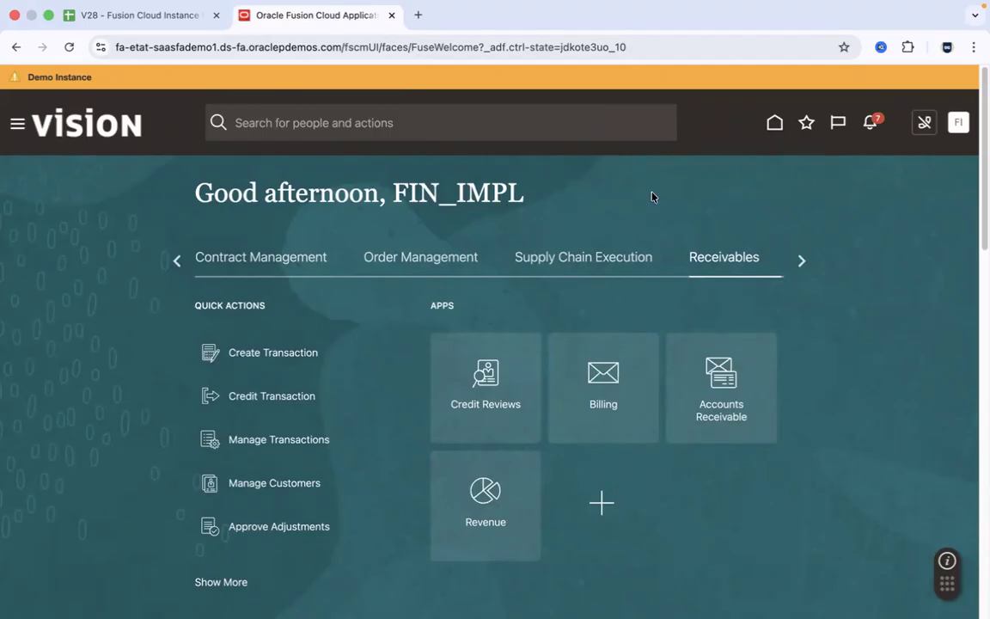
# Step: Open the Applications Help documentation site from the account's settings and inspect its web address
pyautogui.click(958, 124)
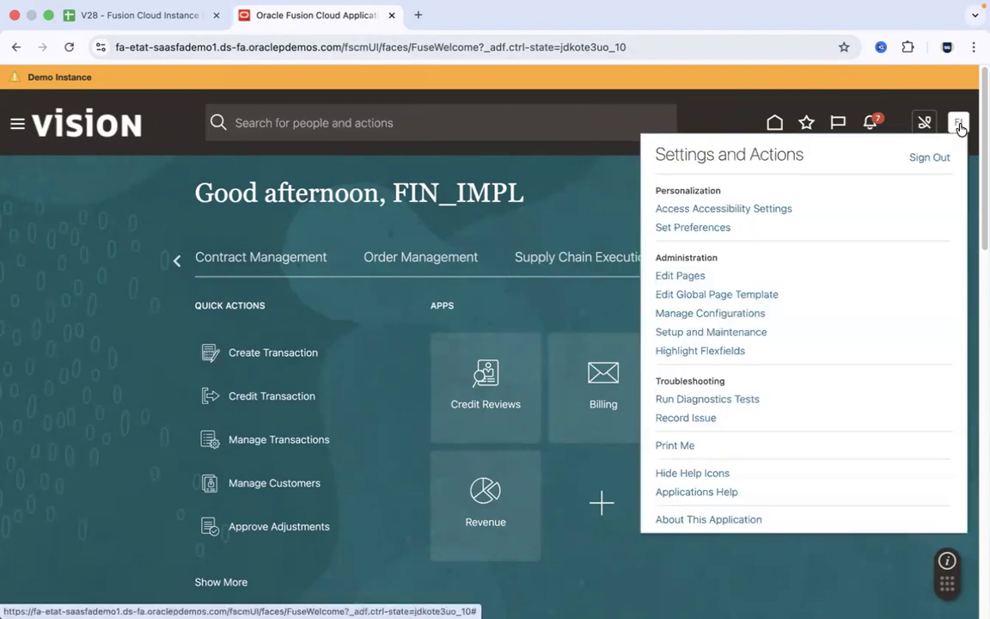
pyautogui.click(721, 494)
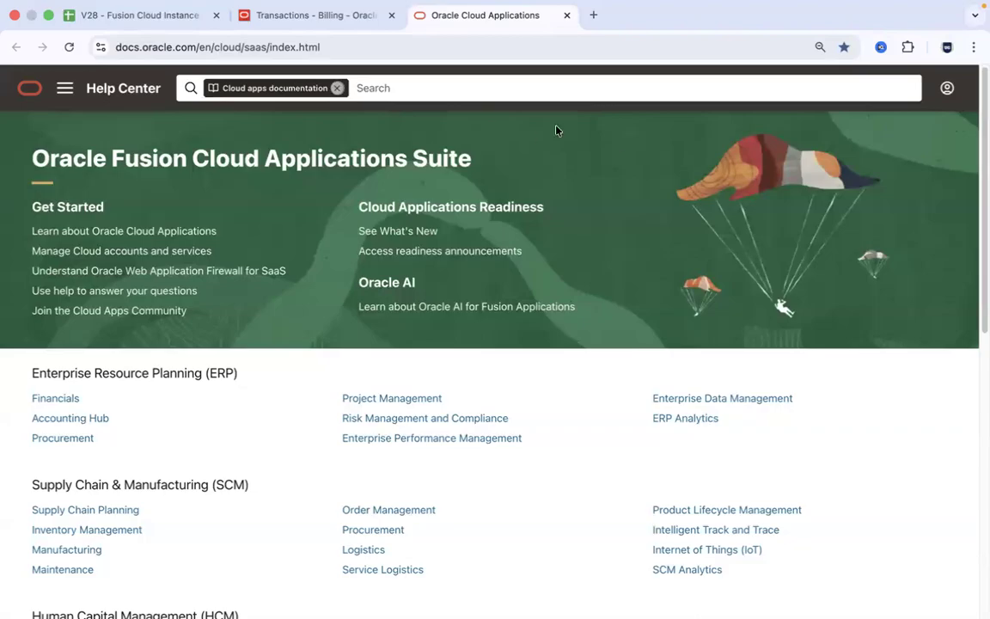
pyautogui.click(331, 45)
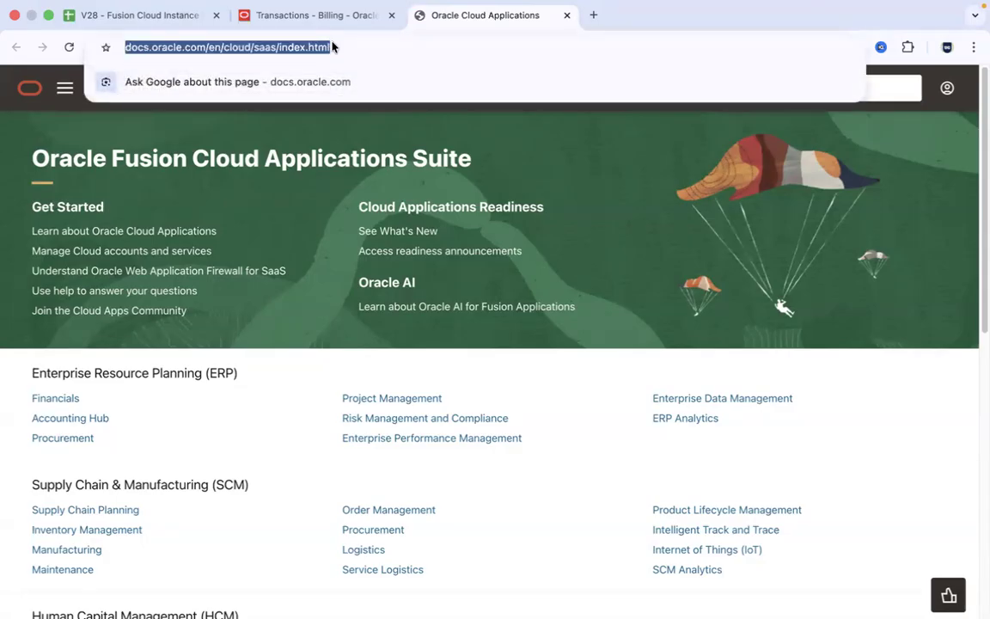
pyautogui.click(332, 44)
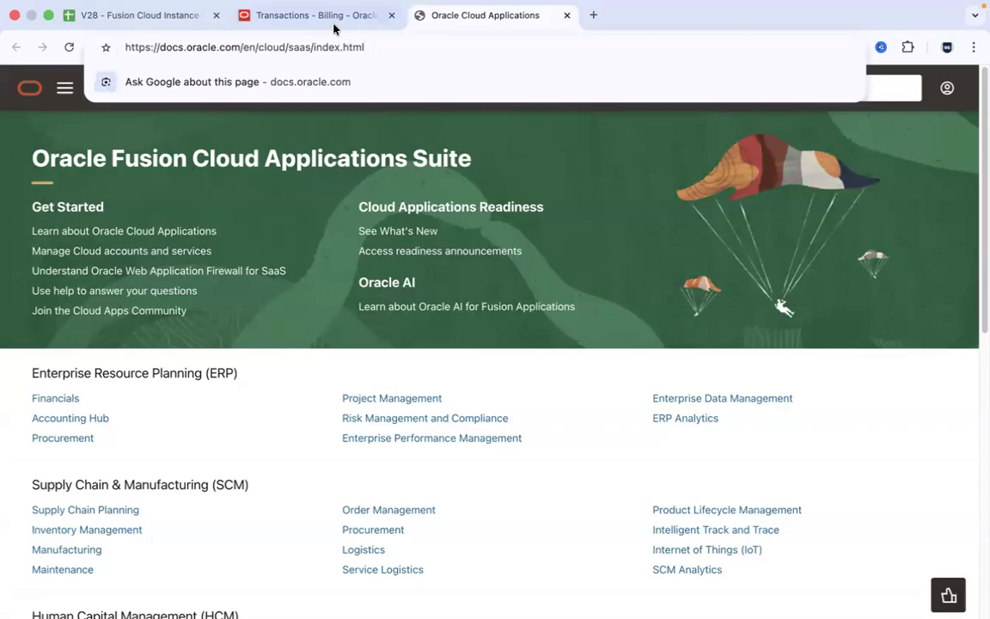
pyautogui.click(332, 18)
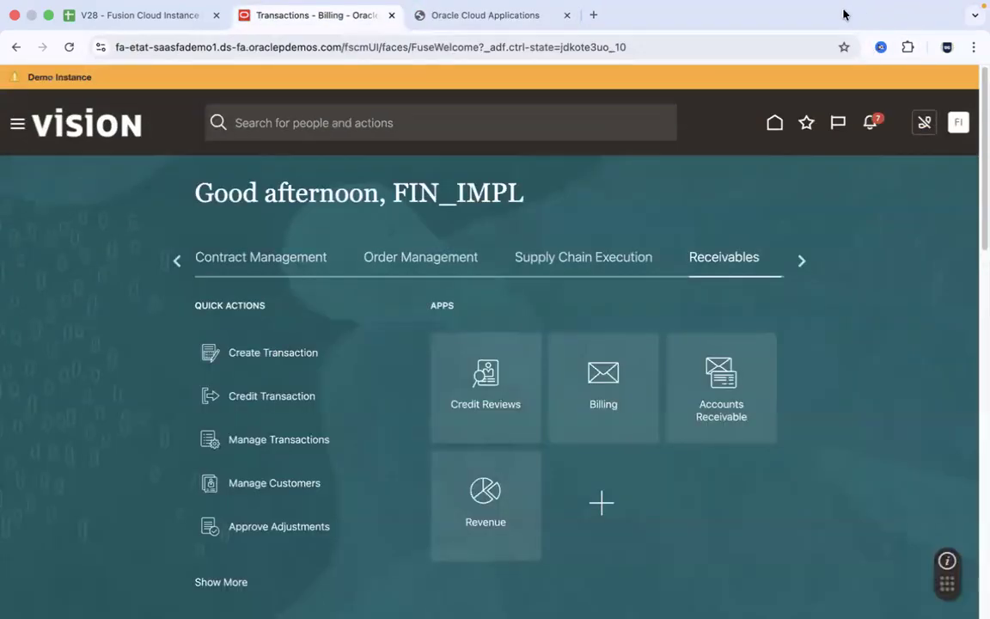
pyautogui.click(464, 22)
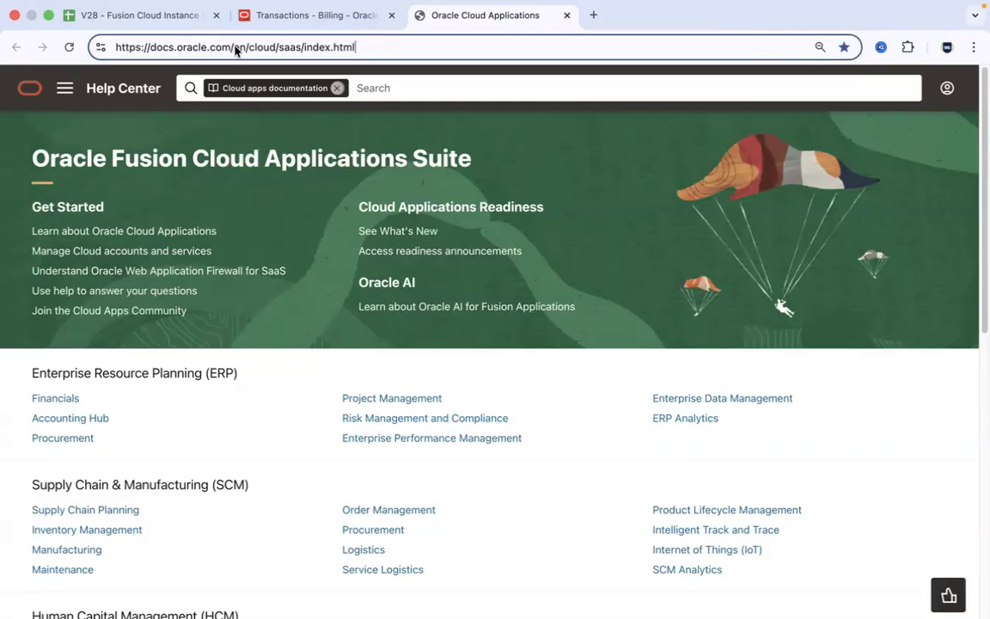
# Step: Switch to PowerPoint, leave the slide show, and view the documentation link on the ERP Integration Service slide
pyautogui.press('super+Tab')
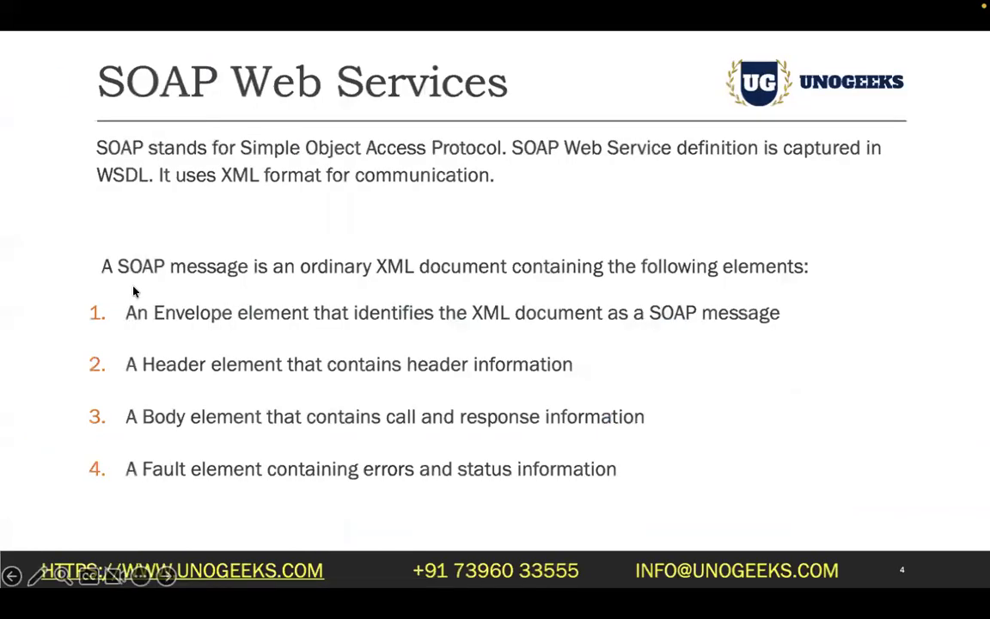
pyautogui.press('Right')
pyautogui.press('Escape')
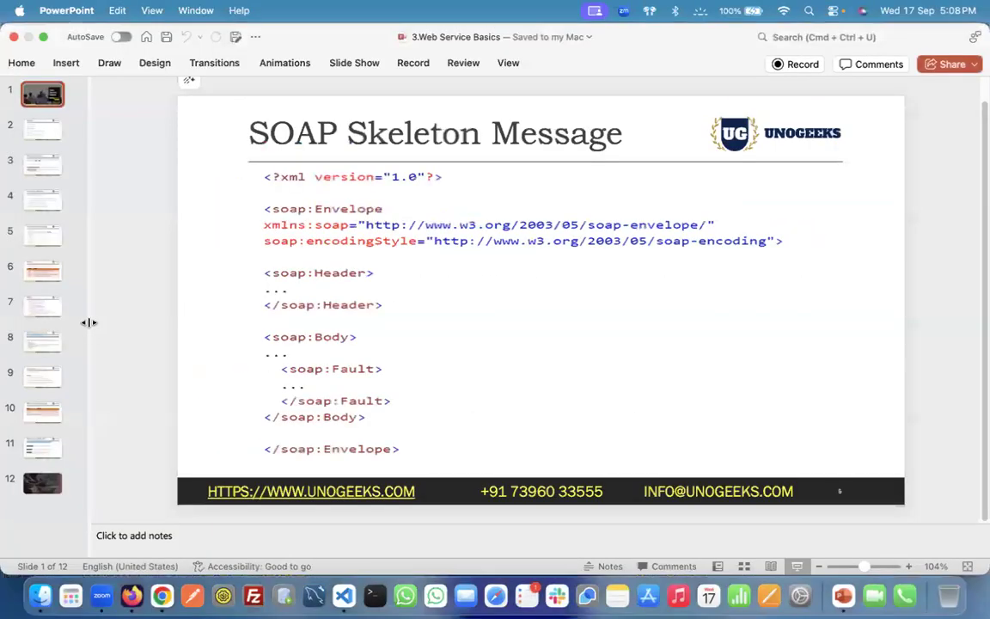
pyautogui.click(49, 311)
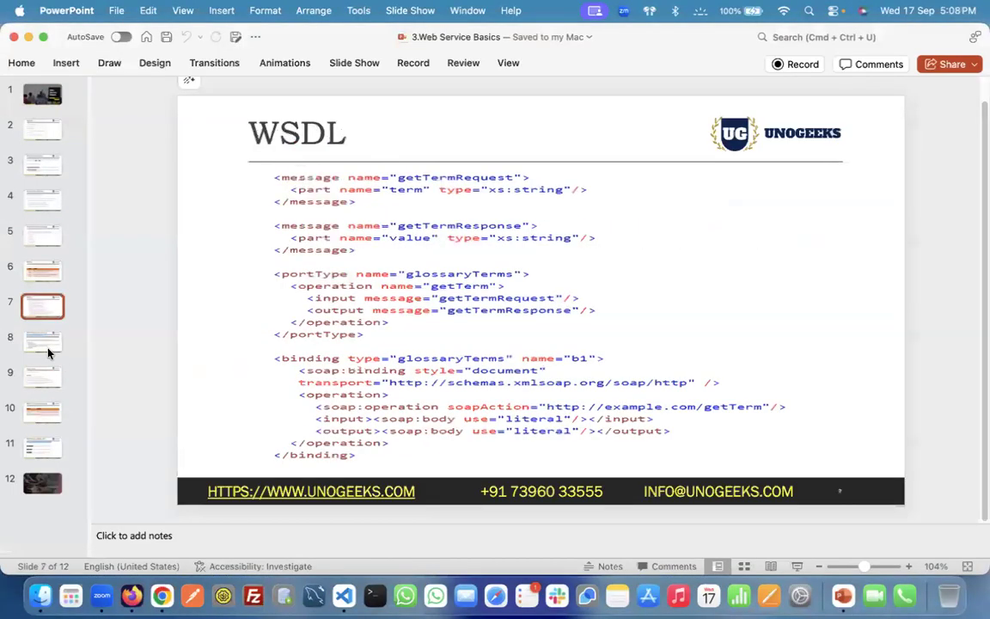
pyautogui.click(49, 348)
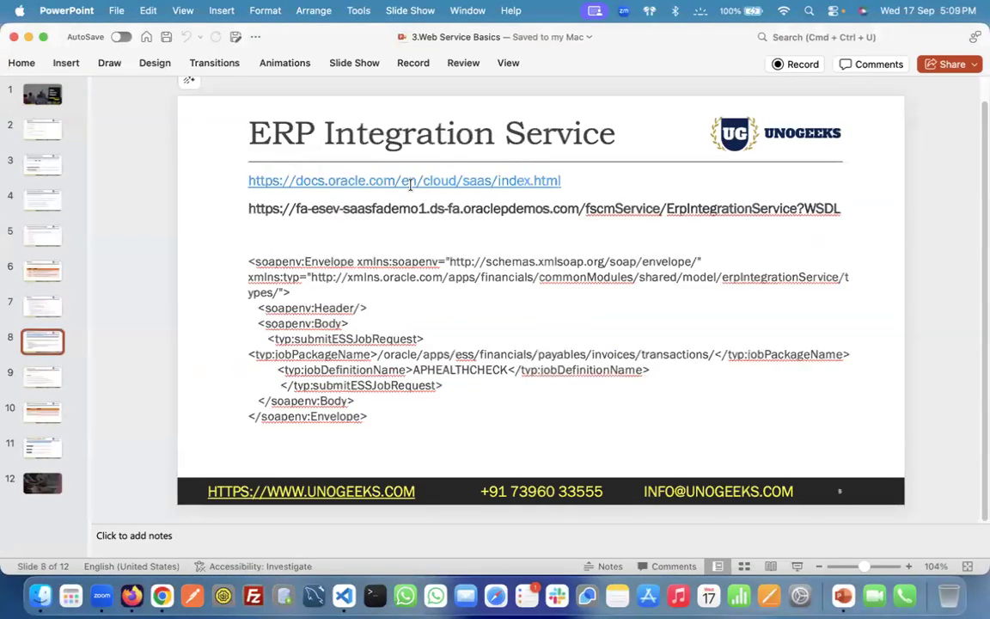
pyautogui.click(410, 181)
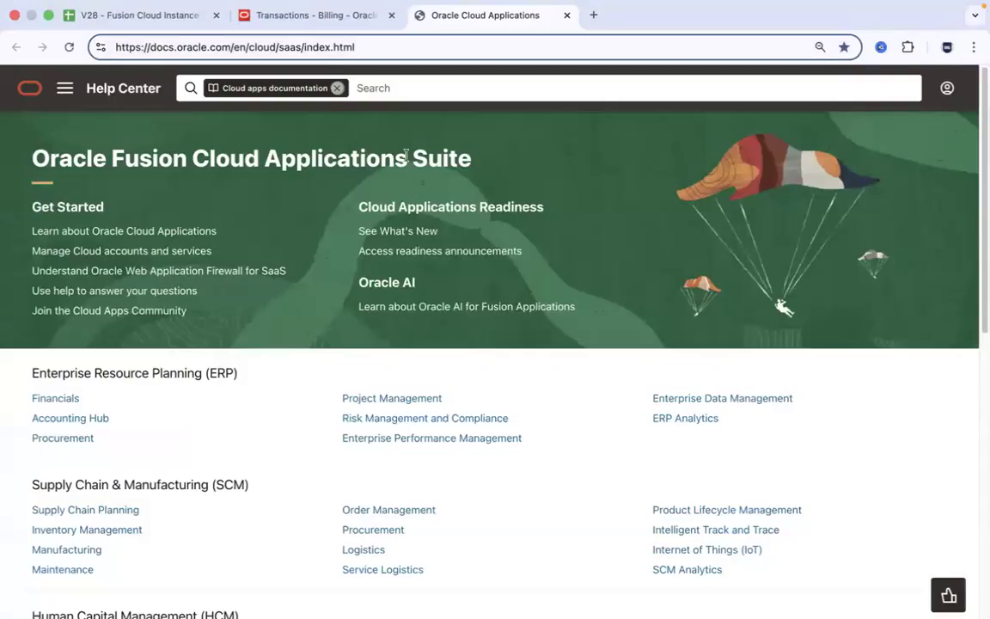
pyautogui.click(357, 47)
pyautogui.click(133, 598)
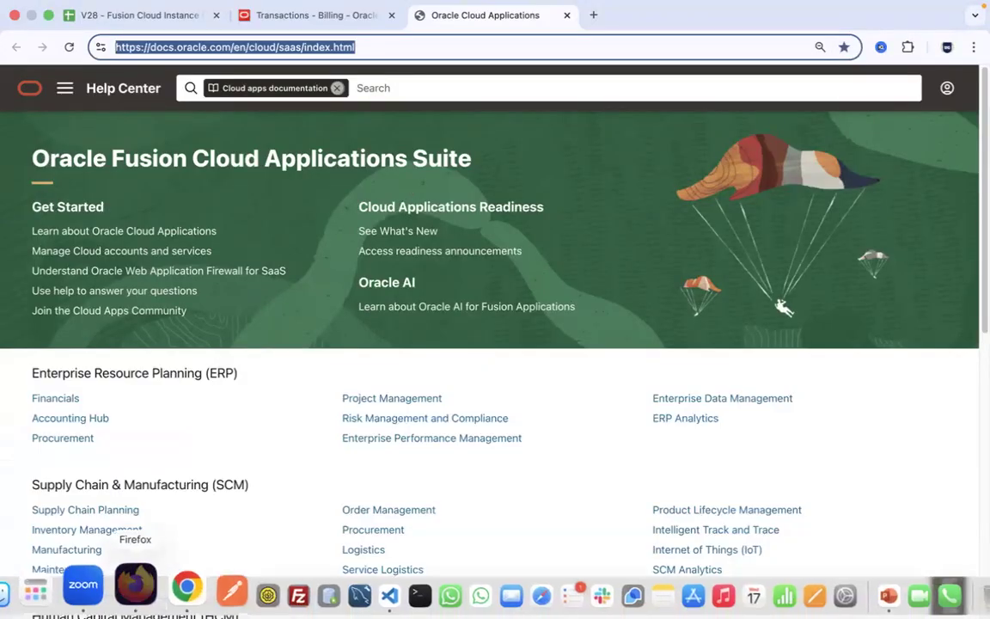
pyautogui.press('super+v')
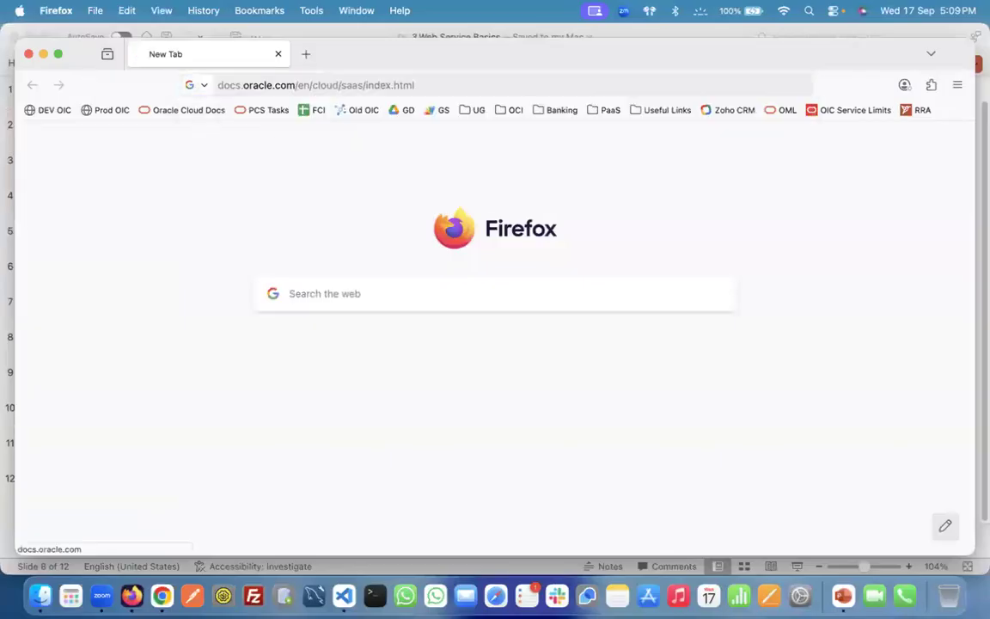
pyautogui.press('Return')
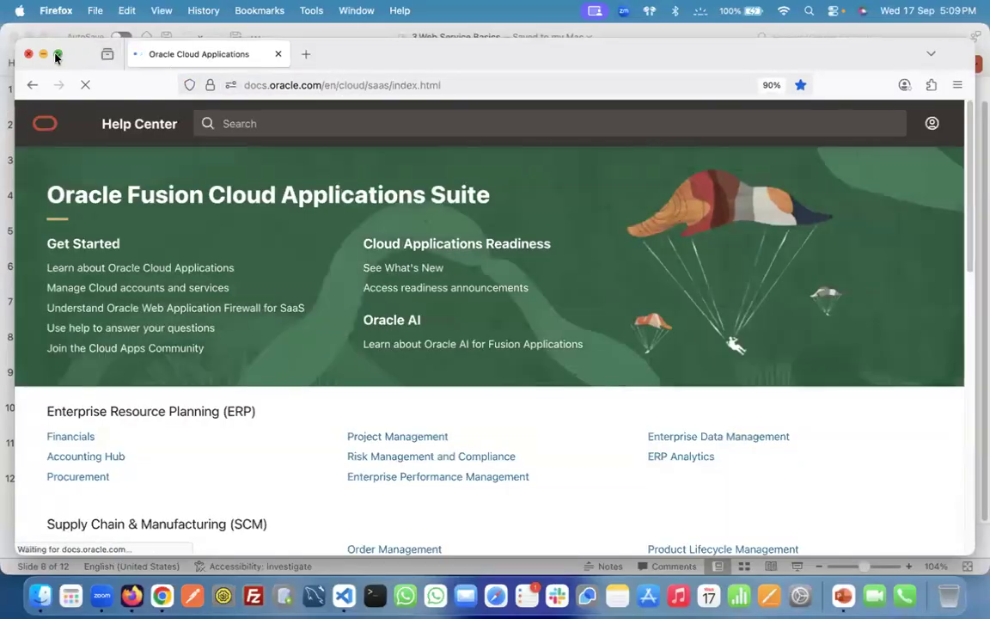
pyautogui.click(57, 54)
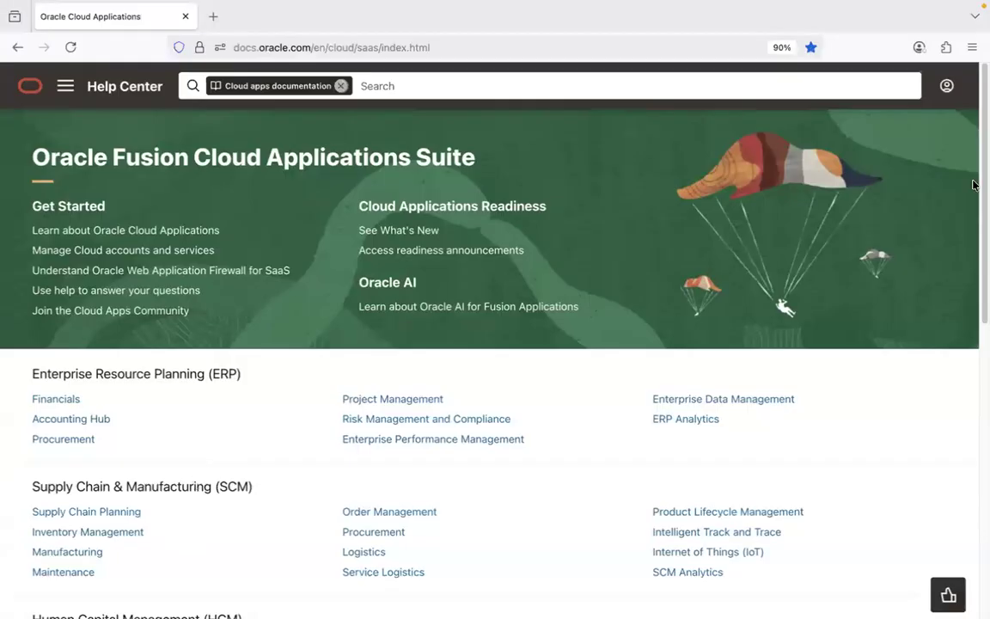
# Step: Open the SOAP web services guide from the Integrate topics of the Financials documentation and dismiss the page feedback prompt
pyautogui.moveTo(972, 189); pyautogui.dragTo(974, 75)
pyautogui.click(61, 401)
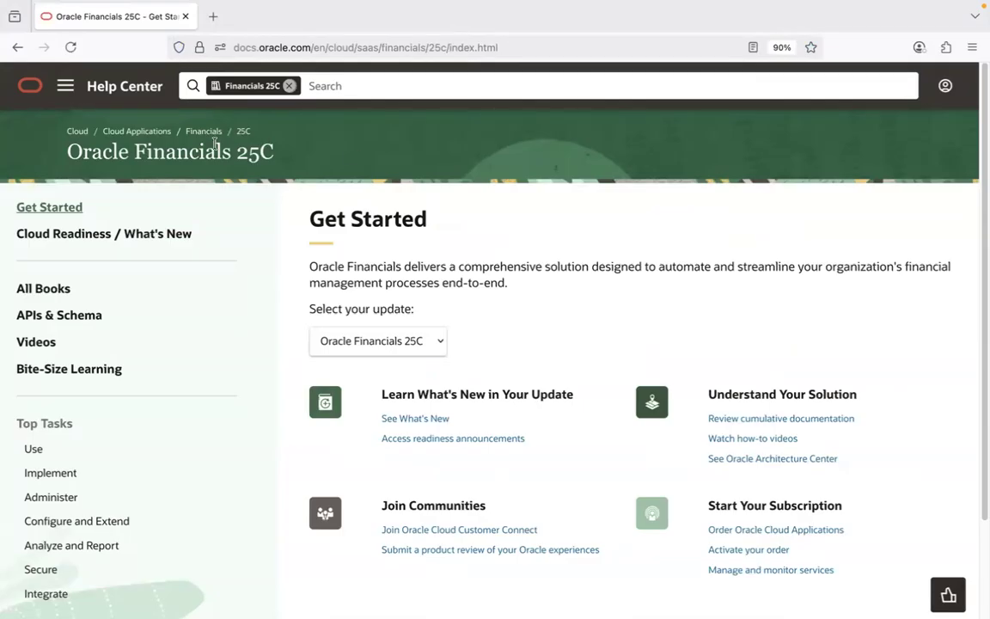
pyautogui.click(46, 593)
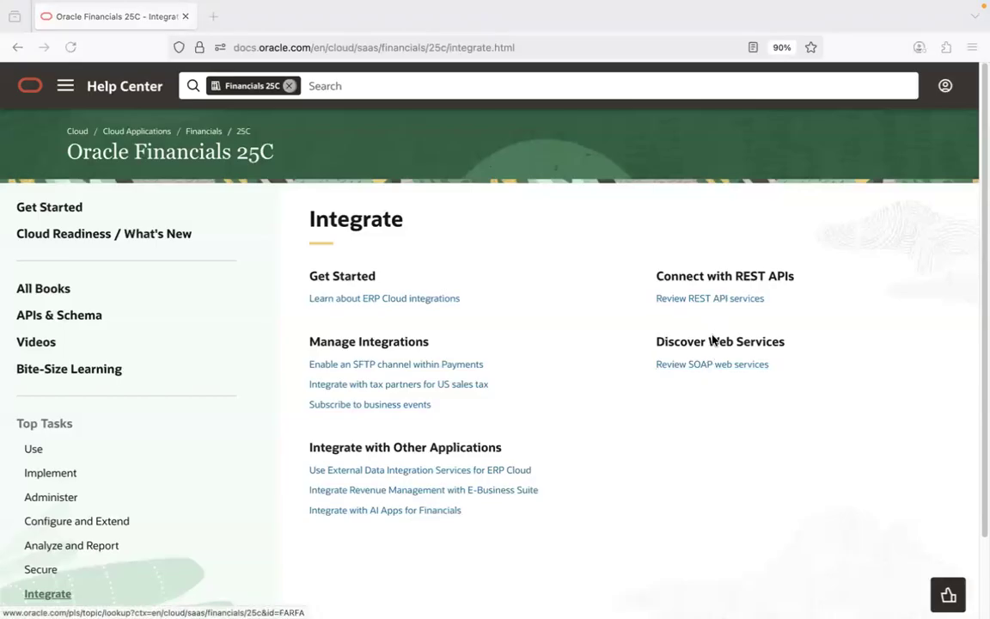
pyautogui.click(708, 368)
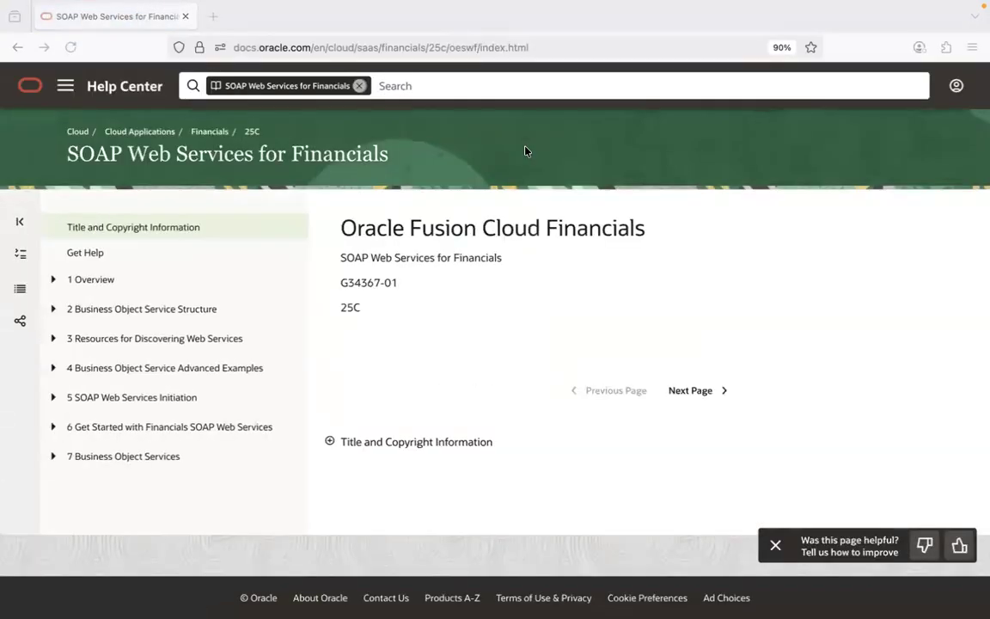
pyautogui.click(774, 545)
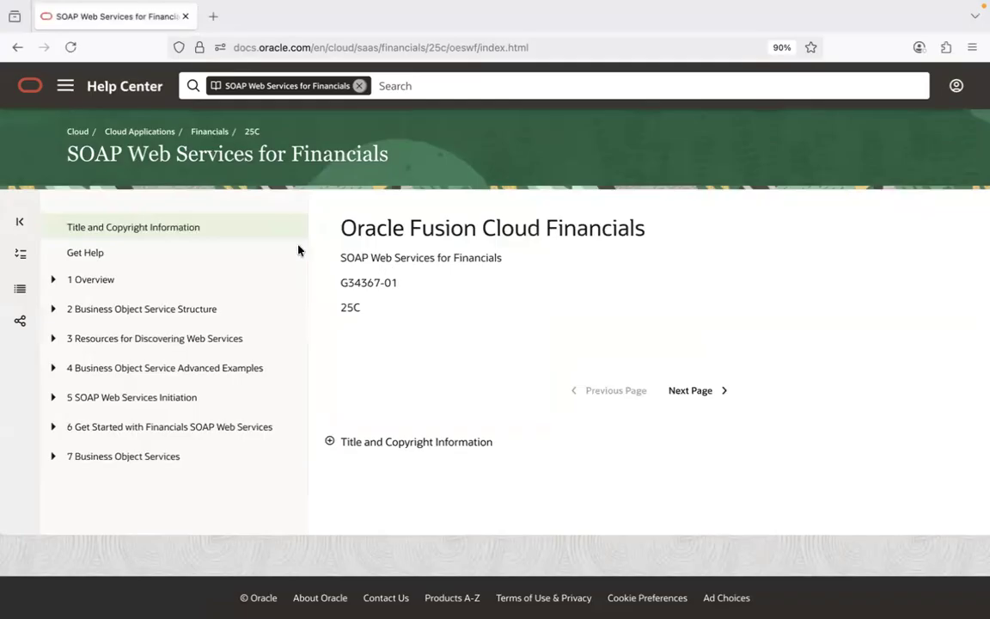
# Step: Expand the Business Object Services chapter and bring its ERP services into view in the contents list
pyautogui.click(123, 456)
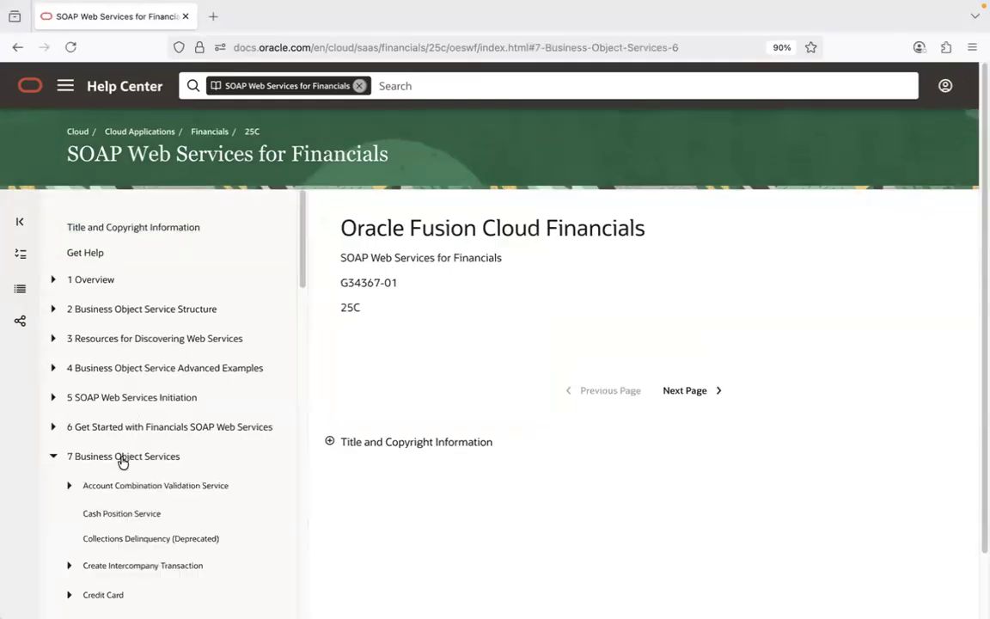
pyautogui.scroll(-1, 122, 461)
pyautogui.moveTo(305, 248); pyautogui.dragTo(310, 343)
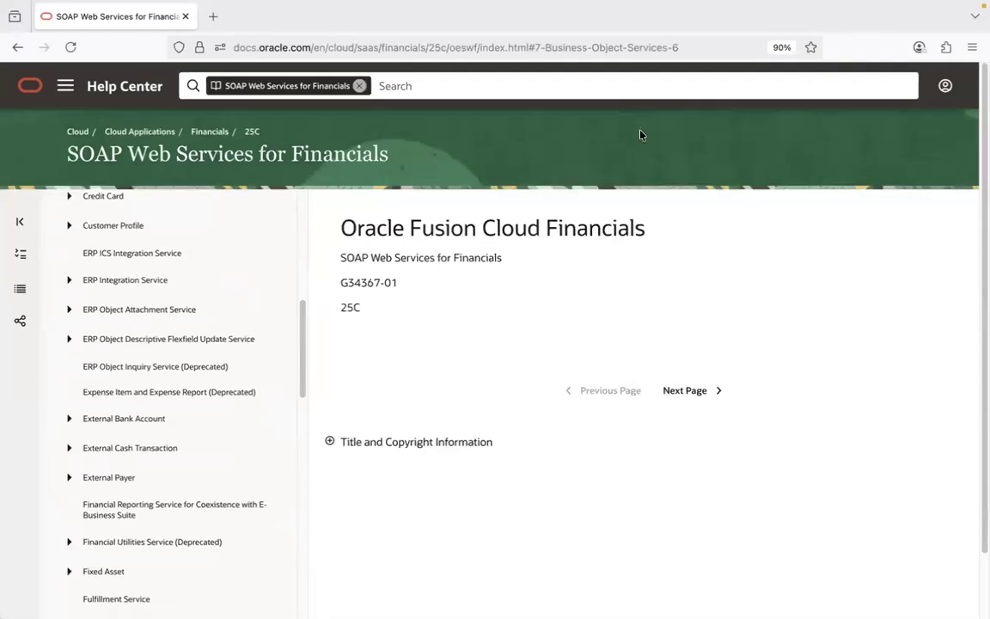
pyautogui.click(972, 47)
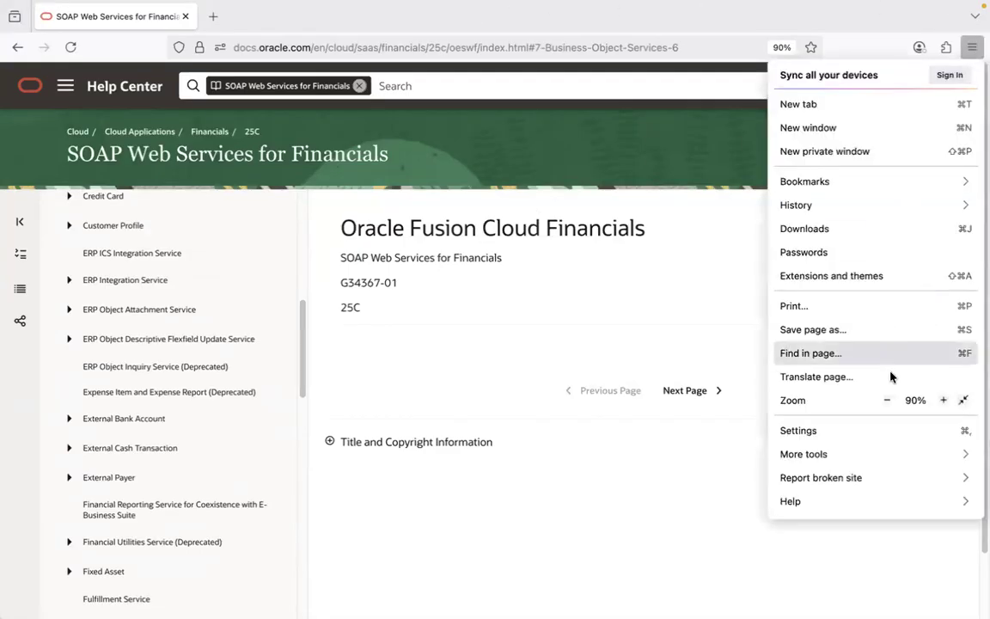
pyautogui.click(888, 401)
pyautogui.click(520, 191)
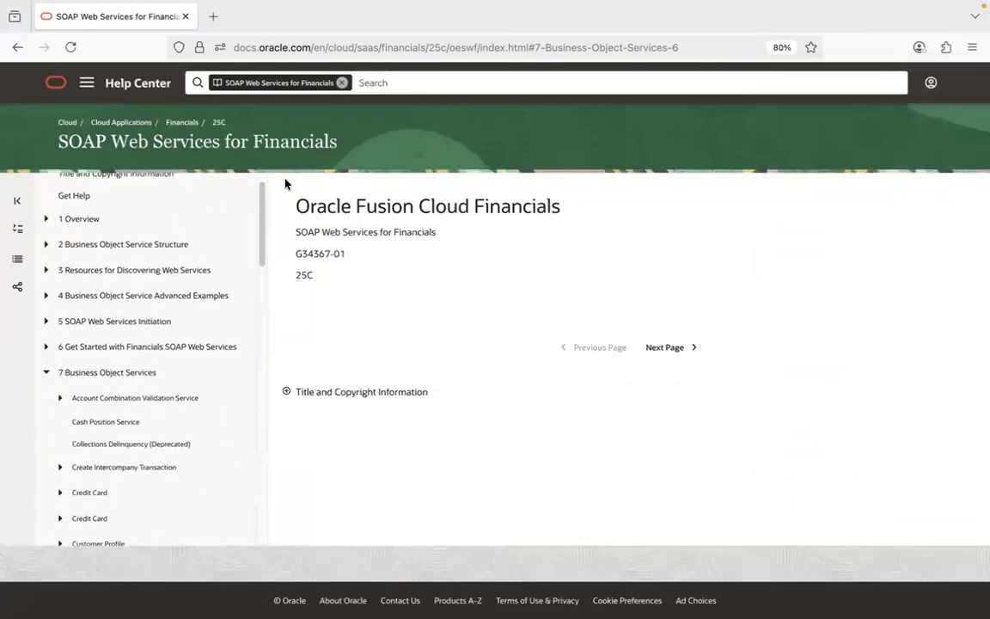
pyautogui.moveTo(258, 222); pyautogui.dragTo(276, 263)
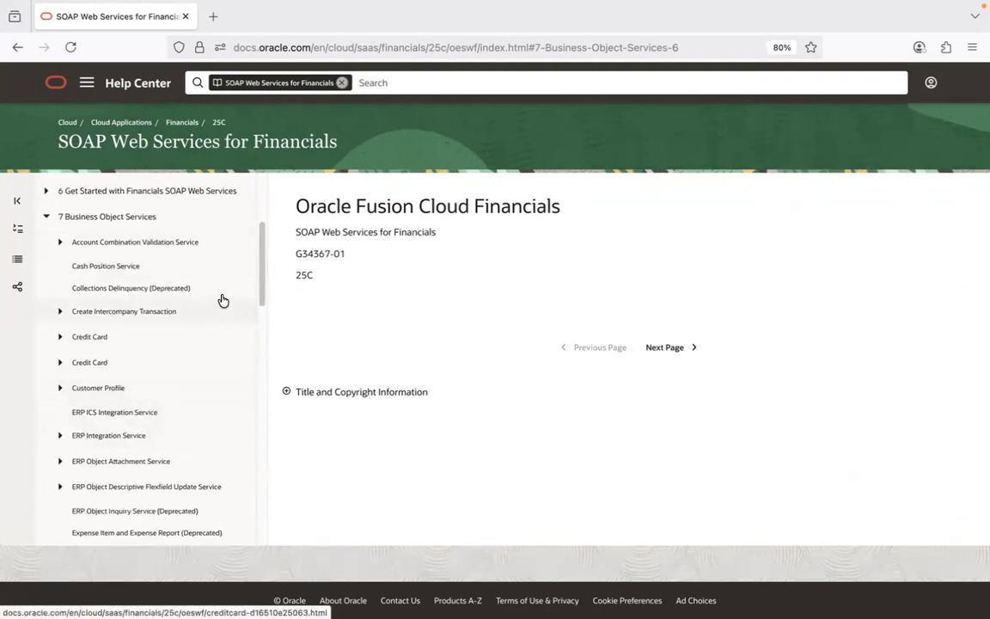
pyautogui.moveTo(260, 258); pyautogui.dragTo(264, 355)
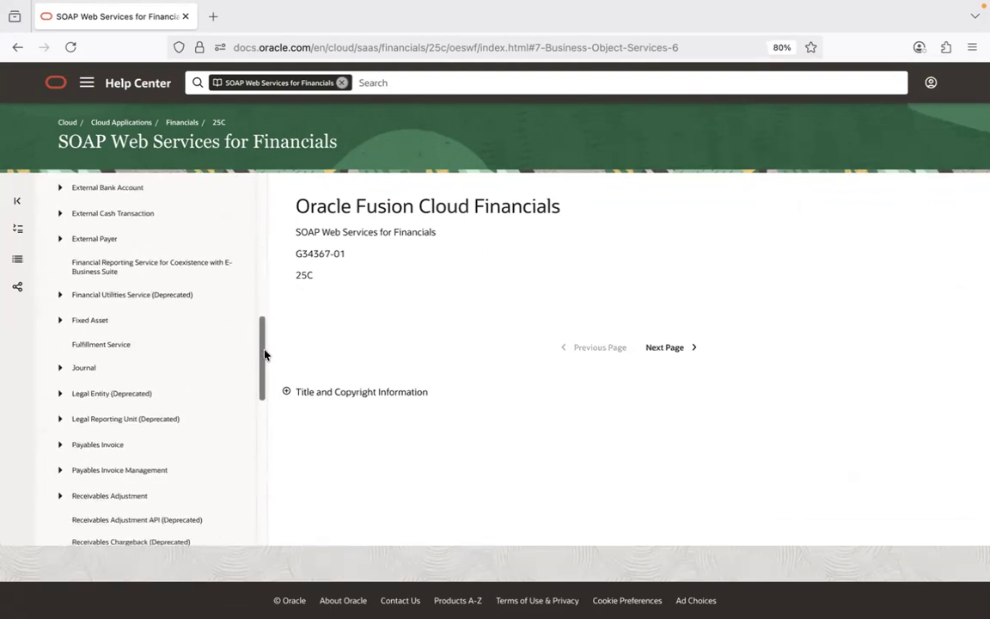
pyautogui.click(974, 46)
pyautogui.click(943, 400)
pyautogui.scroll(5, 258, 344)
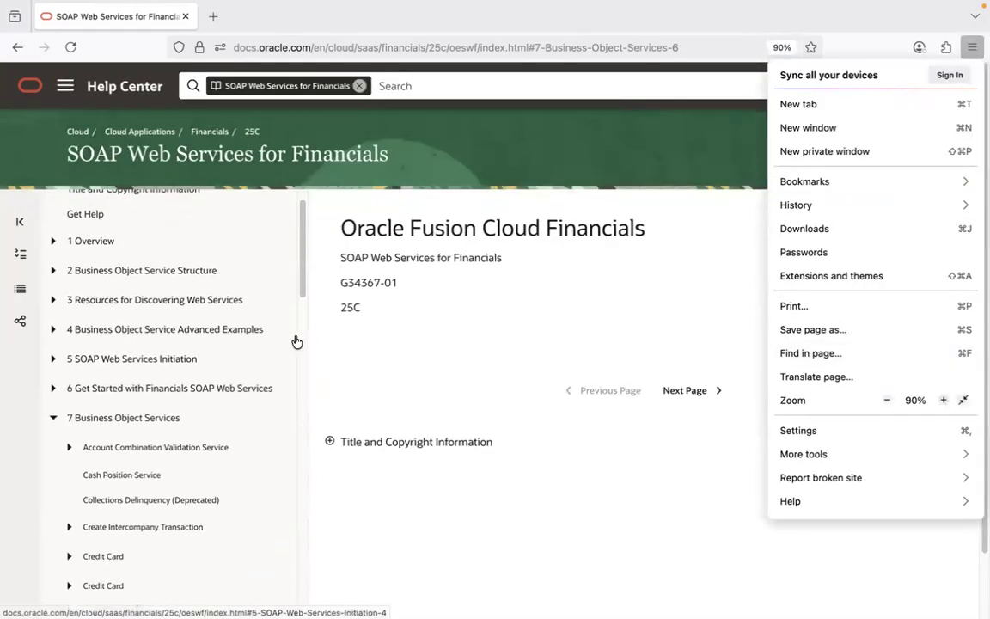
# Step: Look through the services listed under Business Object Services, including the Payables, Receivables and ERP services
pyautogui.moveTo(301, 273); pyautogui.dragTo(305, 446)
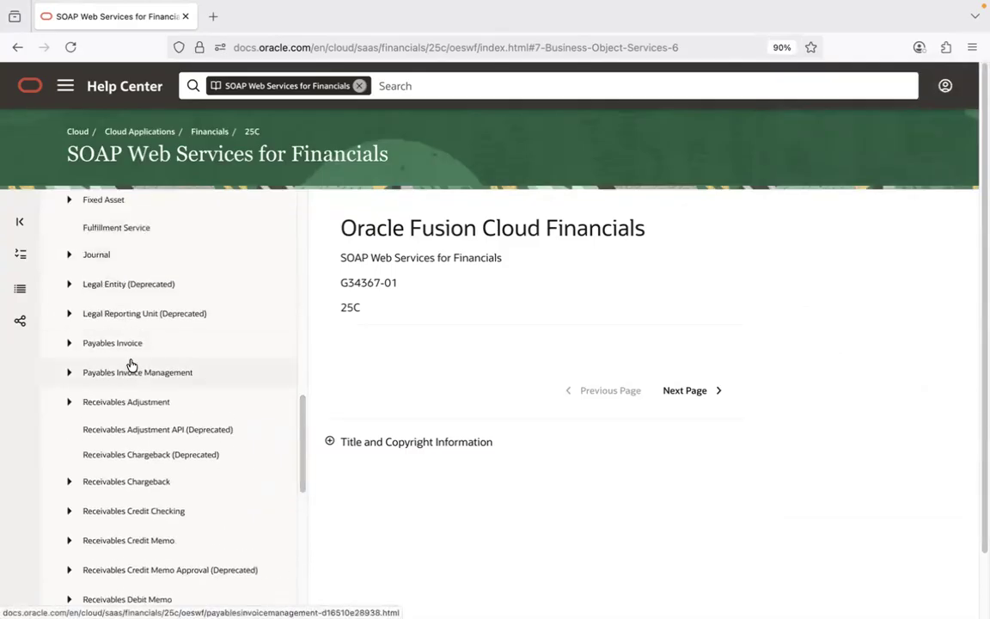
pyautogui.moveTo(303, 426); pyautogui.dragTo(307, 486)
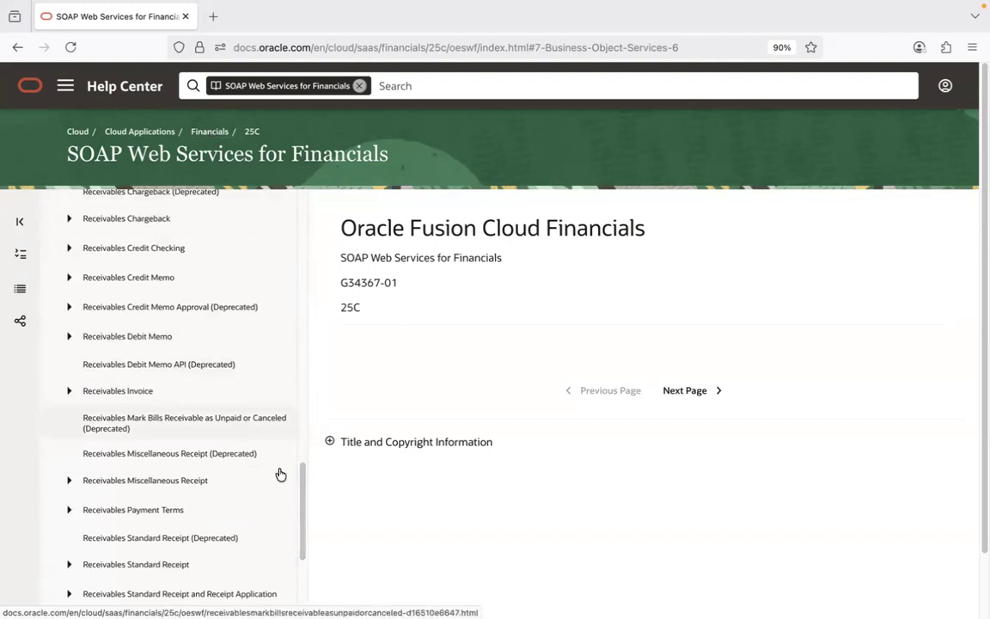
pyautogui.moveTo(301, 507); pyautogui.dragTo(301, 302)
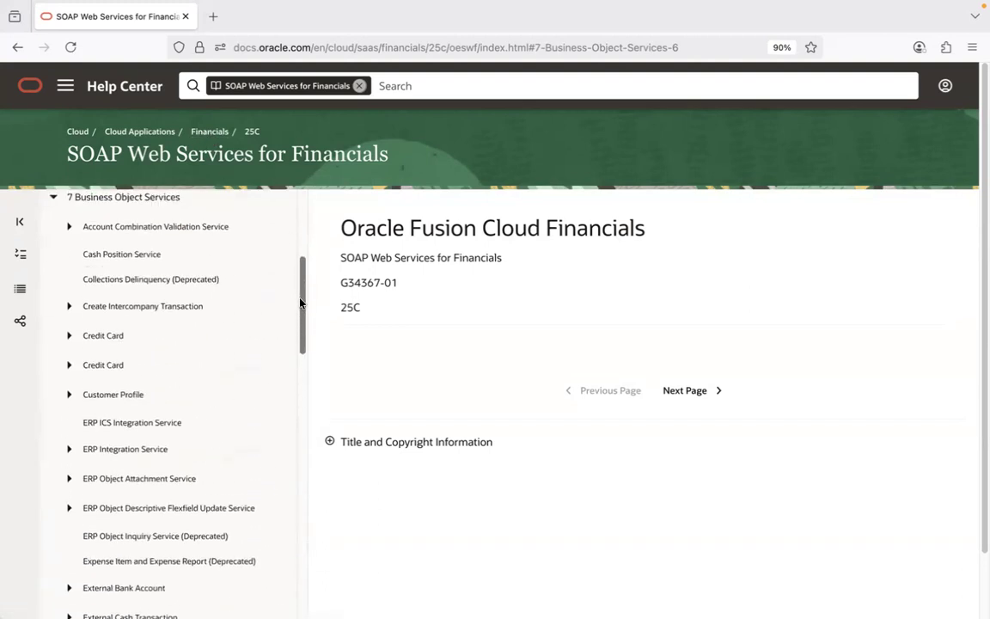
pyautogui.moveTo(301, 285); pyautogui.dragTo(309, 363)
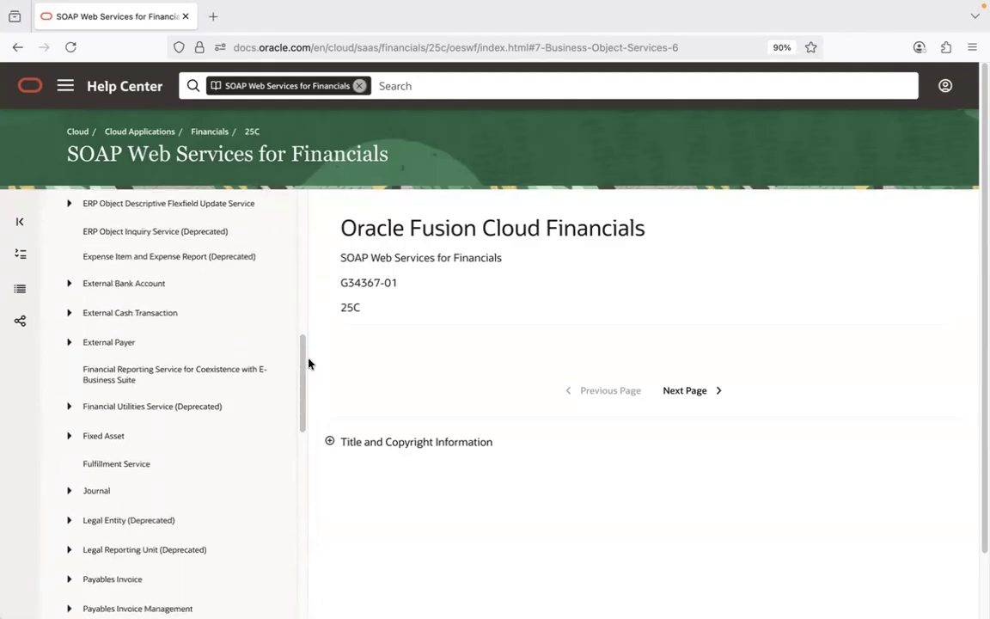
# Step: Switch to Finder, select 7.Complex GL Journal Import SOAP Service.pptx, and compare it with the Journal service in the Firefox documentation
pyautogui.press('super+Tab')
pyautogui.press('super+Tab')
pyautogui.press('super+Tab')
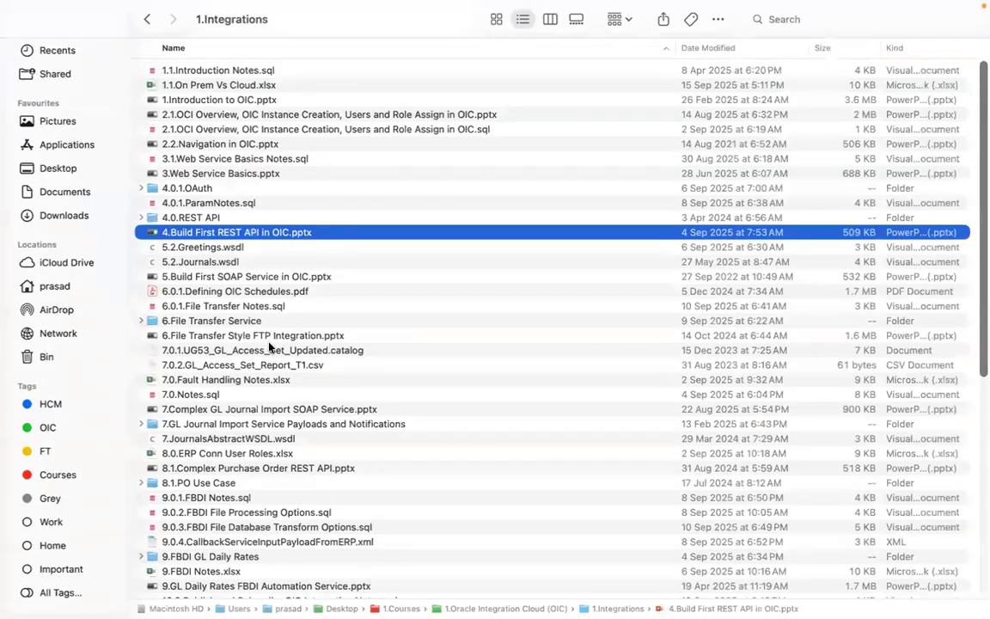
pyautogui.click(276, 411)
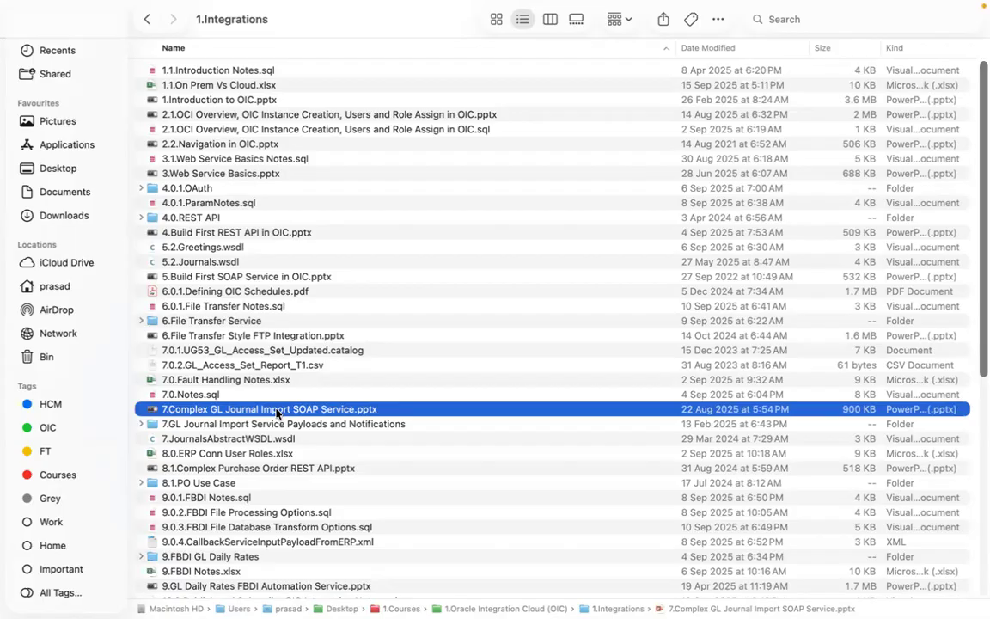
pyautogui.hotkey('ctrl', 'Left')
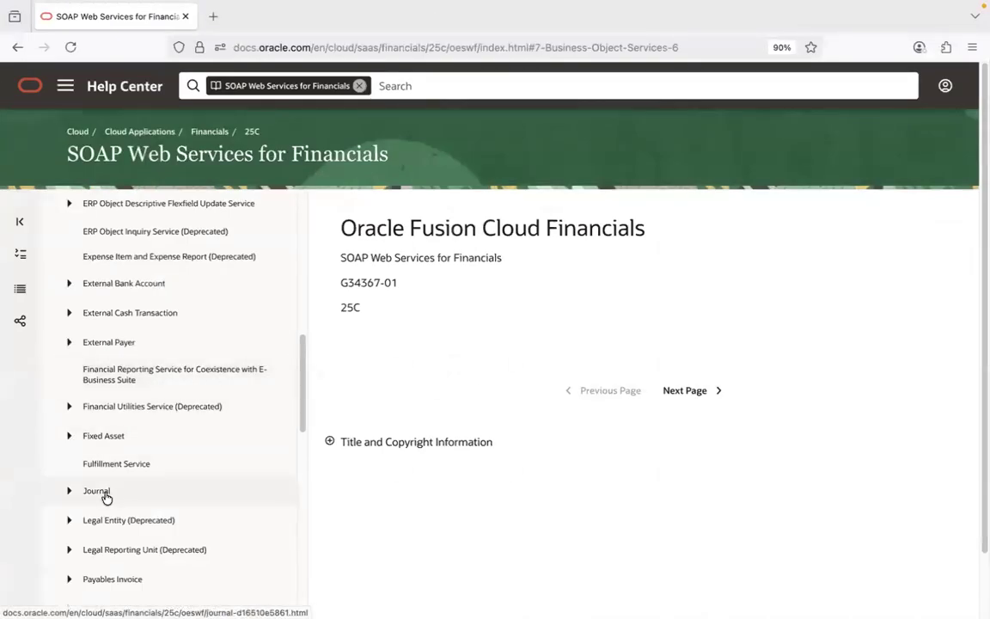
pyautogui.hotkey('ctrl', 'Right')
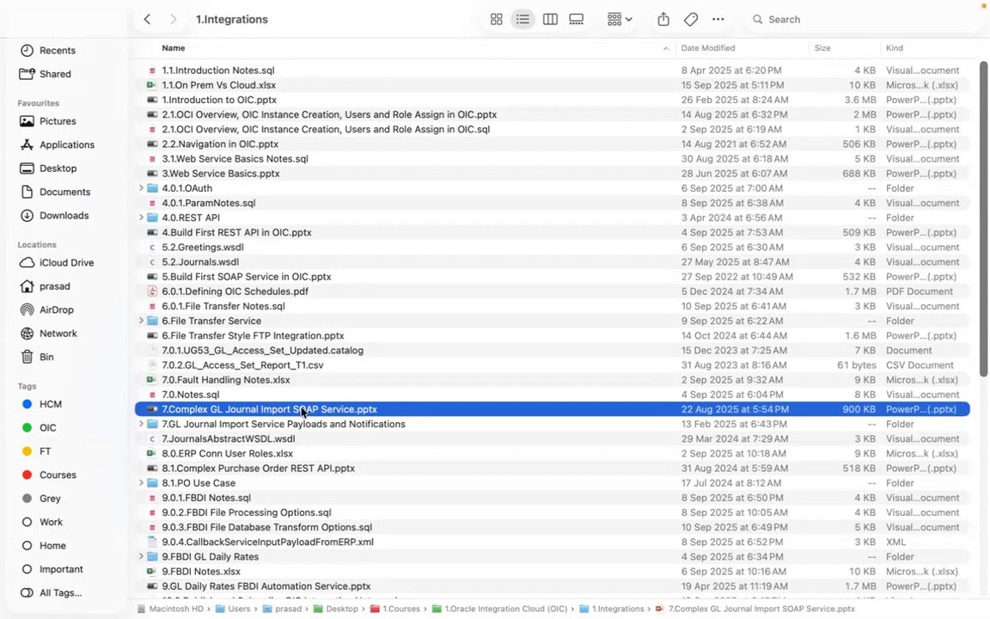
pyautogui.hotkey('ctrl', 'Left')
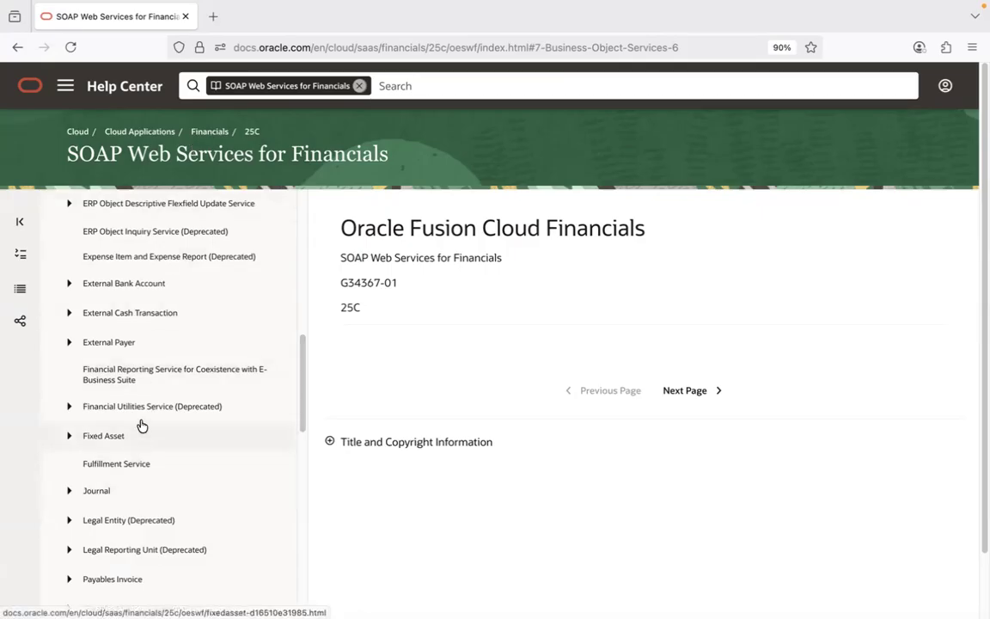
# Step: Open the ERP Integration Service page from the contents list and show its Service WSDL URL and operations
pyautogui.moveTo(303, 380); pyautogui.dragTo(304, 333)
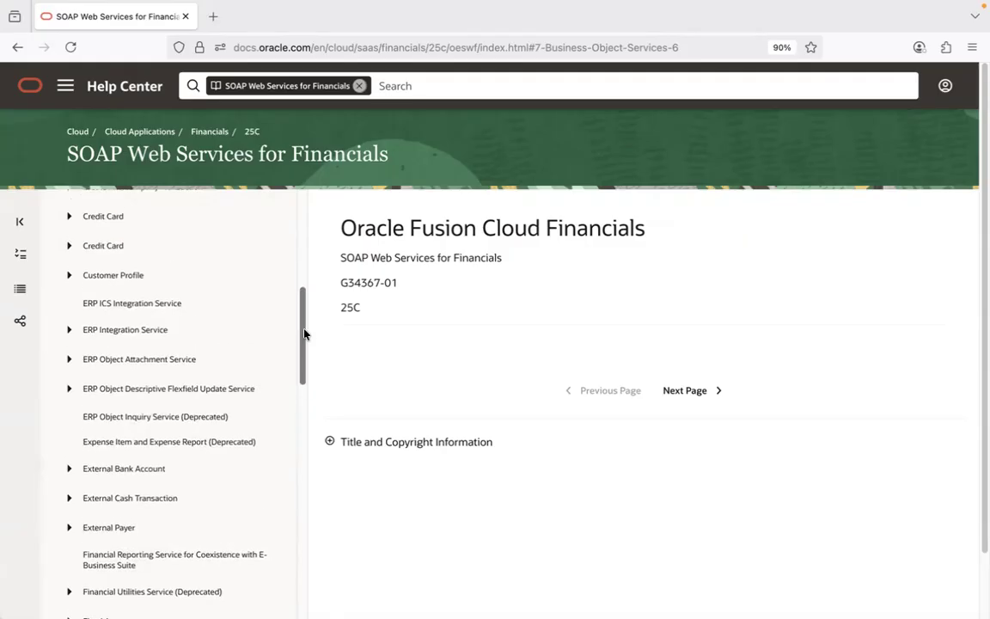
pyautogui.click(141, 332)
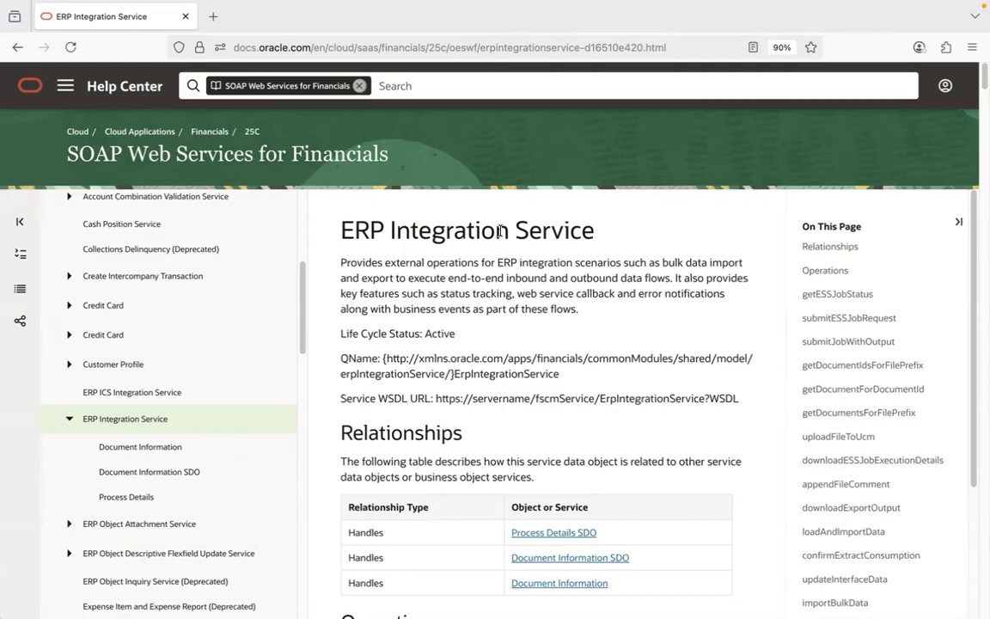
pyautogui.scroll(-1, 974, 83)
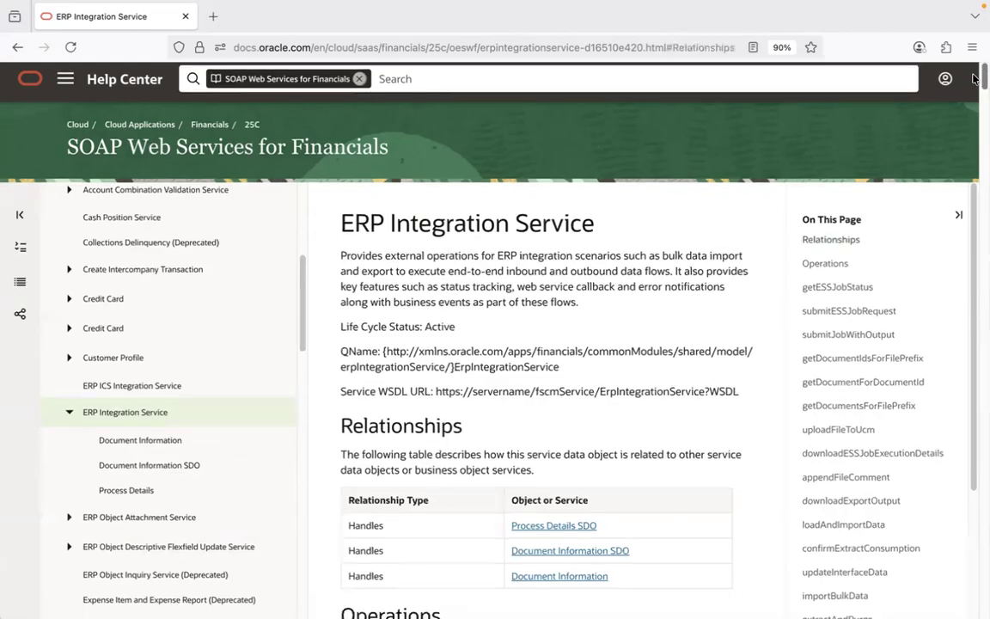
pyautogui.scroll(-2, 974, 83)
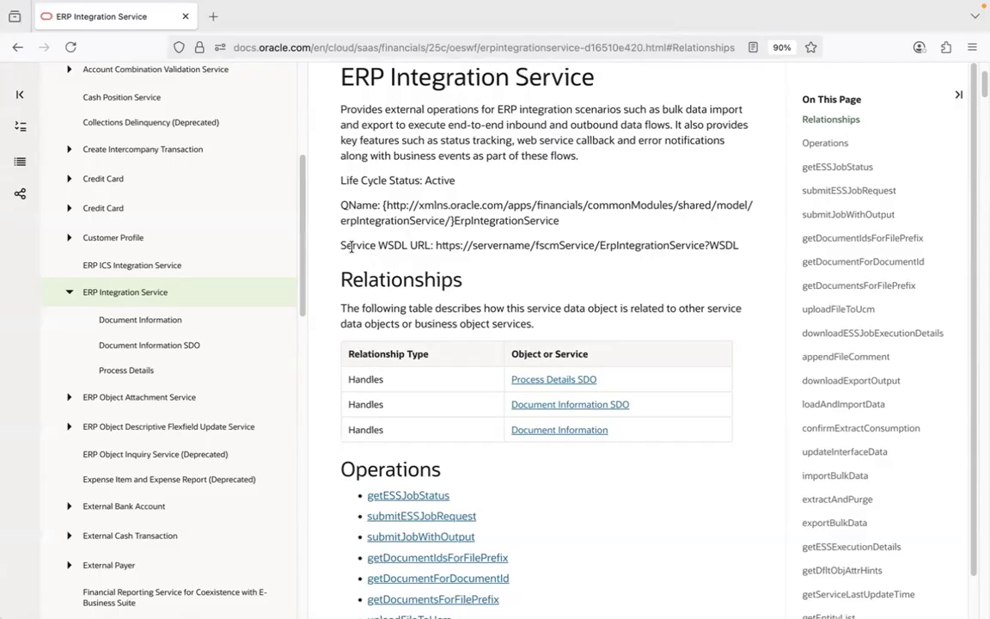
# Step: Copy the Service WSDL URL line and paste it into a new untitled file in Visual Studio Code
pyautogui.moveTo(342, 245); pyautogui.dragTo(745, 255)
pyautogui.click(744, 255)
pyautogui.moveTo(314, 266); pyautogui.dragTo(330, 252)
pyautogui.press('super+c')
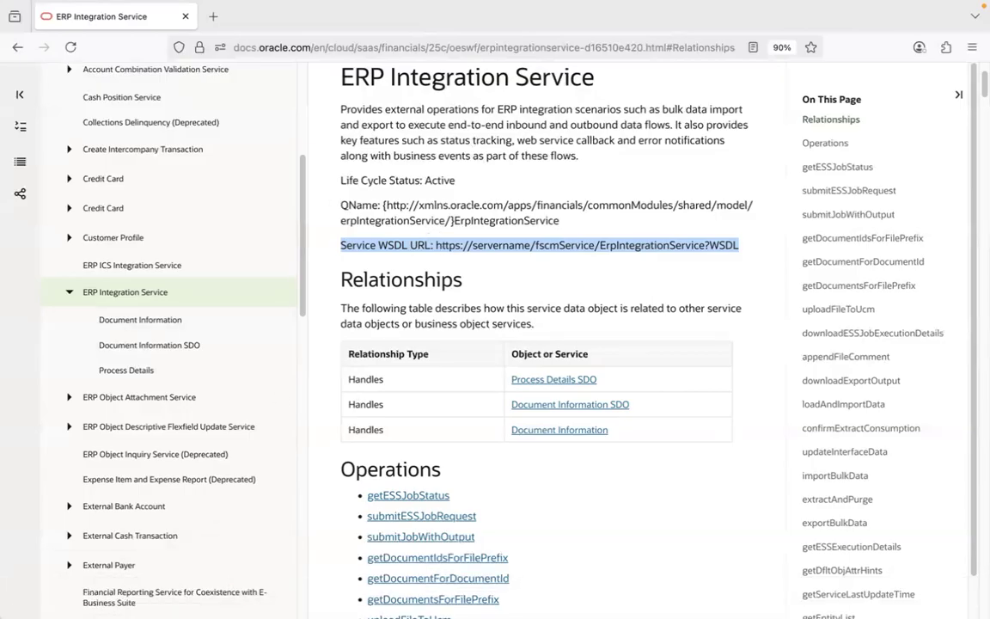
pyautogui.click(343, 588)
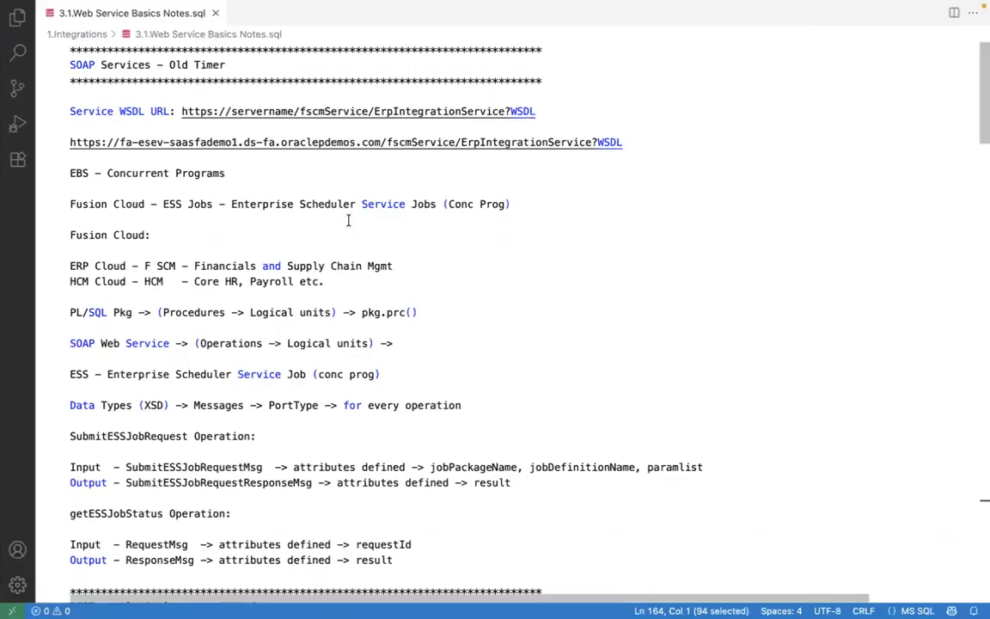
pyautogui.press('super+n')
pyautogui.press('super+v')
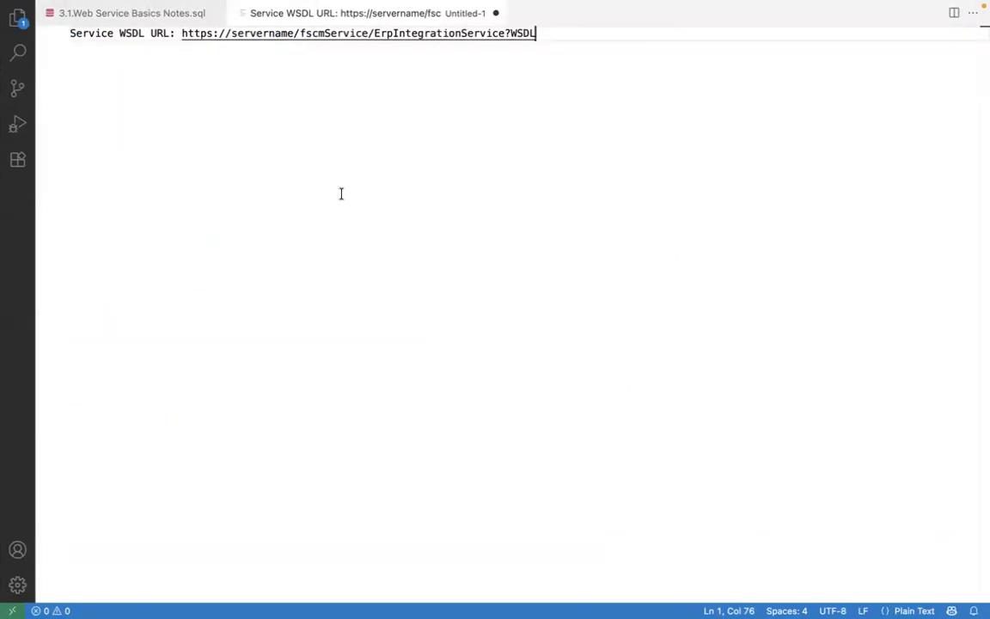
# Step: Return to Firefox and highlight the servername and fscm parts of the Service WSDL URL
pyautogui.press('super+Tab')
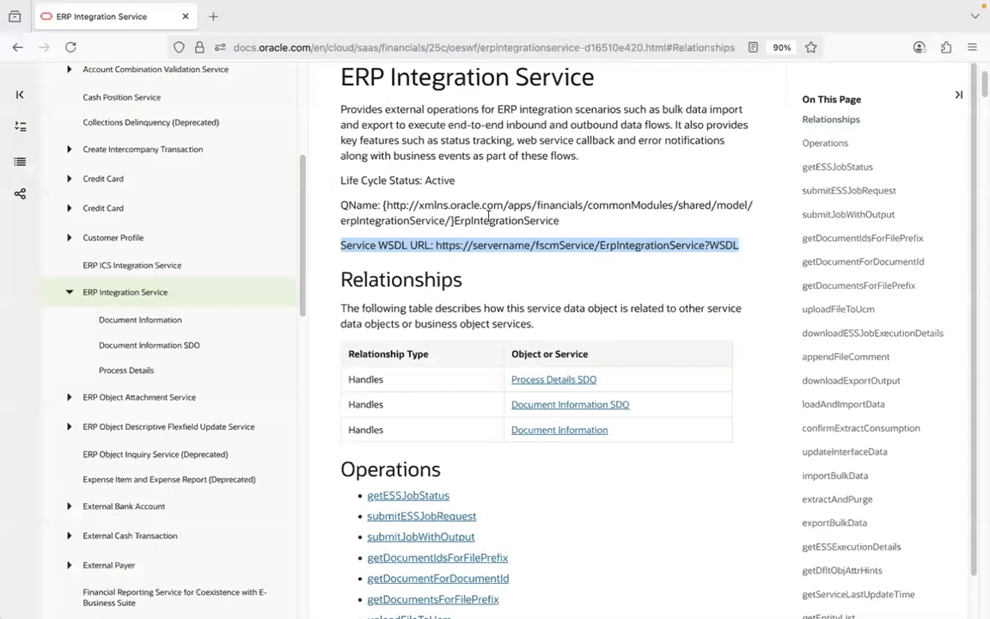
pyautogui.click(493, 215)
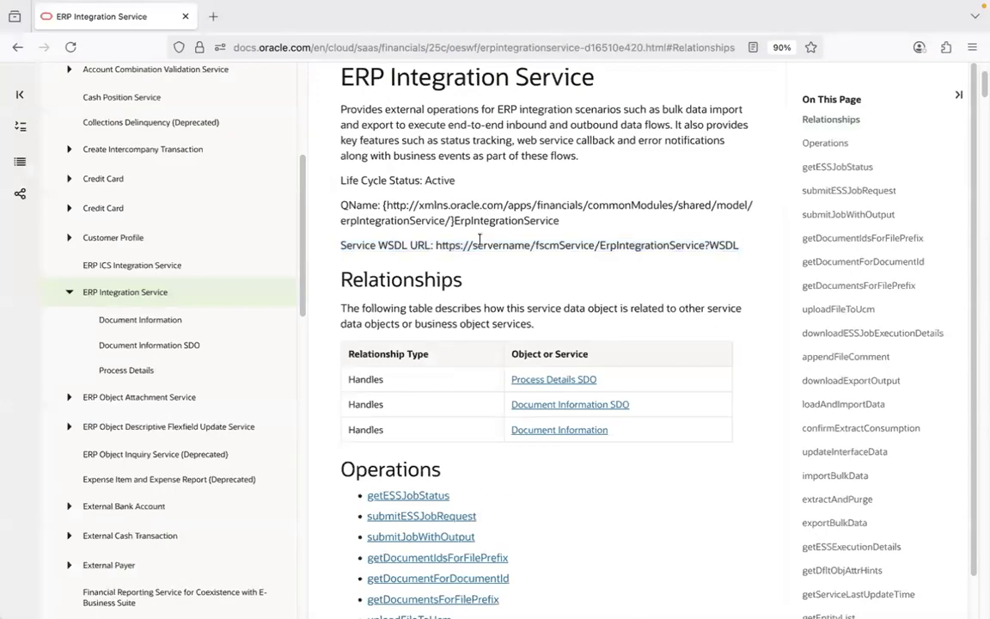
pyautogui.moveTo(472, 245); pyautogui.dragTo(530, 245)
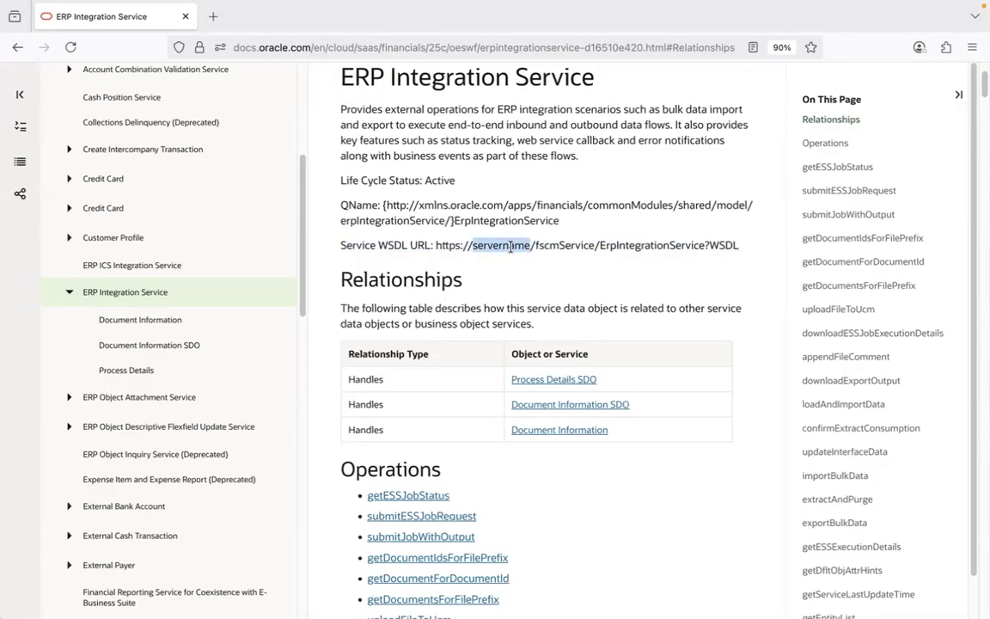
pyautogui.click(530, 246)
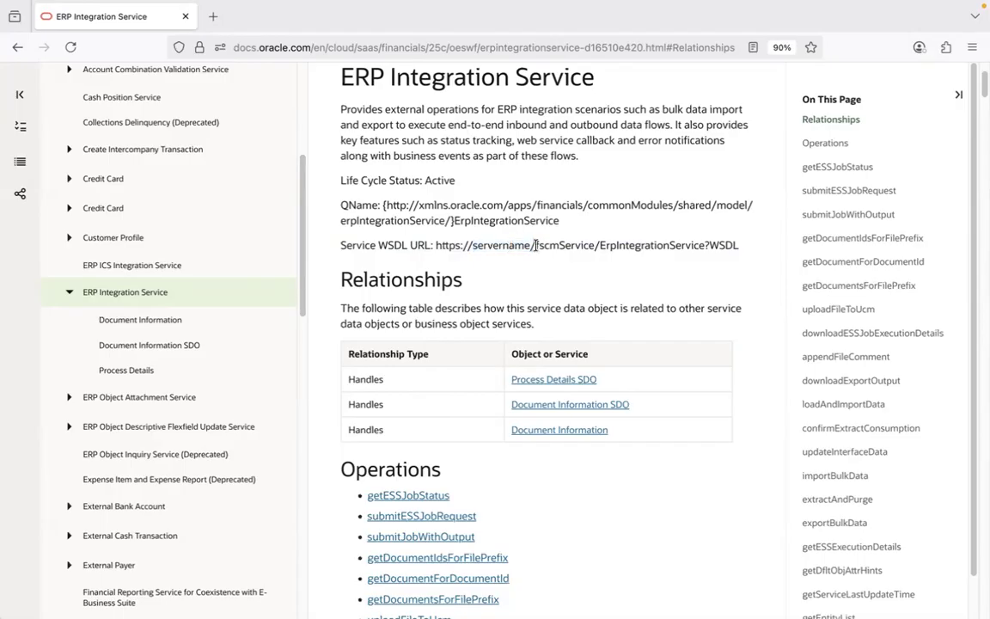
pyautogui.moveTo(536, 246); pyautogui.dragTo(558, 247)
# Step: Switch to Visual Studio Code and review the ERP Cloud line about Financials and Supply Chain Mgmt in 3.1.Web Service Basics Notes.sql
pyautogui.press('super+Tab')
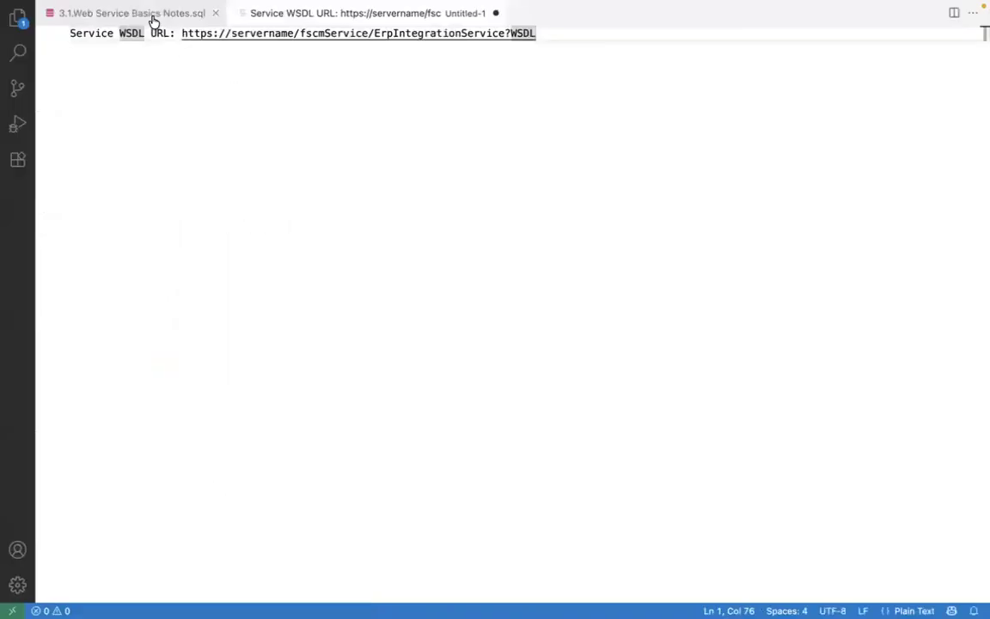
pyautogui.click(148, 17)
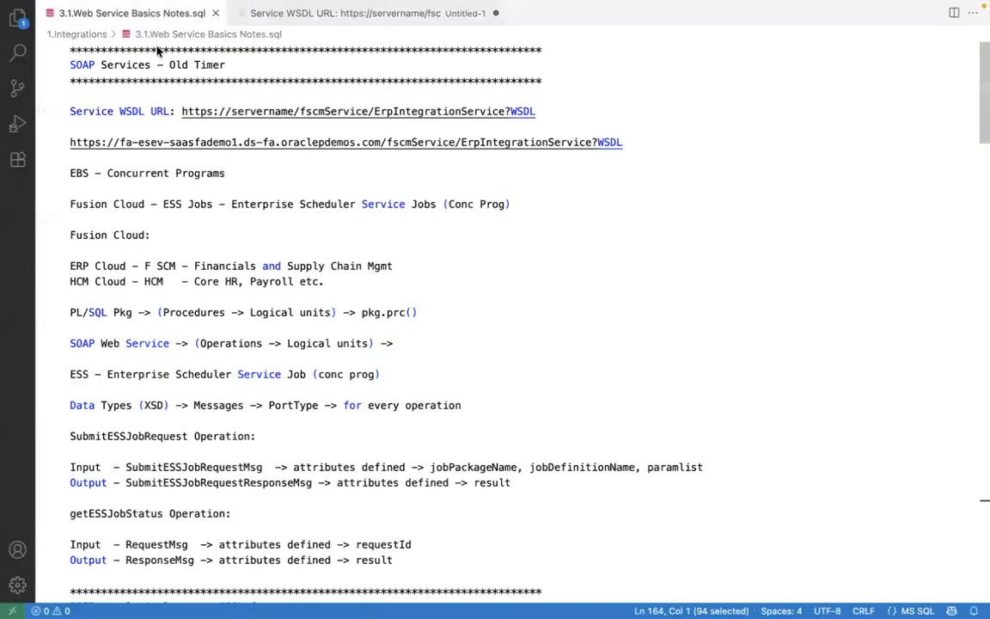
pyautogui.click(163, 265)
pyautogui.click(223, 266)
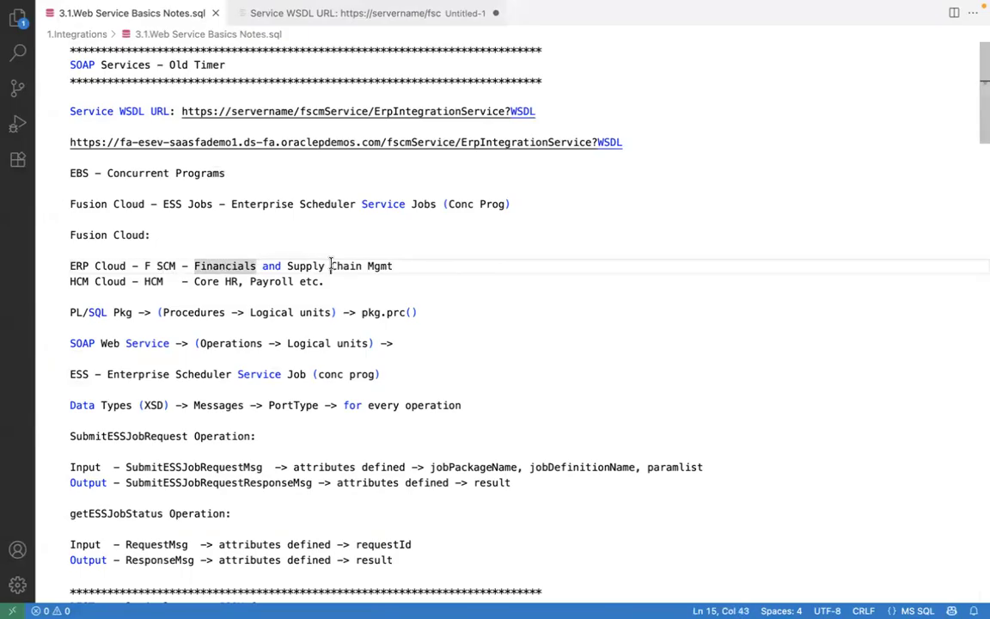
pyautogui.click(330, 265)
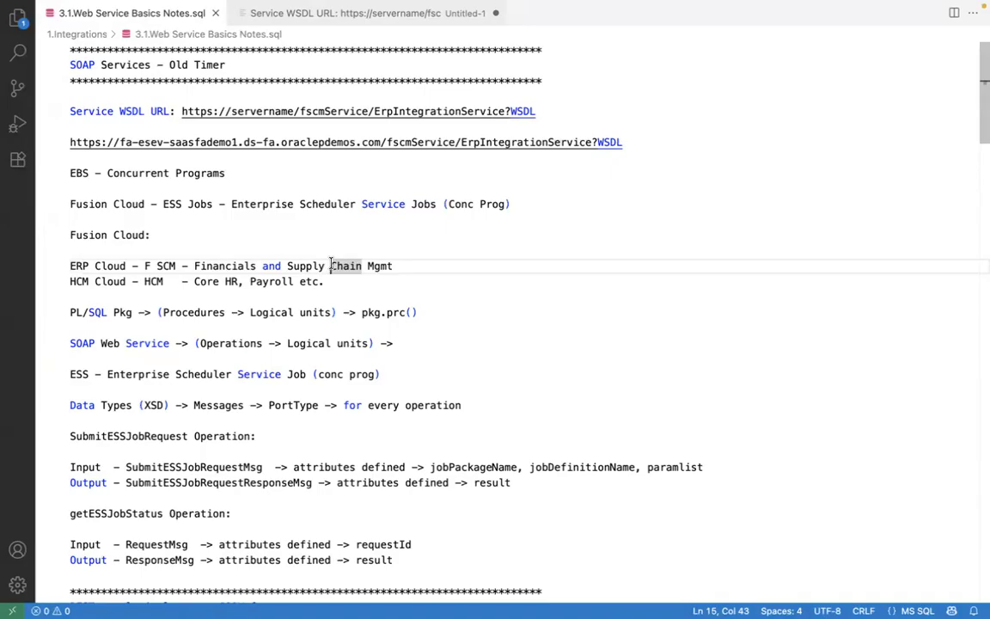
# Step: Go back to Firefox and highlight the ErpIntegrationService and WSDL parts of the Service WSDL URL
pyautogui.press('super+Tab')
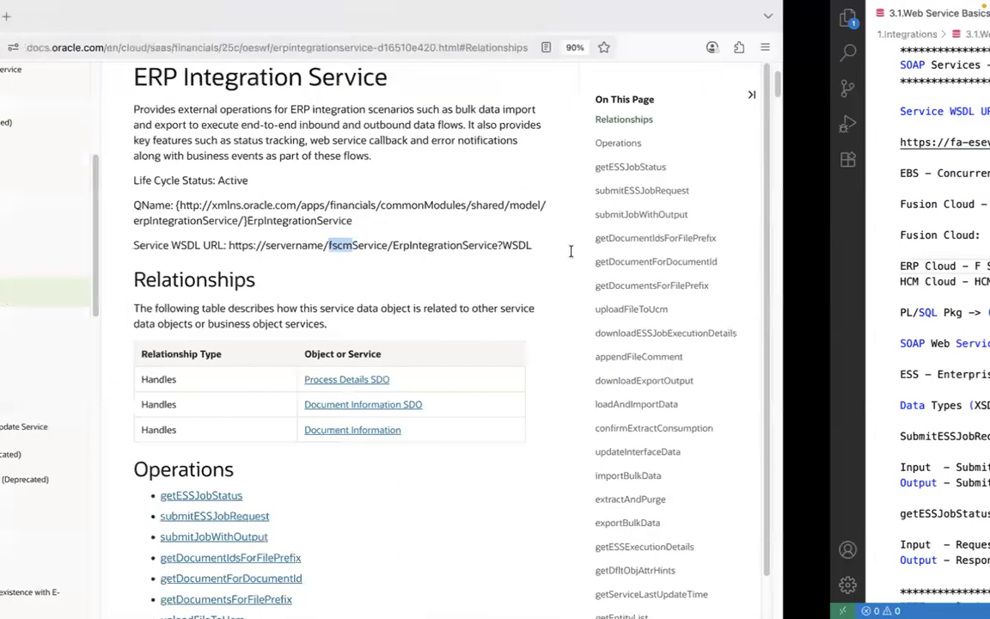
pyautogui.doubleClick(679, 245)
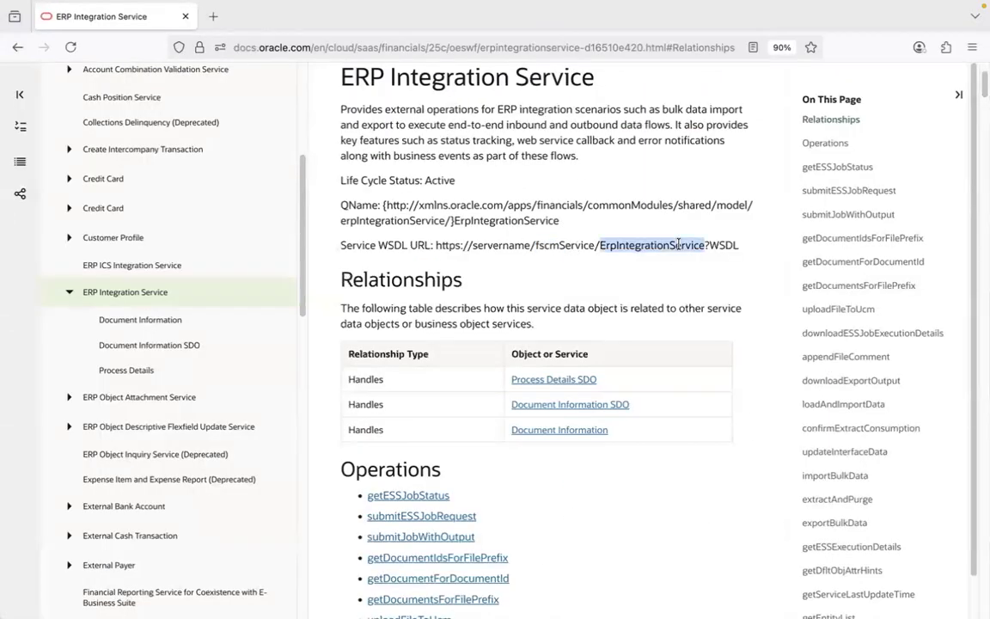
pyautogui.doubleClick(719, 245)
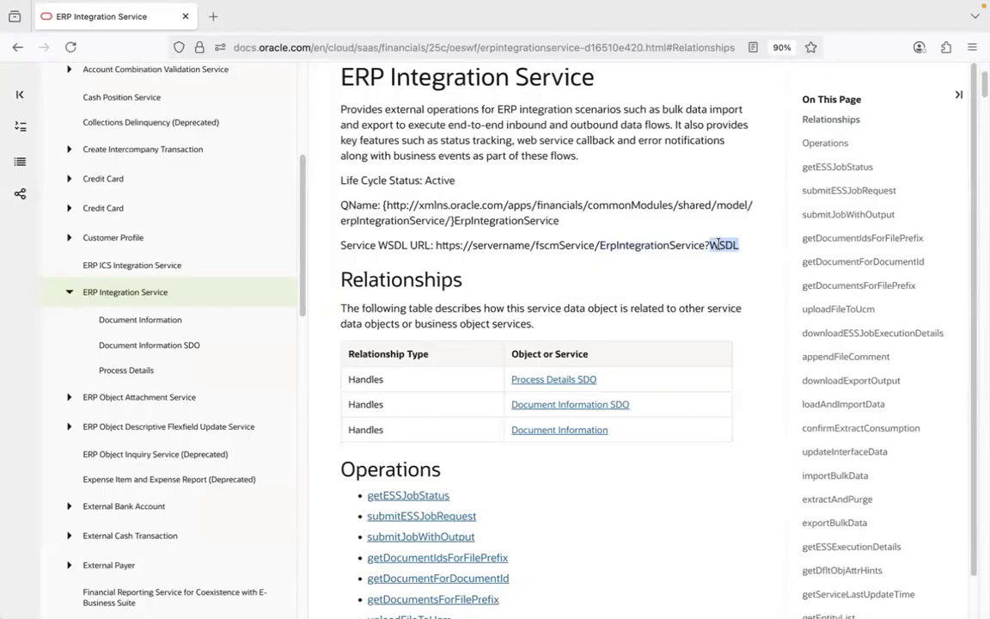
# Step: Switch to Visual Studio Code, replace the Service WSDL URL line in 3.1.Web Service Basics Notes.sql with the copied one, and save the file
pyautogui.press('super+Tab')
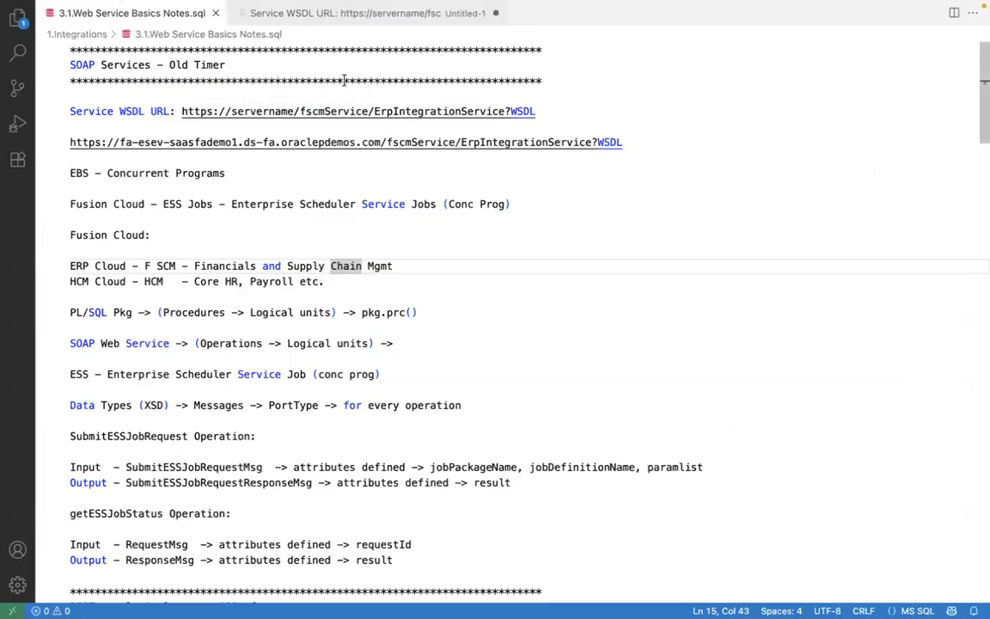
pyautogui.moveTo(549, 110); pyautogui.dragTo(59, 104)
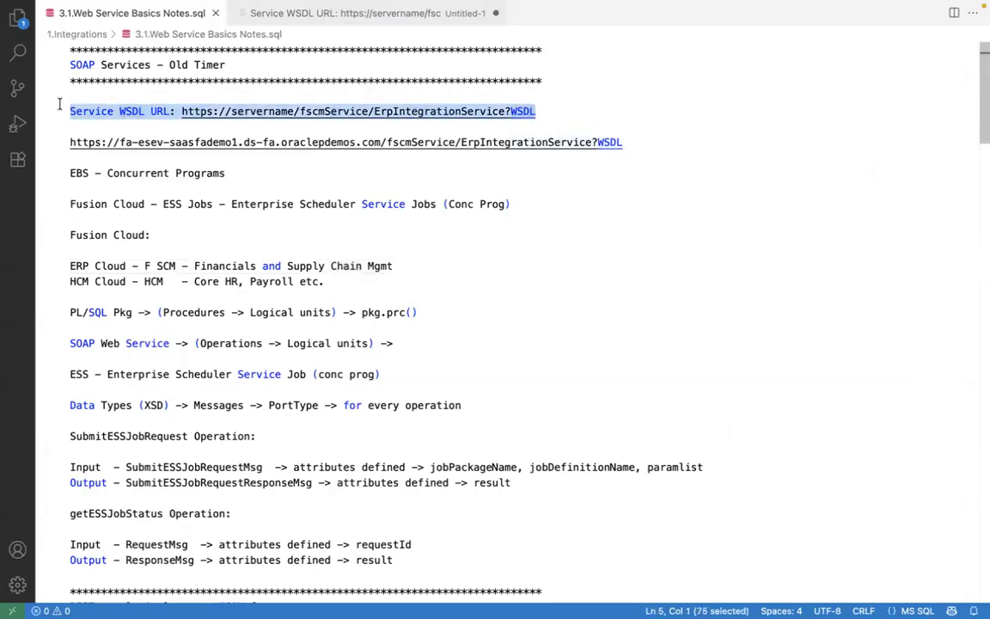
pyautogui.press('super+v')
pyautogui.press('super+s')
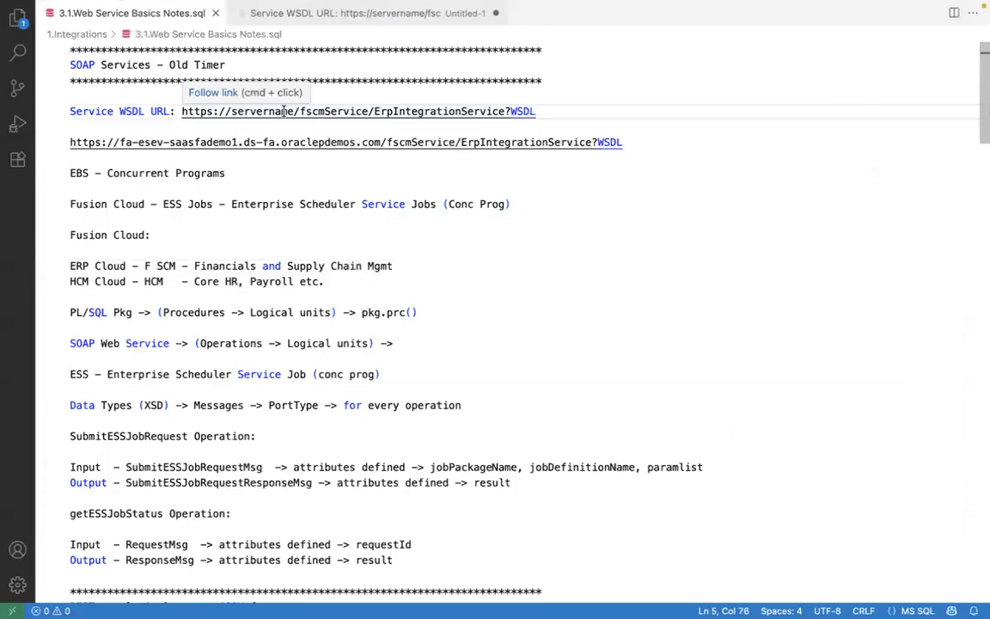
pyautogui.keyDown('shift'); pyautogui.click(179, 111); pyautogui.keyUp('shift')
pyautogui.press('super+c')
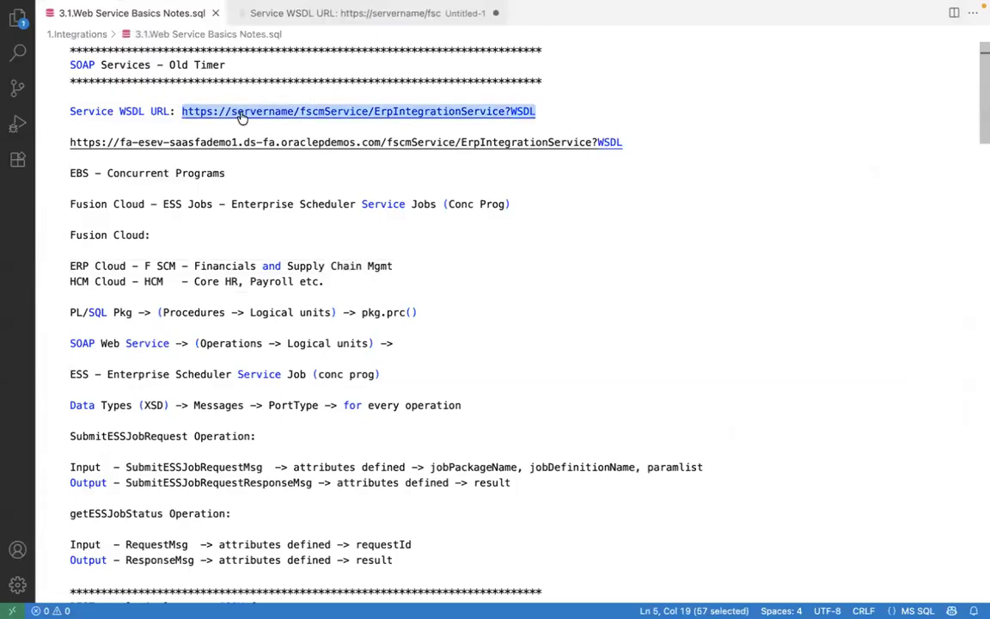
pyautogui.click(638, 140)
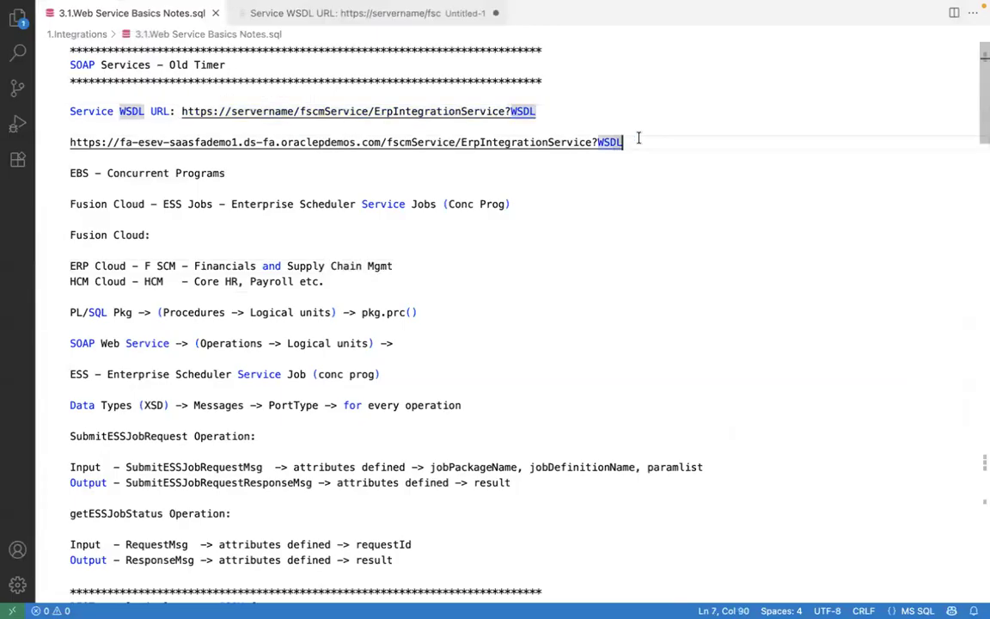
pyautogui.keyDown('shift'); pyautogui.click(71, 126); pyautogui.keyUp('shift')
pyautogui.press('BackSpace')
pyautogui.press('Return')
pyautogui.press('super+v')
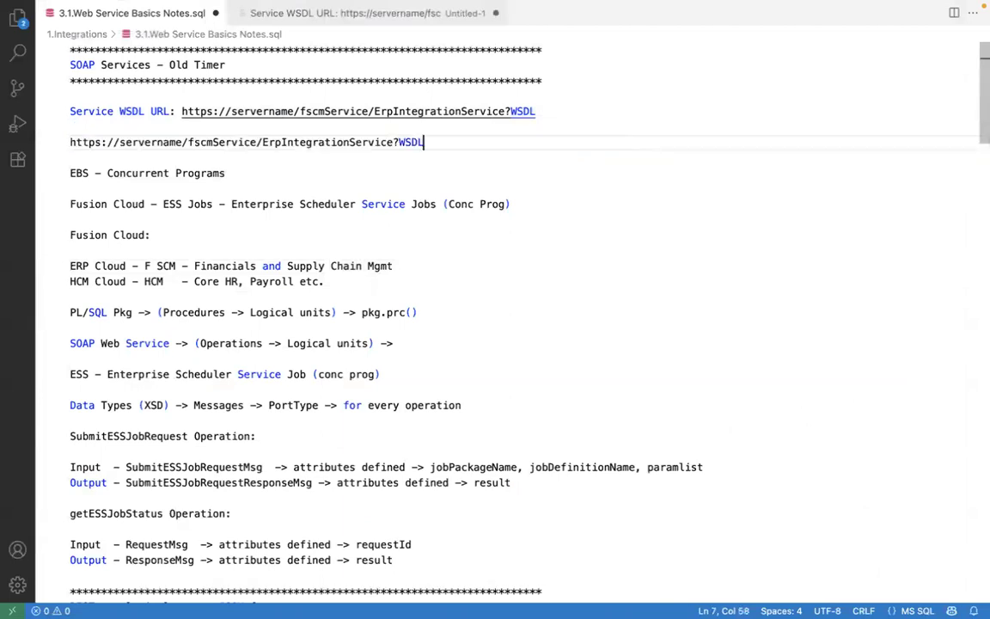
# Step: Select servername in the second WSDL URL, then switch to Chrome and close the Oracle Cloud Applications documentation page
pyautogui.doubleClick(148, 142)
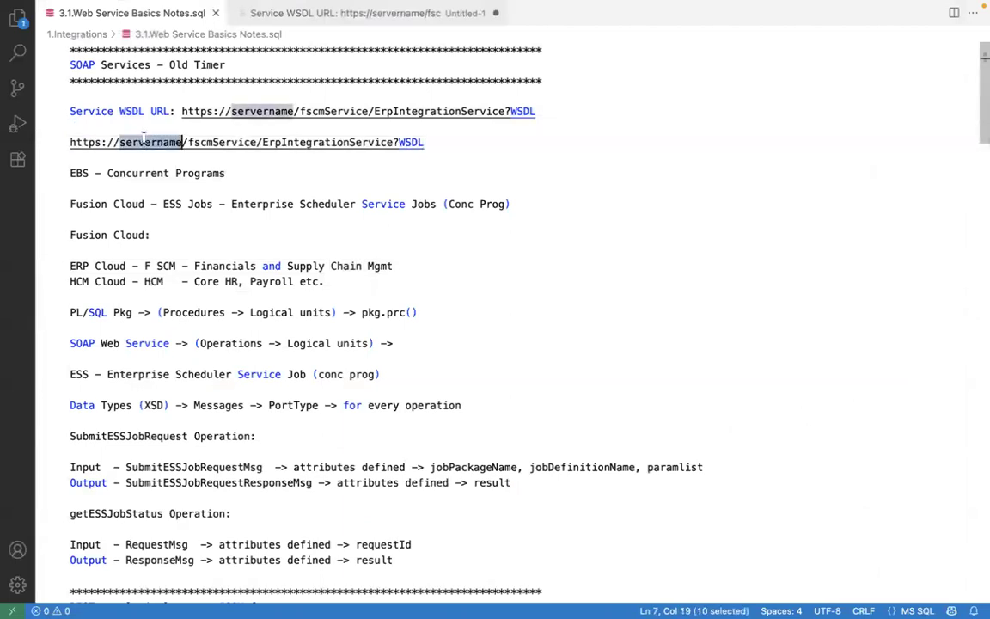
pyautogui.press('super+Tab')
pyautogui.press('super+Tab')
pyautogui.press('super+Tab')
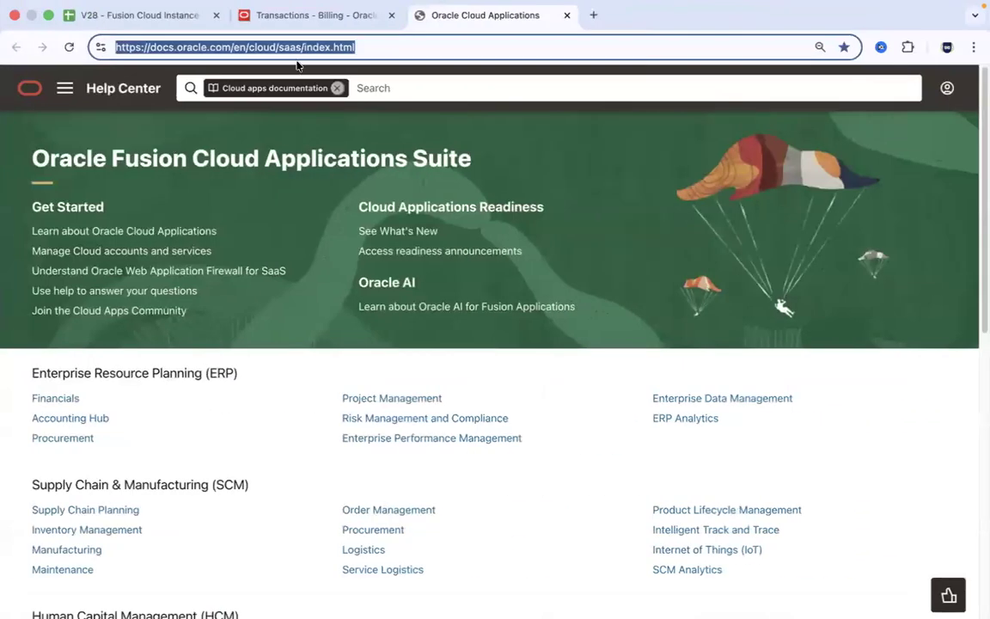
pyautogui.click(566, 15)
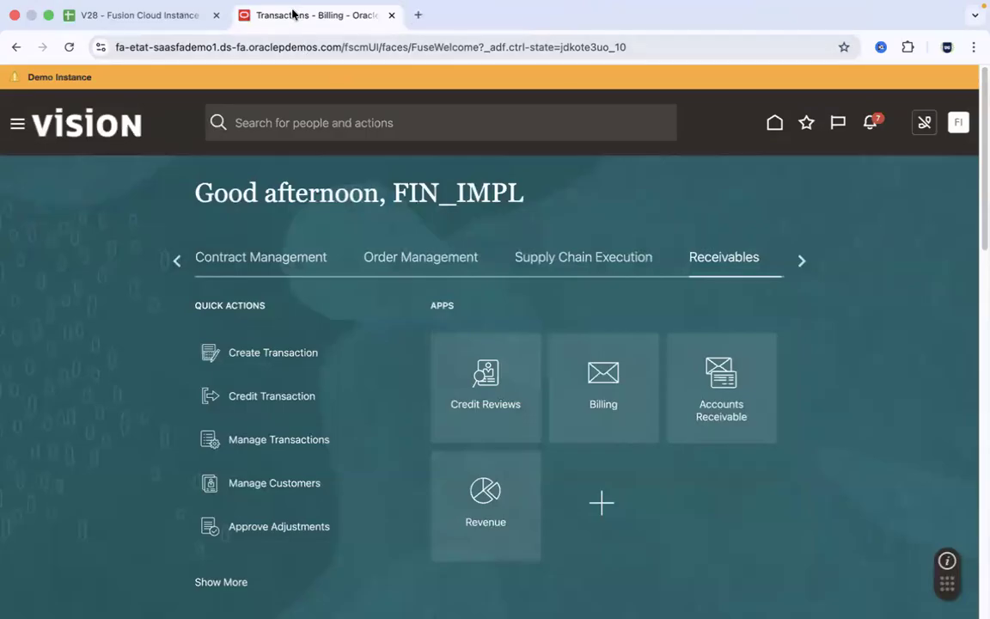
# Step: Check the first Instance URL row in the V28 - Fusion Cloud Instance Details sheet and return to the Fusion demo instance
pyautogui.click(139, 15)
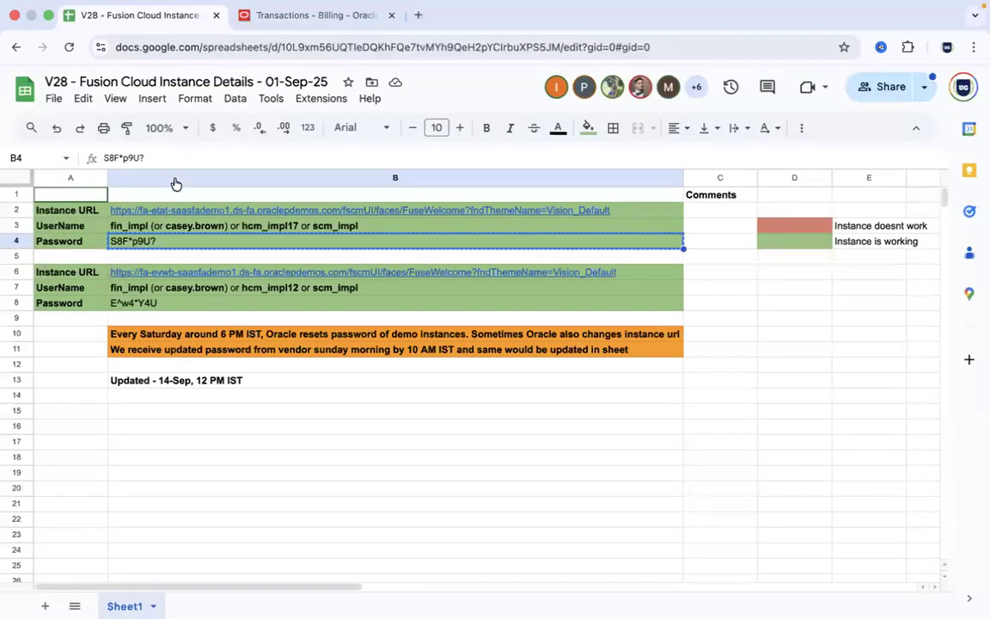
pyautogui.click(89, 212)
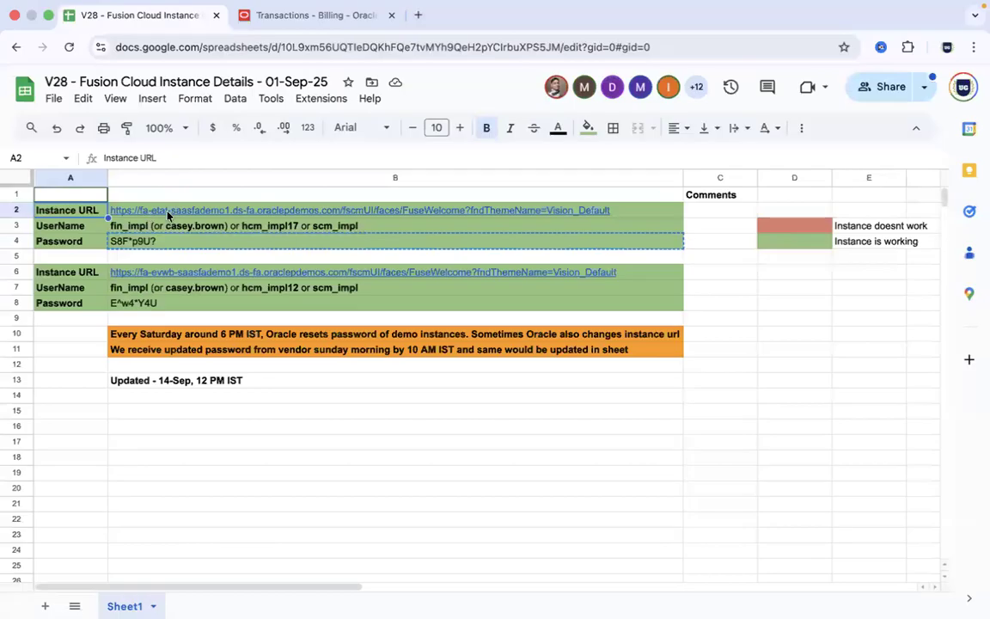
pyautogui.click(275, 16)
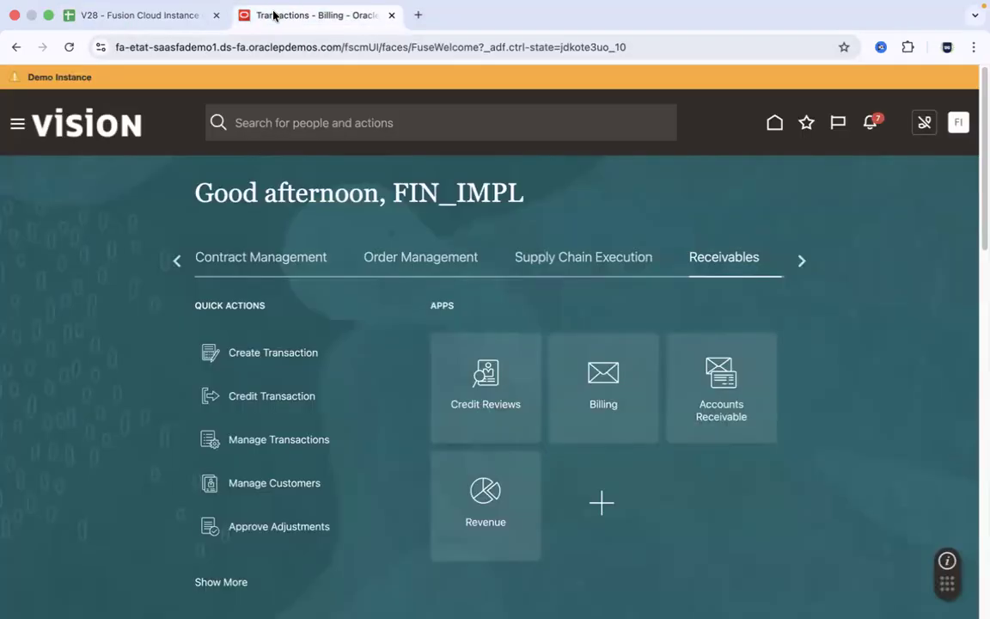
# Step: Copy the host fa-etat-saasfademo1.ds-fa.oraclepdemos.com from the instance address and paste it over servername in the Visual Studio Code notes
pyautogui.click(233, 48)
pyautogui.click(294, 47)
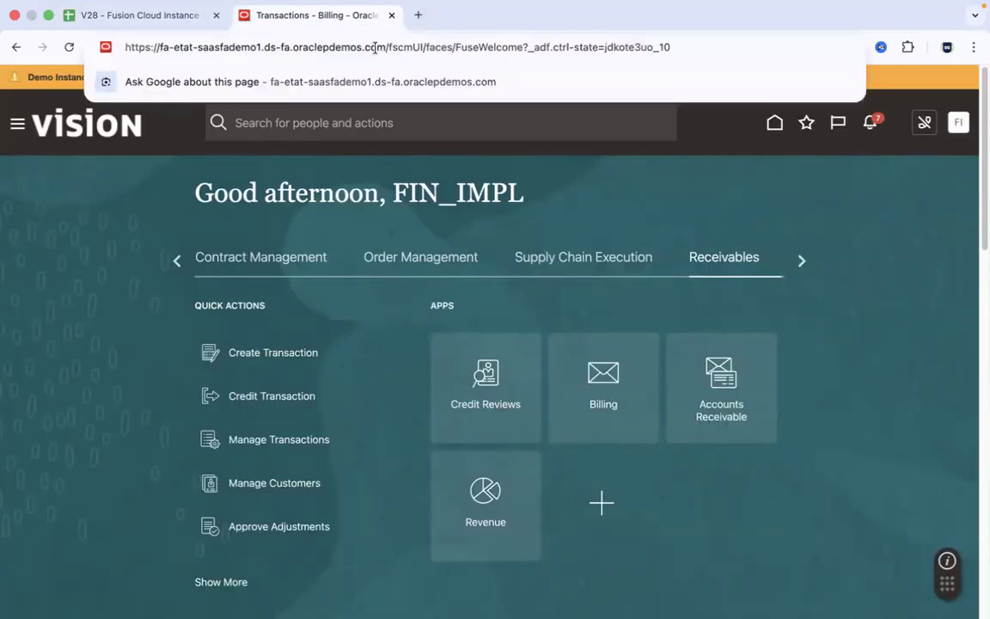
pyautogui.moveTo(385, 48); pyautogui.dragTo(159, 48)
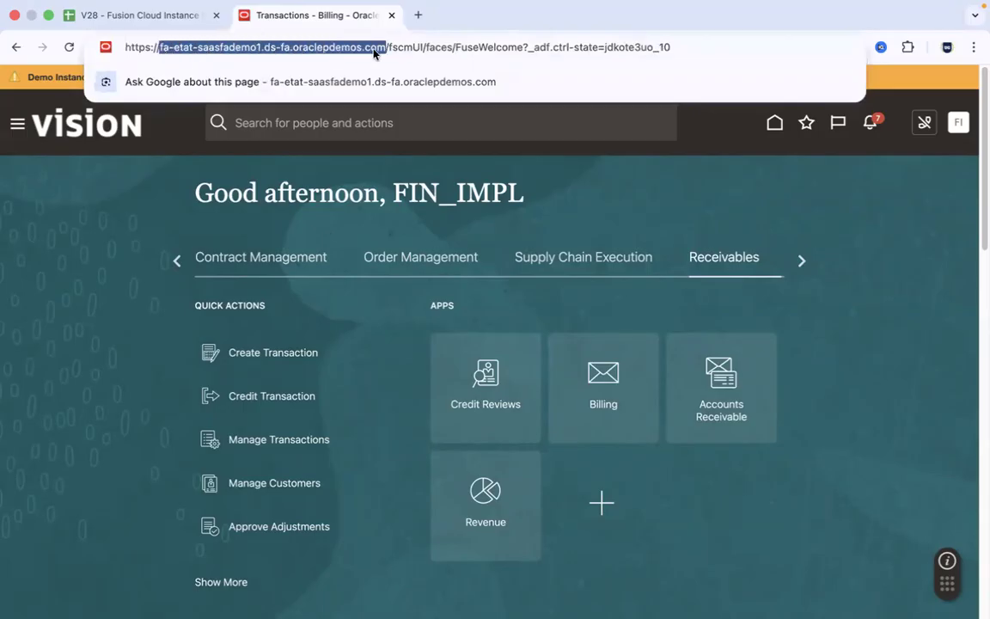
pyautogui.press('super+c')
pyautogui.press('super+Tab')
pyautogui.press('super+v')
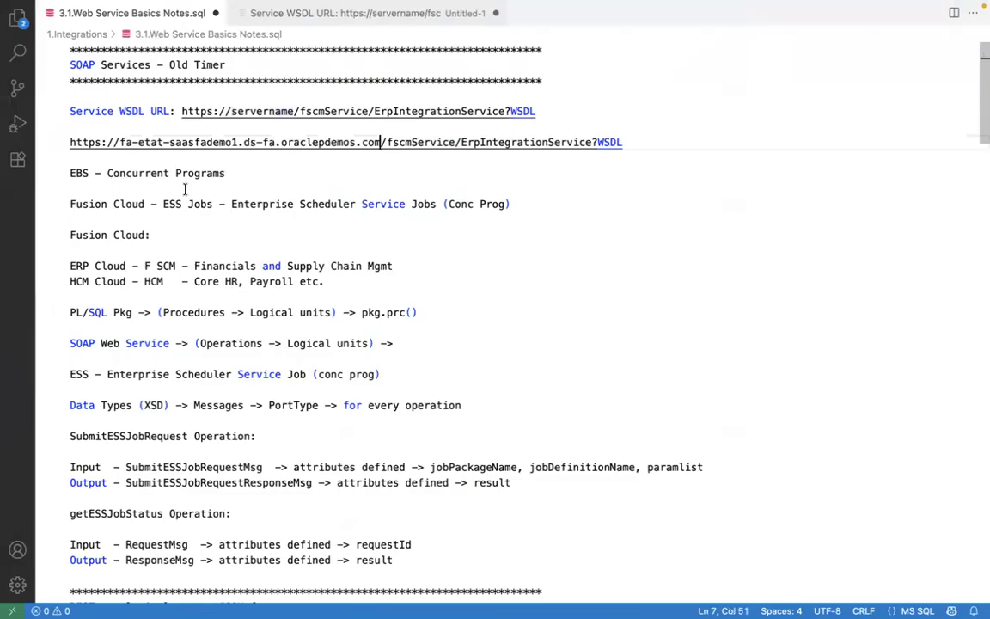
# Step: Select the completed fa-etat-saasfademo1 ErpIntegrationService WSDL URL in the notes, copy it, and open it in a new Firefox tab
pyautogui.click(639, 142)
pyautogui.moveTo(472, 148); pyautogui.dragTo(62, 139)
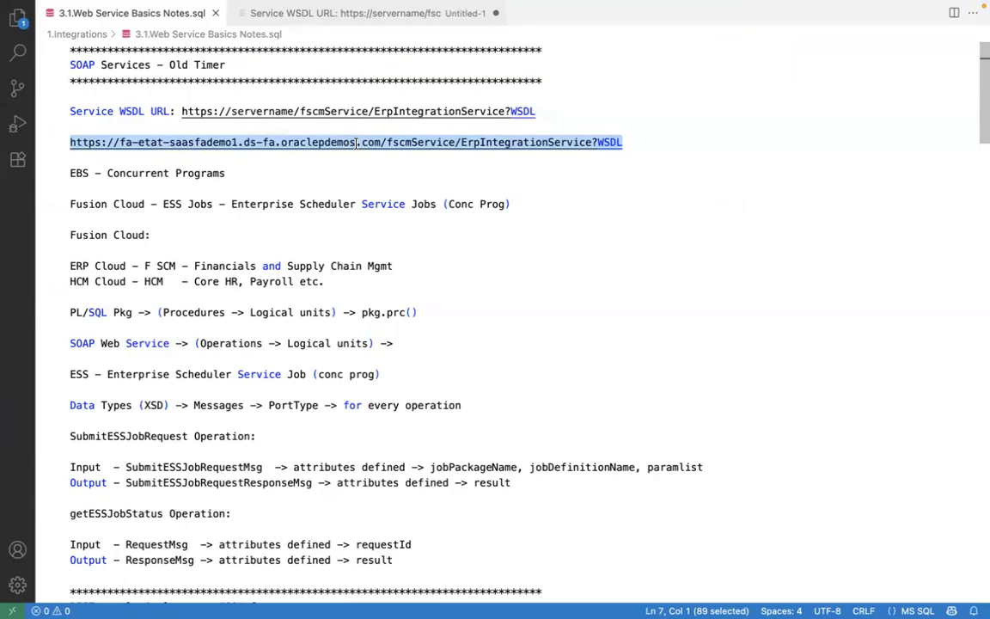
pyautogui.moveTo(198, 606)
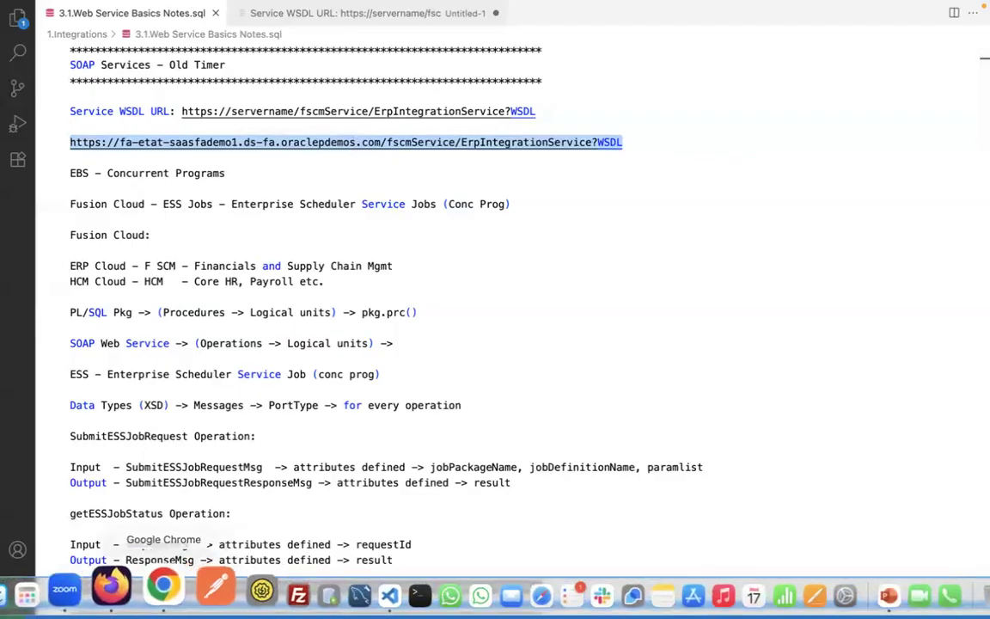
pyautogui.click(111, 588)
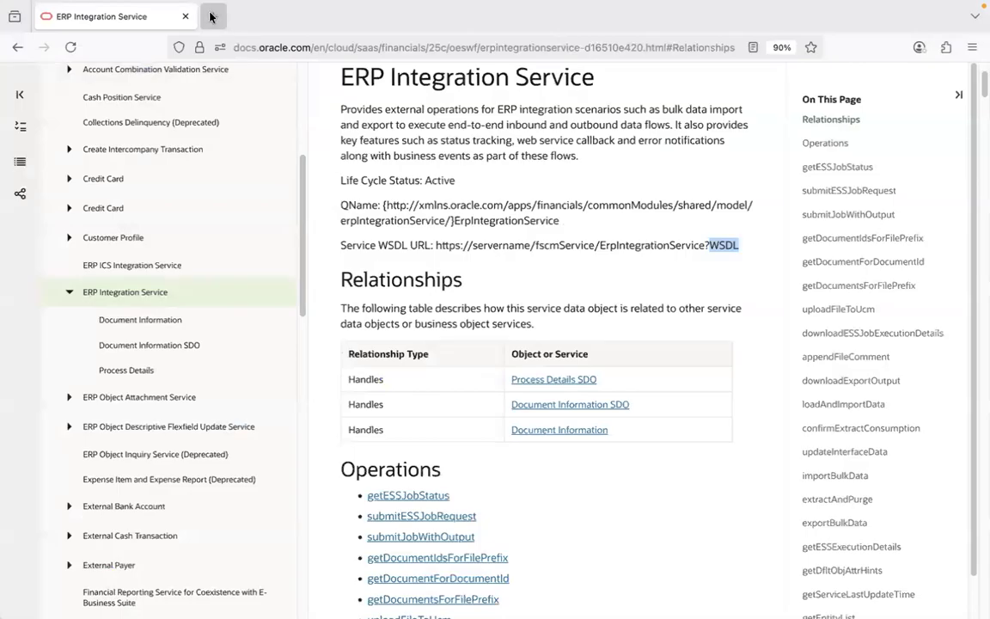
pyautogui.click(213, 16)
pyautogui.hotkey('ctrl', 'v')
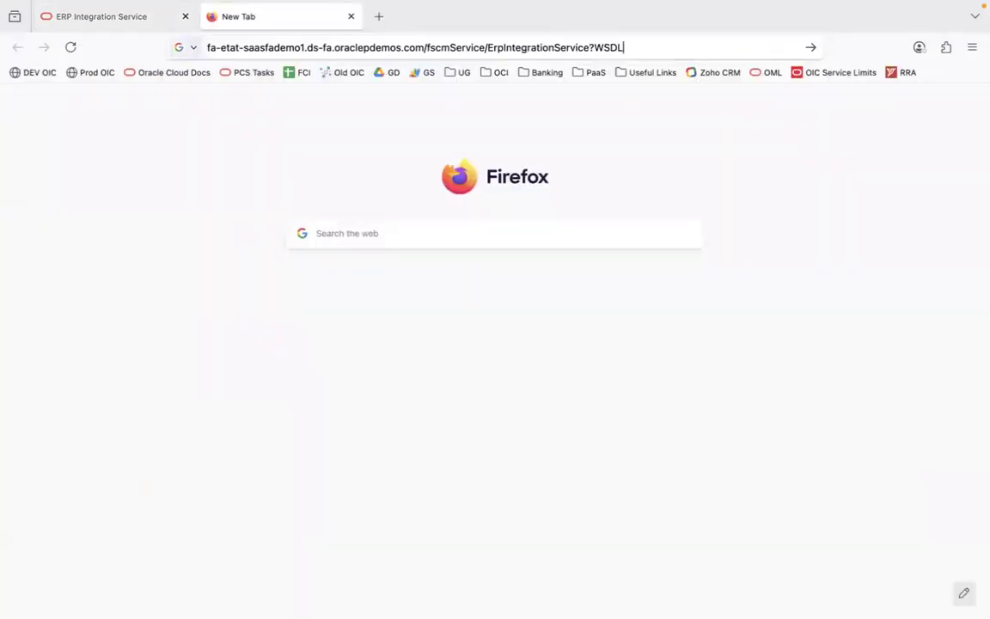
pyautogui.press('Return')
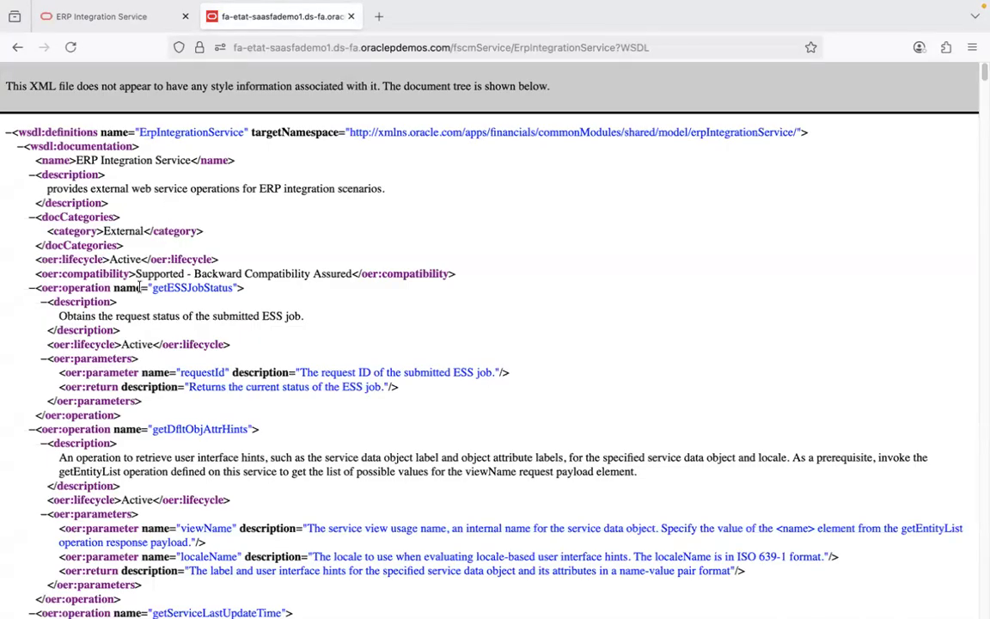
# Step: Collapse the getESSJobStatus, getDfltObjAttrHints, getServiceLastUpdateTime and getEntityList operation nodes in the WSDL
pyautogui.click(31, 287)
pyautogui.click(31, 302)
pyautogui.click(31, 316)
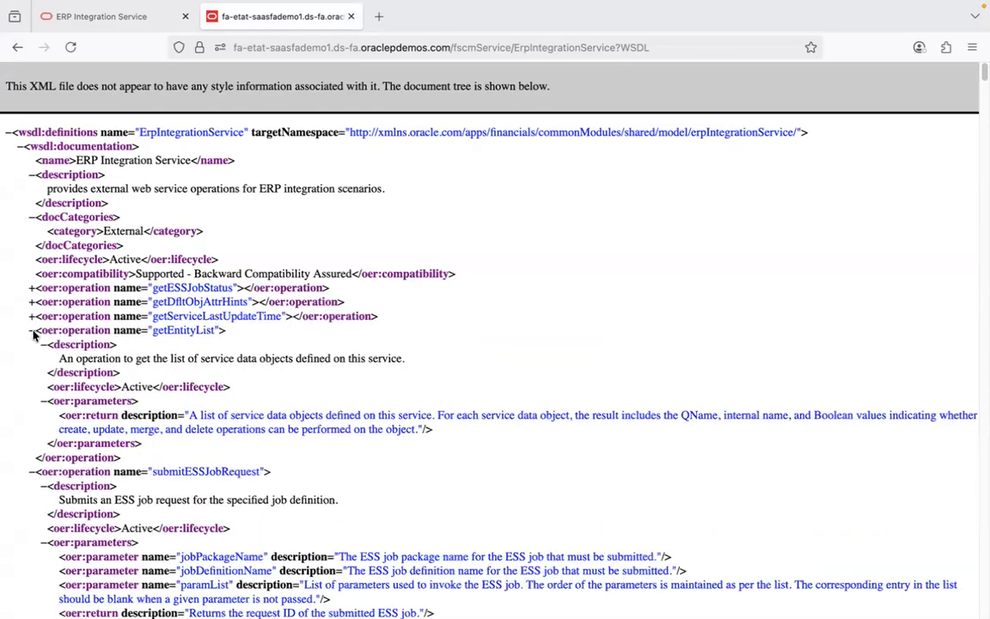
pyautogui.click(32, 330)
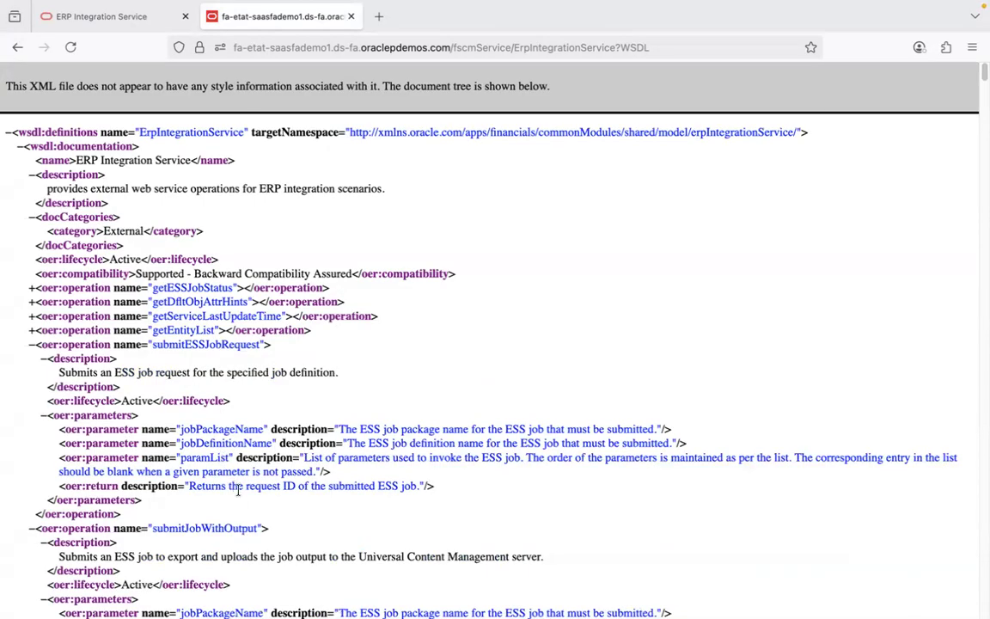
# Step: Switch to Visual Studio Code and review the PL/SQL Pkg line on procedures, logical units and pkg.prc() in the notes
pyautogui.press('super+Tab')
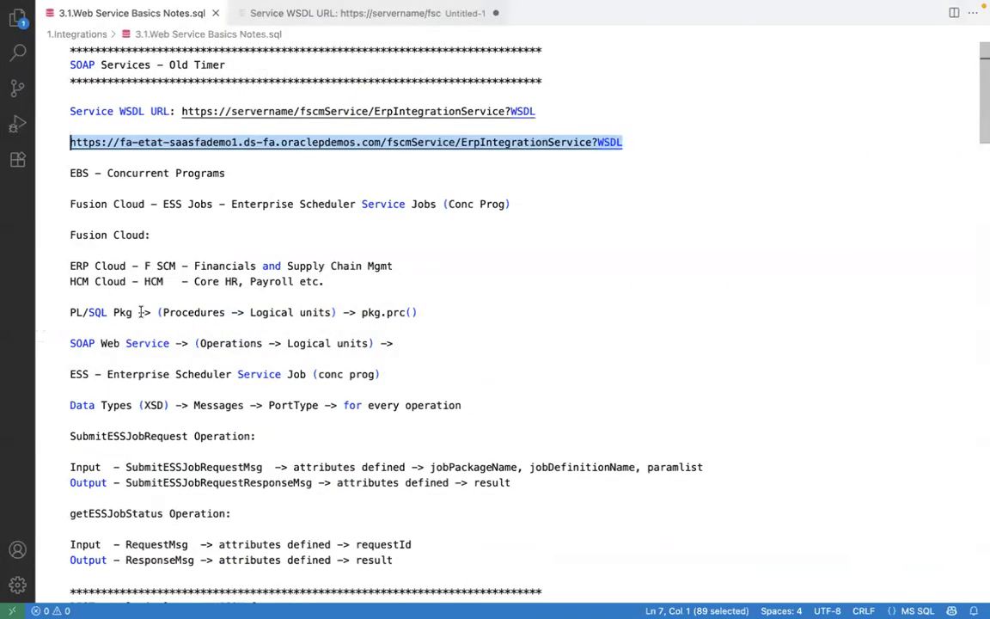
pyautogui.click(141, 312)
pyautogui.click(194, 312)
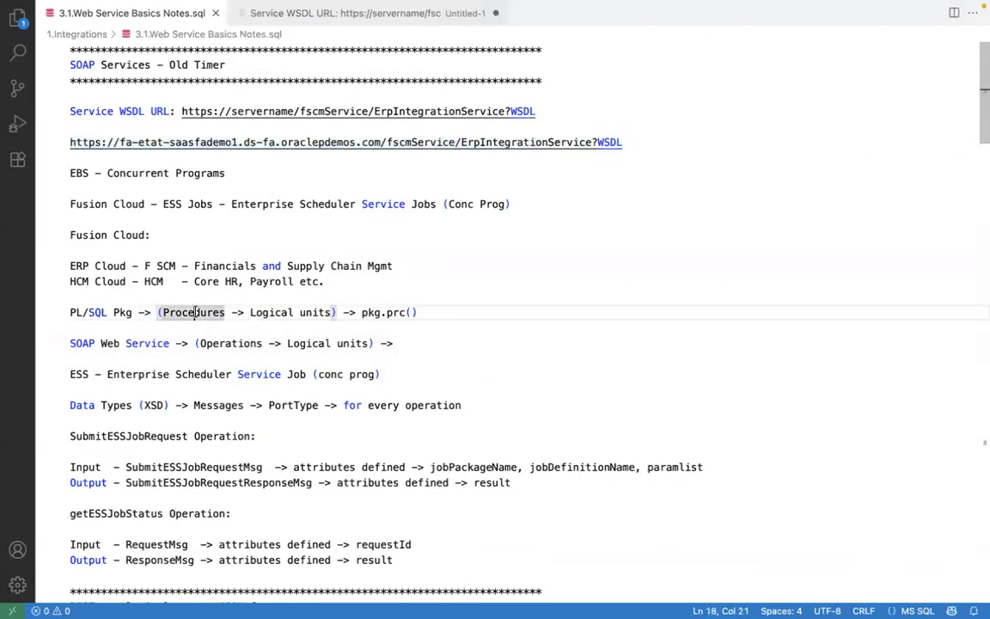
pyautogui.click(288, 312)
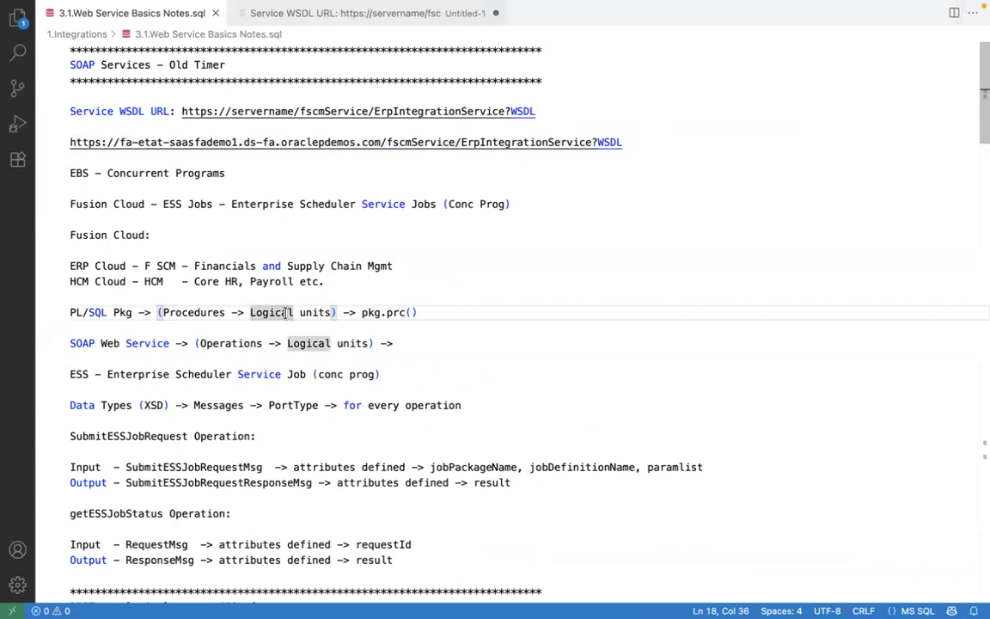
pyautogui.click(372, 312)
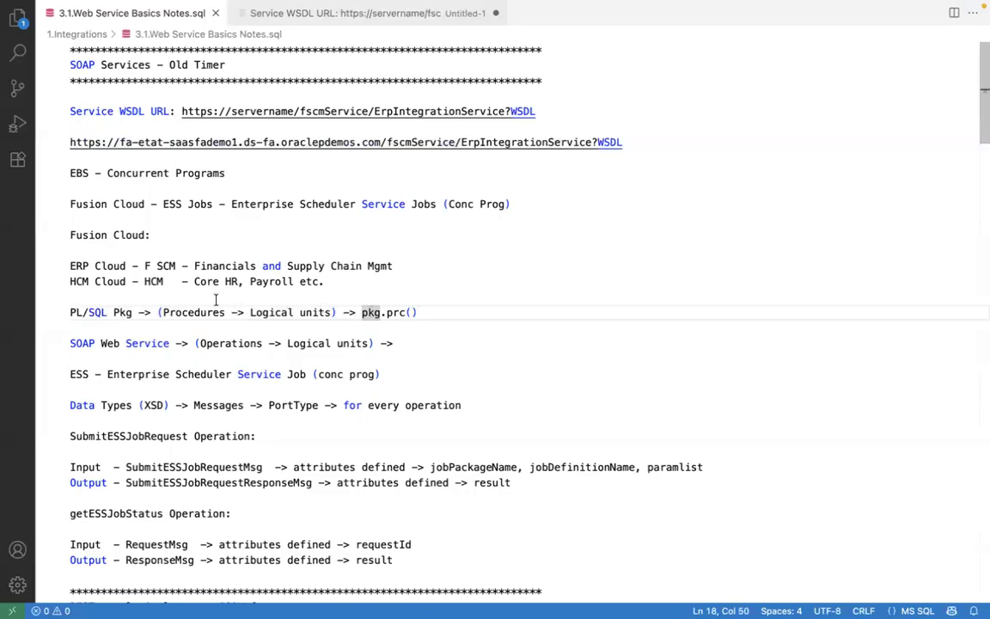
pyautogui.click(130, 312)
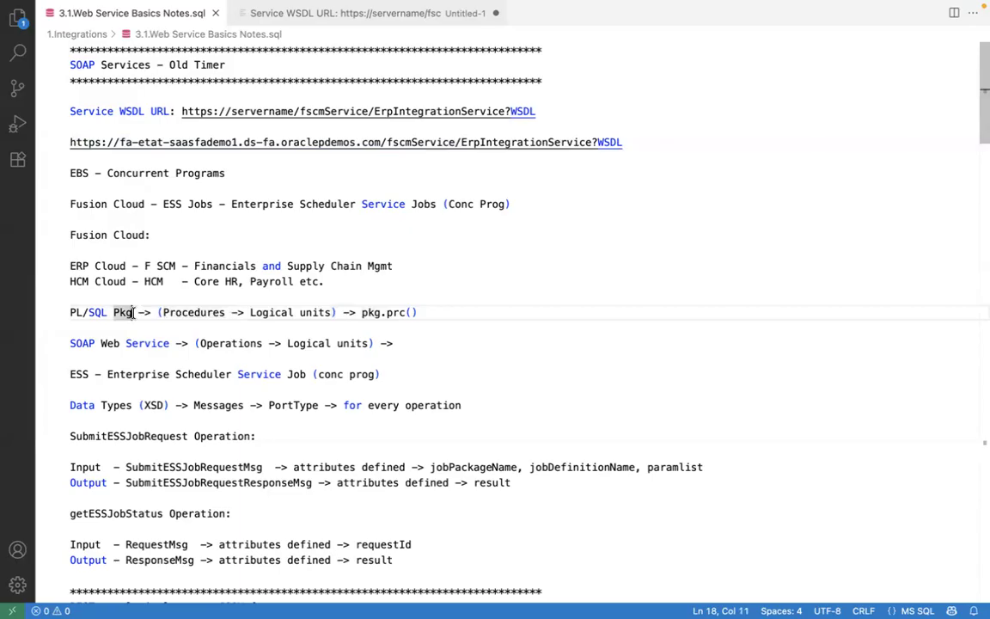
pyautogui.click(404, 312)
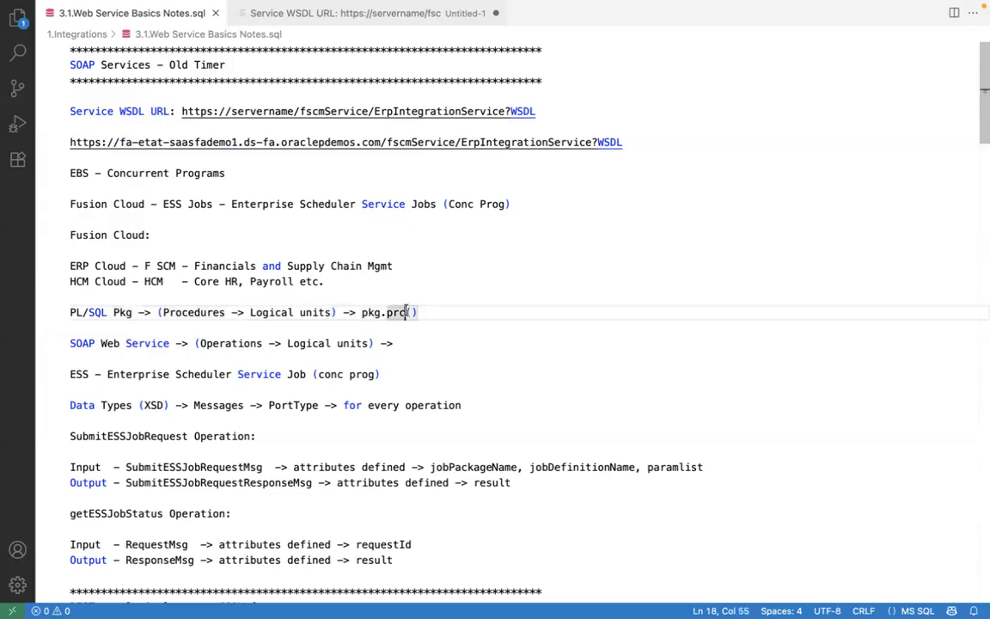
pyautogui.click(376, 312)
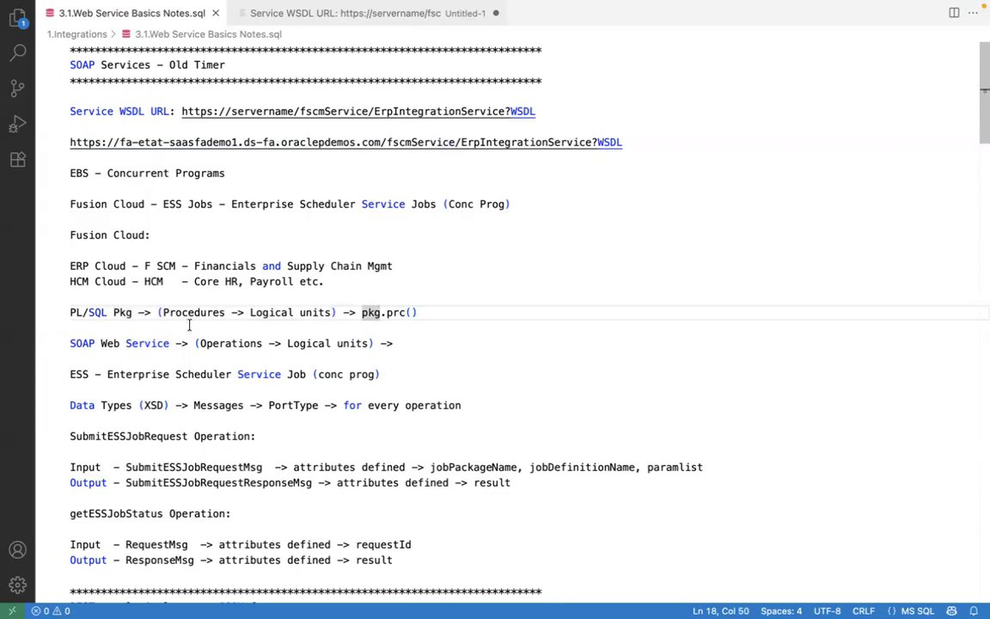
# Step: Review the SOAP Web Service line on operations and logical units in the notes
pyautogui.click(169, 343)
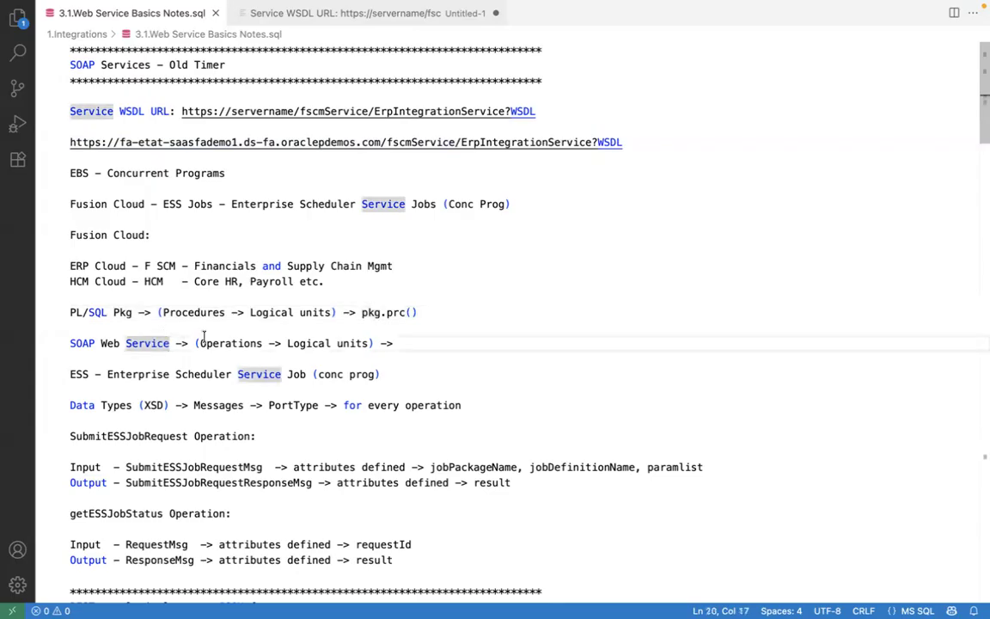
pyautogui.doubleClick(258, 343)
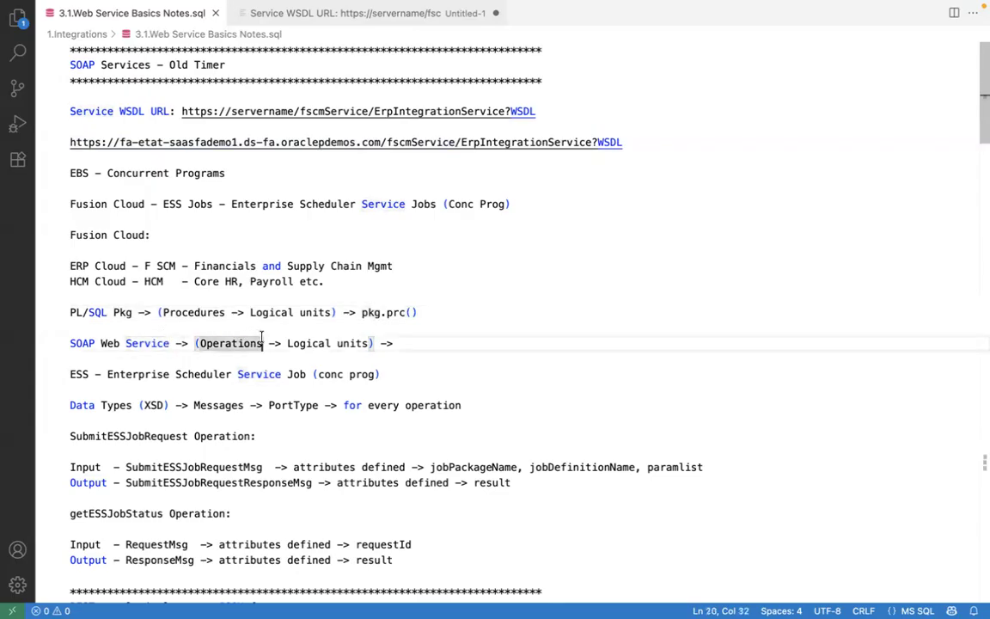
pyautogui.click(355, 344)
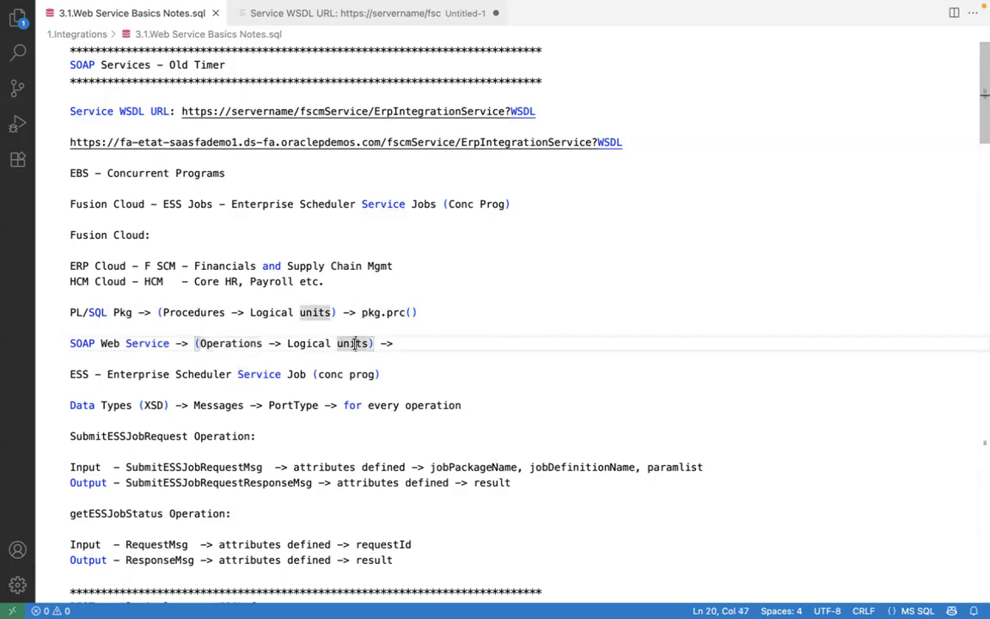
pyautogui.click(170, 343)
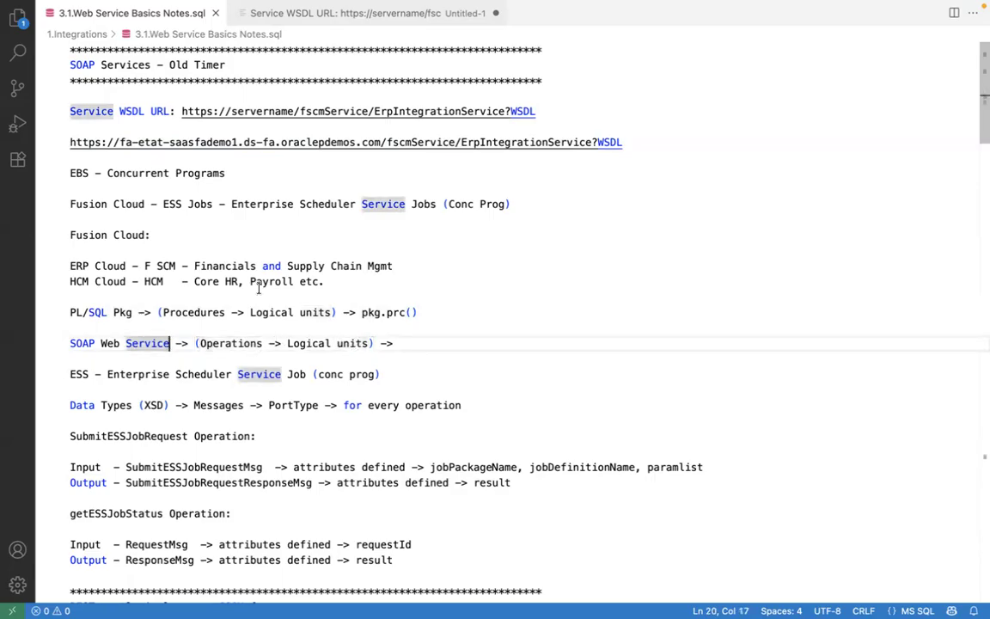
# Step: Locate ErpIntegrationService in the demo instance URL, then switch to its WSDL in Firefox and highlight the submitESSJobRequest operation name
pyautogui.click(547, 142)
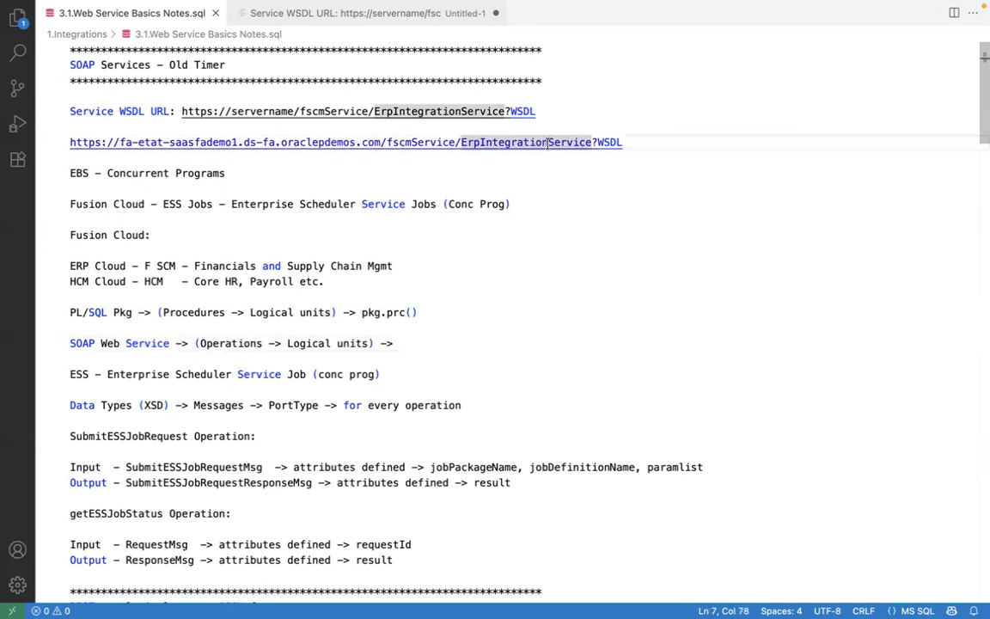
pyautogui.keyDown('ctrl'); pyautogui.click(547, 142); pyautogui.keyUp('ctrl')
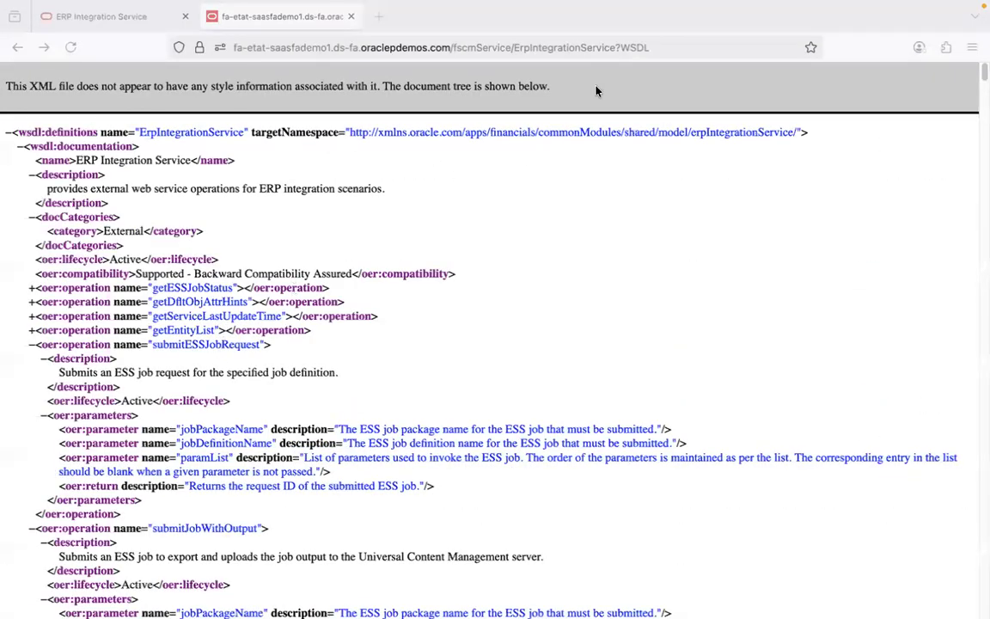
pyautogui.doubleClick(214, 344)
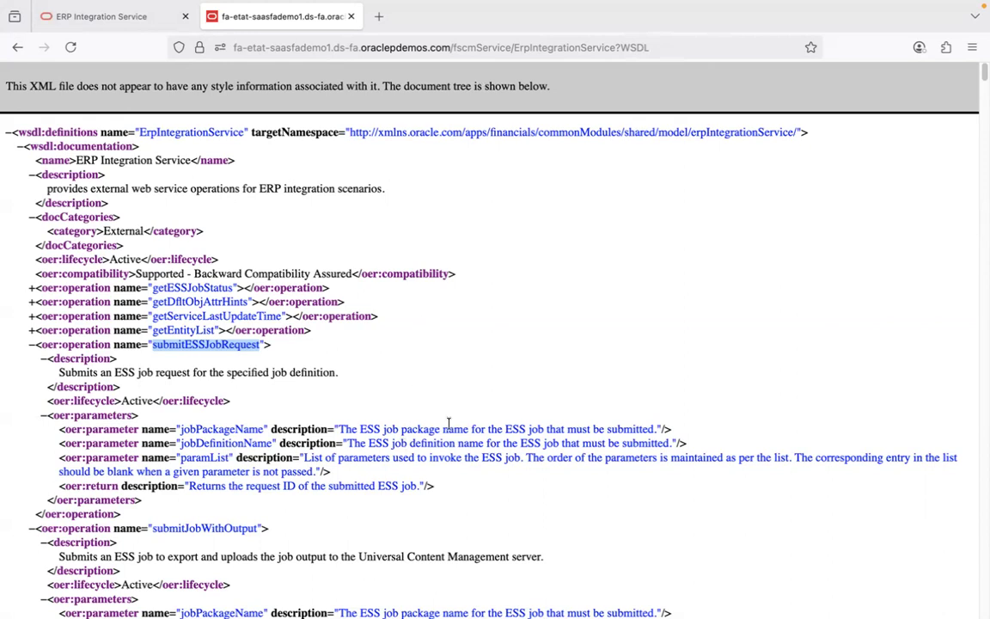
# Step: Return to the ERP Integration Service documentation page and view its Operations list, including submitESSJobRequest
pyautogui.click(142, 17)
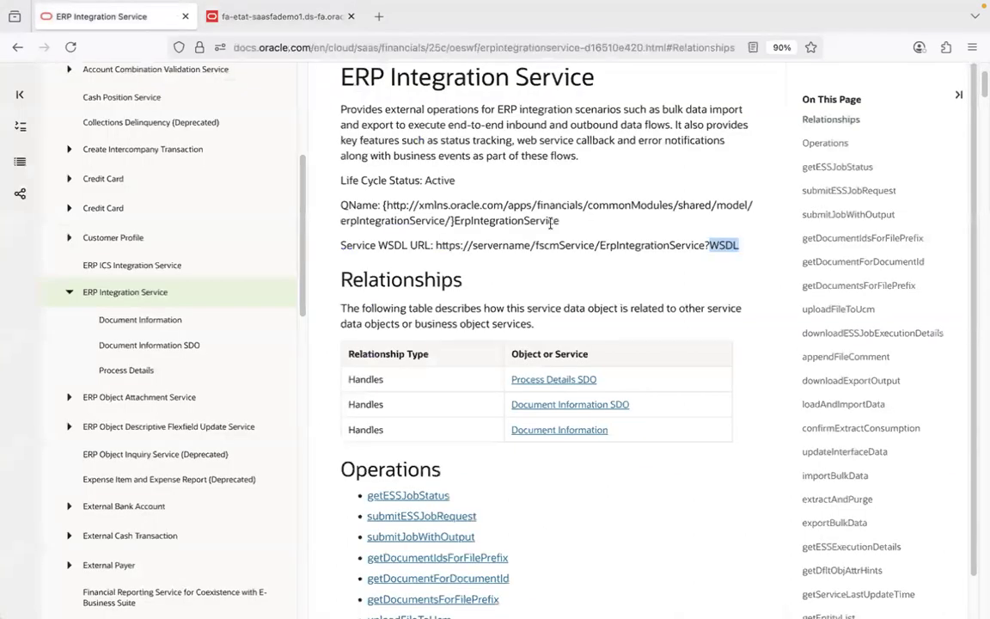
pyautogui.click(548, 283)
pyautogui.moveTo(975, 90); pyautogui.dragTo(976, 110)
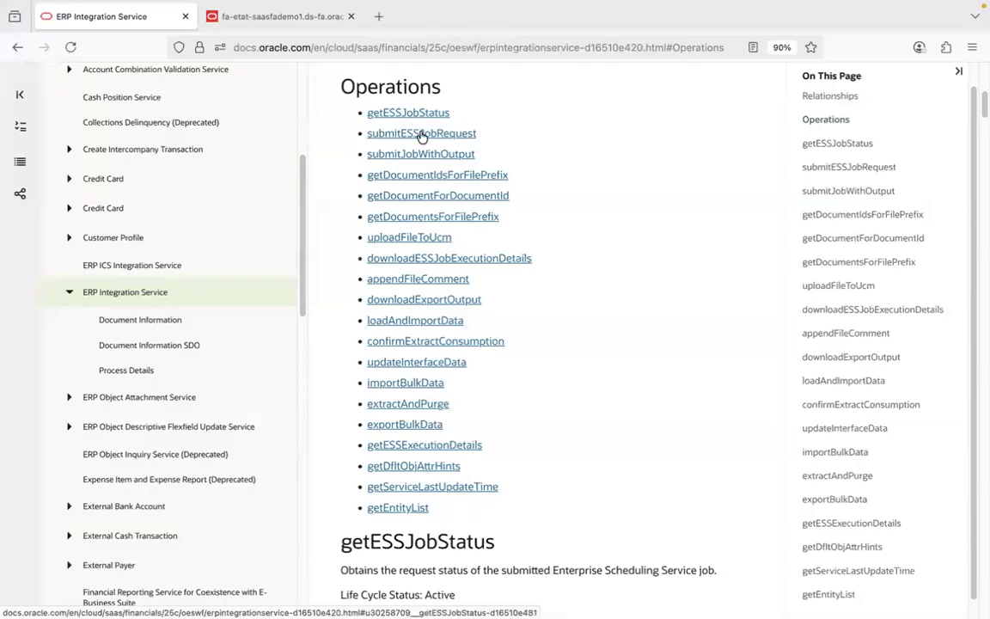
# Step: Hide the On This Page outline and view the submitESSJobRequest section, highlighting its heading
pyautogui.click(958, 72)
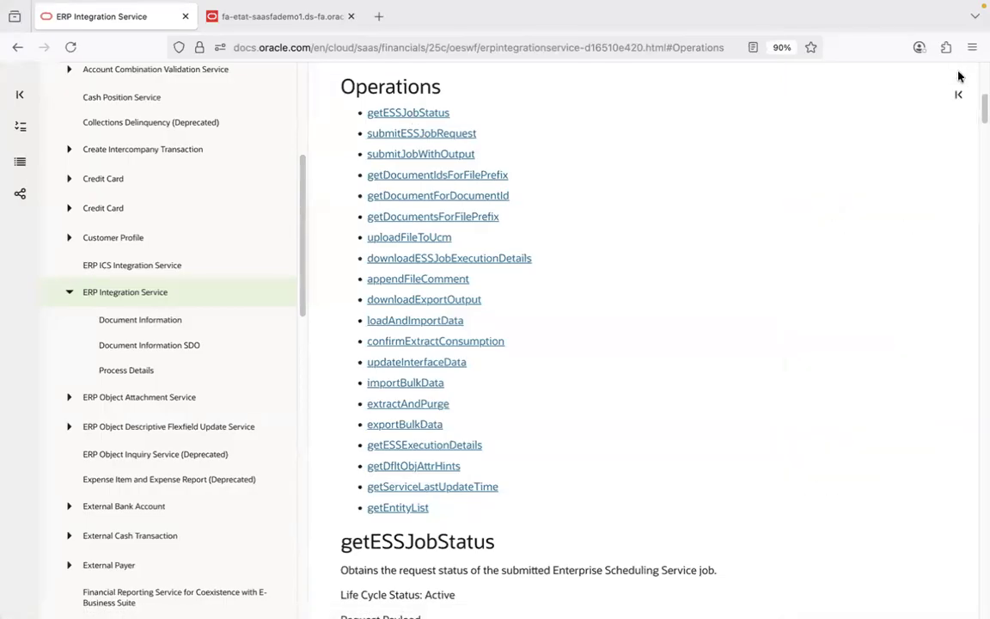
pyautogui.moveTo(974, 122); pyautogui.dragTo(974, 145)
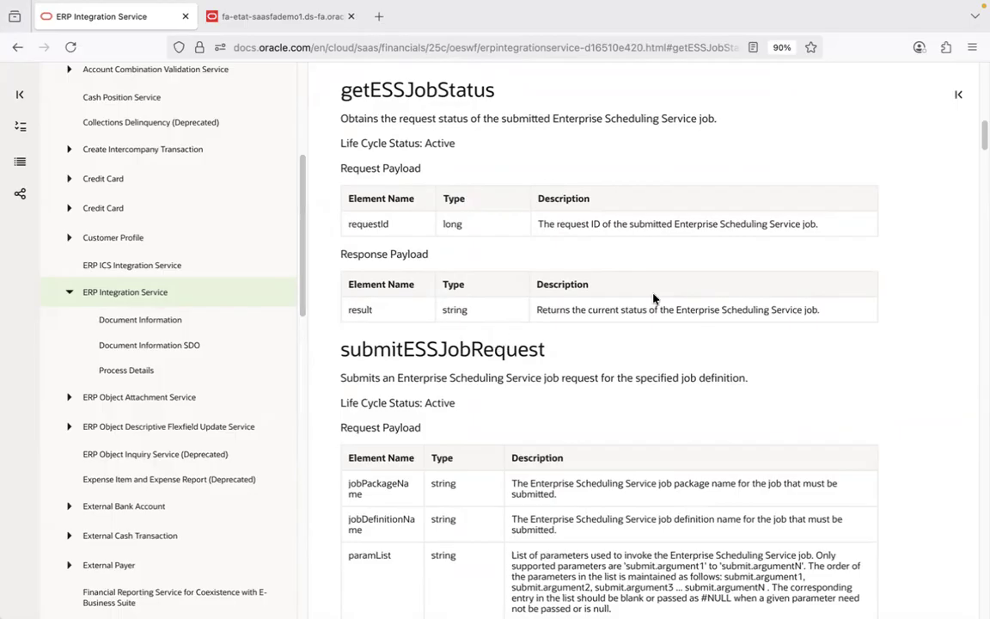
pyautogui.scroll(-3, 974, 147)
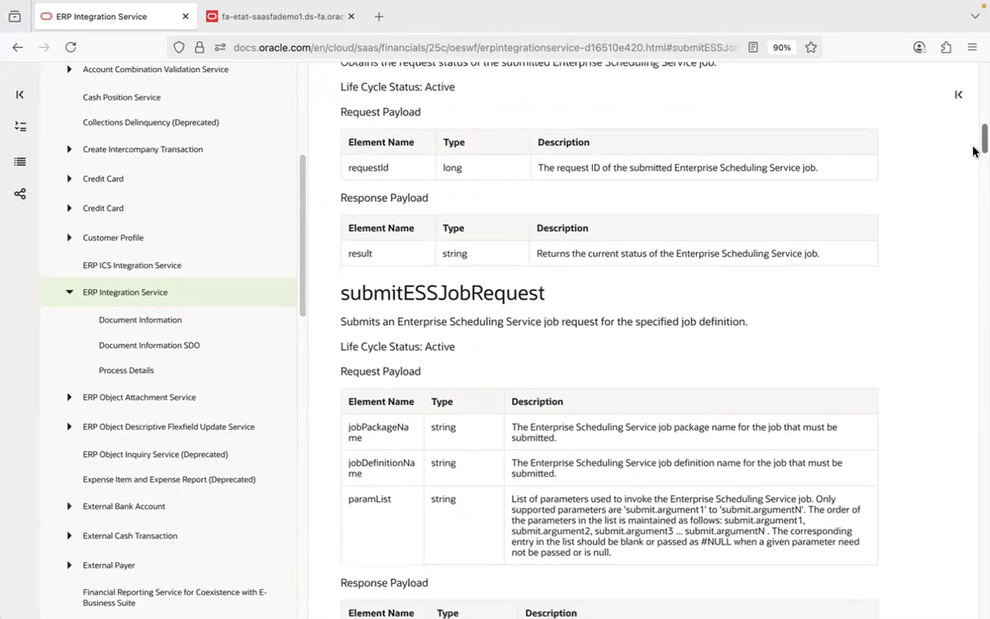
pyautogui.moveTo(340, 206); pyautogui.dragTo(550, 204)
pyautogui.click(553, 202)
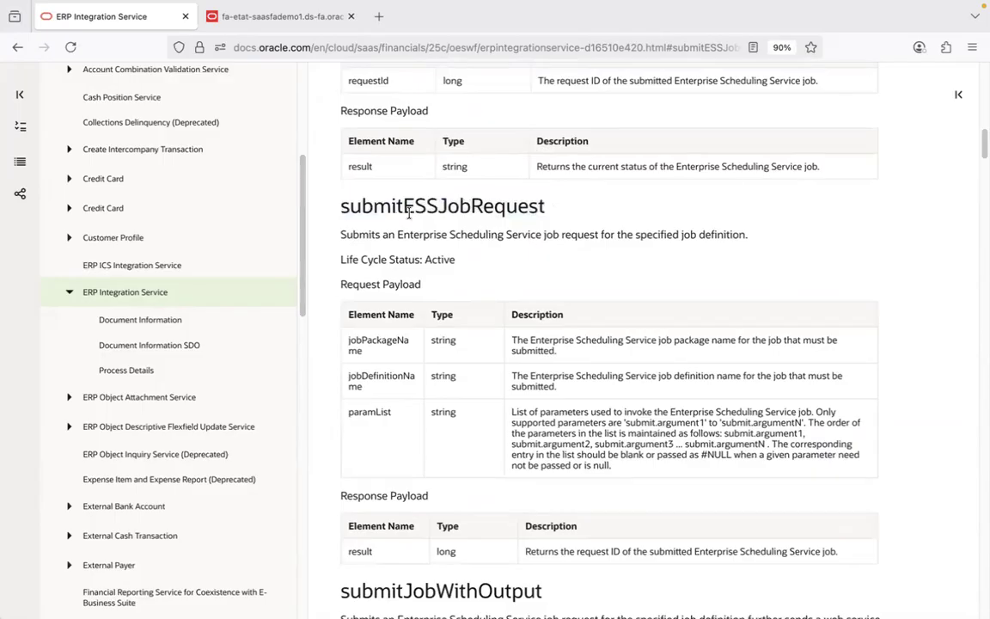
# Step: Highlight ESSJob in the submitESSJobRequest heading and the phrase Enterprise Scheduling Service job in its description
pyautogui.moveTo(404, 205); pyautogui.dragTo(471, 205)
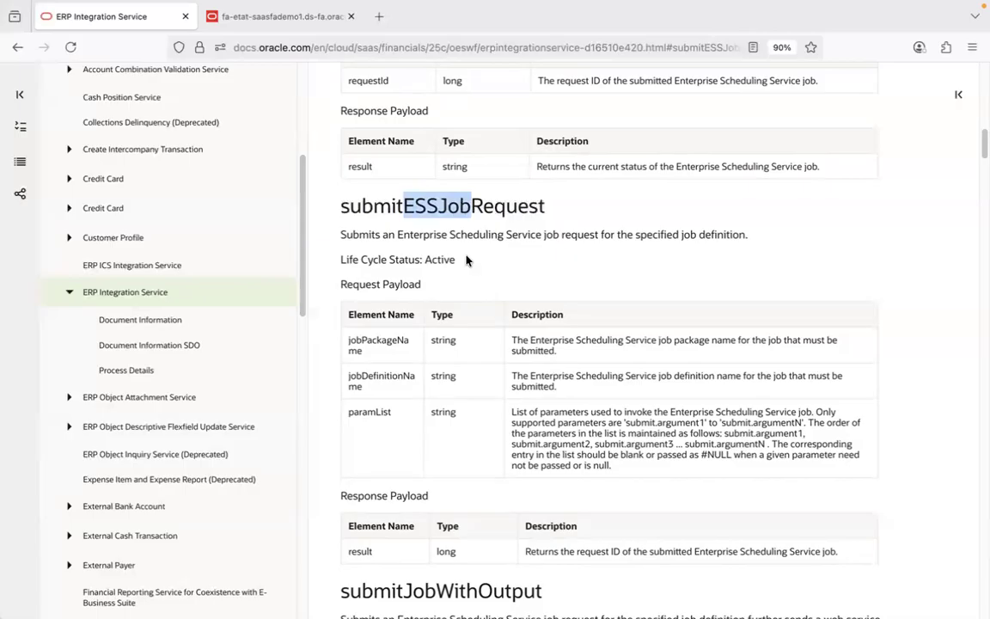
pyautogui.click(396, 233)
pyautogui.moveTo(395, 234); pyautogui.dragTo(558, 237)
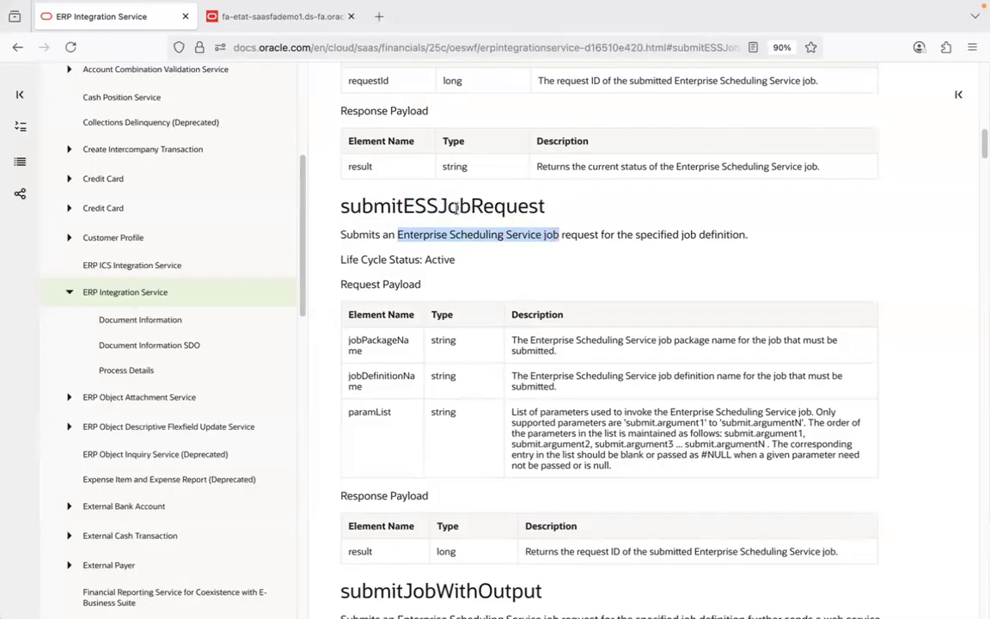
# Step: Switch to Chrome to glance at the Fusion home page, then return to the submitESSJobRequest documentation in Firefox and clear the highlight
pyautogui.press('super+Tab')
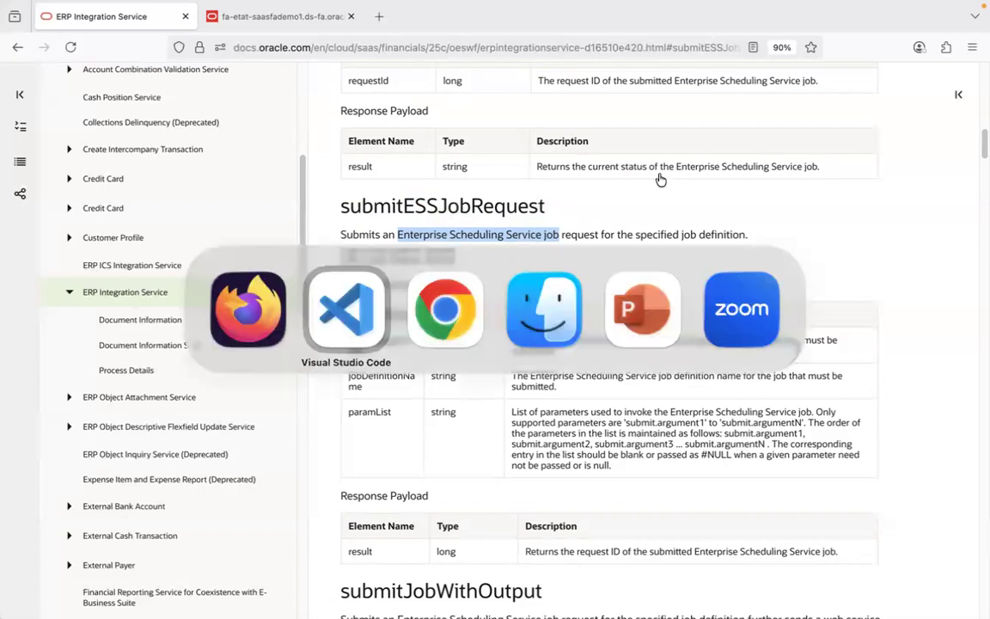
pyautogui.press('super+Tab')
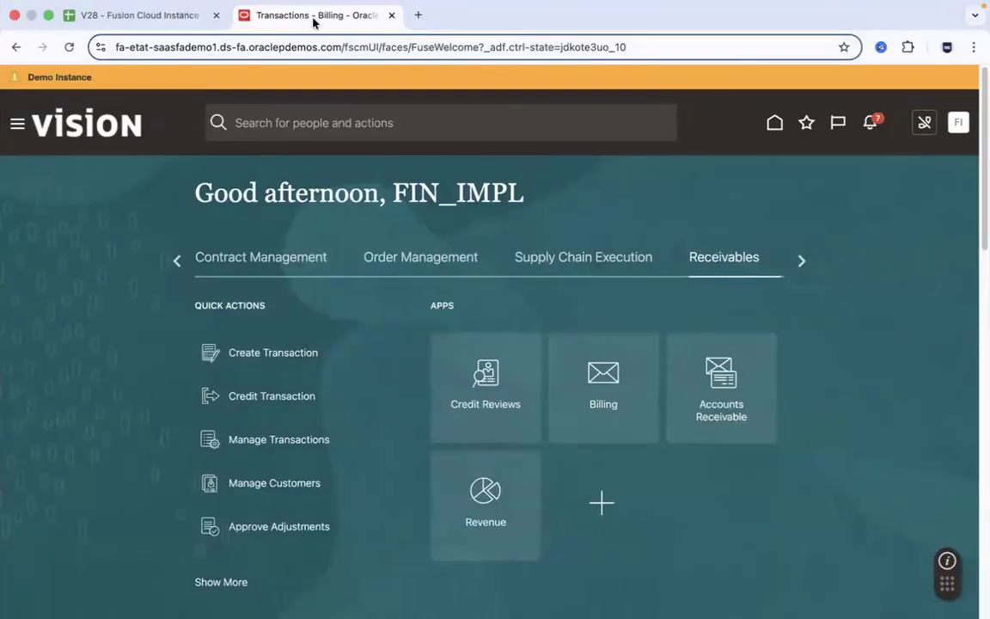
pyautogui.press('super+Tab')
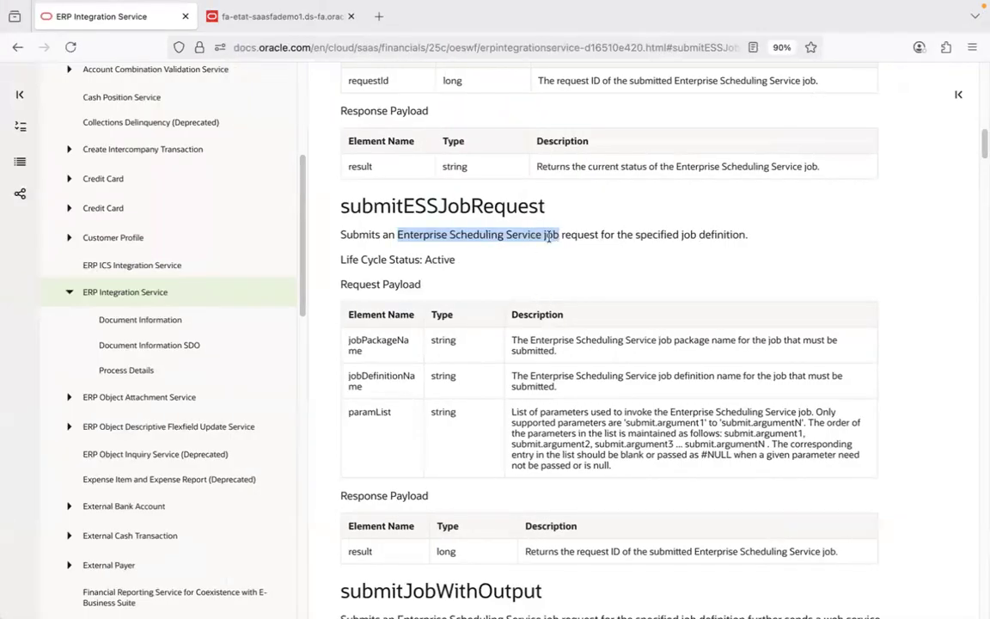
pyautogui.click(554, 237)
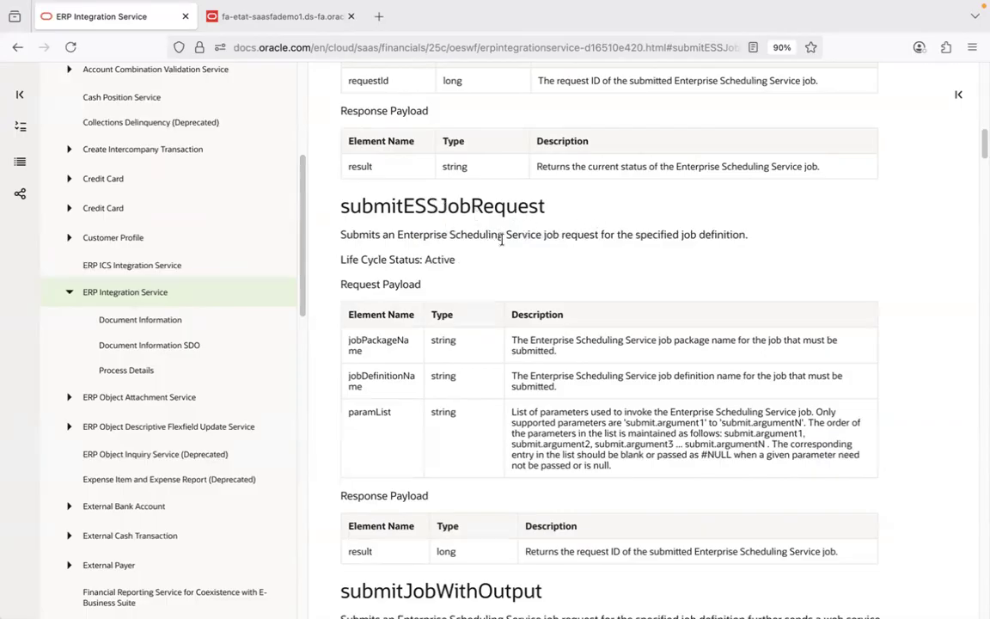
# Step: Switch to Visual Studio Code and review the notes' lines on EBS Concurrent Programs and Fusion Cloud ESS Jobs
pyautogui.press('super+Tab')
pyautogui.press('super+Tab')
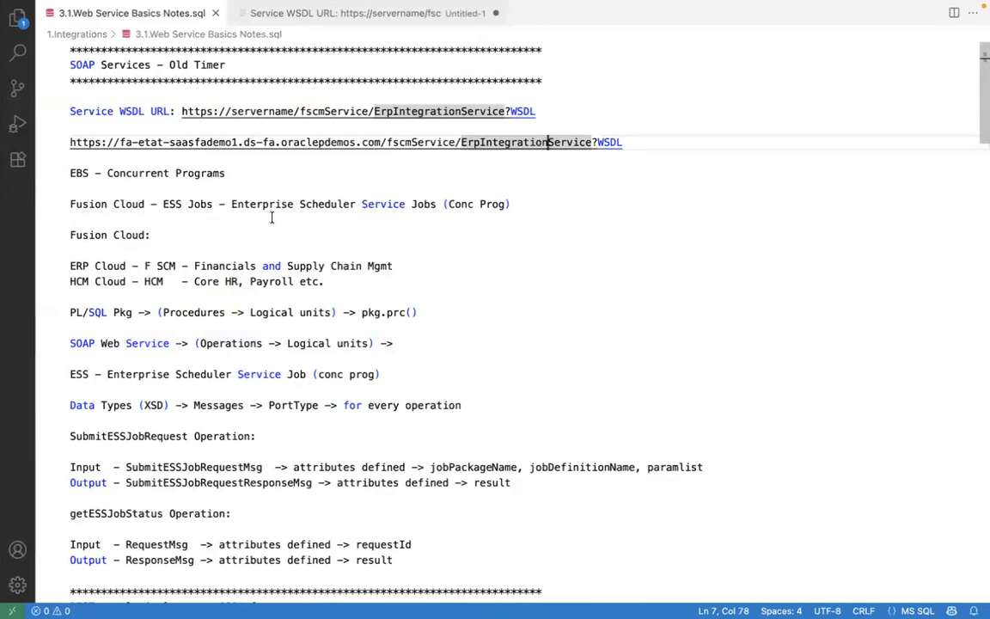
pyautogui.click(105, 172)
pyautogui.moveTo(106, 173); pyautogui.dragTo(225, 175)
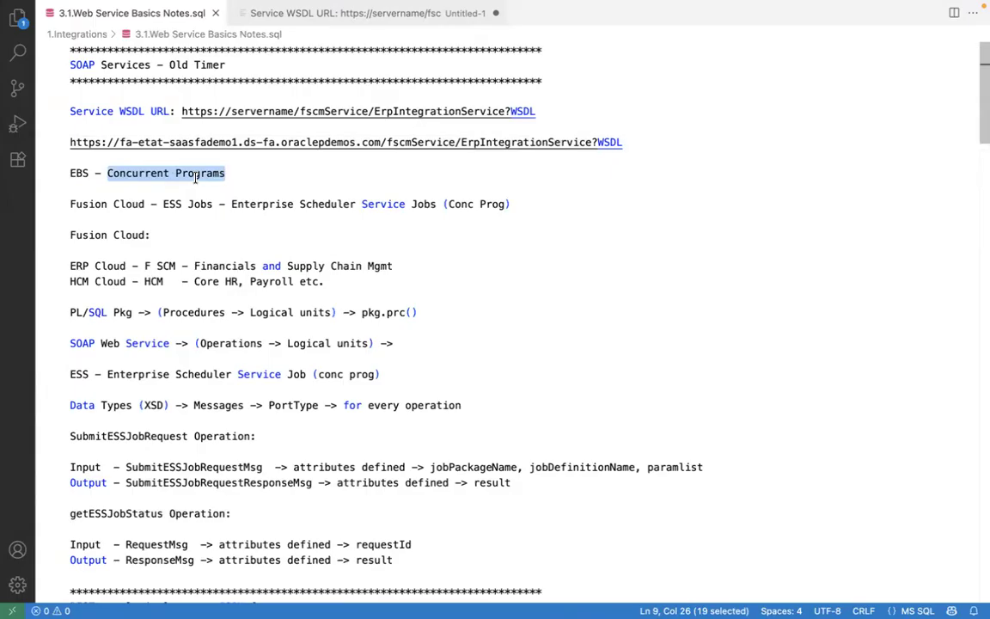
pyautogui.click(199, 203)
pyautogui.click(145, 204)
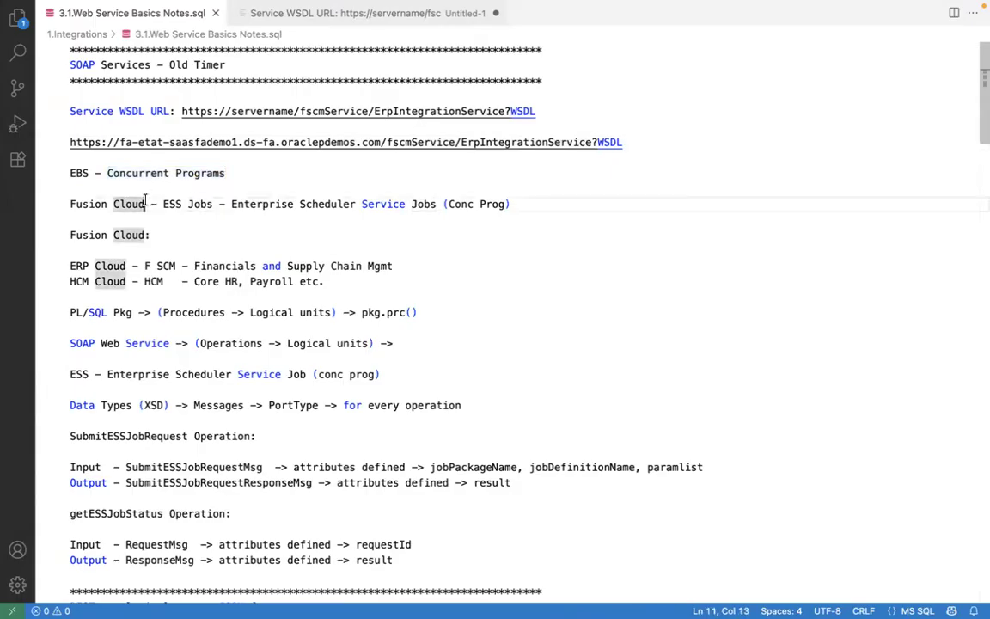
pyautogui.click(214, 203)
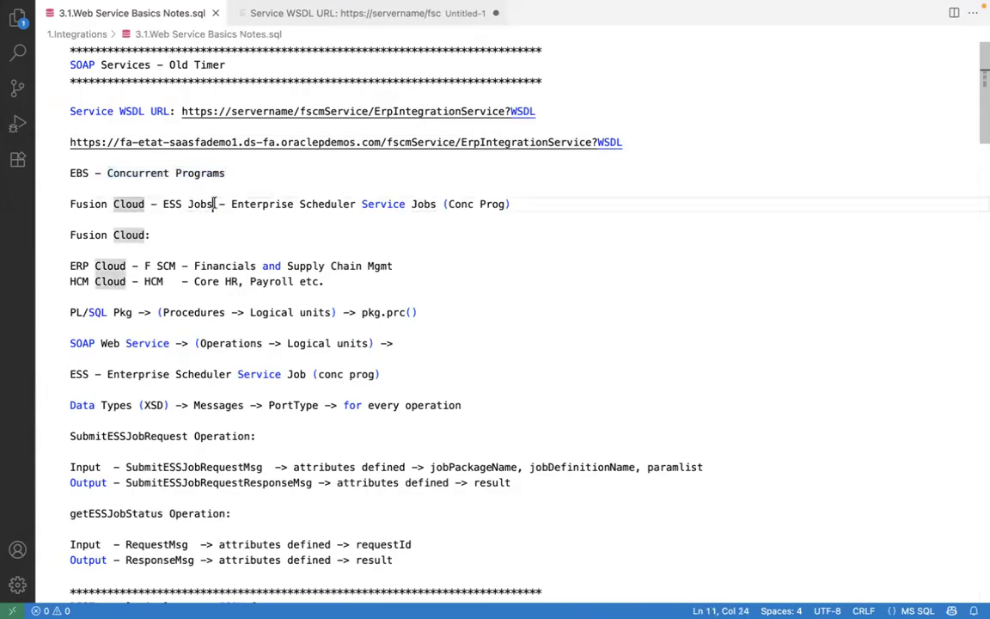
pyautogui.click(230, 173)
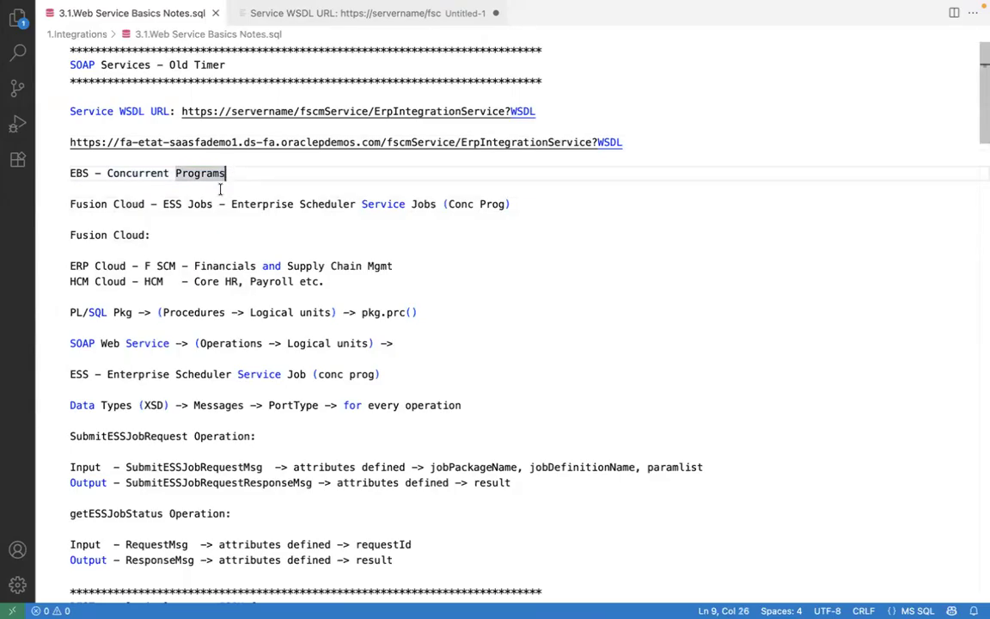
pyautogui.click(218, 203)
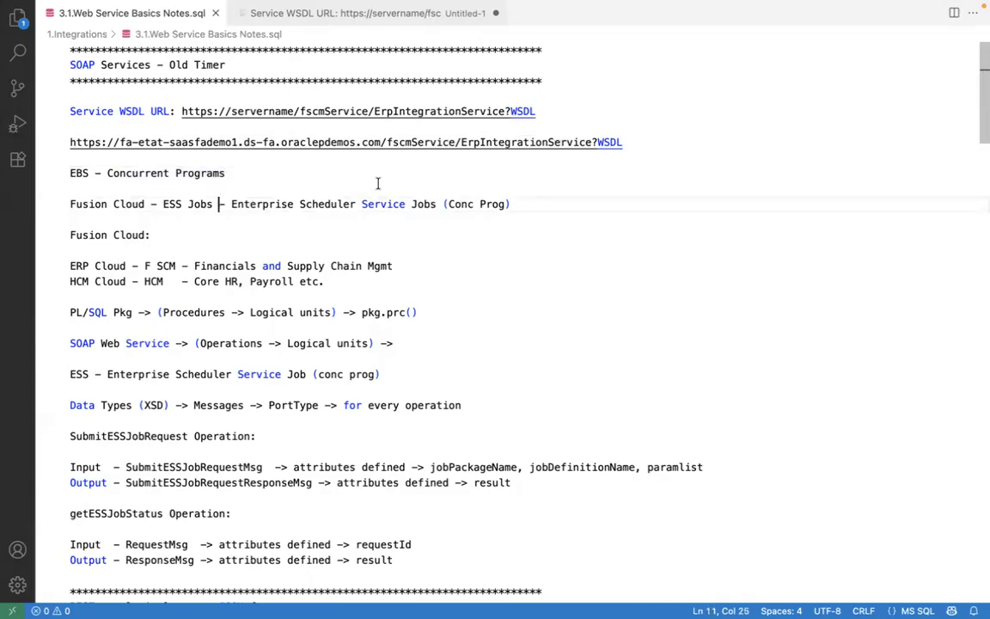
pyautogui.click(437, 205)
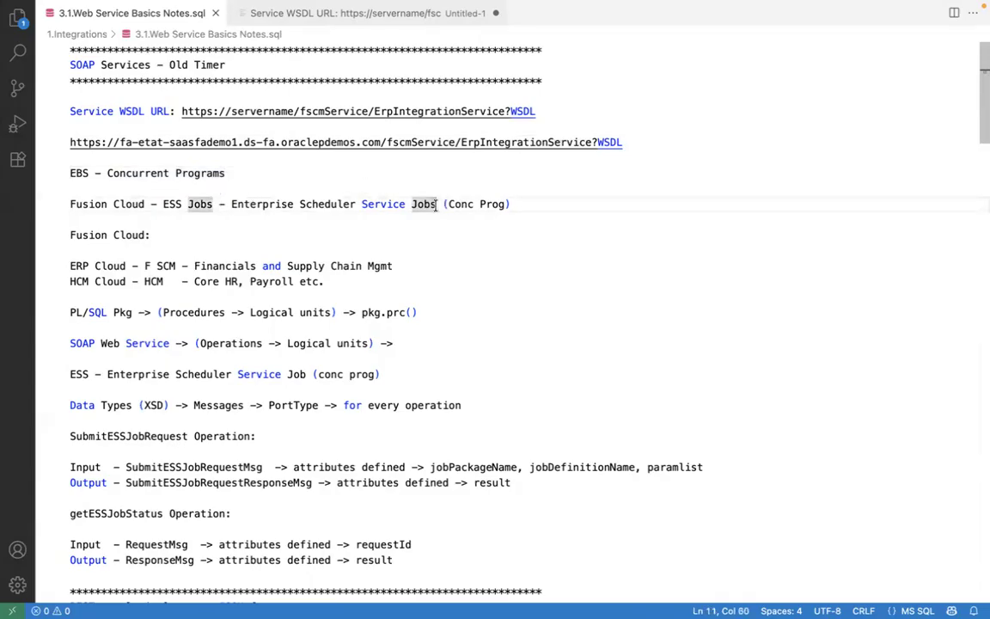
# Step: Glance at the Fusion home page in Chrome, then switch to Firefox and highlight the submitESSJobRequest heading
pyautogui.press('super+Tab')
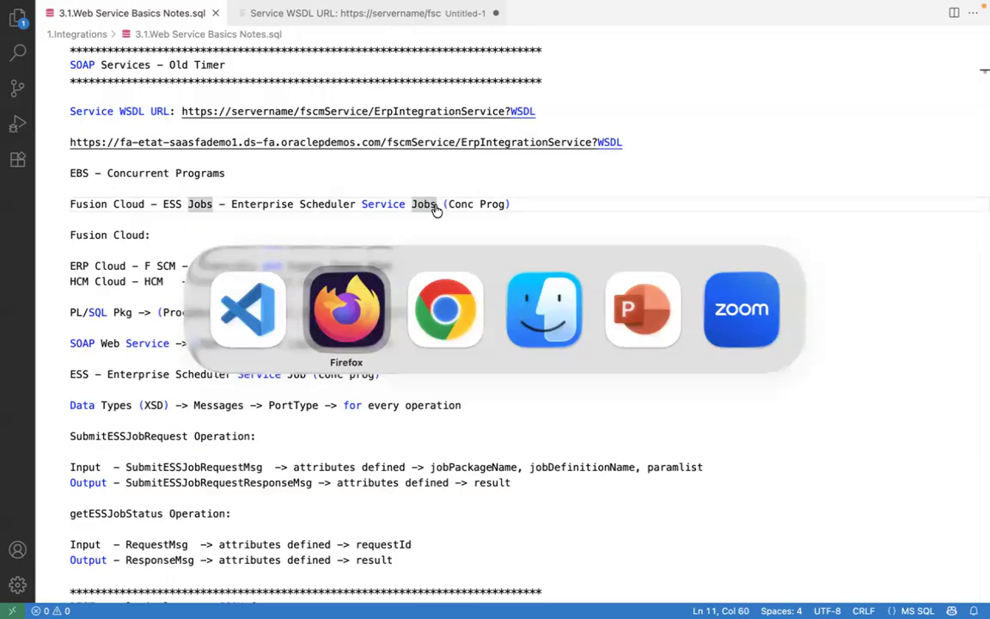
pyautogui.press('super+Tab')
pyautogui.press('super+Tab')
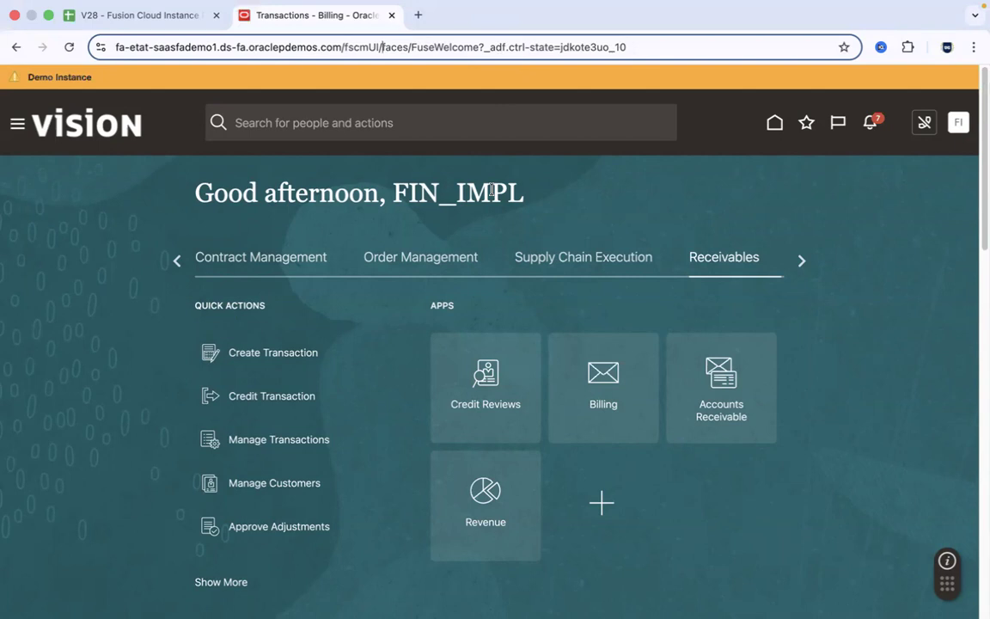
pyautogui.press('super+Tab')
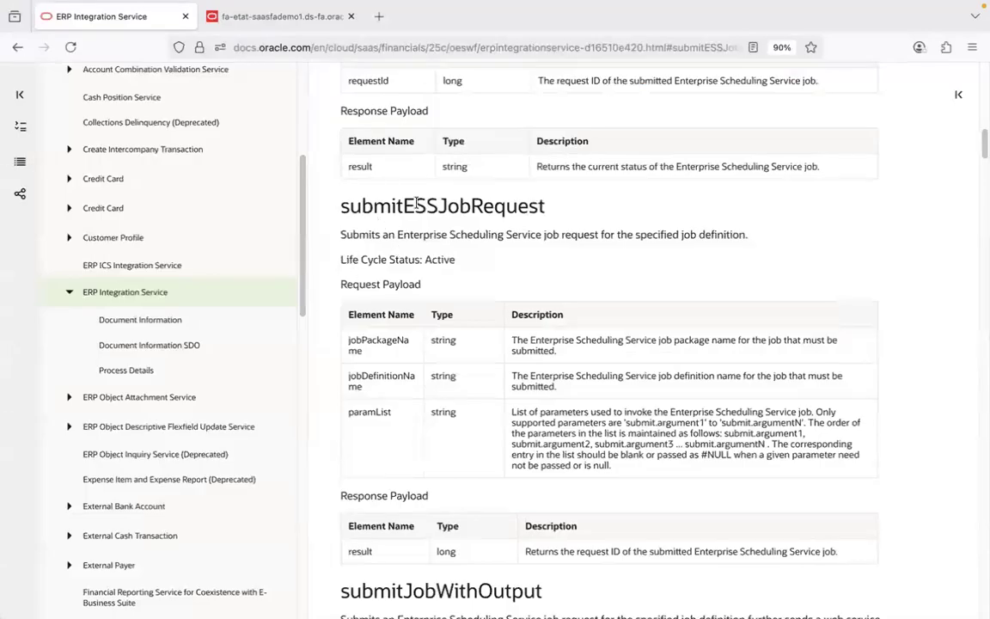
pyautogui.doubleClick(416, 203)
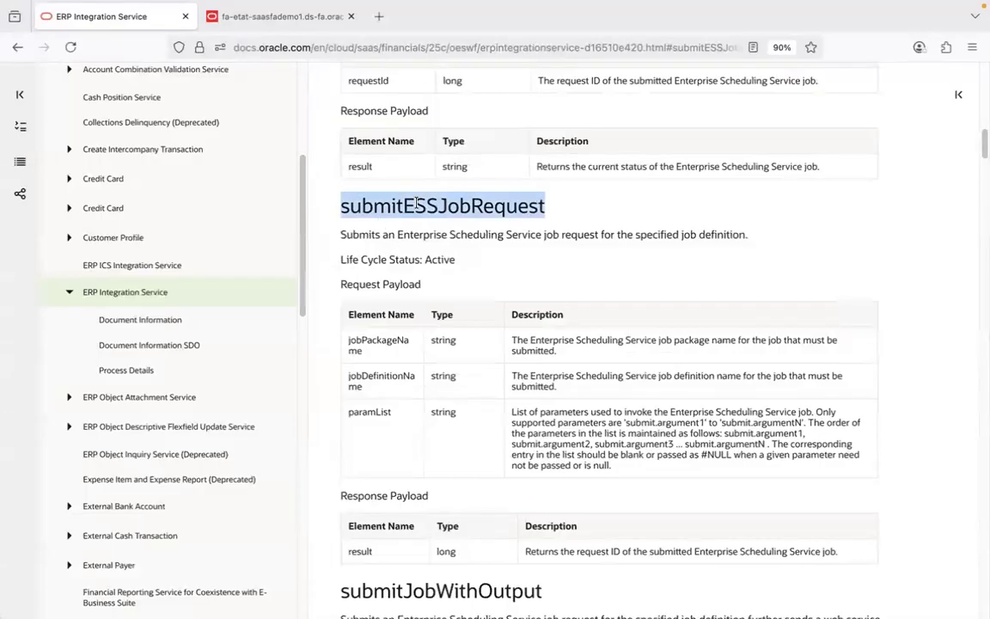
# Step: Switch to the Fusion instance in Chrome and open Scheduled Processes from the Tools group on the home page
pyautogui.press('super+Tab')
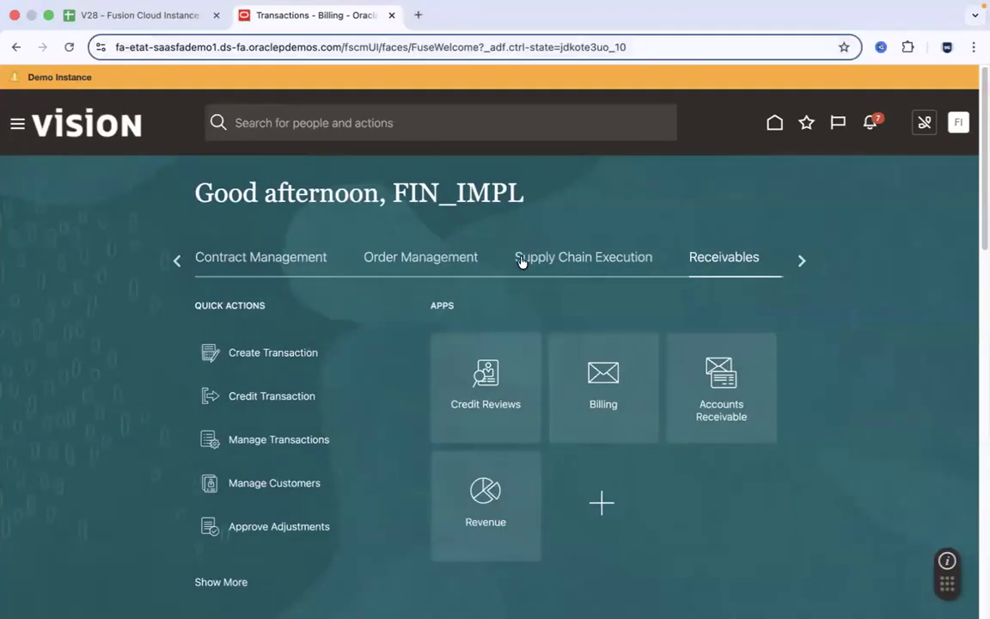
pyautogui.click(600, 203)
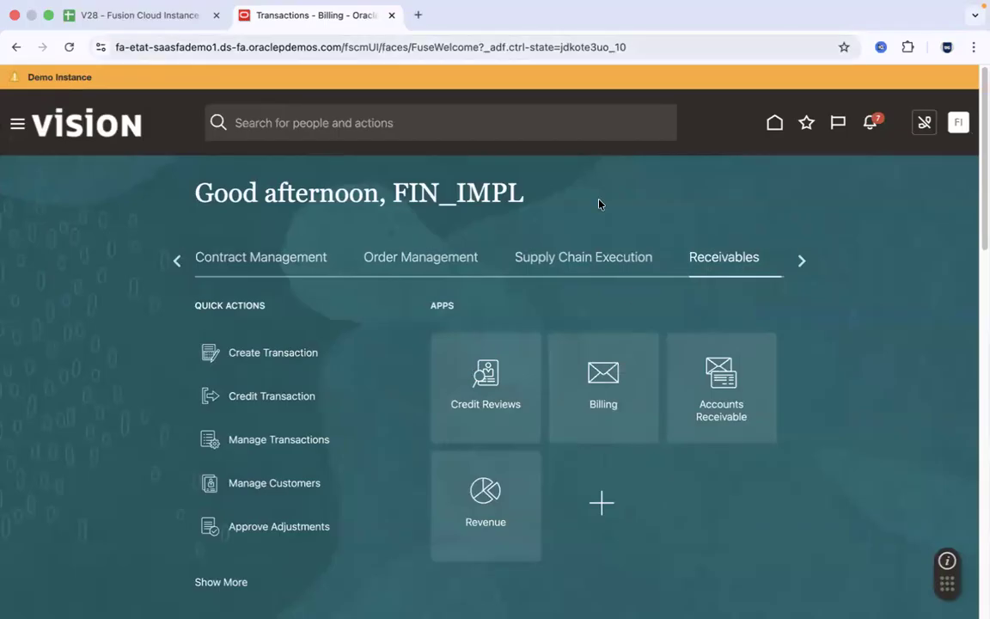
pyautogui.click(801, 261)
pyautogui.click(800, 261)
pyautogui.click(800, 261)
pyautogui.click(801, 261)
pyautogui.click(800, 261)
pyautogui.click(800, 262)
pyautogui.click(322, 257)
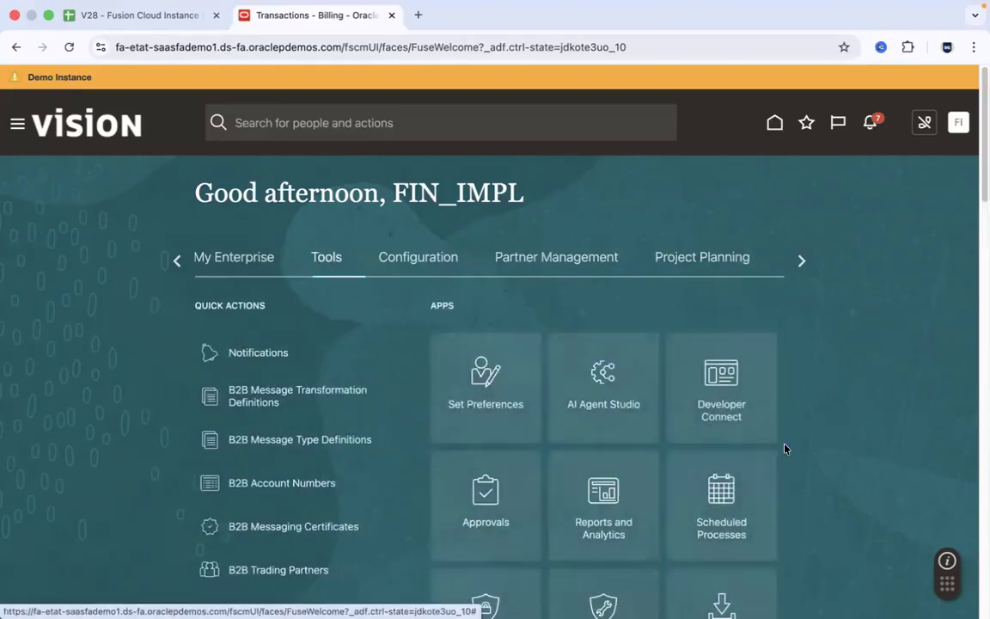
pyautogui.click(733, 492)
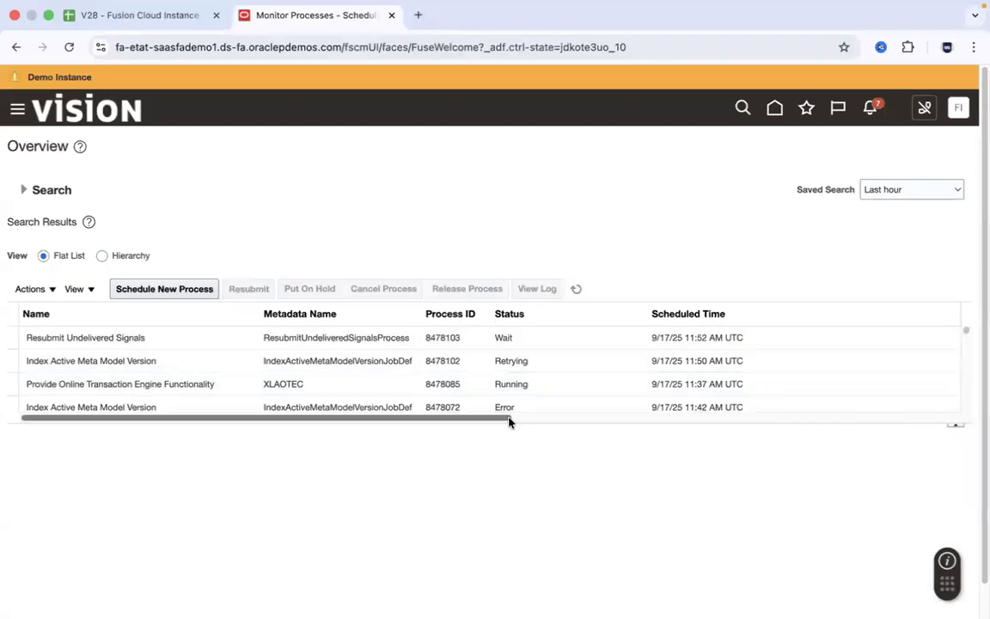
# Step: Search the scheduled processes for those submitted by fin_impl, then collapse the search criteria
pyautogui.click(30, 190)
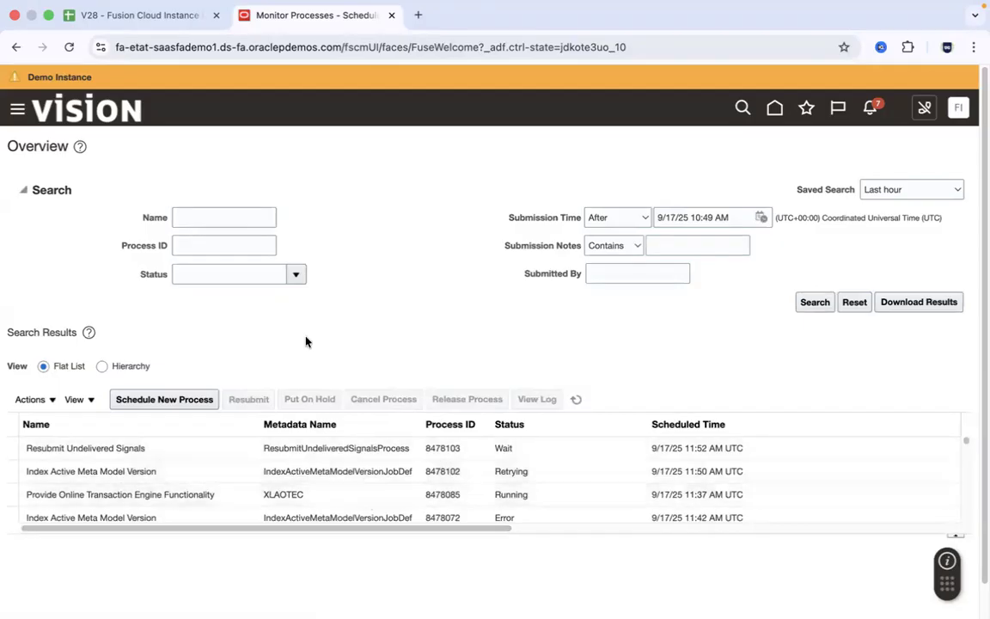
pyautogui.click(631, 274)
pyautogui.write('fin_impl')
pyautogui.click(820, 303)
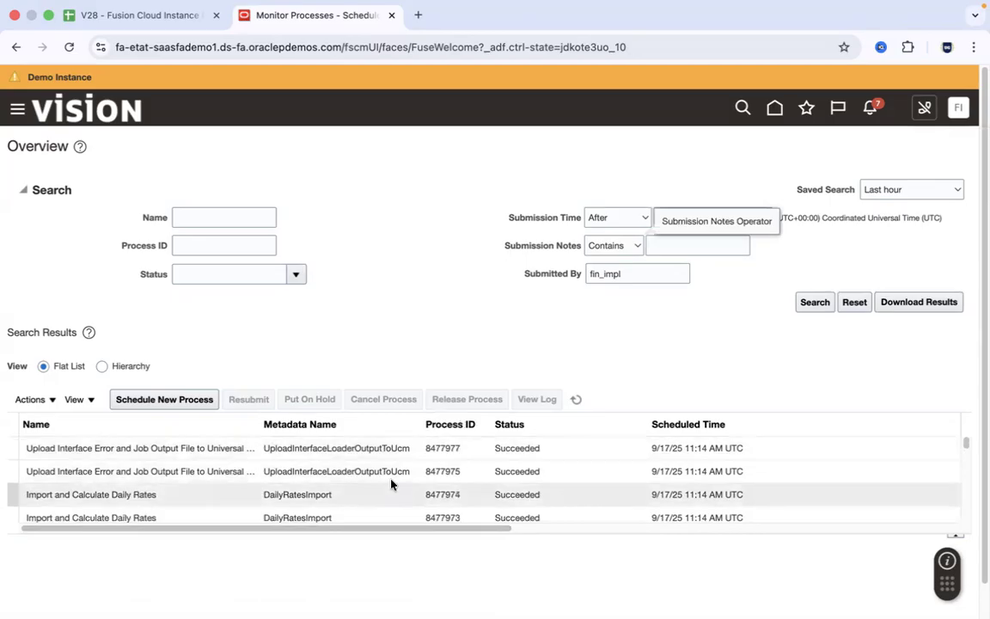
pyautogui.click(24, 191)
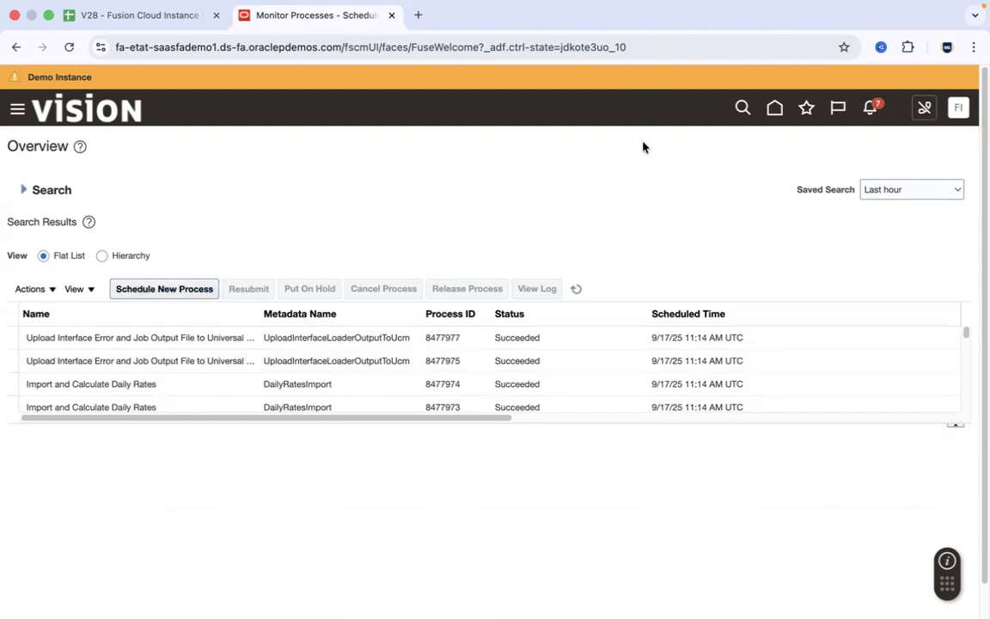
# Step: Check the login details in the Fusion Cloud Instance Details spreadsheet, then return to the Scheduled Processes overview
pyautogui.click(166, 19)
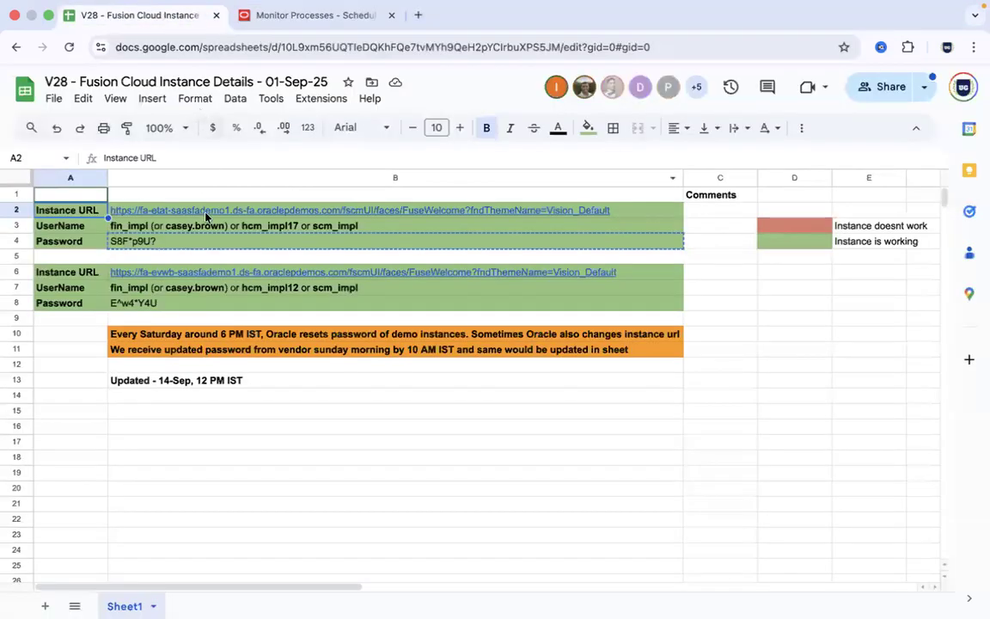
pyautogui.click(305, 15)
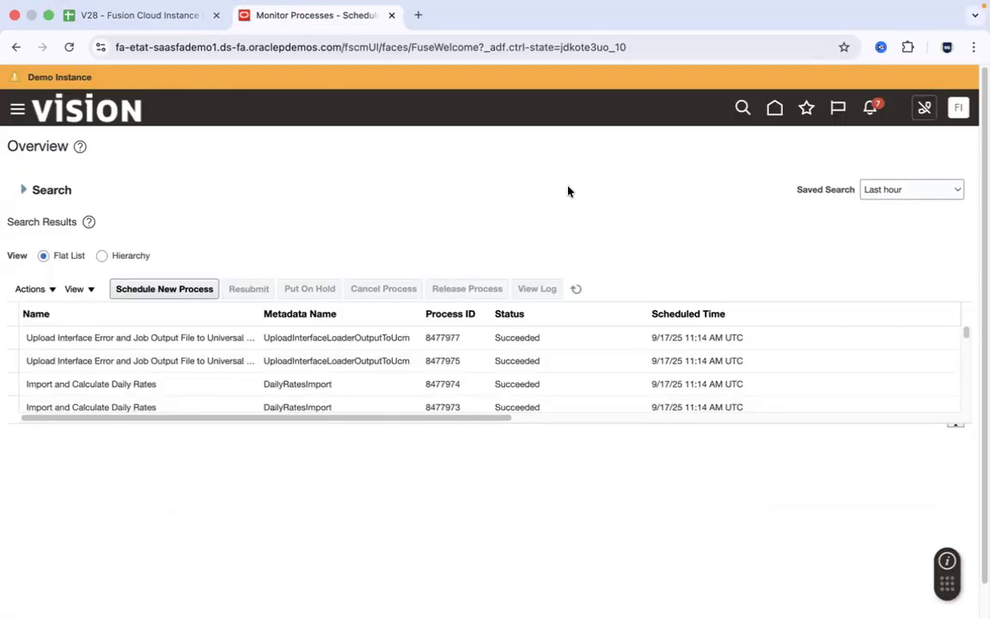
# Step: Start scheduling a new process of type Job and search the job names for Payables Health Check
pyautogui.click(186, 288)
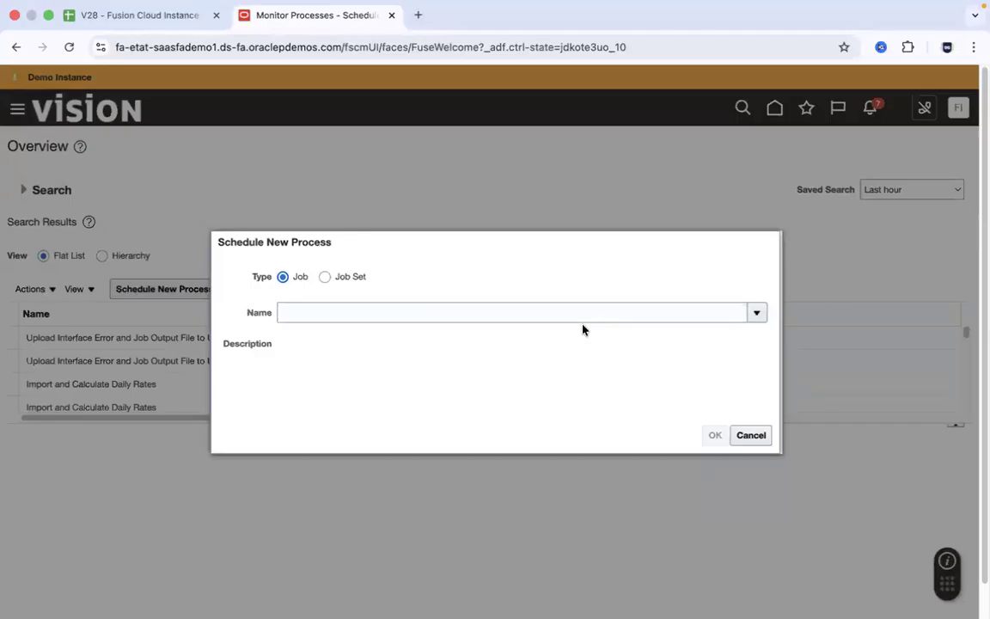
pyautogui.click(758, 313)
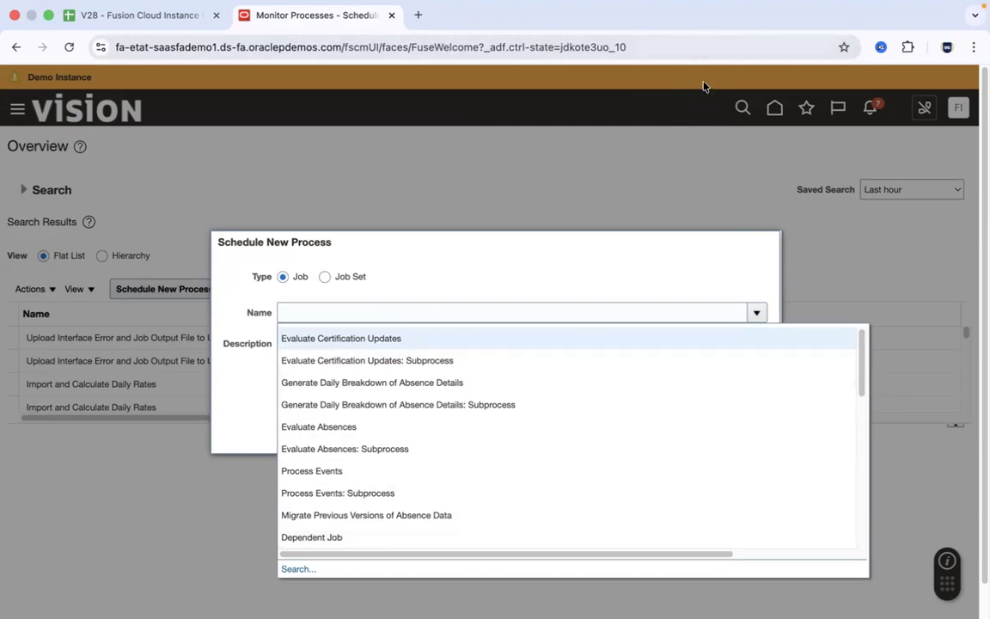
pyautogui.click(301, 570)
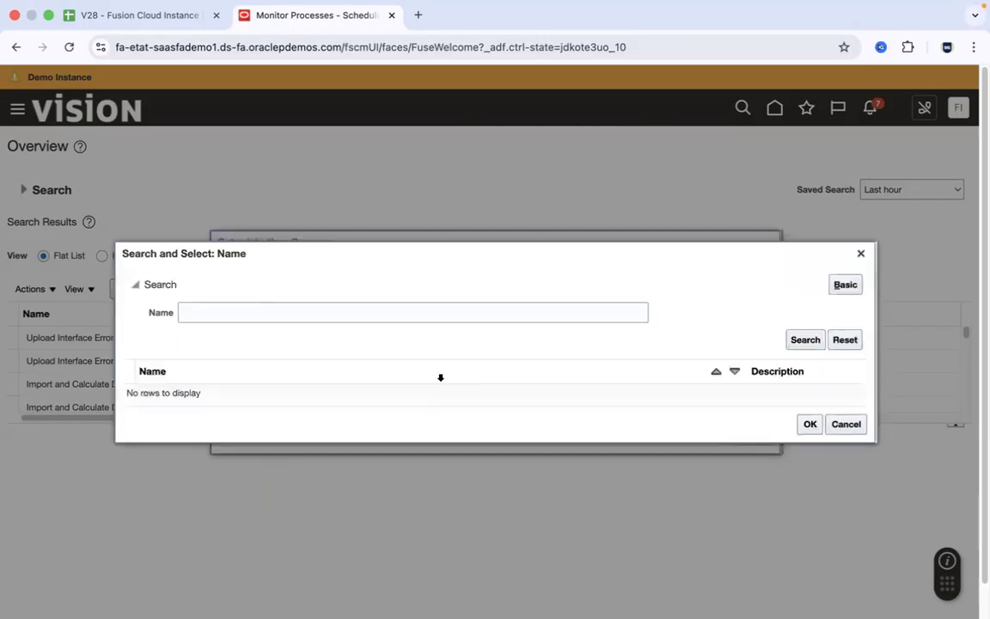
pyautogui.click(407, 311)
pyautogui.write('Paya')
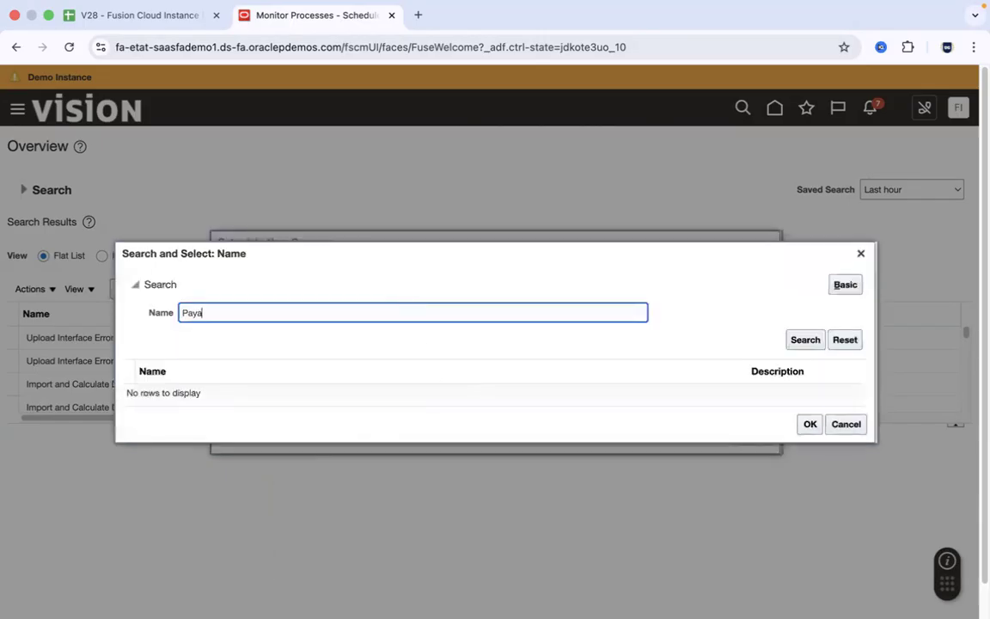
pyautogui.write('bles Health Check')
pyautogui.press('Return')
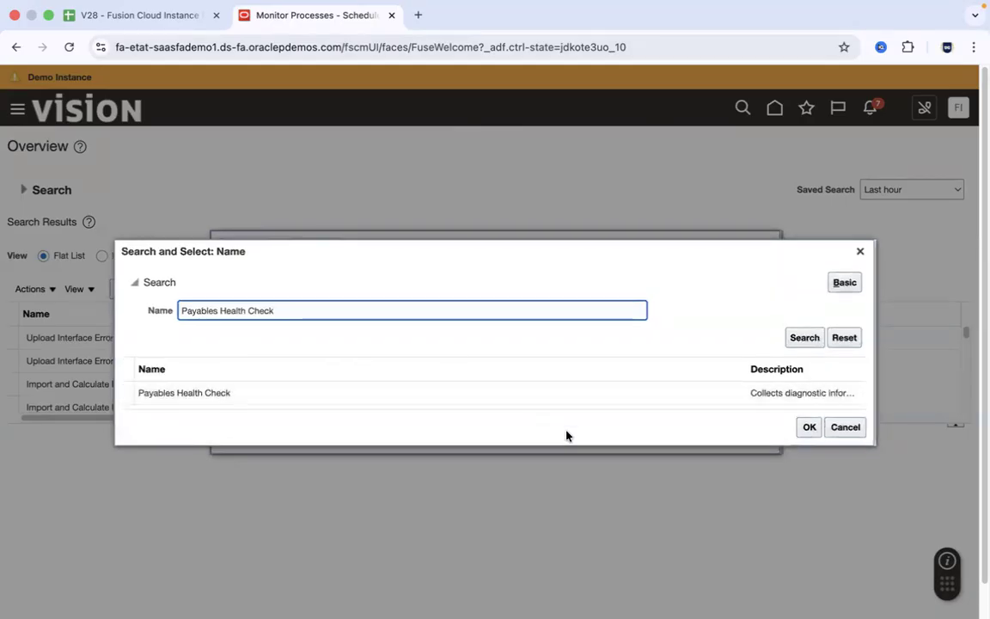
# Step: Choose the Payables Health Check job, widening the Description column to read its purpose, and open its process details
pyautogui.click(593, 407)
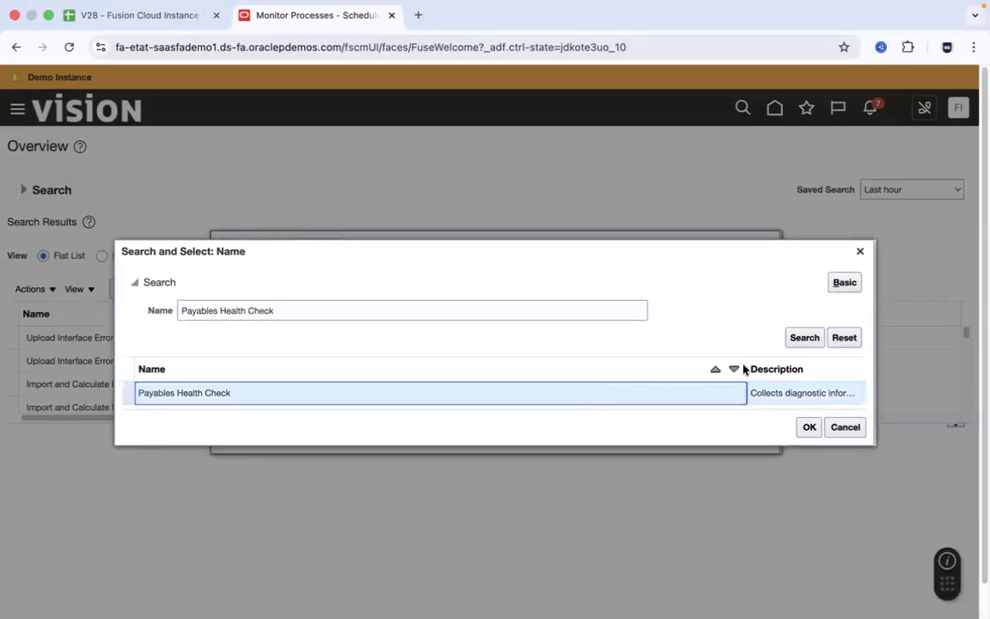
pyautogui.moveTo(738, 368); pyautogui.dragTo(368, 368)
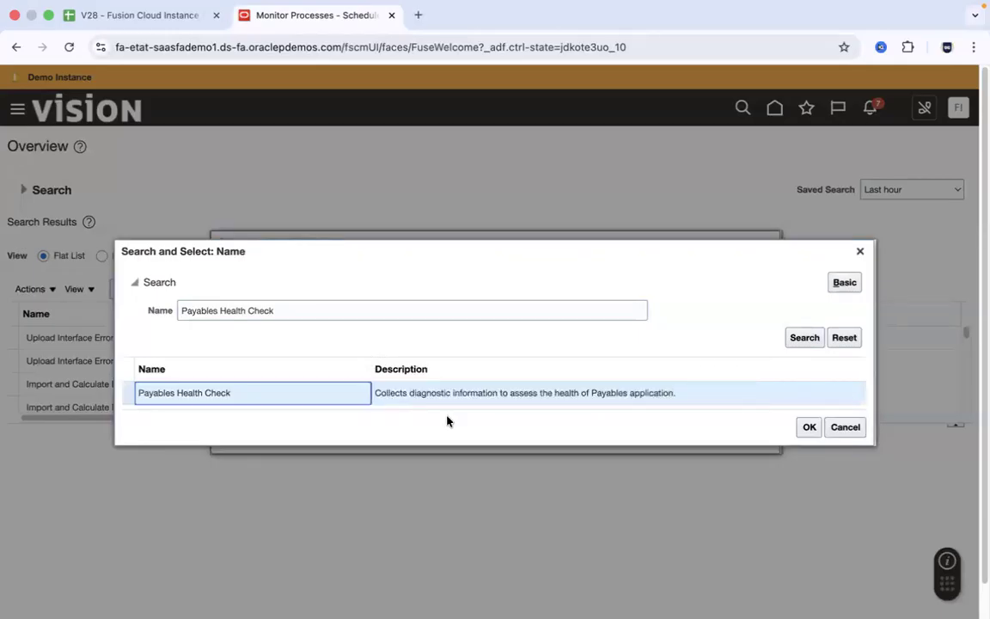
pyautogui.click(471, 396)
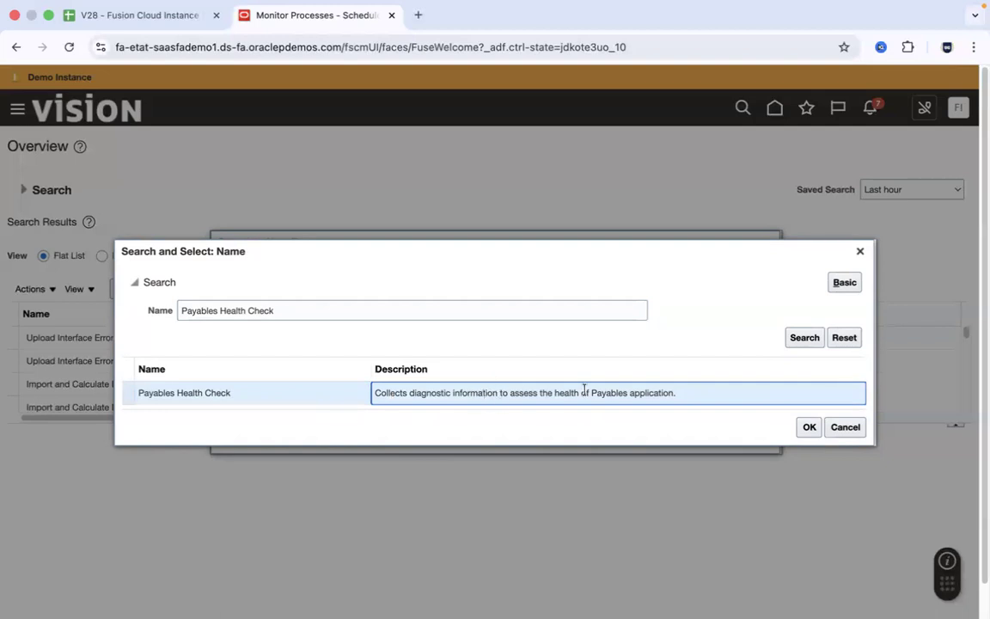
pyautogui.click(810, 428)
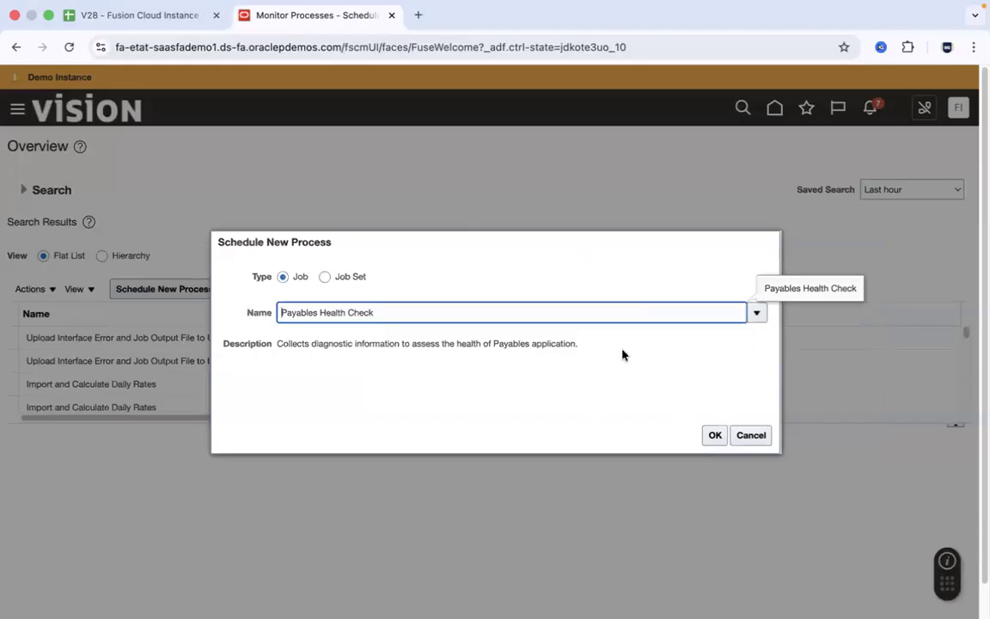
pyautogui.click(714, 435)
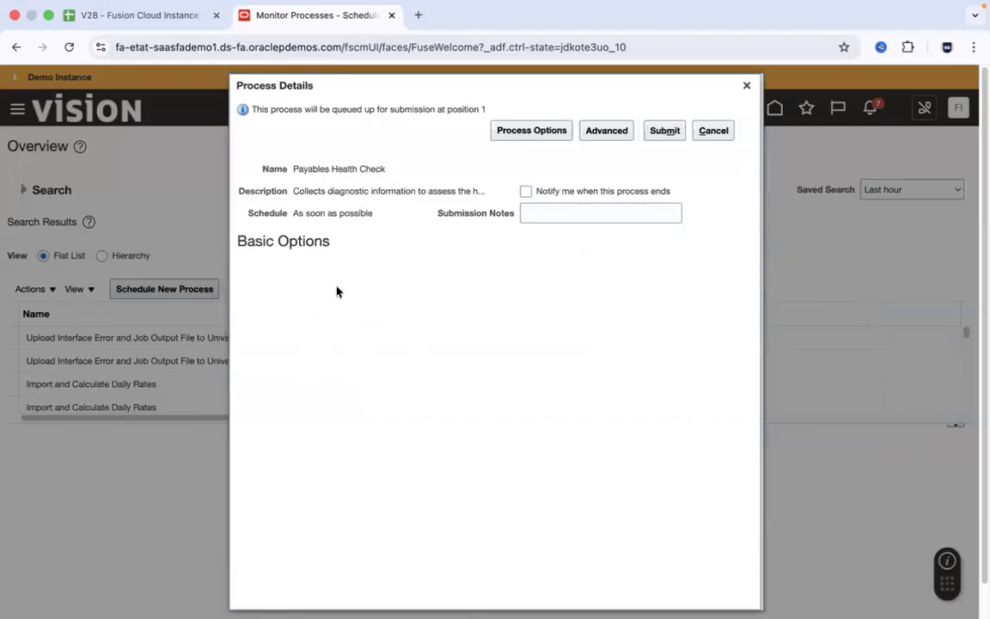
# Step: Submit the Payables Health Check process and acknowledge the confirmation
pyautogui.click(662, 135)
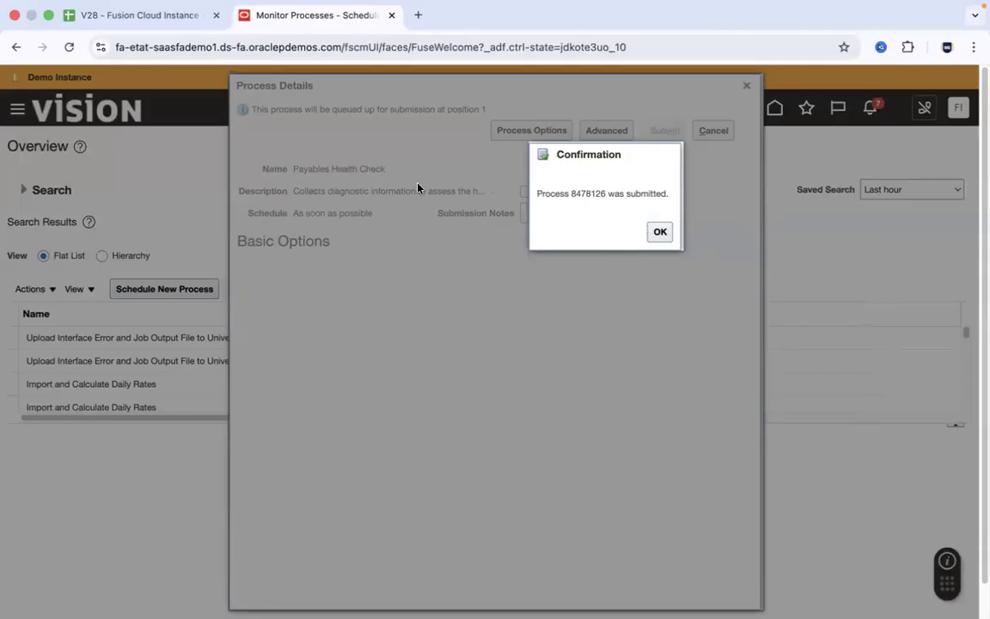
pyautogui.doubleClick(593, 197)
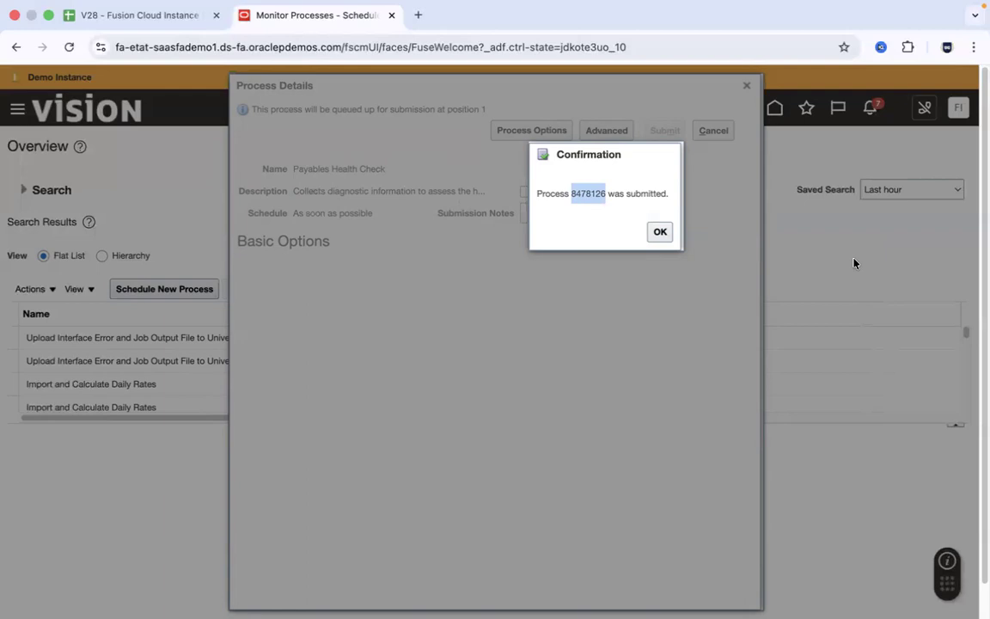
pyautogui.click(659, 231)
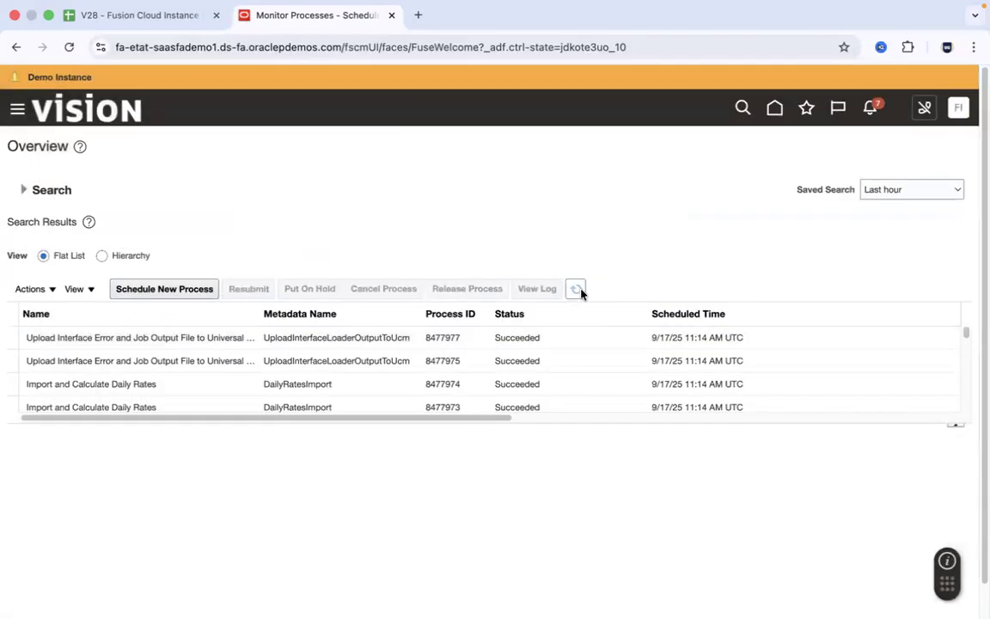
# Step: Refresh the scheduled processes list and check the status of the submitted Payables Health Check job
pyautogui.click(577, 291)
pyautogui.click(312, 338)
pyautogui.click(471, 361)
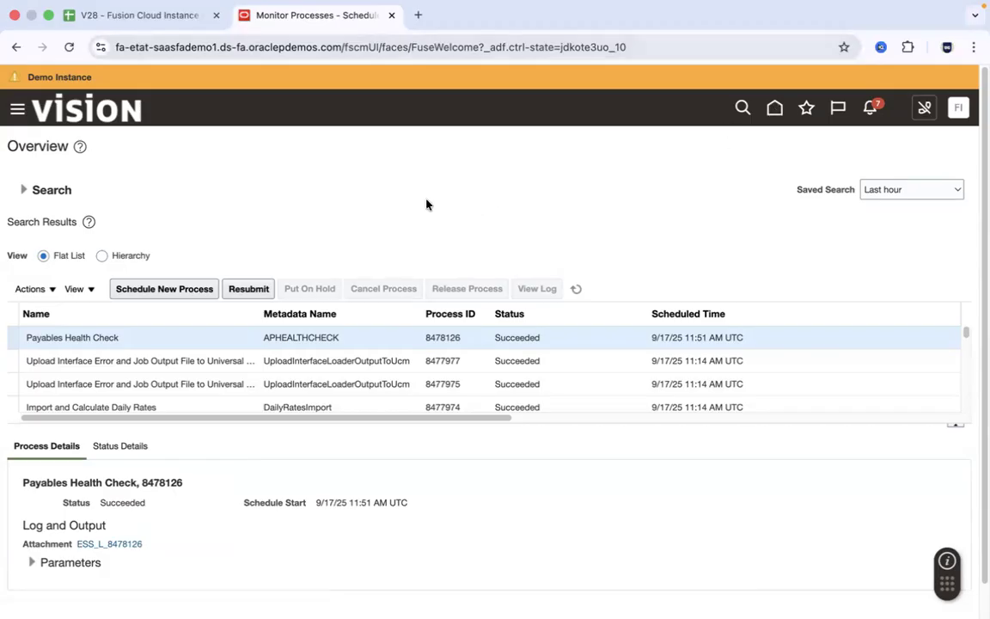
pyautogui.click(162, 293)
# Step: Return to the ERP Integration Service documentation in Firefox and review submitESSJobRequest's description and request payload elements
pyautogui.click(127, 583)
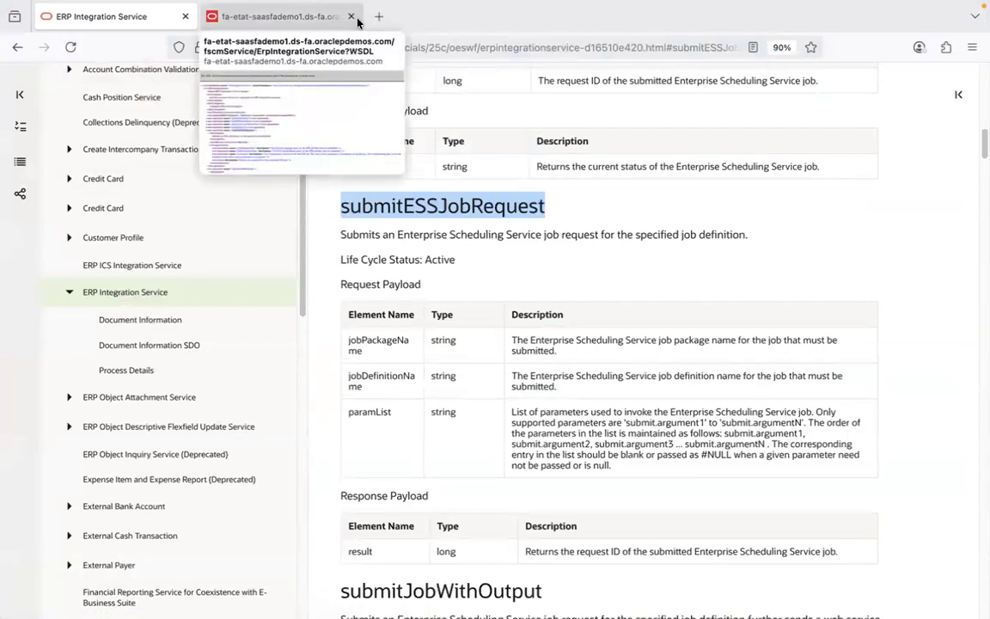
pyautogui.press('super+Tab')
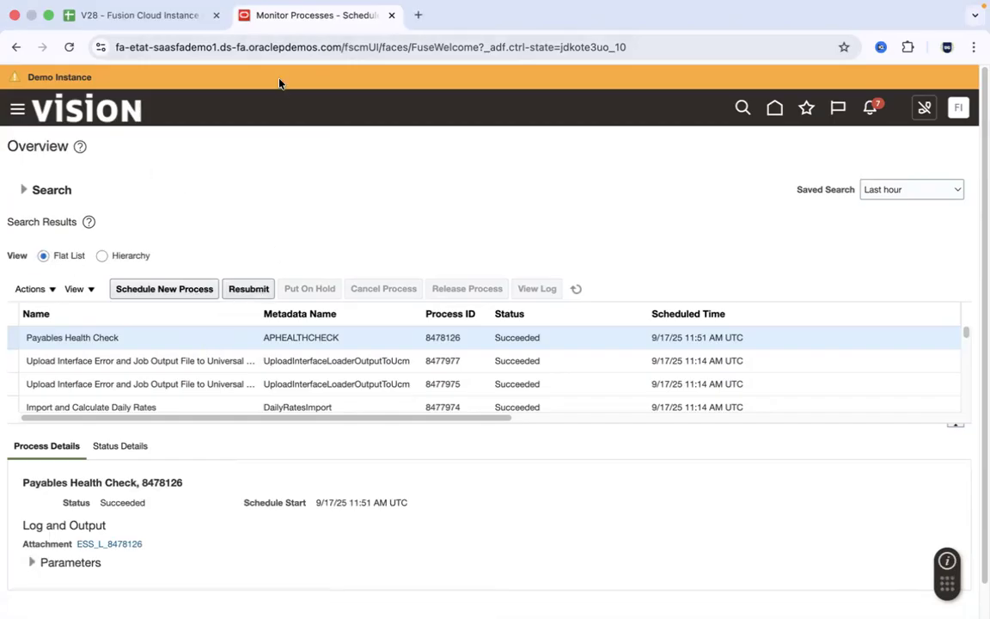
pyautogui.press('super+Tab')
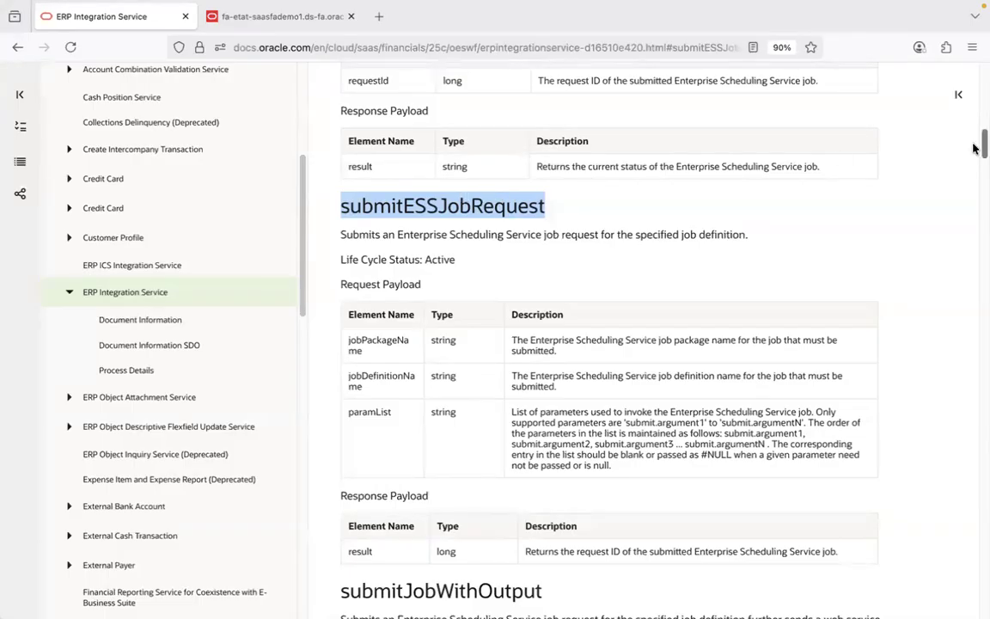
pyautogui.scroll(2, 975, 142)
pyautogui.scroll(8, 974, 142)
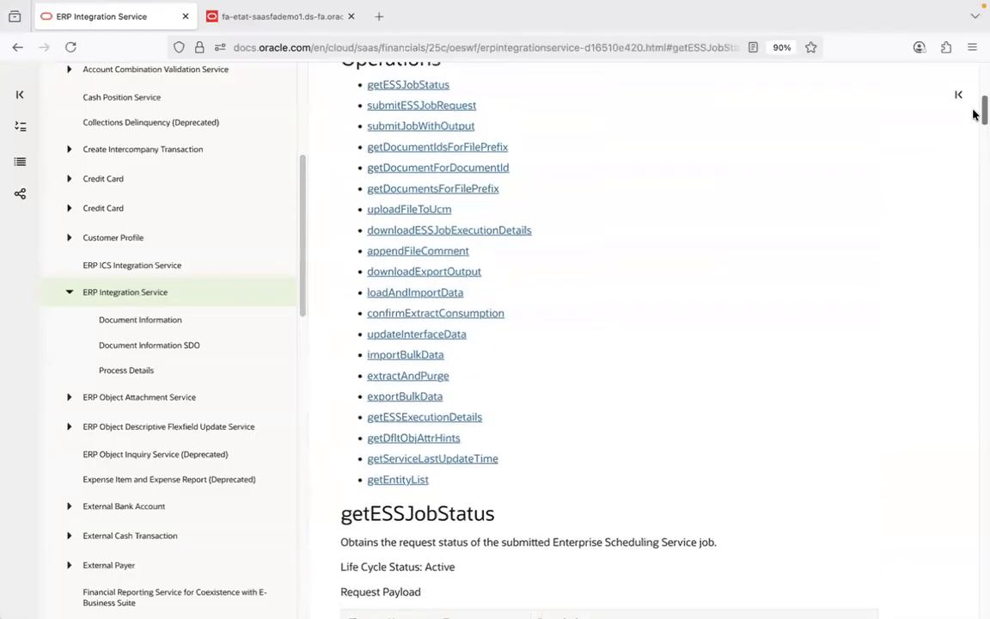
pyautogui.scroll(-7, 975, 113)
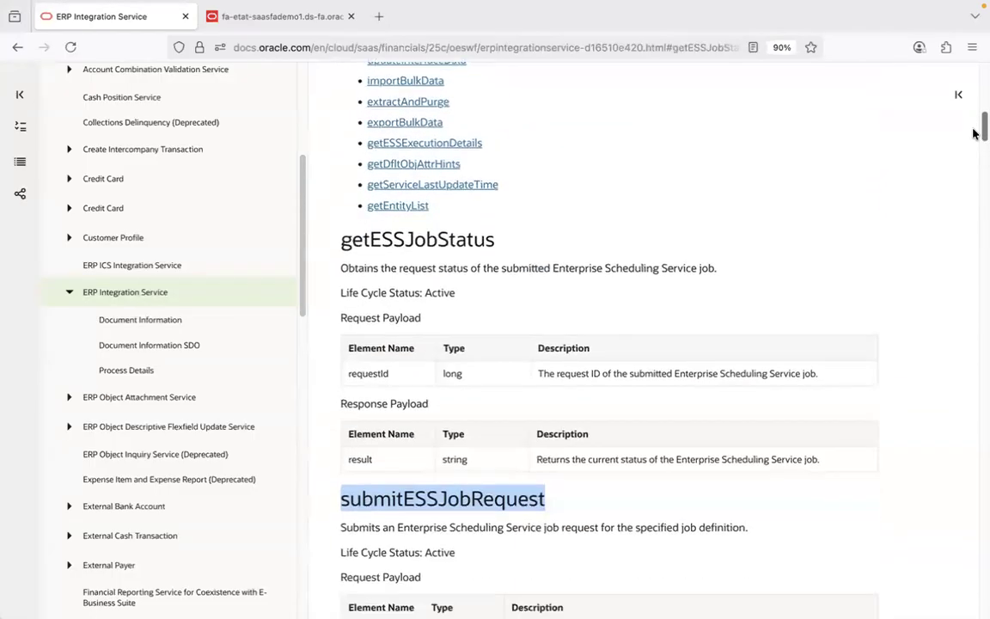
pyautogui.moveTo(525, 341); pyautogui.dragTo(627, 340)
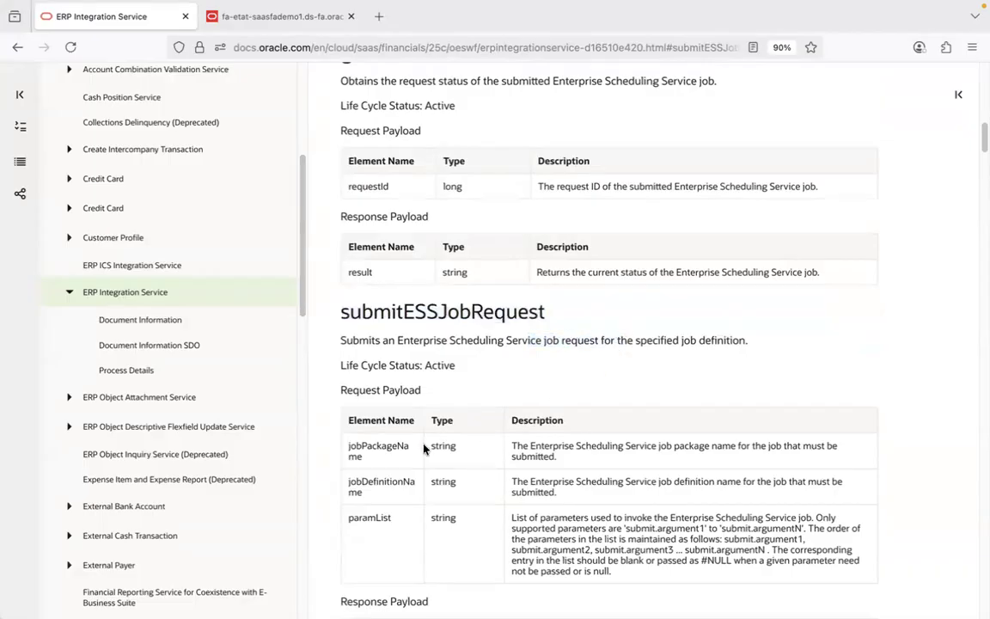
pyautogui.moveTo(349, 448); pyautogui.dragTo(619, 560)
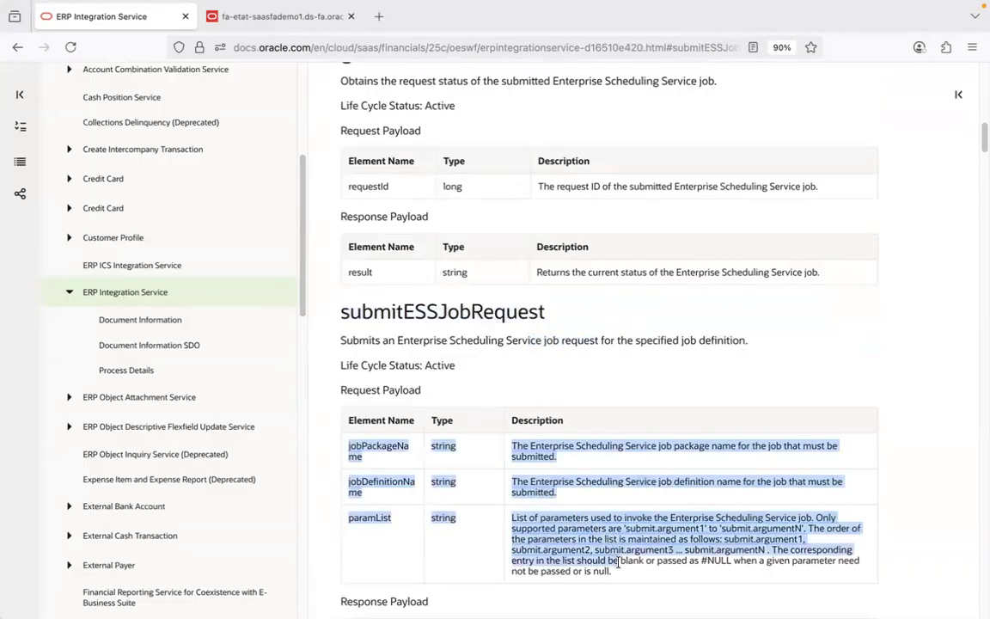
pyautogui.click(557, 477)
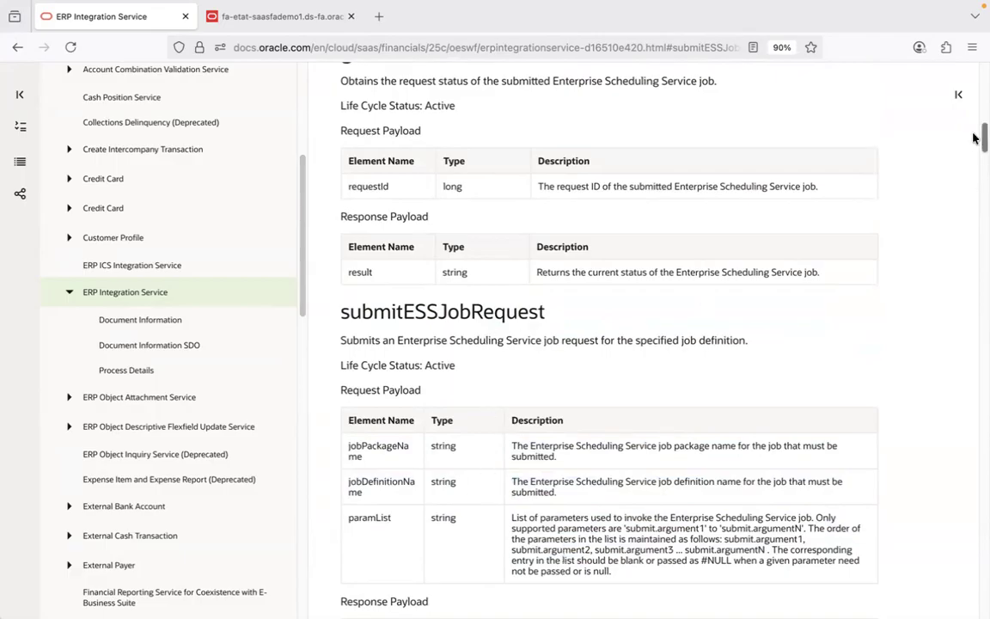
# Step: Review the response payload of submitESSJobRequest, checking what its result element returns
pyautogui.scroll(-3, 974, 146)
pyautogui.doubleClick(361, 439)
pyautogui.doubleClick(593, 438)
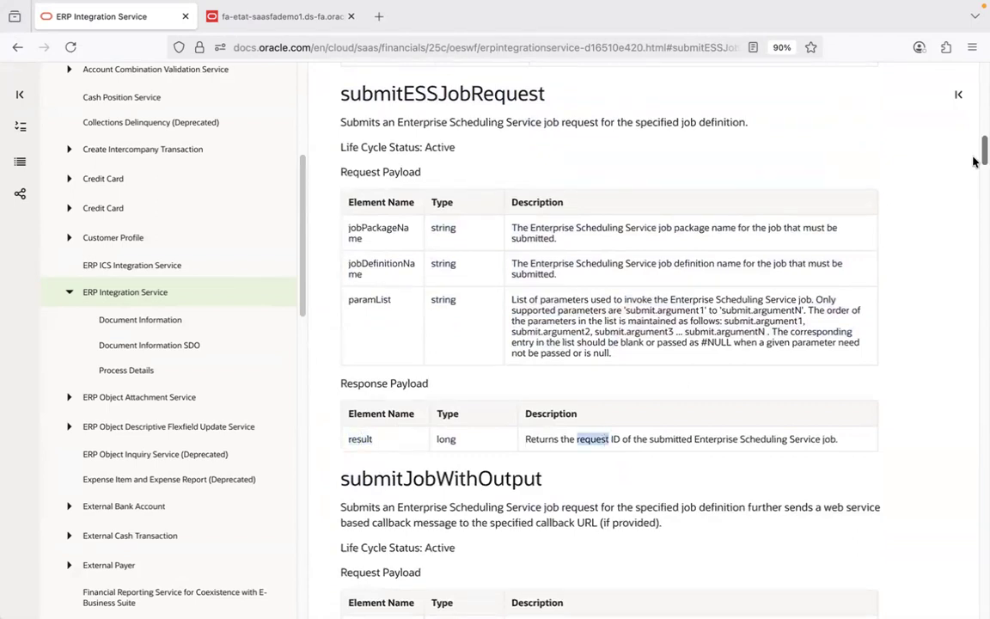
pyautogui.scroll(3, 974, 151)
pyautogui.scroll(-2, 973, 151)
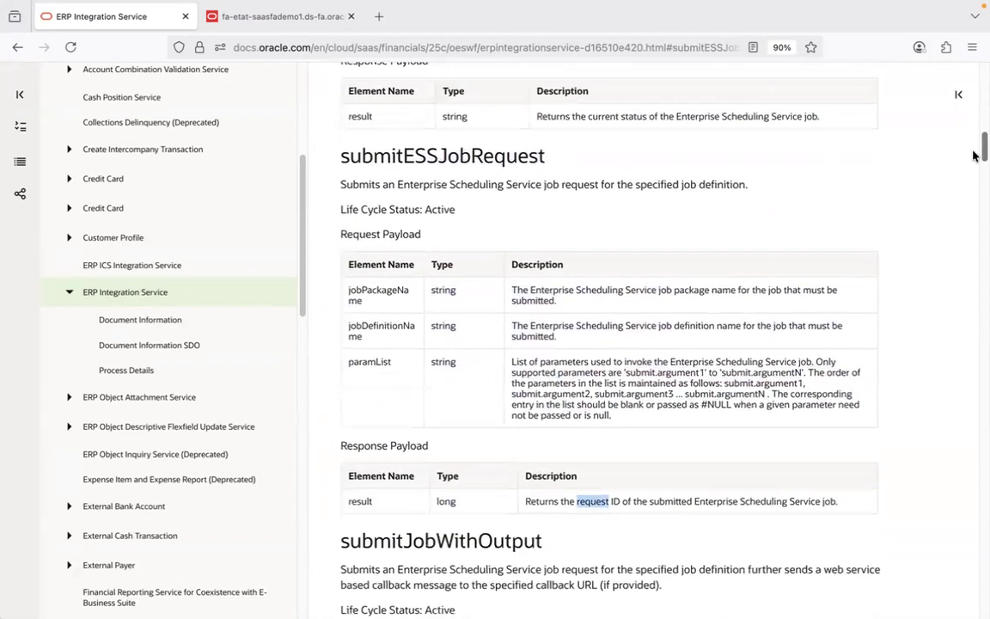
pyautogui.doubleClick(429, 152)
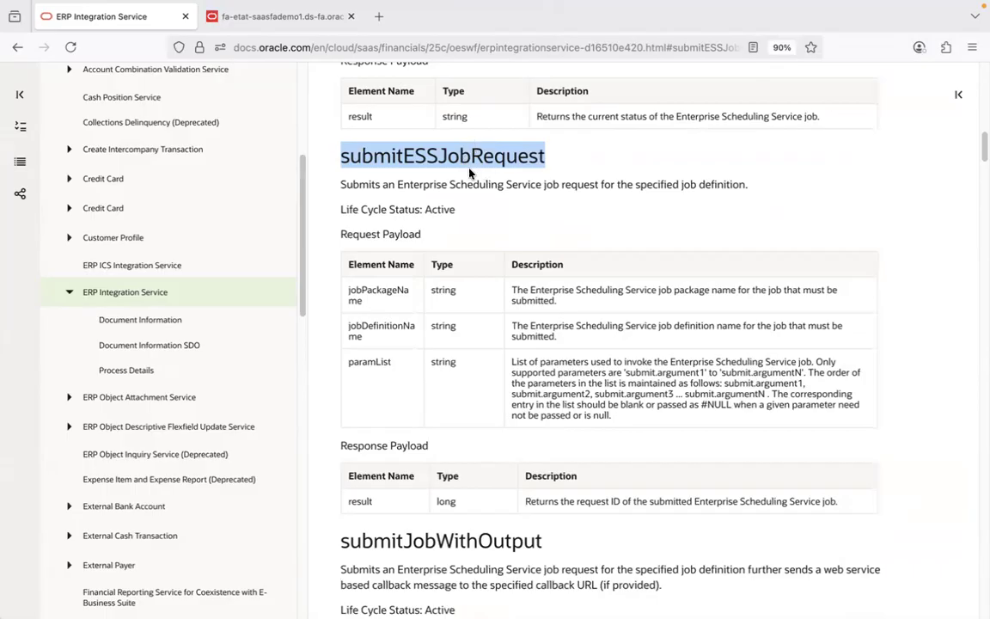
# Step: Search the web for soap ui in a new tab, open SoapUI's download page and choose SoapUI Open Source
pyautogui.click(379, 16)
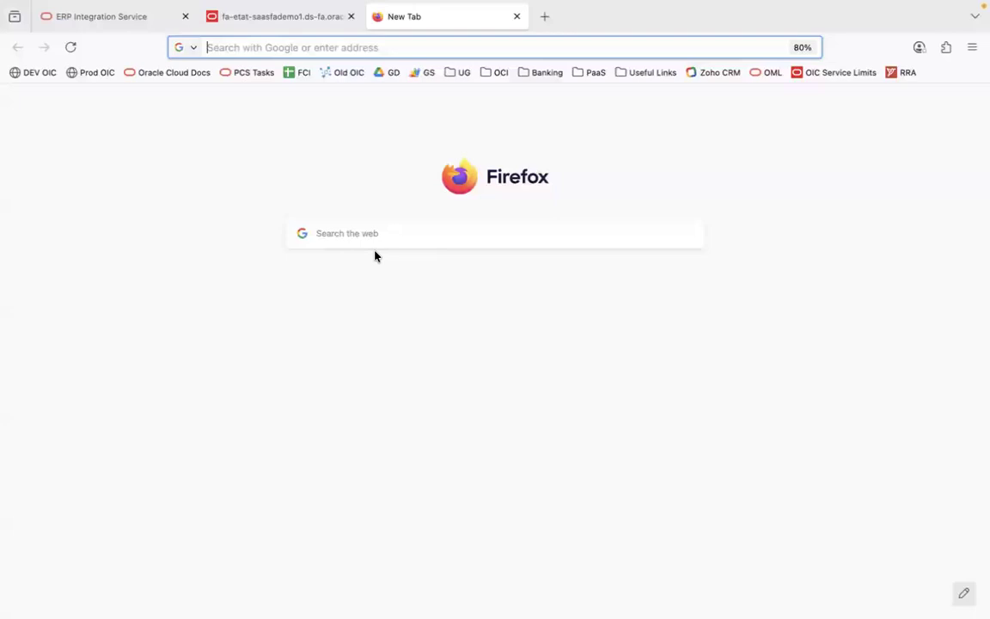
pyautogui.write('soap ui')
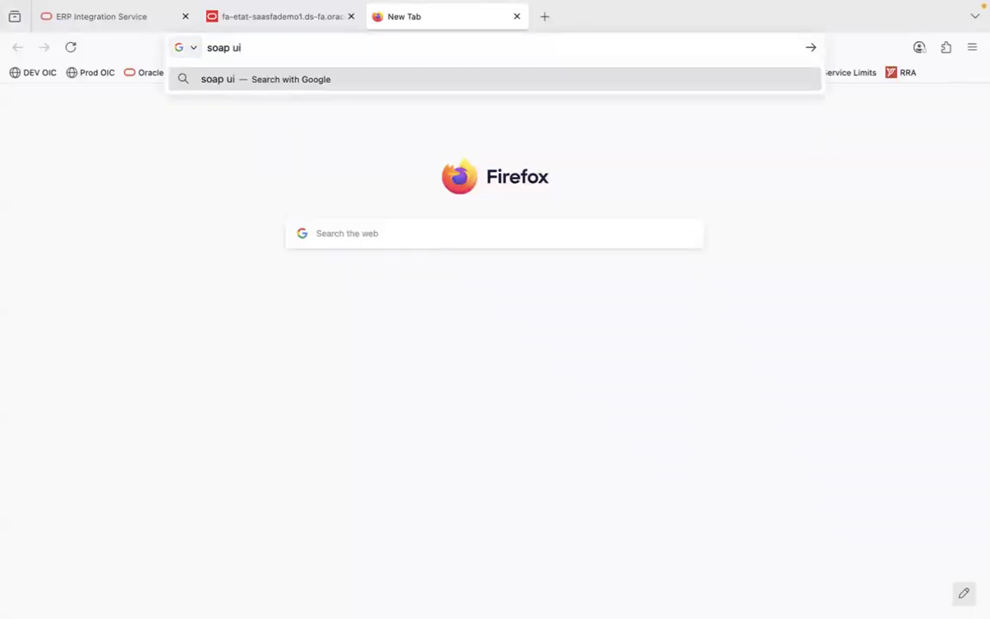
pyautogui.press('Return')
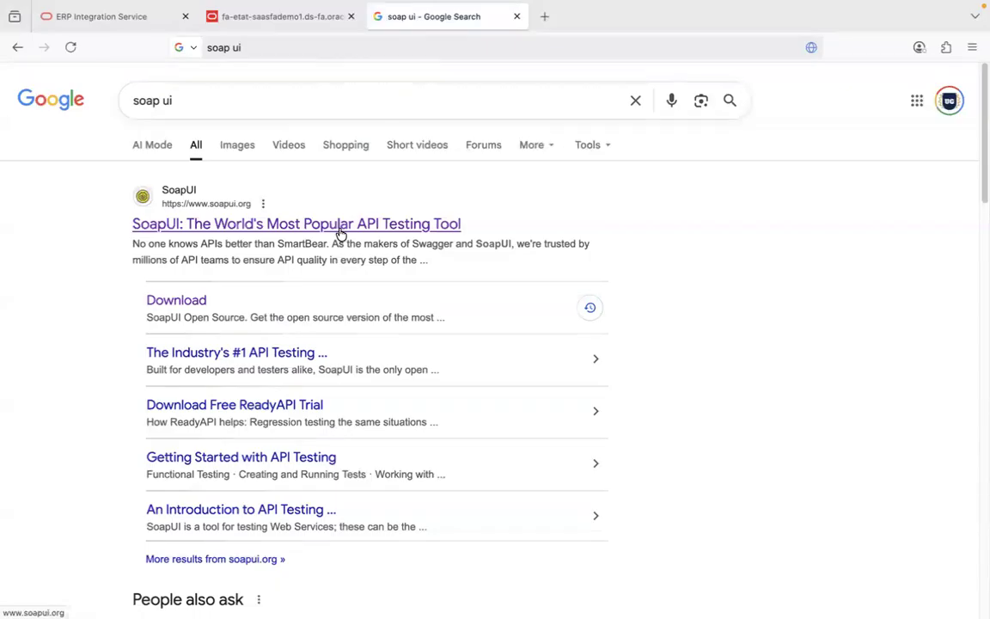
pyautogui.click(193, 303)
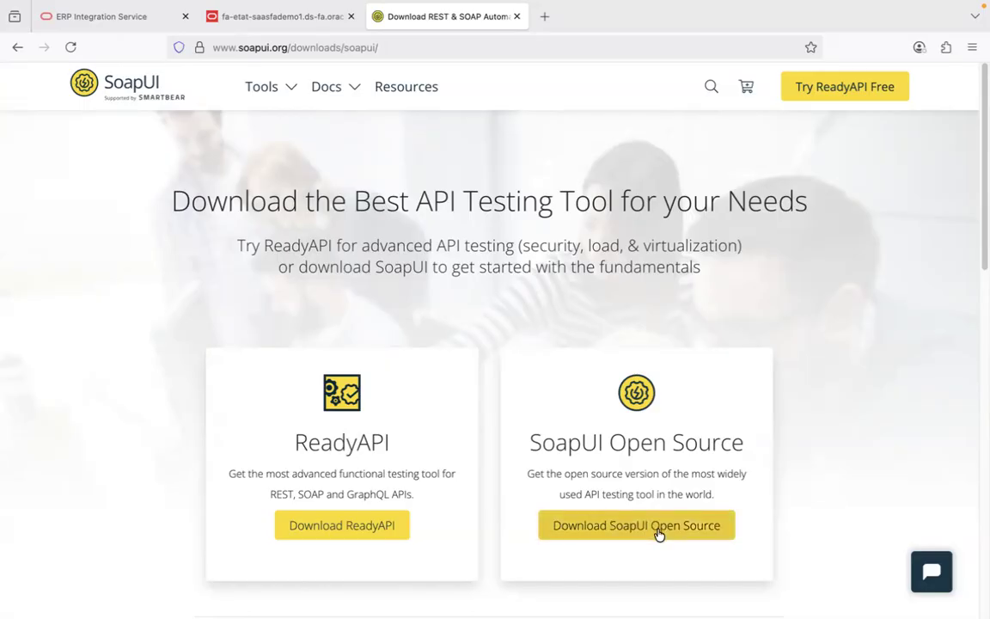
pyautogui.click(659, 533)
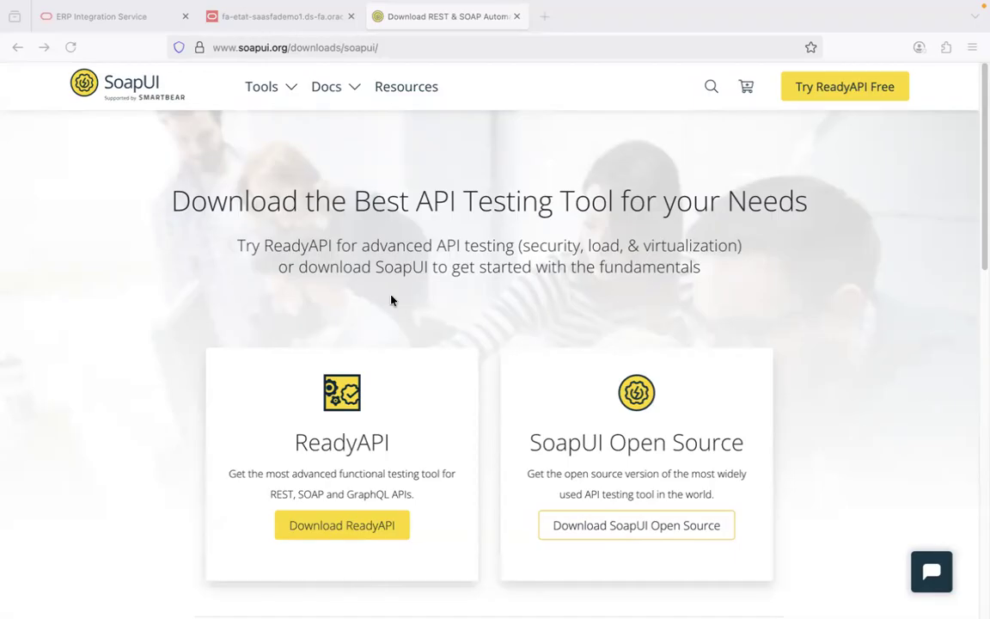
# Step: Launch SoapUI-5.9.0 and dismiss the new version notice without updating
pyautogui.moveTo(234, 588)
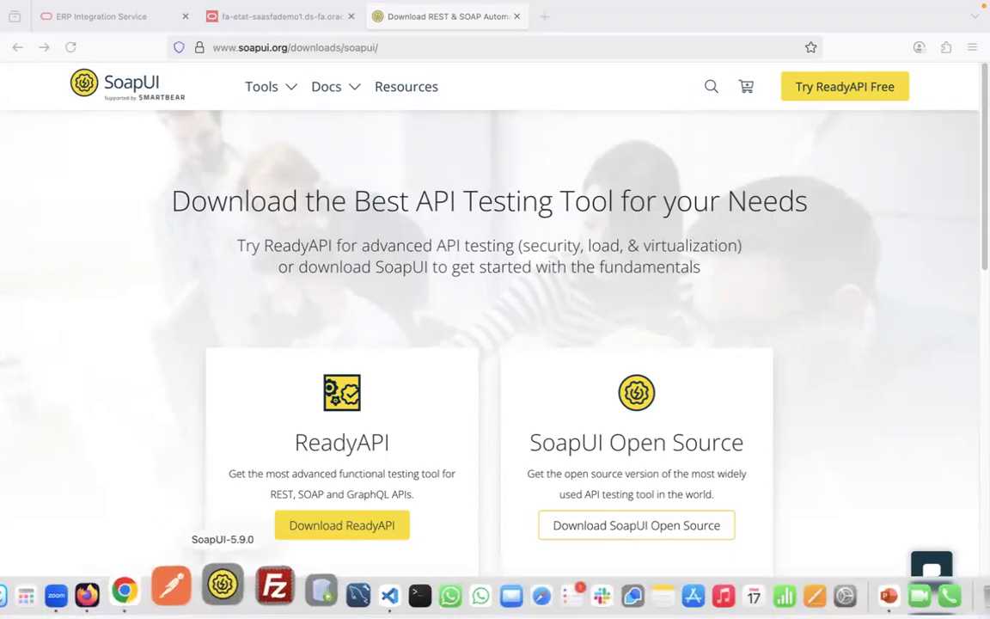
pyautogui.click(222, 586)
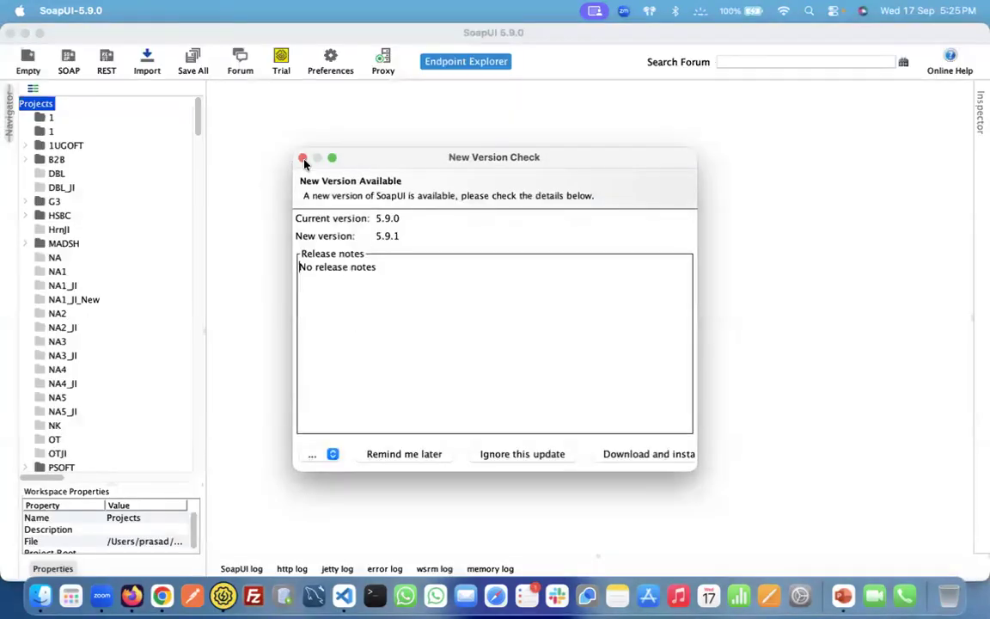
pyautogui.click(303, 159)
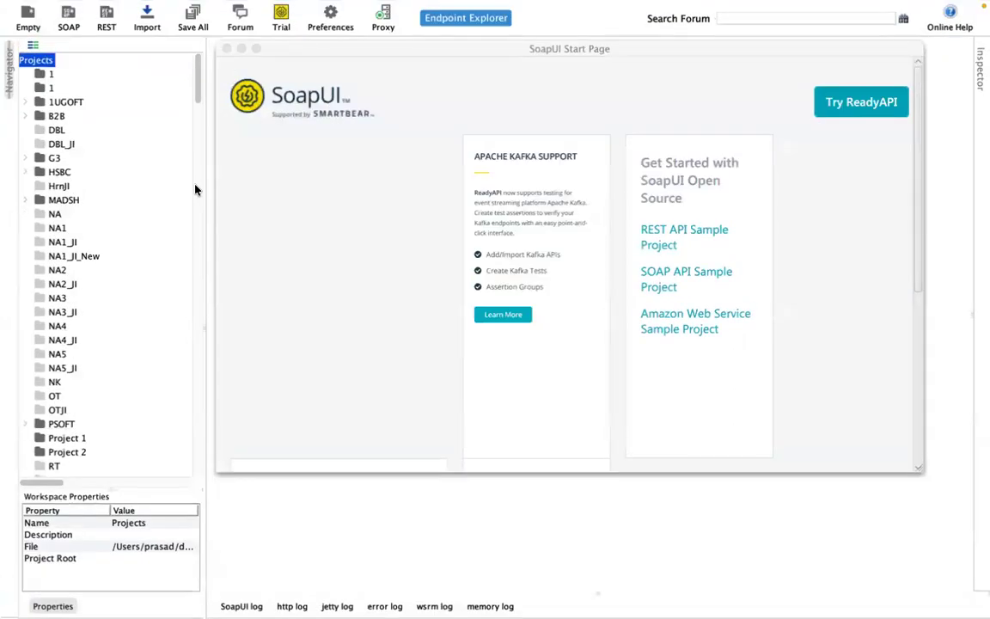
# Step: Start a new SOAP project and name it UG104
pyautogui.moveTo(117, 4)
pyautogui.click(73, 27)
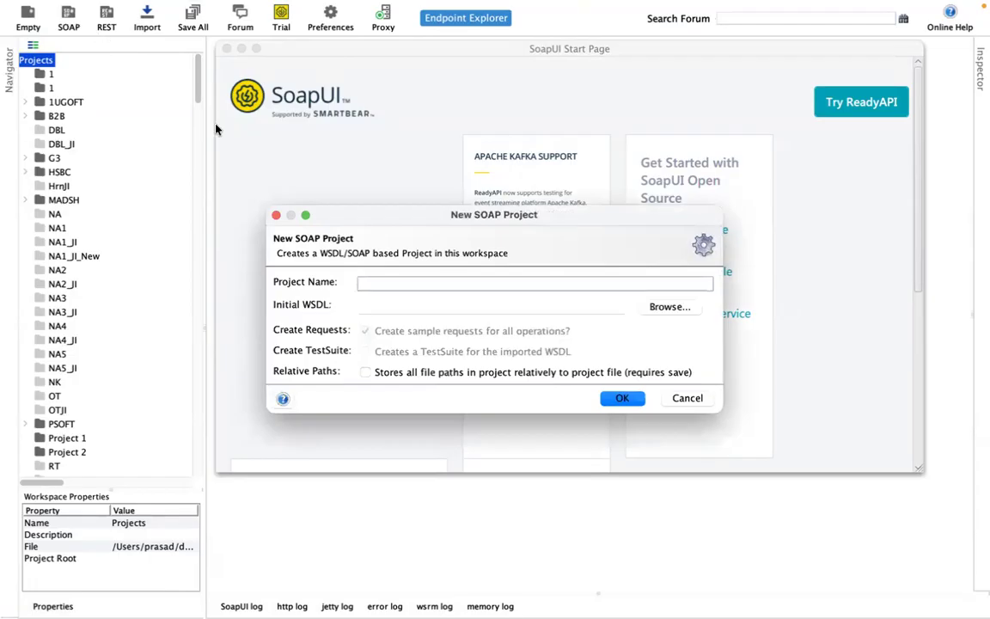
pyautogui.write('UG104')
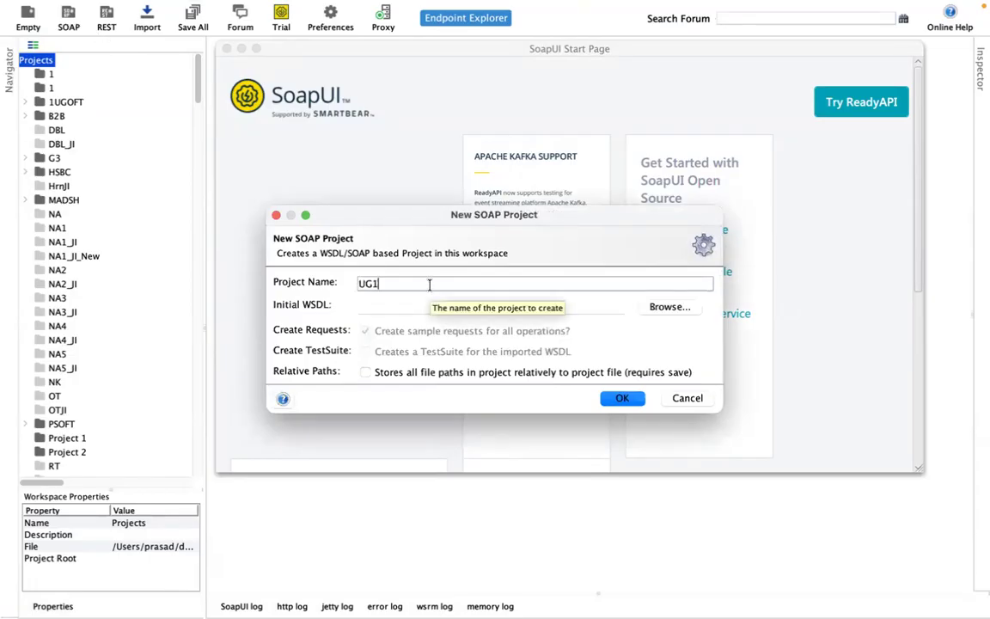
# Step: Check the Service WSDL URL format in the ERP Integration Service documentation against the WSDL page's address in the browser
pyautogui.click(440, 306)
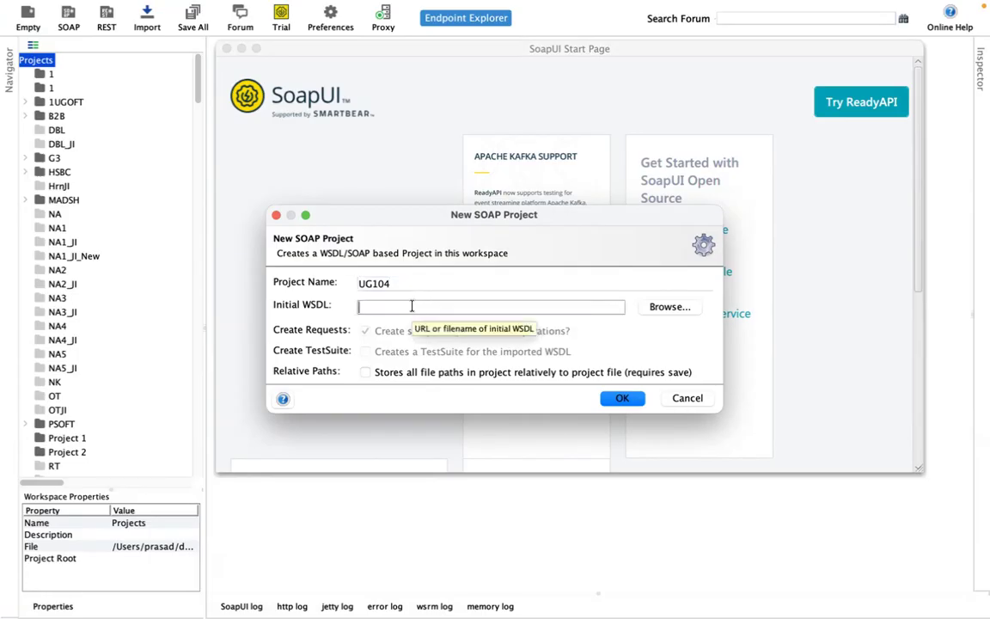
pyautogui.press('super+Tab')
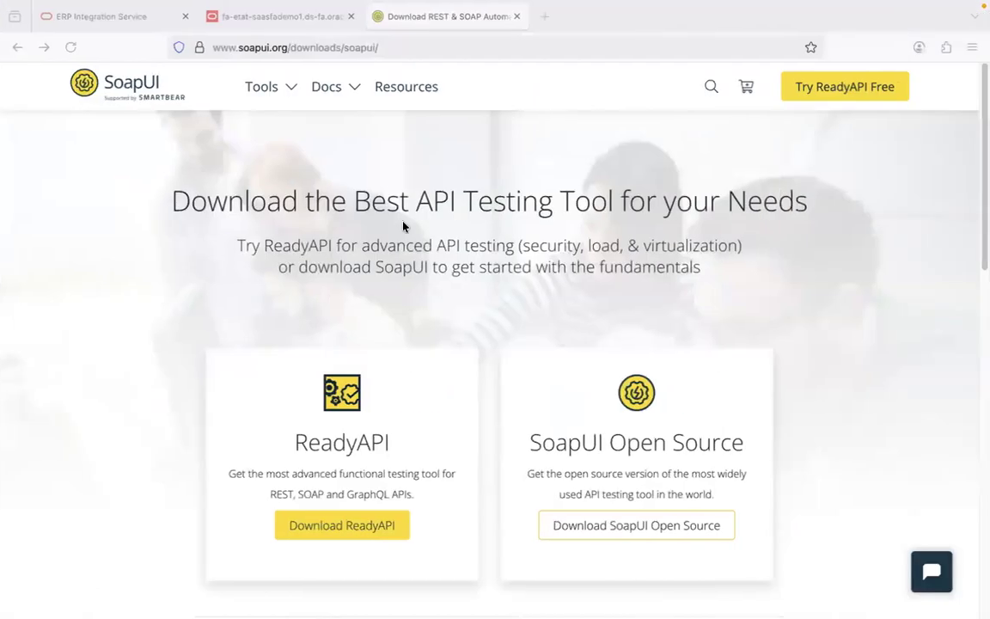
pyautogui.click(301, 19)
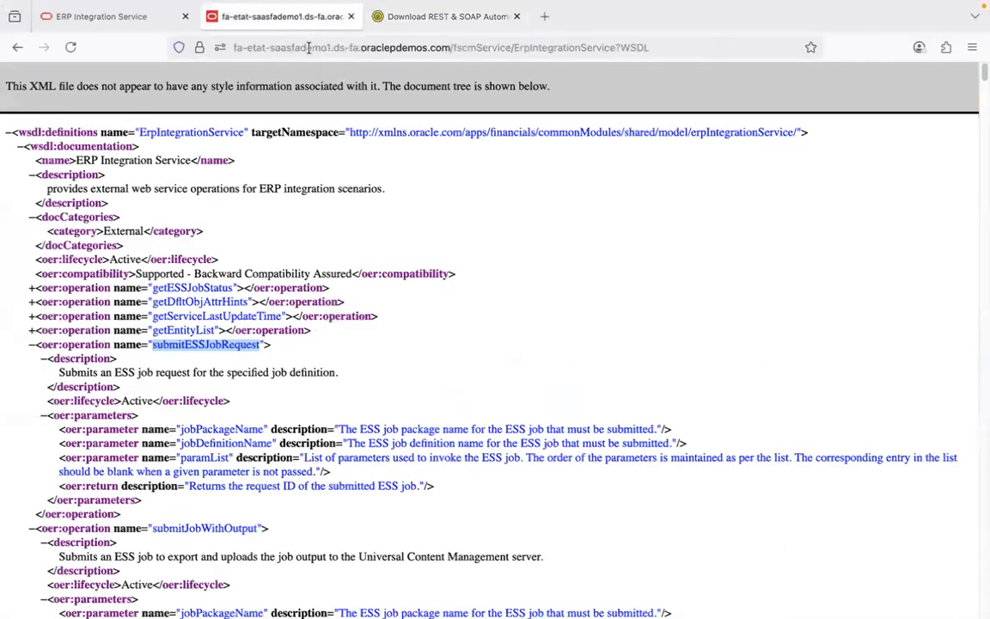
pyautogui.click(310, 48)
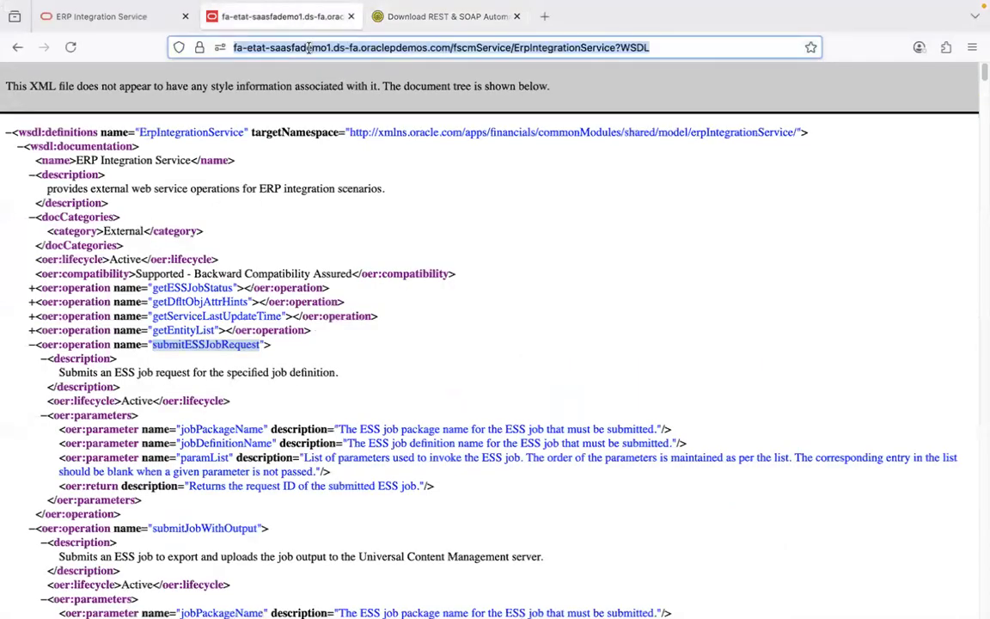
pyautogui.click(121, 17)
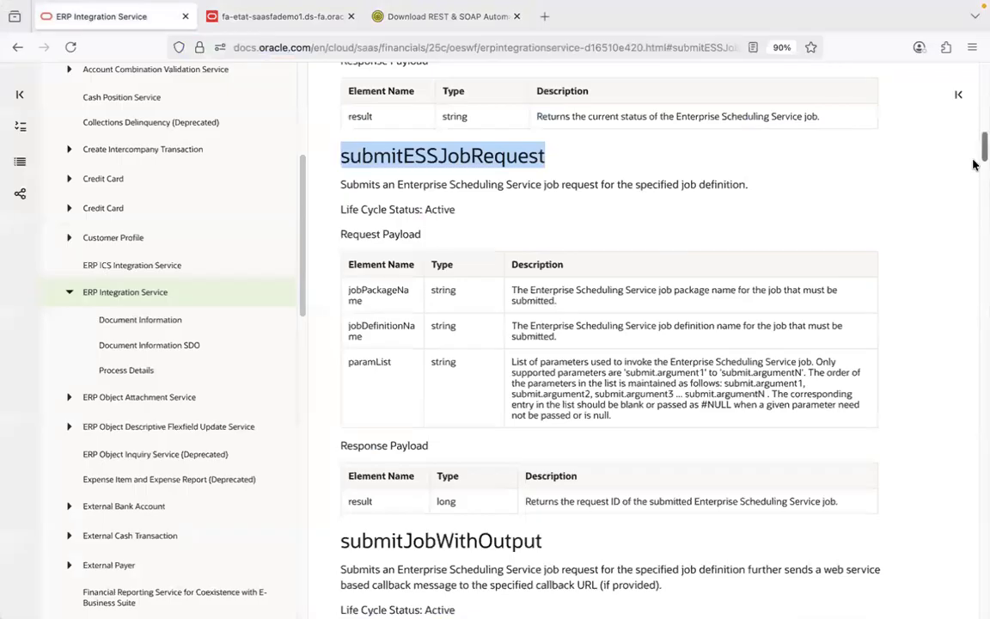
pyautogui.scroll(5, 976, 128)
pyautogui.scroll(7, 976, 128)
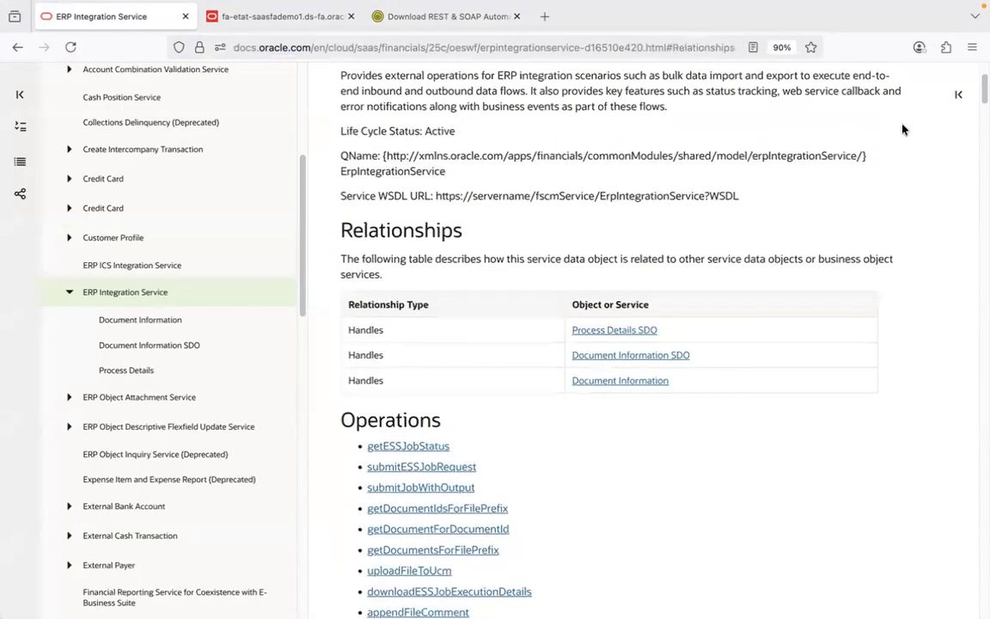
pyautogui.doubleClick(501, 196)
# Step: Copy the ErpIntegrationService?WSDL address from the browser and enter it as the initial WSDL of the new SOAP project in SoapUI
pyautogui.click(255, 16)
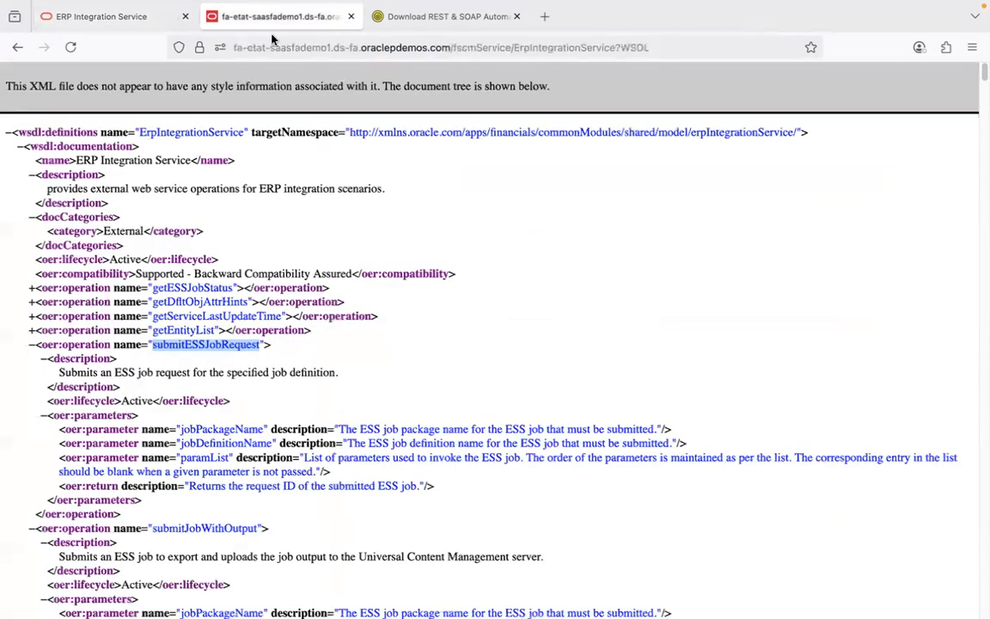
pyautogui.click(279, 45)
pyautogui.press('super+c')
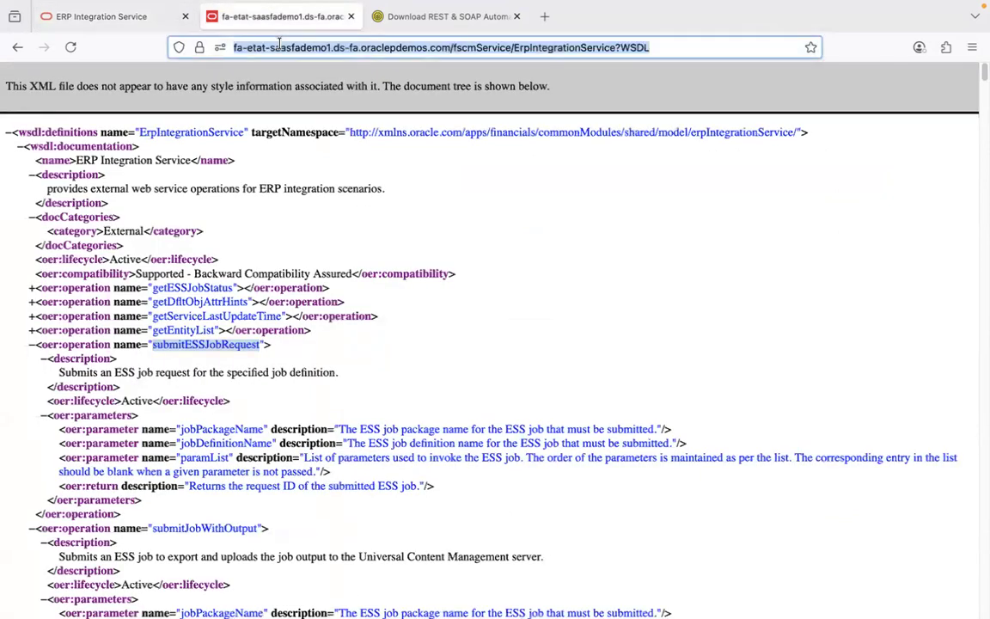
pyautogui.press('super+Tab')
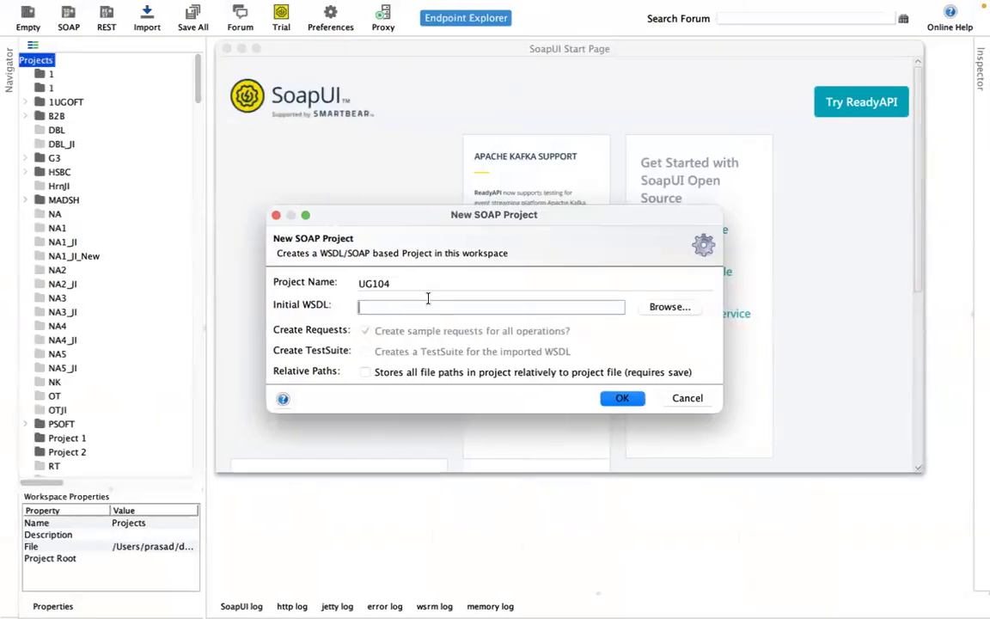
pyautogui.click(427, 298)
pyautogui.press('super+v')
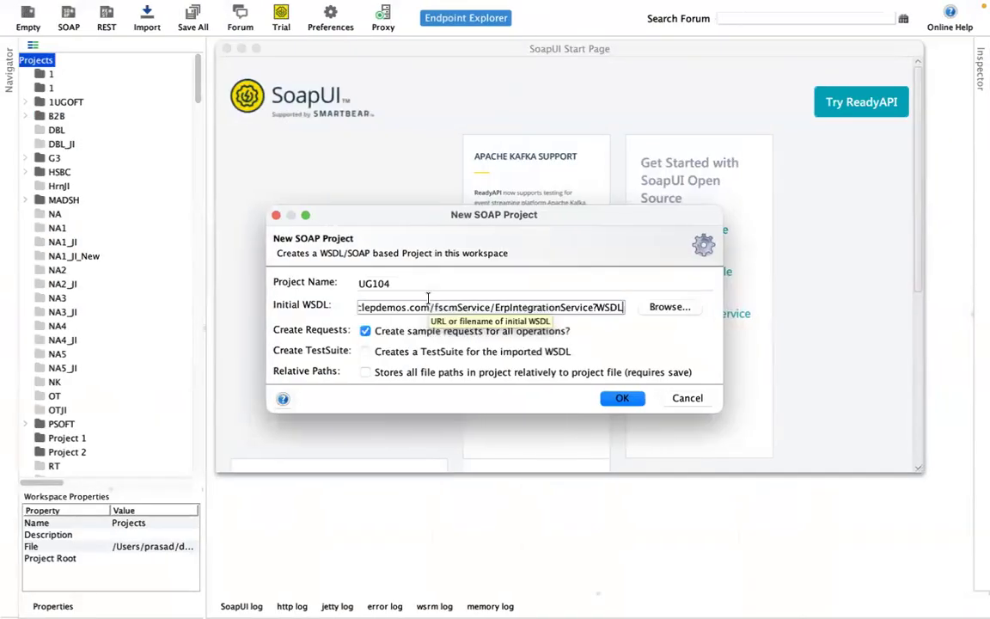
# Step: Check the entered WSDL address and create project UG104 with sample requests for all operations
pyautogui.moveTo(495, 307); pyautogui.dragTo(329, 309)
pyautogui.click(415, 307)
pyautogui.moveTo(415, 307); pyautogui.dragTo(637, 355)
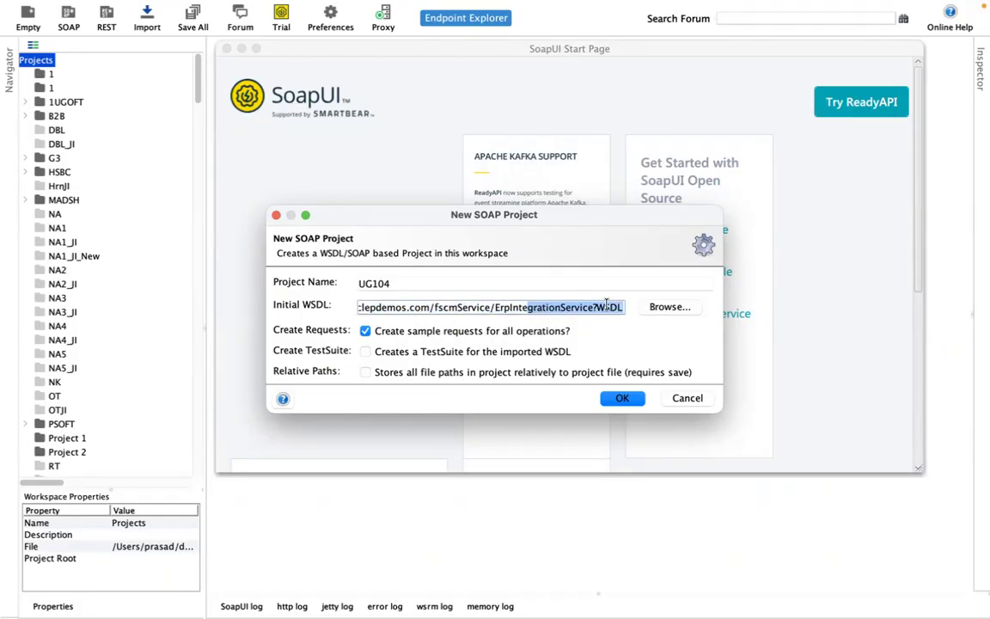
pyautogui.click(431, 308)
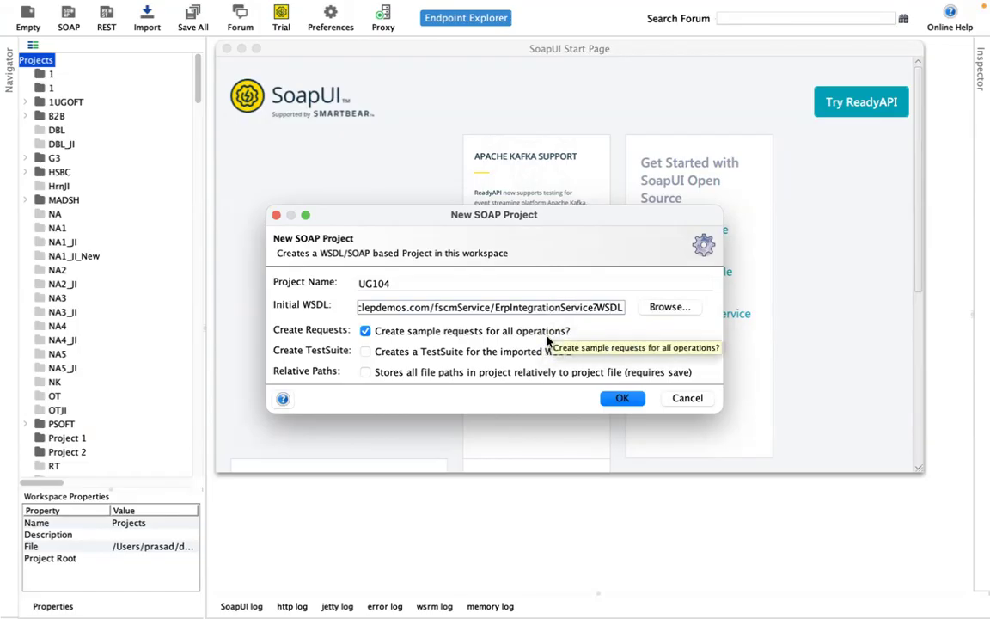
pyautogui.click(636, 400)
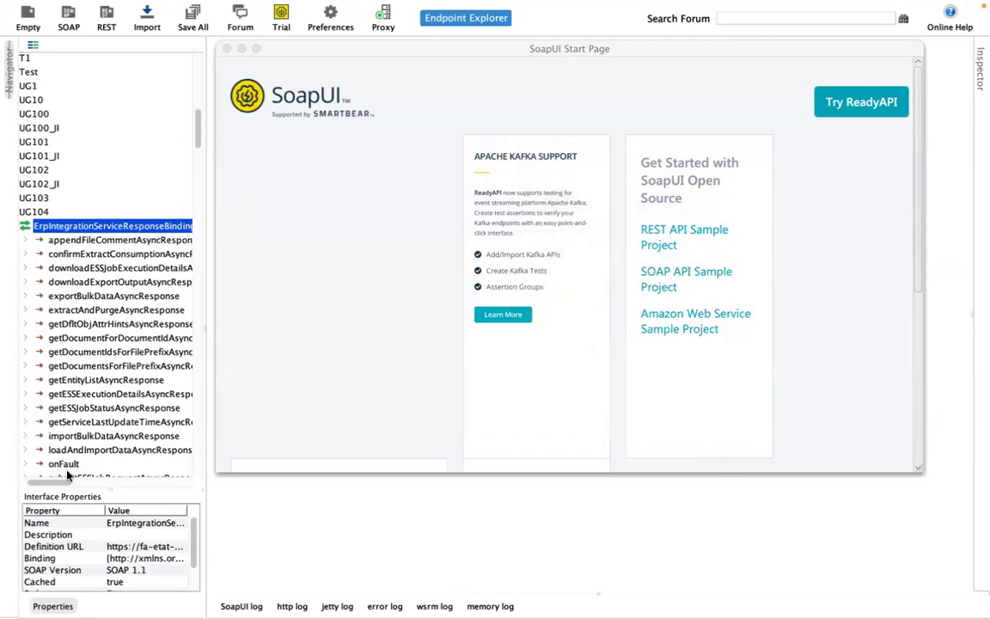
# Step: Collapse the ErpIntegrationServiceResponseBinding operations under project UG104
pyautogui.hscroll(-2, 54, 486)
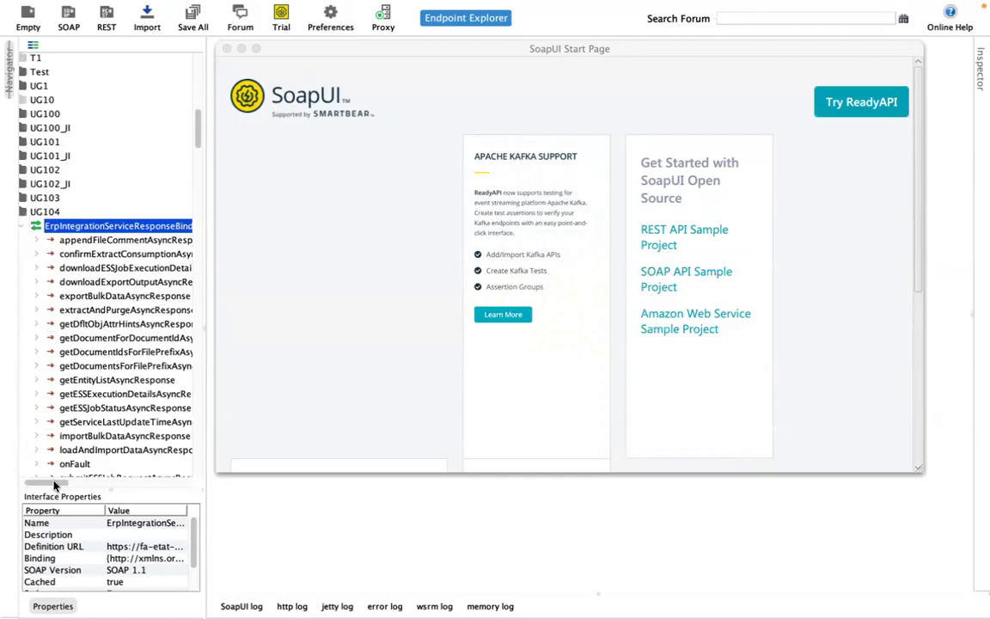
pyautogui.moveTo(55, 485); pyautogui.dragTo(49, 486)
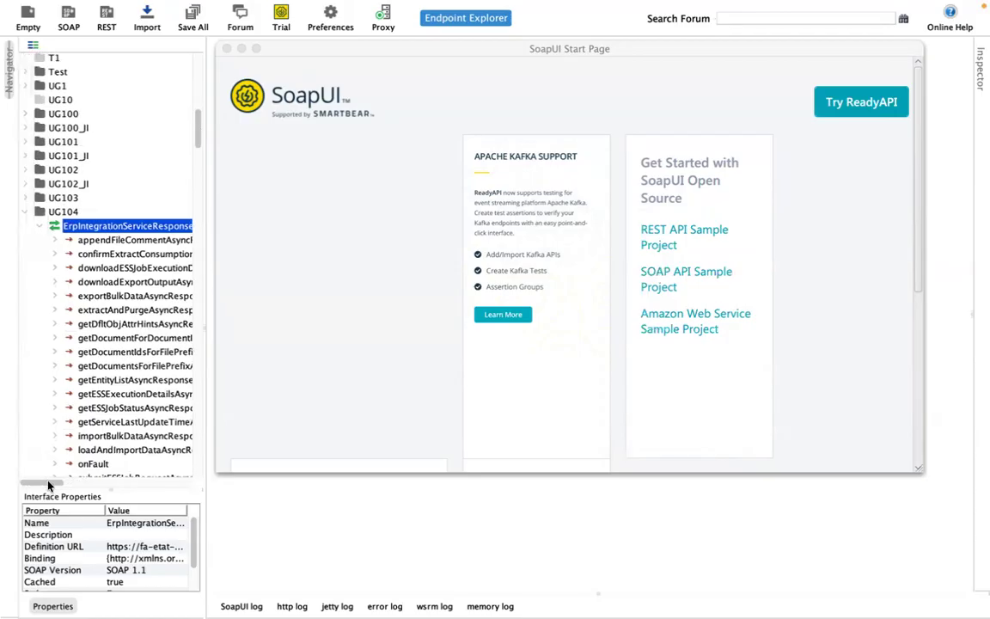
pyautogui.click(39, 227)
pyautogui.click(41, 241)
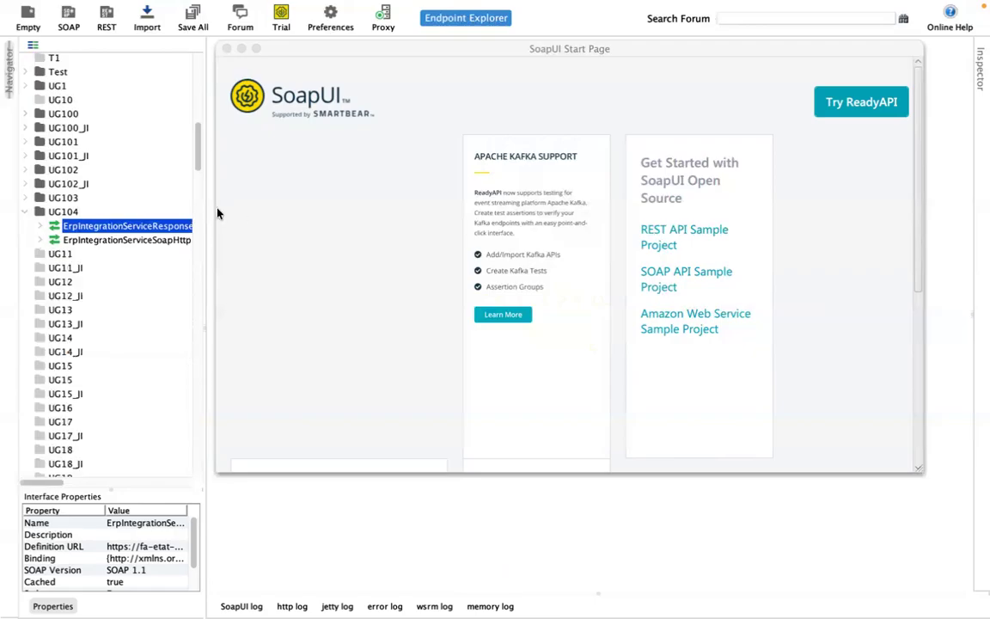
# Step: Widen the project tree to compare the ErpIntegrationServiceResponseBinding and ErpIntegrationServiceSoapHttp interfaces, and narrow it again
pyautogui.moveTo(203, 210); pyautogui.dragTo(248, 211)
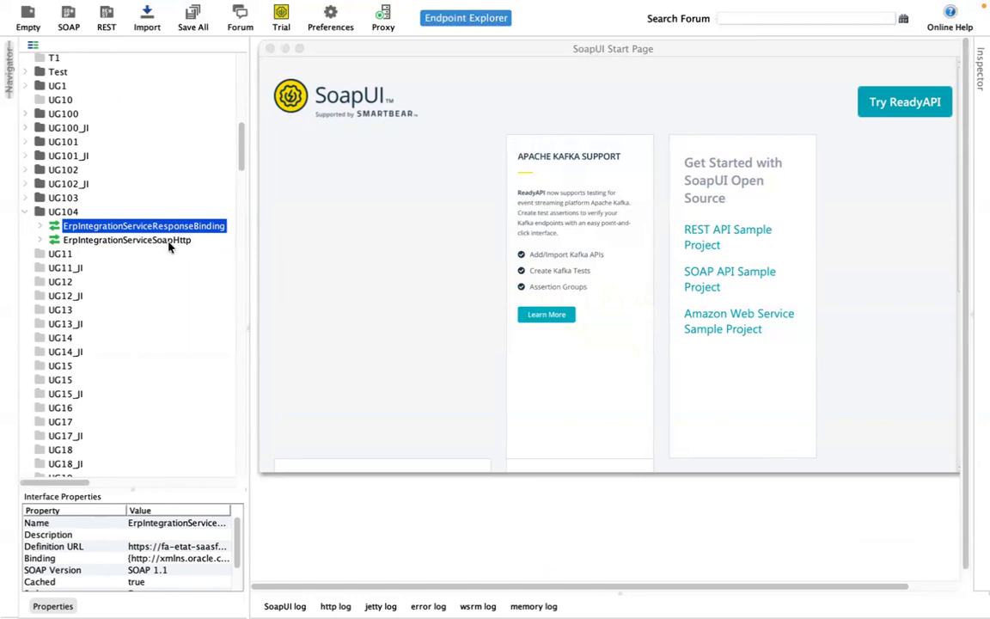
pyautogui.click(169, 241)
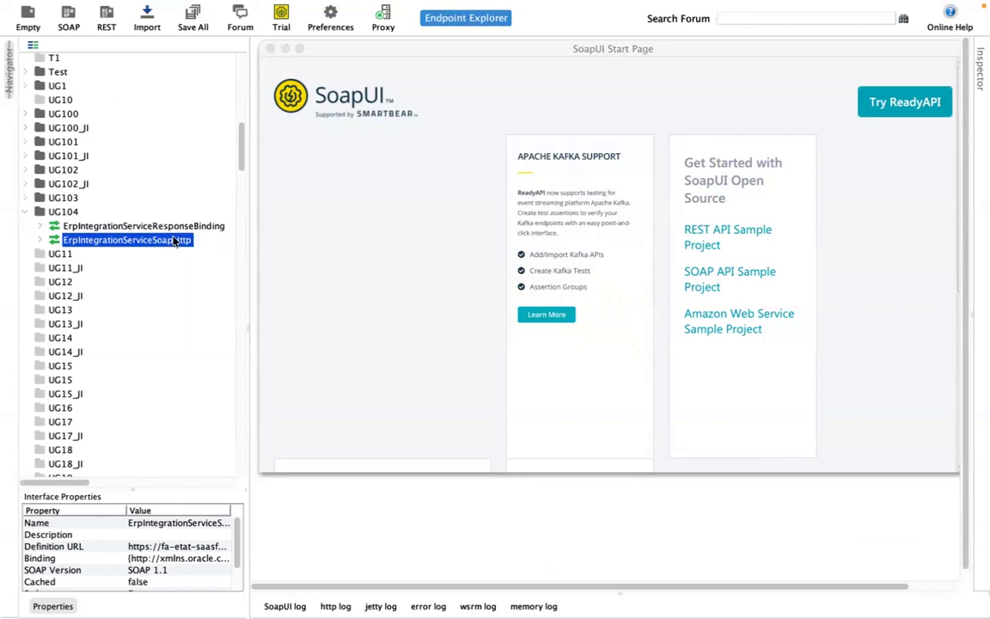
pyautogui.click(191, 223)
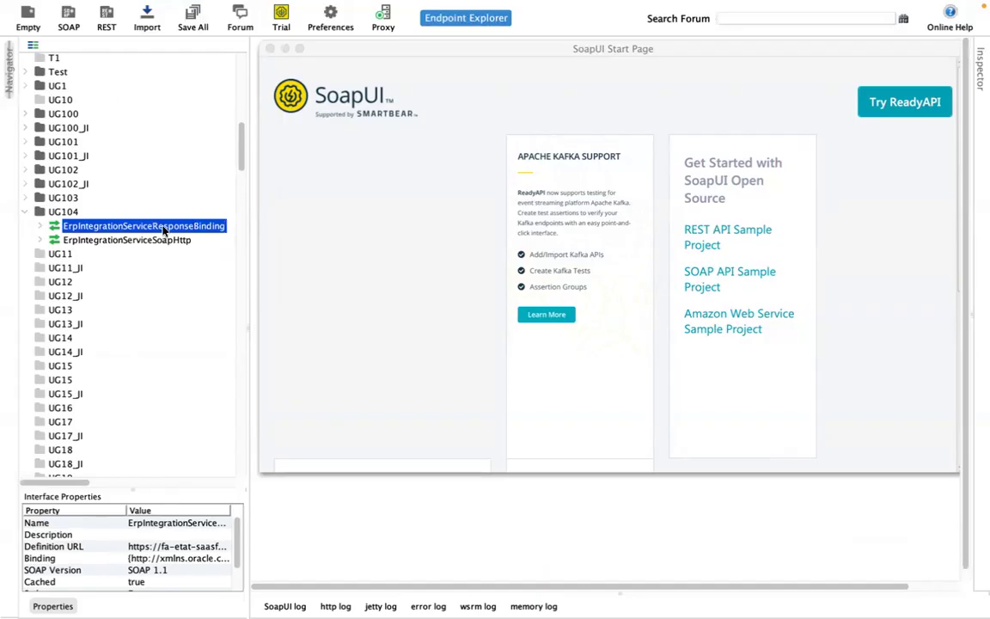
pyautogui.click(163, 239)
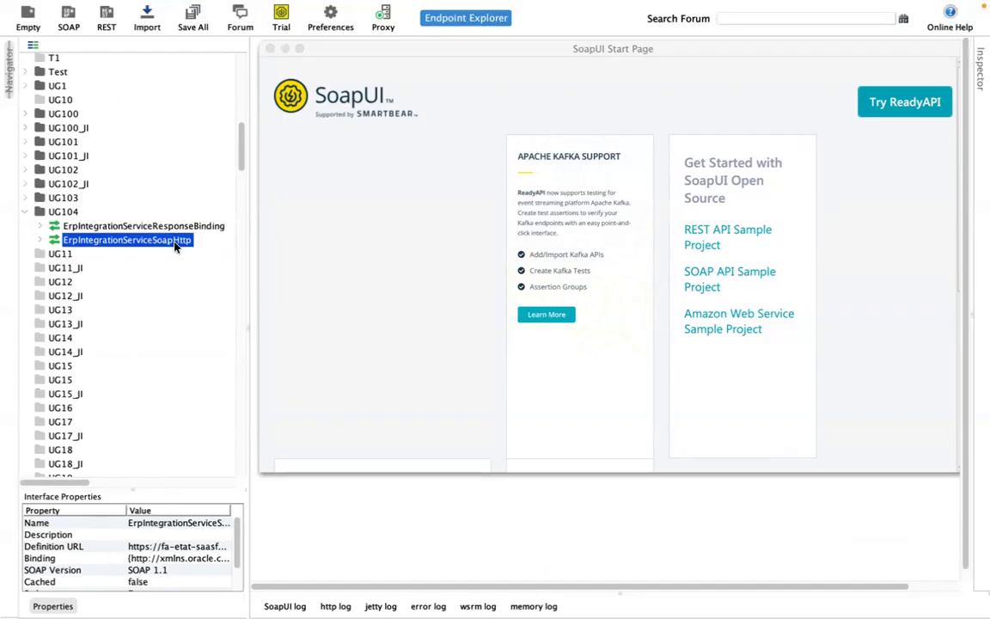
pyautogui.moveTo(248, 228); pyautogui.dragTo(152, 228)
# Step: Open Request 1 of submitESSJobRequest under ErpIntegrationServiceSoapHttp and maximize its request window
pyautogui.click(40, 242)
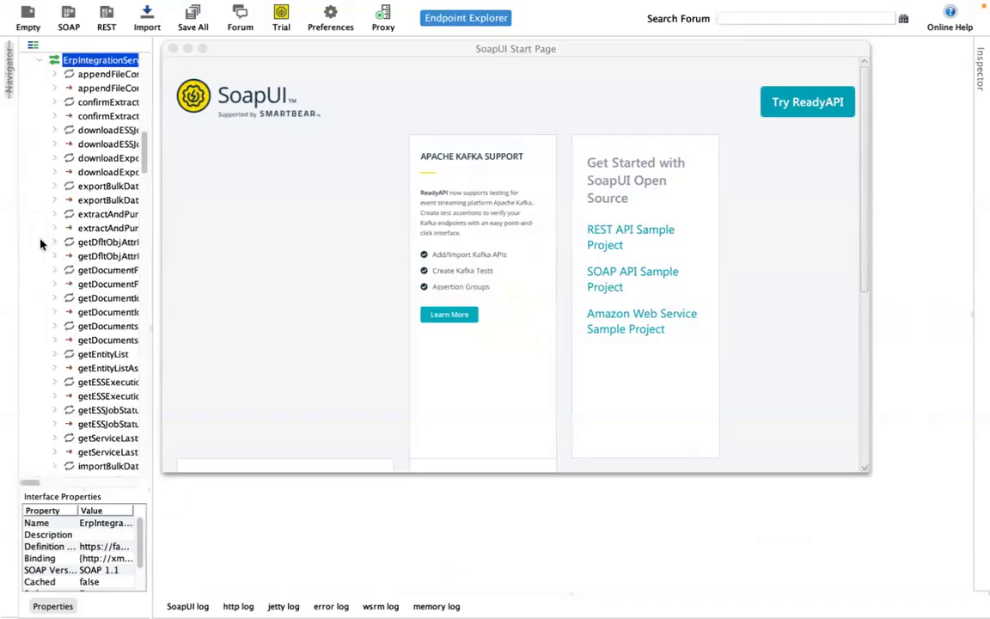
pyautogui.scroll(-2, 144, 161)
pyautogui.moveTo(143, 161)
pyautogui.mouseDown()
pyautogui.moveTo(148, 190)
pyautogui.moveTo(145, 164)
pyautogui.mouseUp()
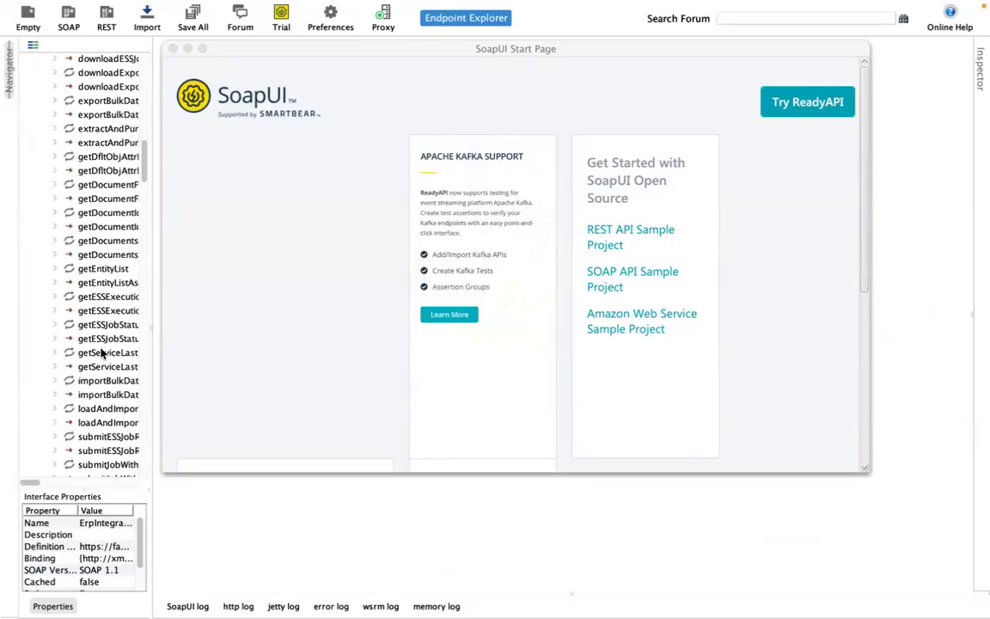
pyautogui.moveTo(145, 158); pyautogui.dragTo(145, 174)
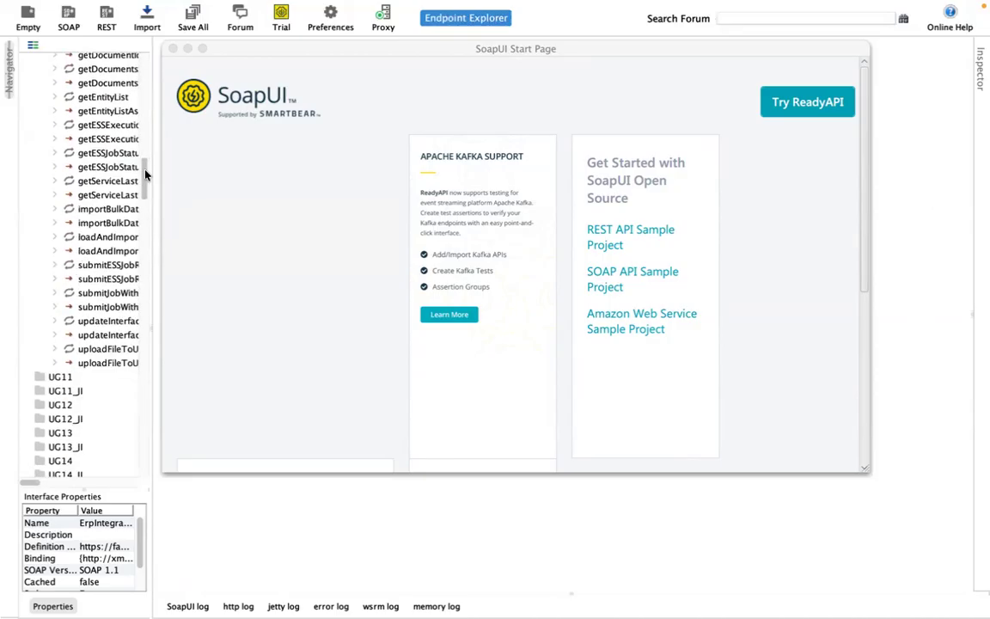
pyautogui.click(87, 266)
pyautogui.click(56, 265)
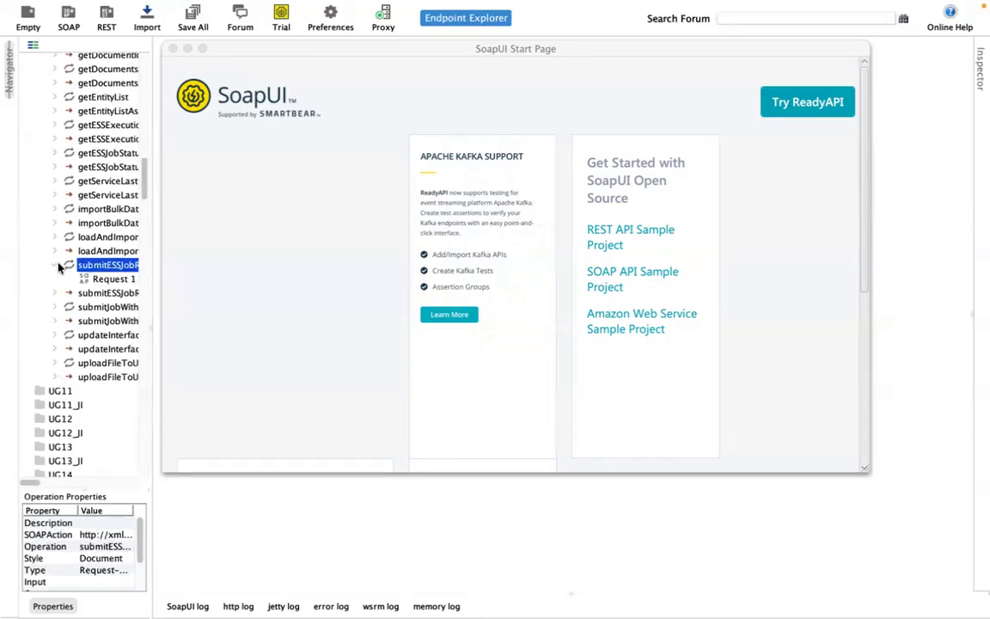
pyautogui.click(101, 279)
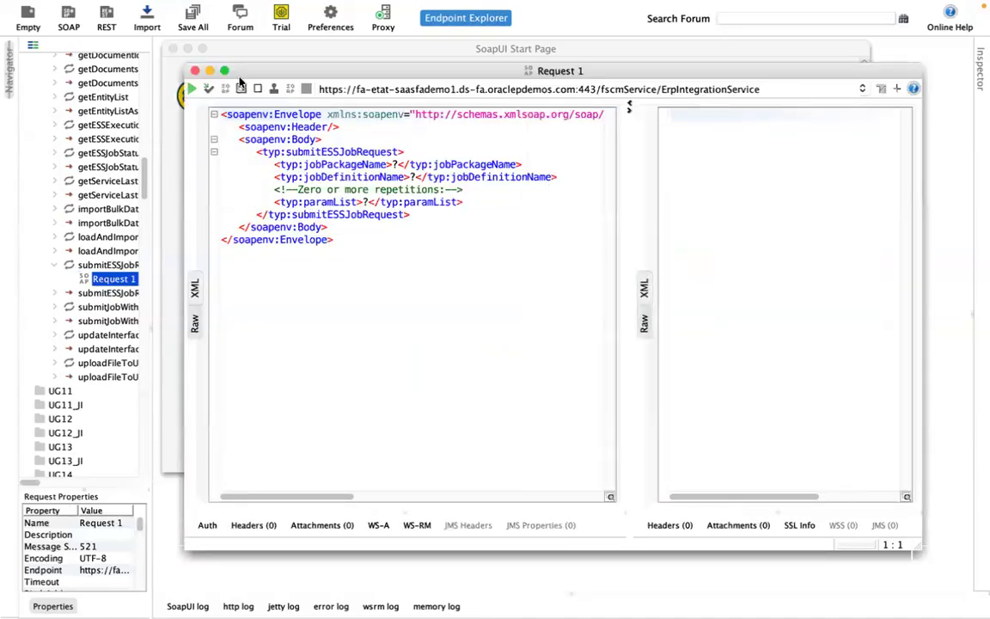
pyautogui.click(225, 71)
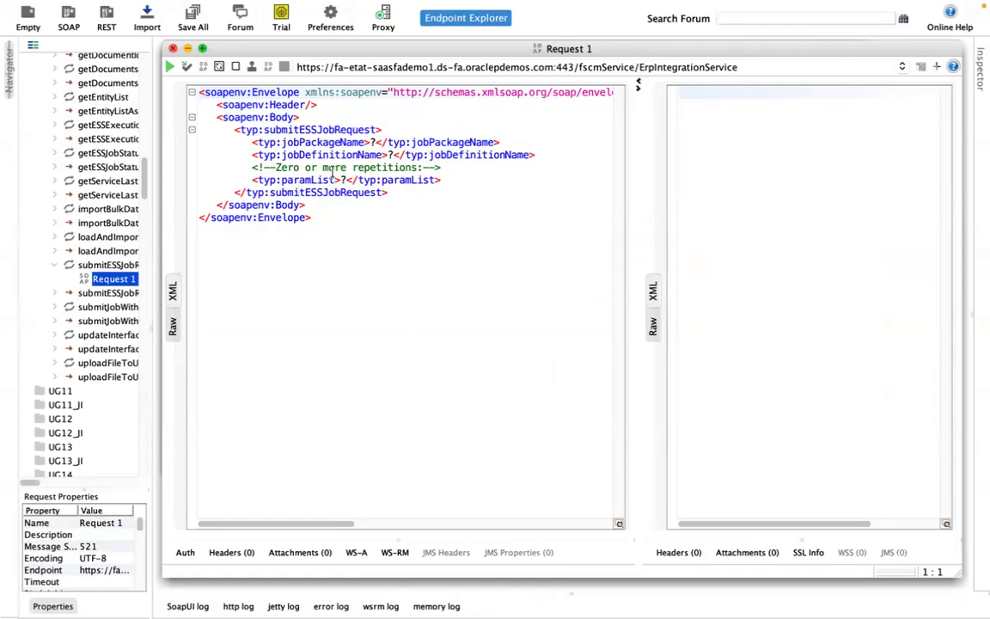
# Step: Examine the submitESSJobRequest request body, checking its operation element, jobPackageName and paramList
pyautogui.doubleClick(307, 129)
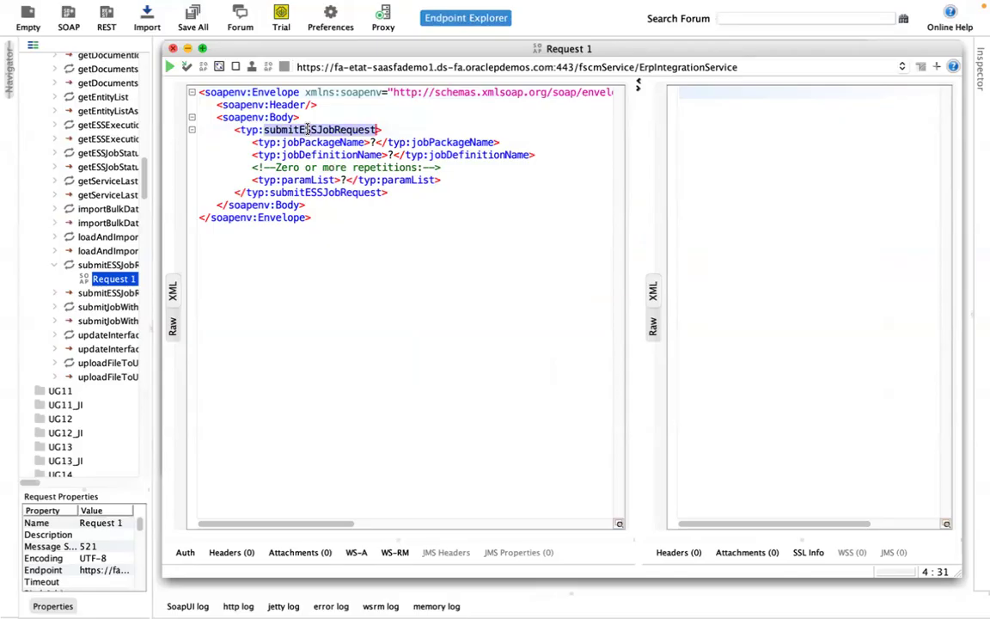
pyautogui.click(321, 141)
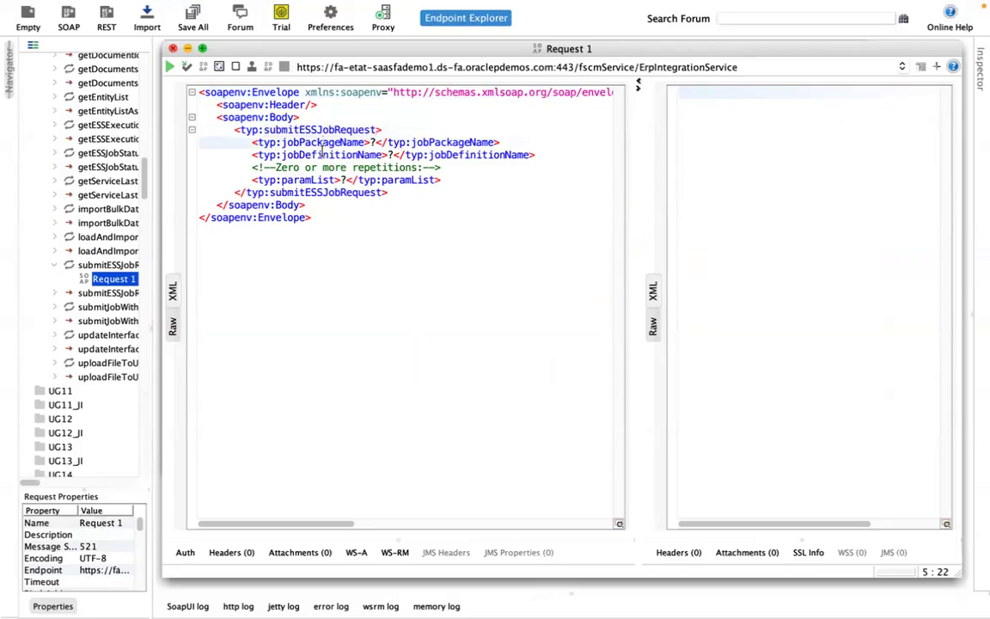
pyautogui.click(323, 180)
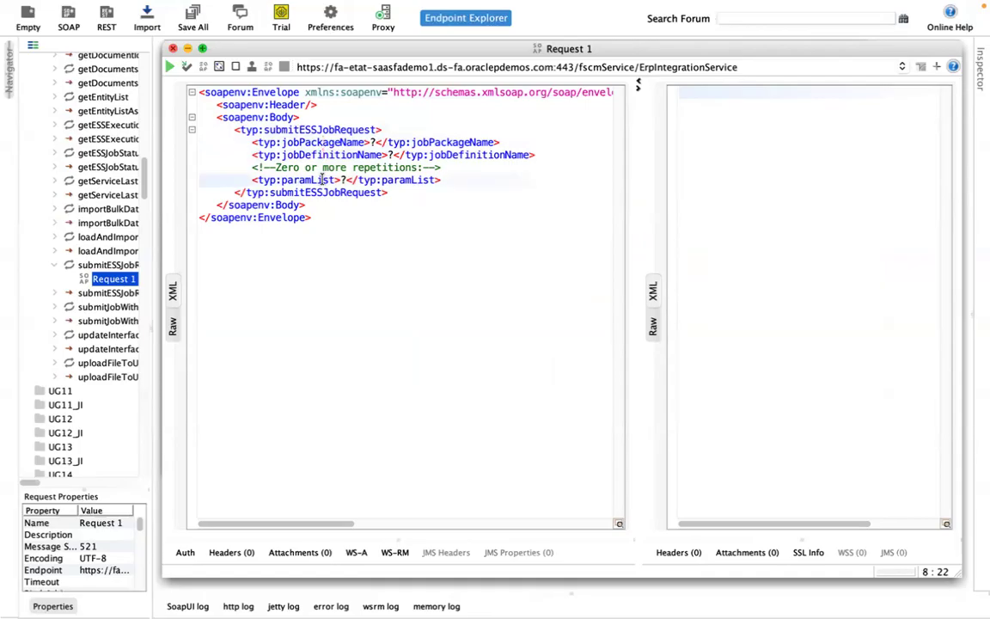
# Step: Examine the jobPackageName element's opening tag, closing tag and placeholder value in the request
pyautogui.click(334, 142)
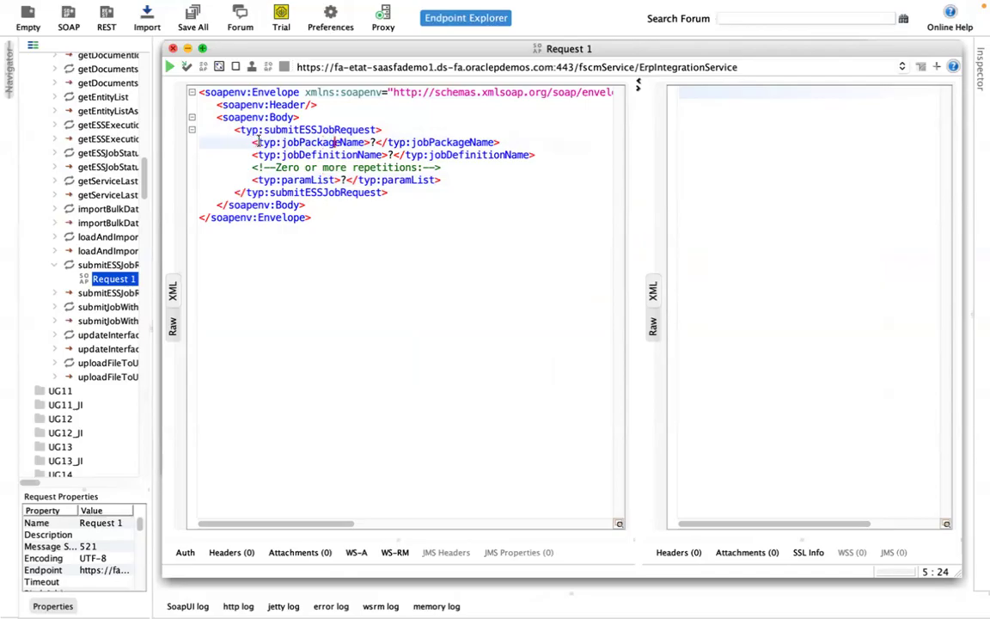
pyautogui.moveTo(258, 142); pyautogui.dragTo(366, 142)
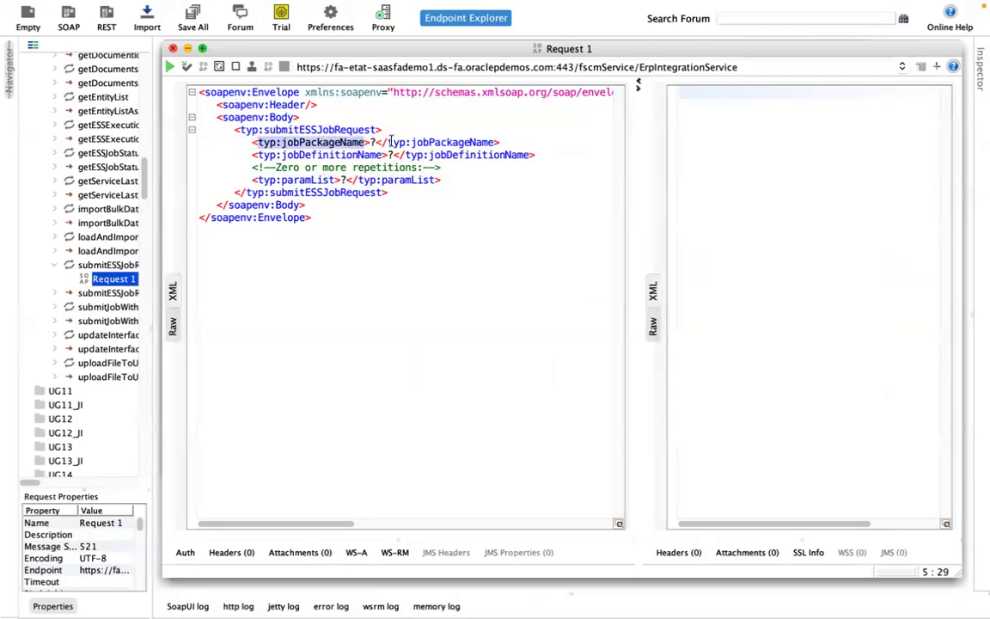
pyautogui.click(389, 142)
pyautogui.keyDown('shift'); pyautogui.click(494, 142); pyautogui.keyUp('shift')
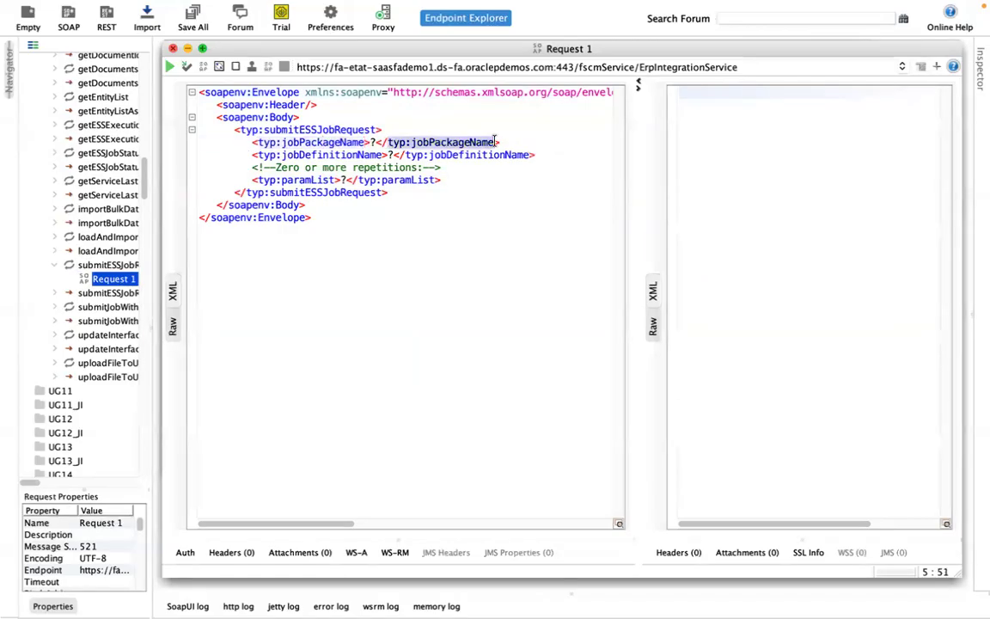
pyautogui.click(404, 142)
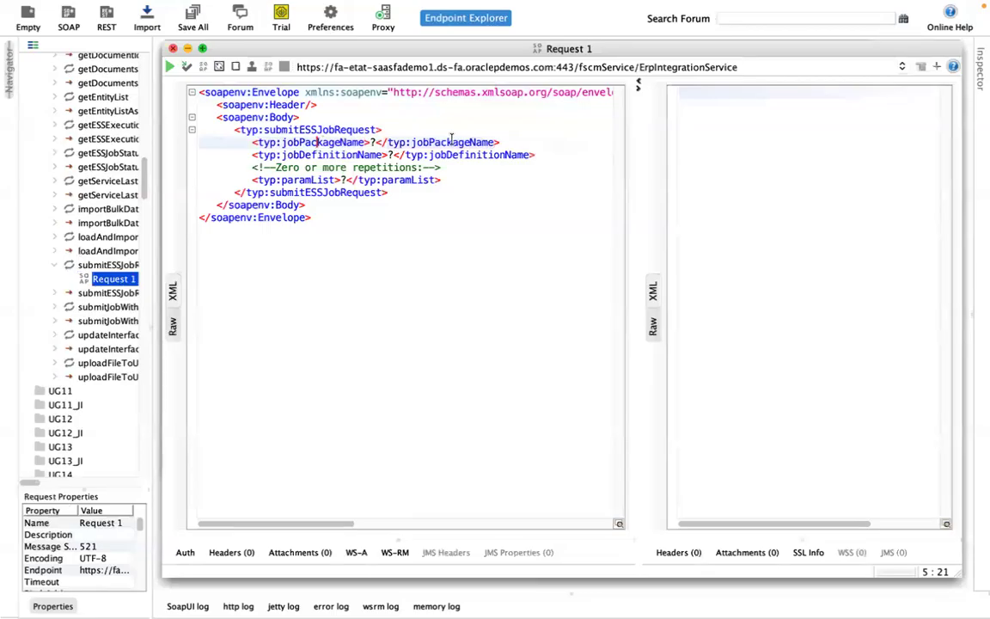
pyautogui.click(374, 143)
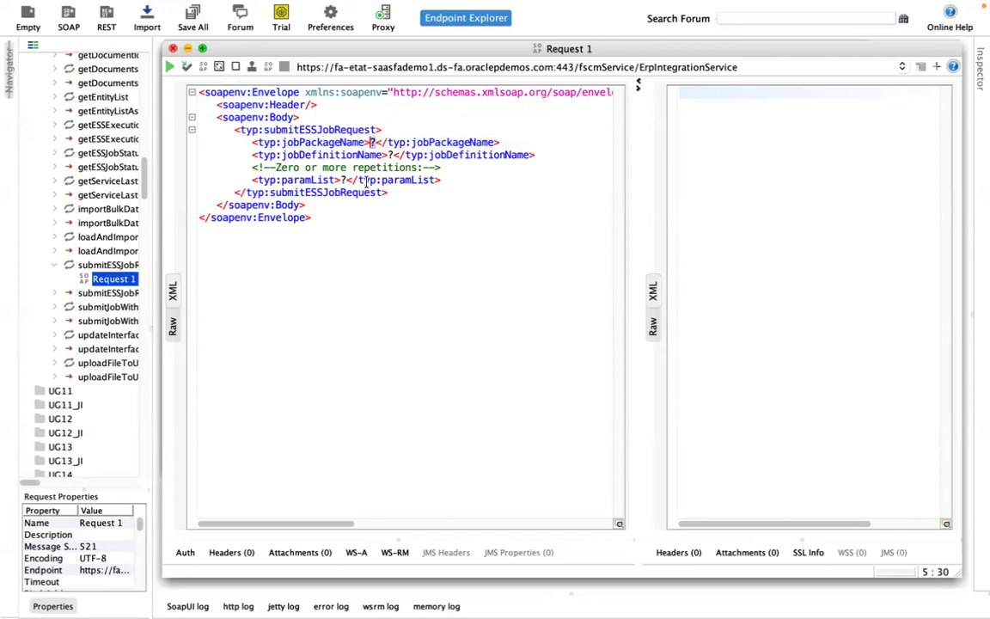
pyautogui.click(251, 142)
pyautogui.keyDown('shift'); pyautogui.click(516, 141); pyautogui.keyUp('shift')
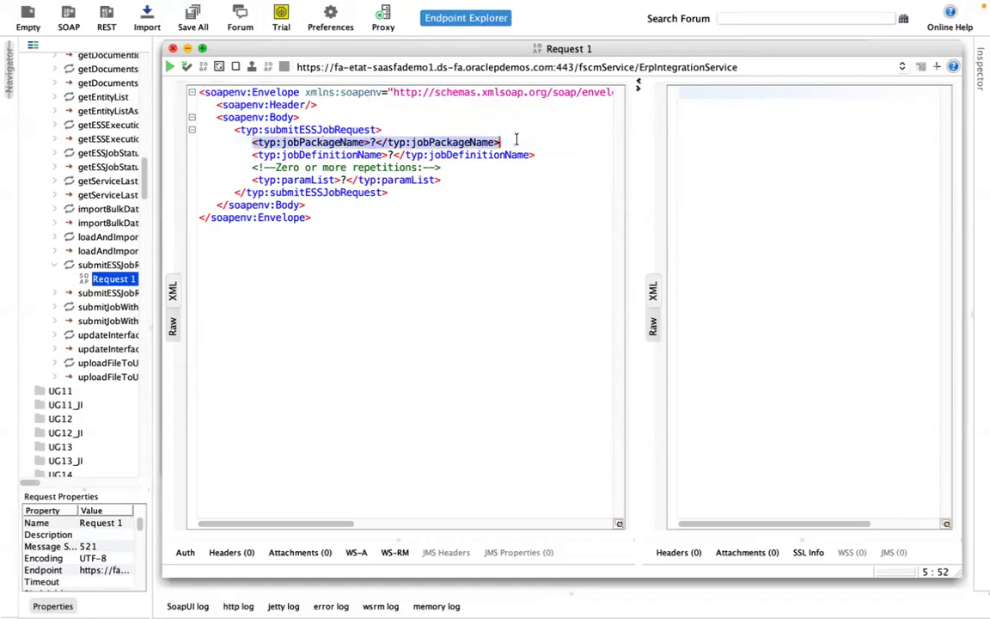
# Step: Add the notes "XML Format" and "Request Payload/Input Msg" on separate lines below the SOAP envelope
pyautogui.press('Down')
pyautogui.keyDown('shift'); pyautogui.click(537, 155); pyautogui.keyUp('shift')
pyautogui.click(313, 283)
pyautogui.press('Return')
pyautogui.press('Return')
pyautogui.write('XML Format')
pyautogui.press('Return')
pyautogui.press('Return')
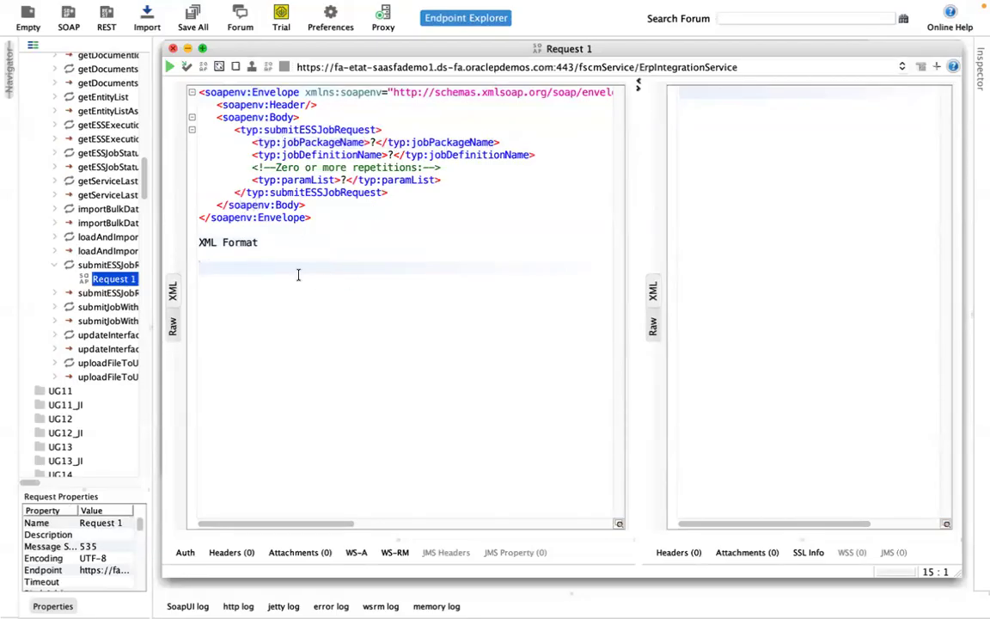
pyautogui.write('Request Payload/Input Msg')
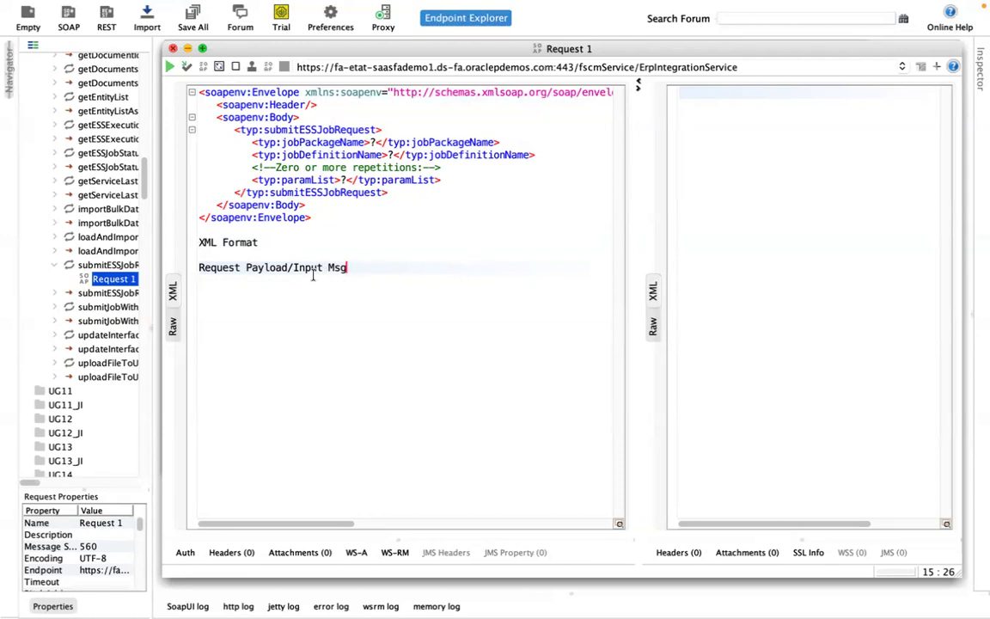
# Step: Add the note "Response Payload/Output Msg" beneath the request payload note
pyautogui.click(334, 143)
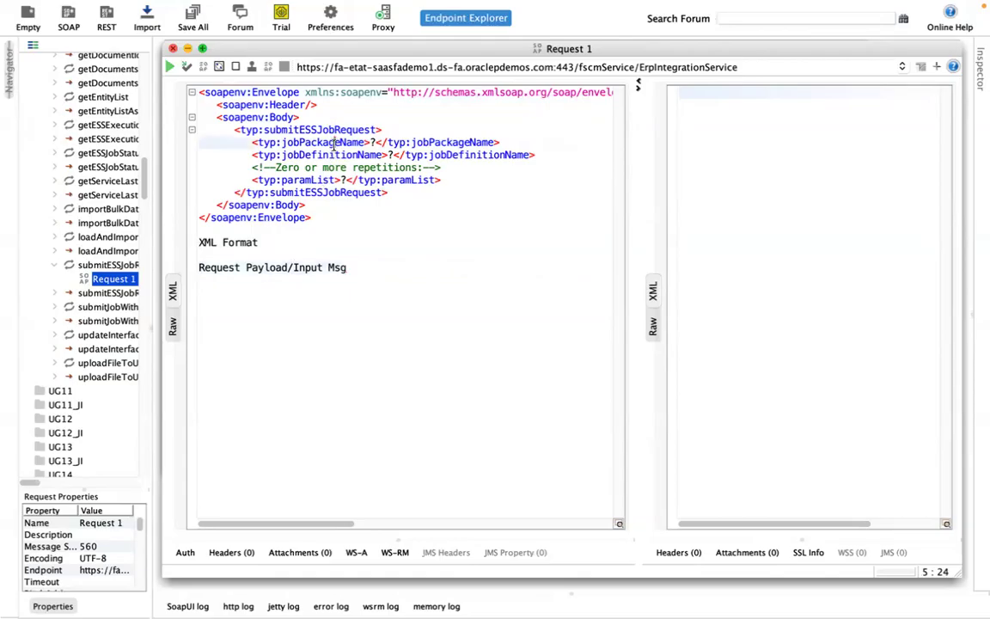
pyautogui.click(299, 129)
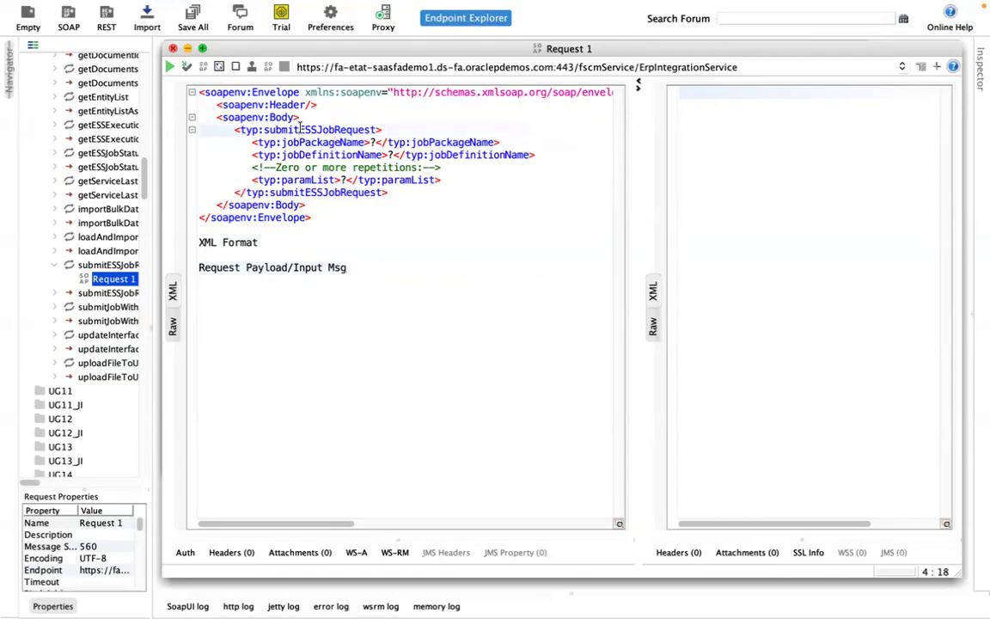
pyautogui.click(321, 267)
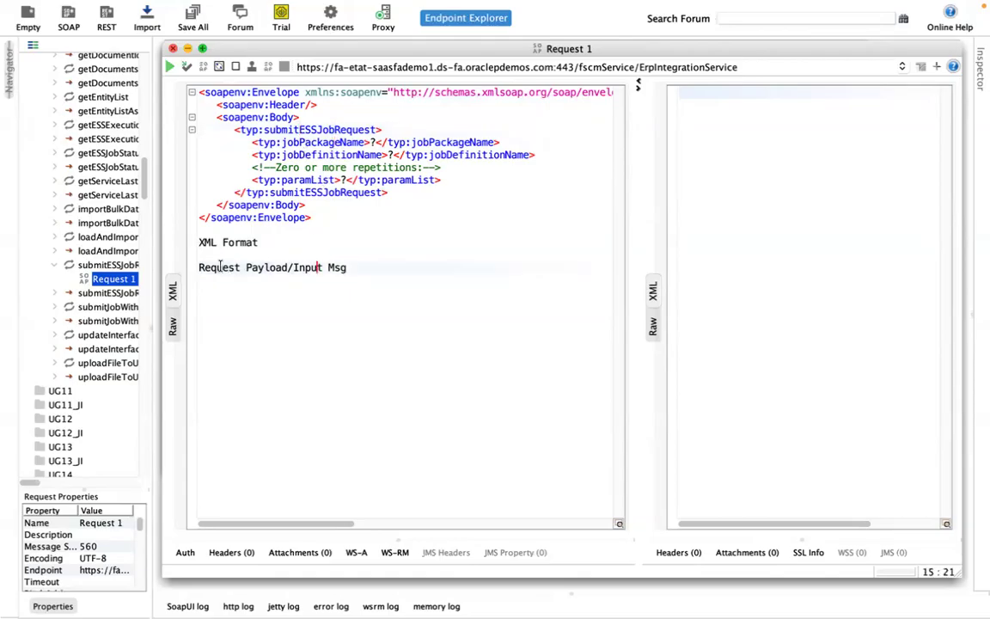
pyautogui.click(265, 268)
pyautogui.click(354, 267)
pyautogui.press('Return')
pyautogui.press('Return')
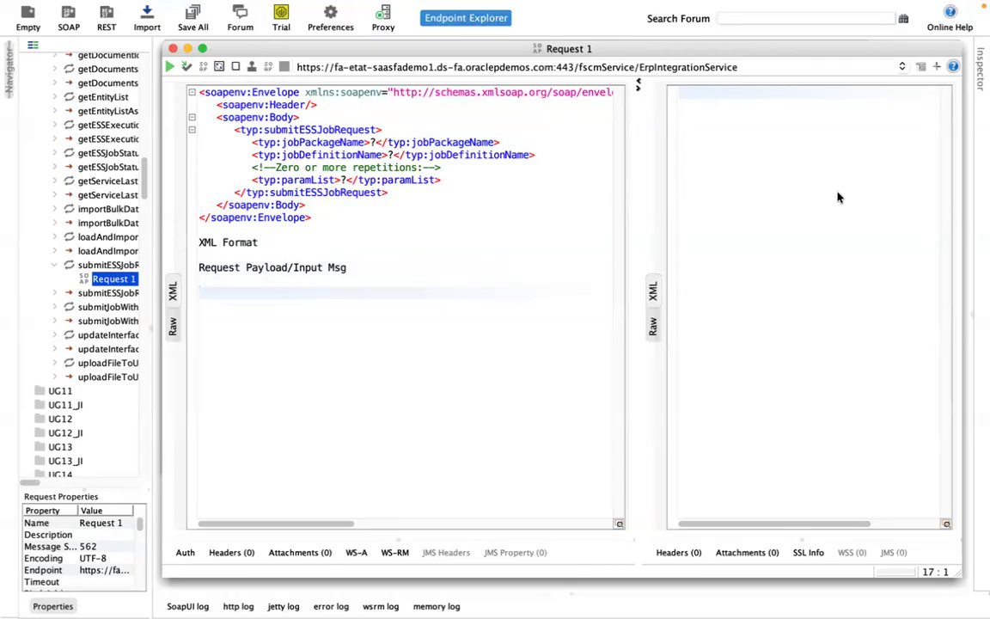
pyautogui.write('Response Payload/output')
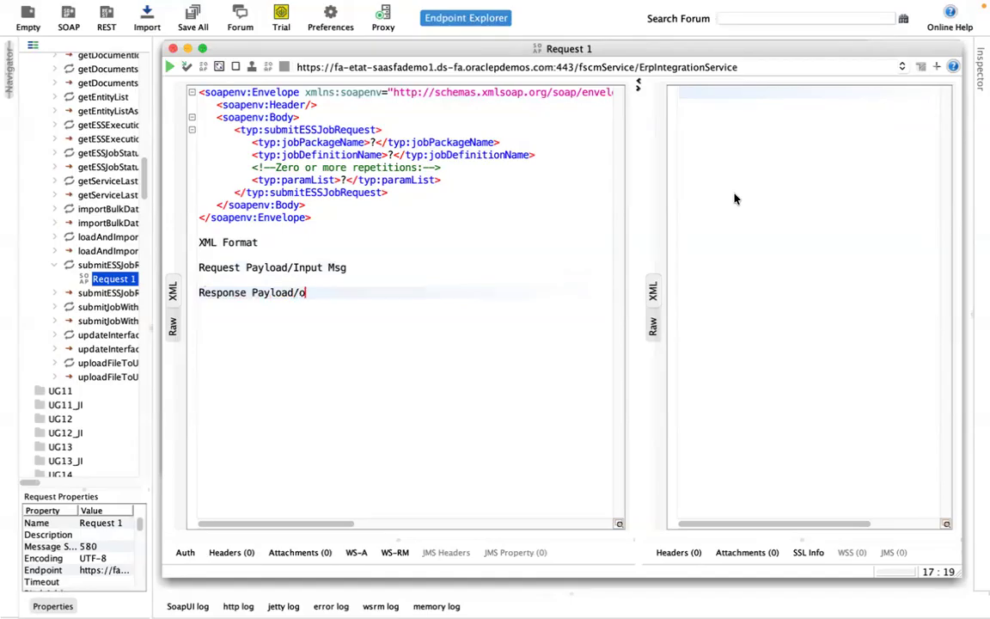
pyautogui.press('BackSpace')
pyautogui.press('BackSpace')
pyautogui.press('BackSpace')
pyautogui.press('BackSpace')
pyautogui.press('BackSpace')
pyautogui.press('BackSpace')
pyautogui.write('Output Msg')
# Step: Review the request and response payload notes and delete all notes below the closing Envelope tag
pyautogui.click(204, 268)
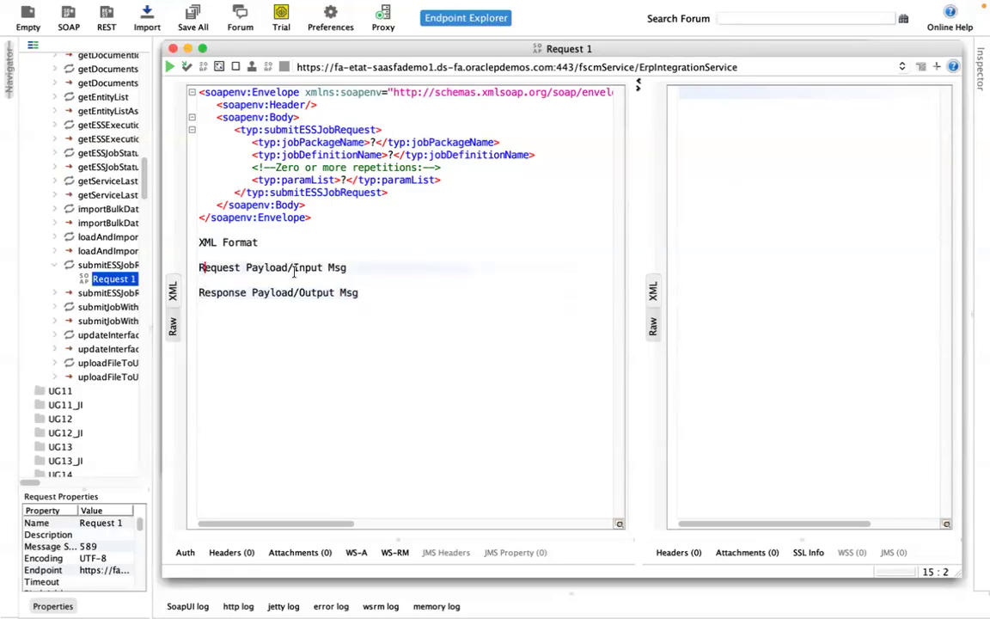
pyautogui.click(228, 294)
pyautogui.click(273, 293)
pyautogui.click(275, 267)
pyautogui.click(320, 218)
pyautogui.keyDown('shift'); pyautogui.click(400, 300); pyautogui.keyUp('shift')
pyautogui.press('BackSpace')
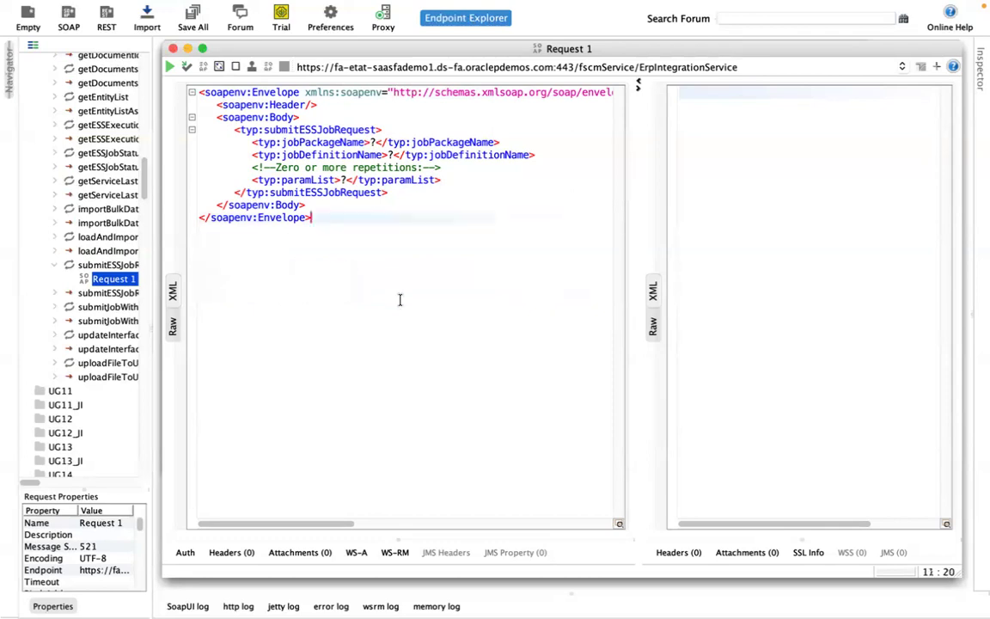
# Step: Compare the Payables Health Check process in Chrome with the job package, job definition and parameter elements of the SoapUI request
pyautogui.press('super+Tab')
pyautogui.press('super+Tab')
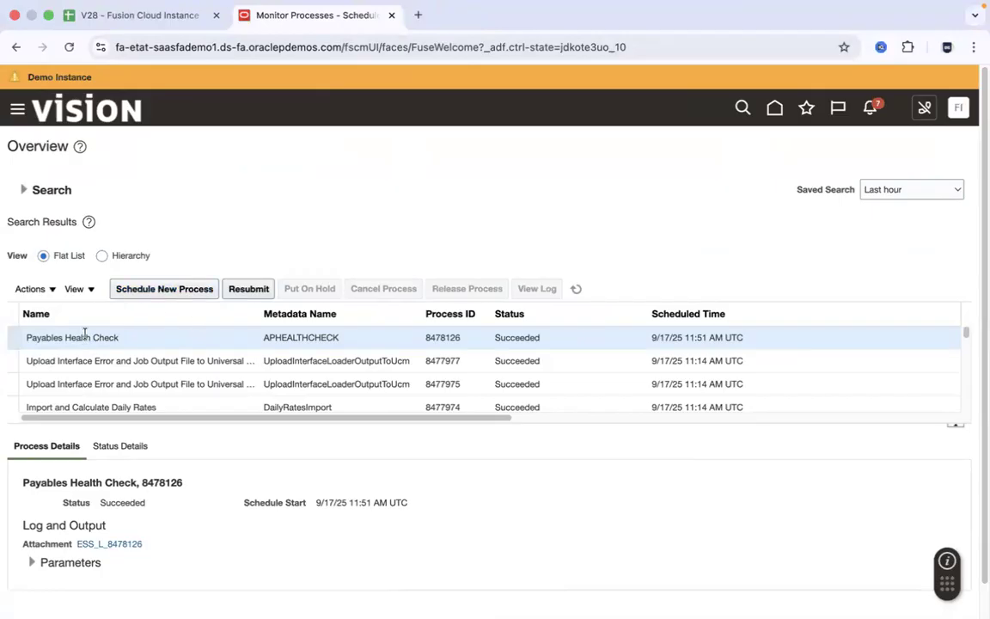
pyautogui.hotkey('ctrl', 'Left')
pyautogui.click(320, 130)
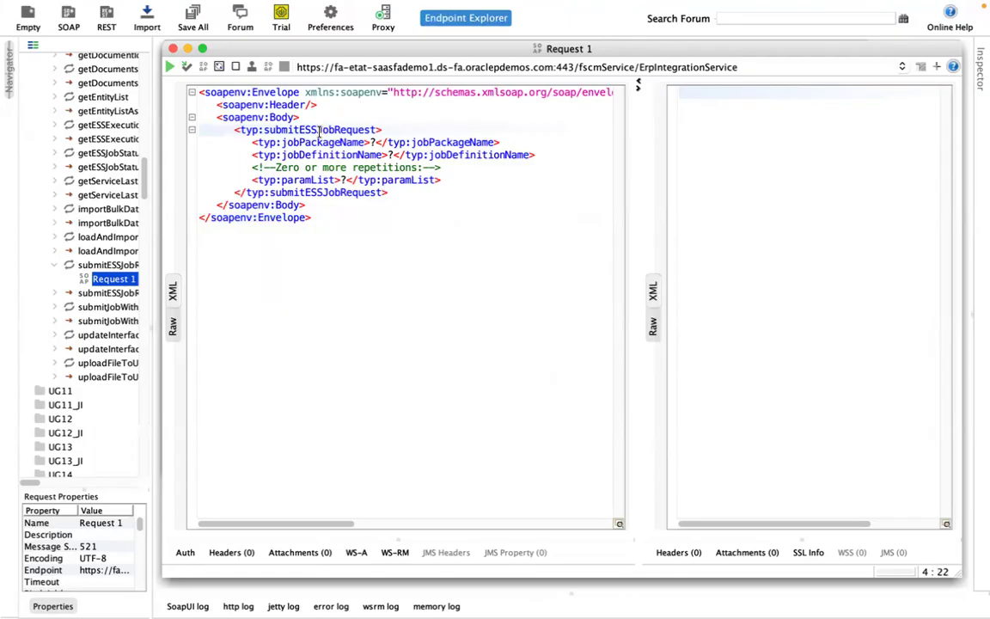
pyautogui.click(323, 142)
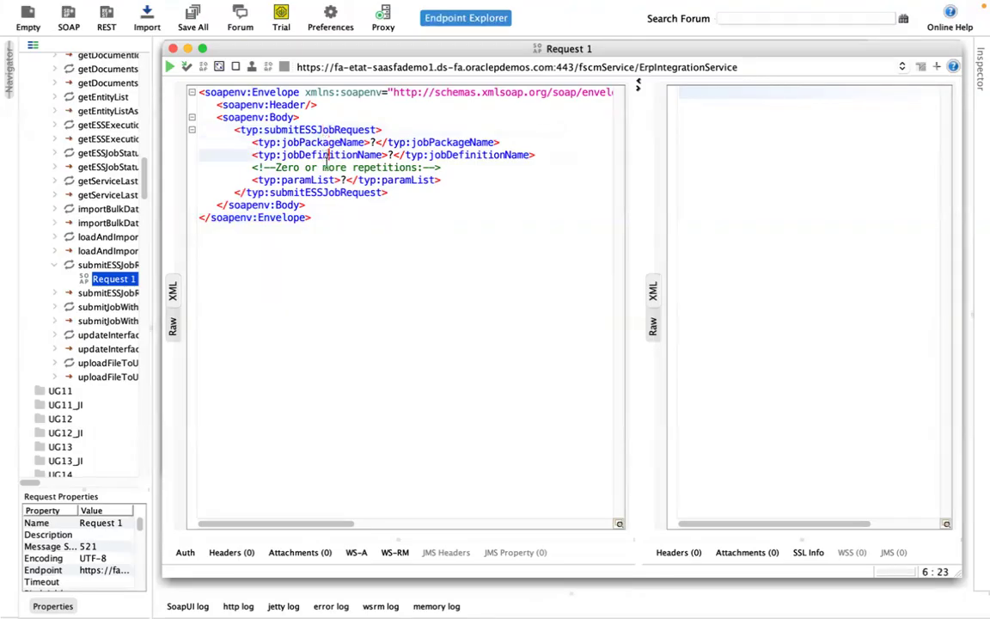
pyautogui.click(328, 180)
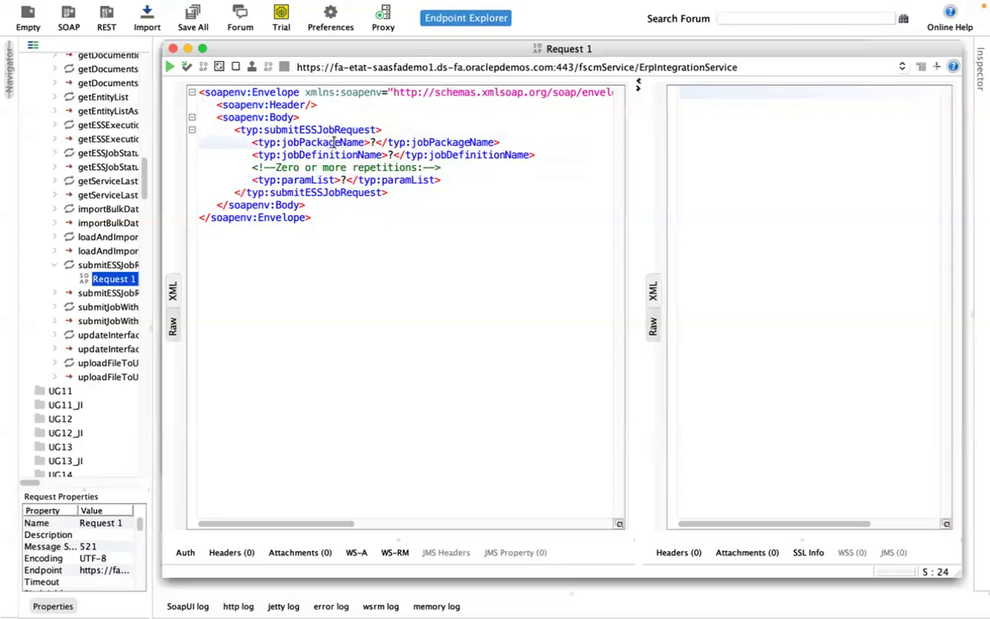
# Step: Switch to Chrome, start scheduling a new process and display the list of available job names
pyautogui.hotkey('ctrl', 'Right')
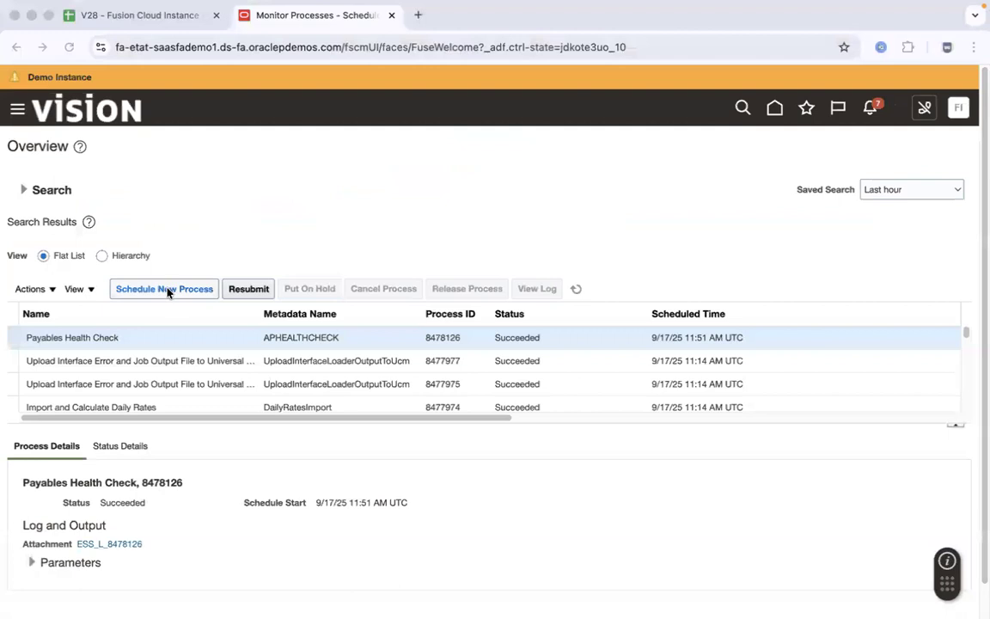
pyautogui.click(414, 164)
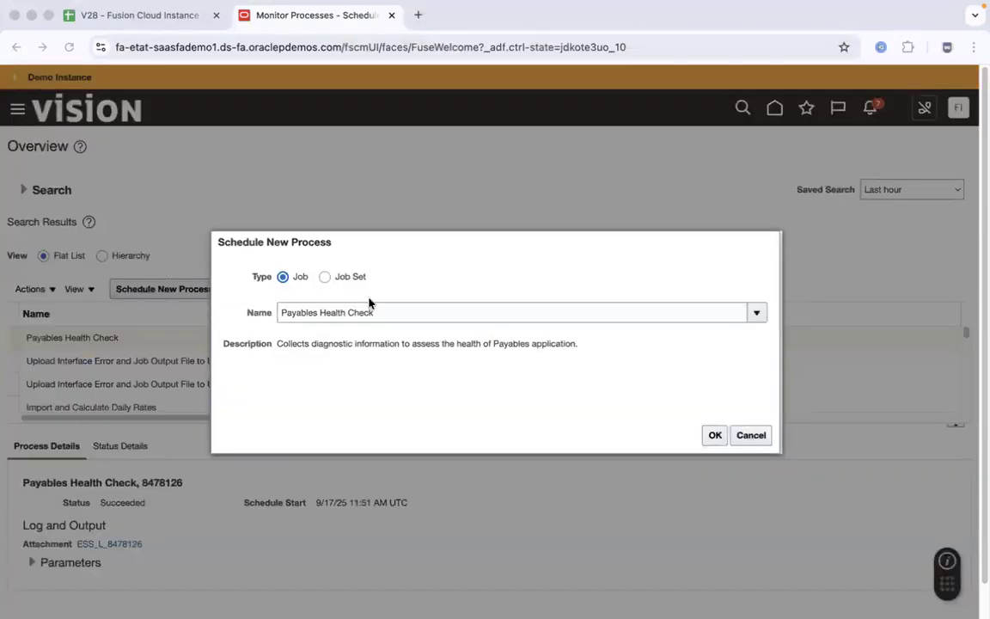
pyautogui.click(757, 313)
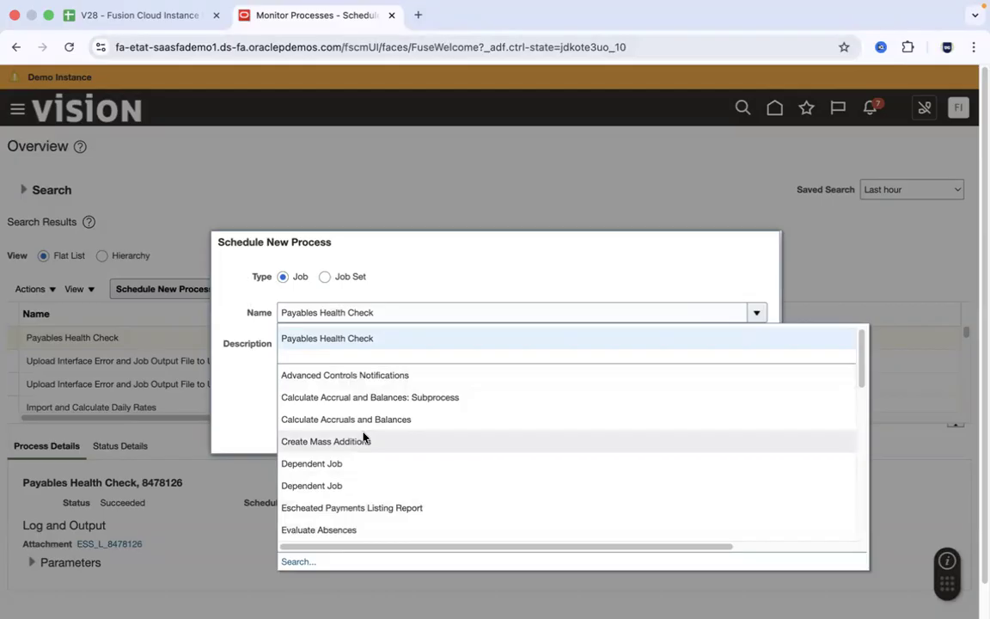
# Step: Load the etat Fusion demo instance in a new browser tab and open Setup and Maintenance
pyautogui.click(419, 14)
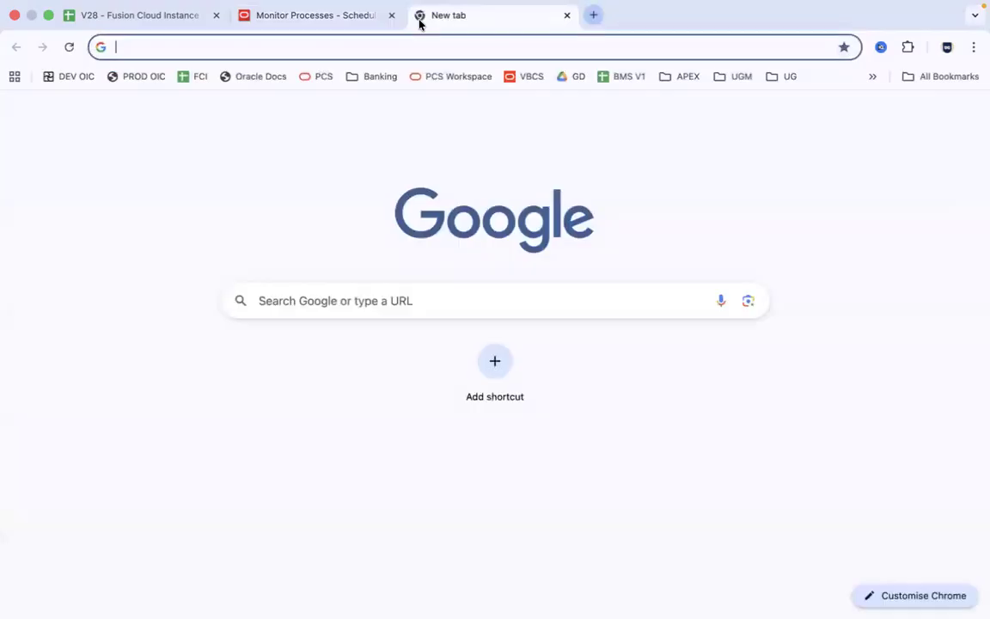
pyautogui.write('etat')
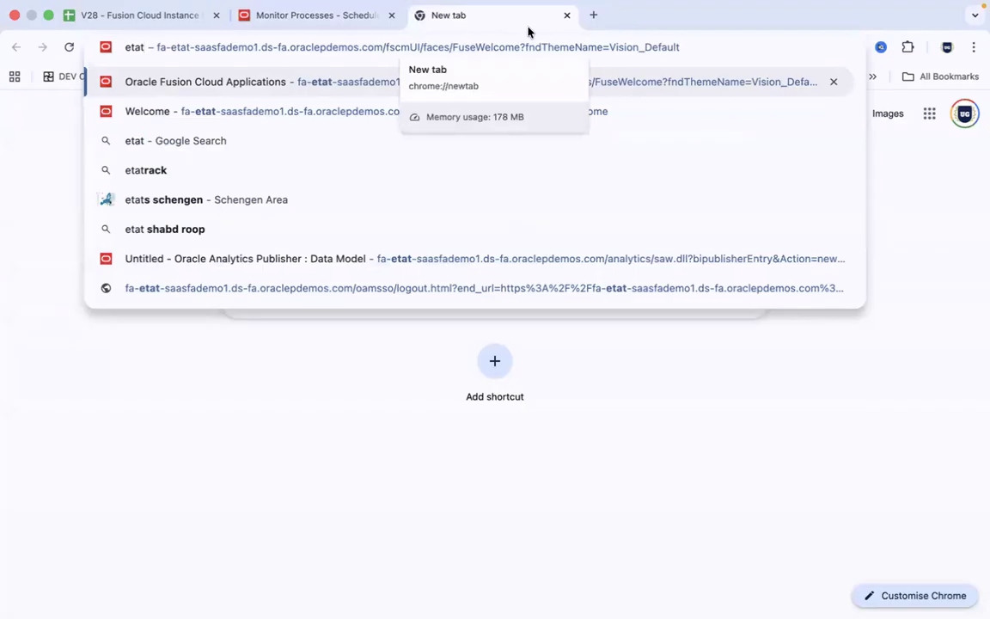
pyautogui.press('Return')
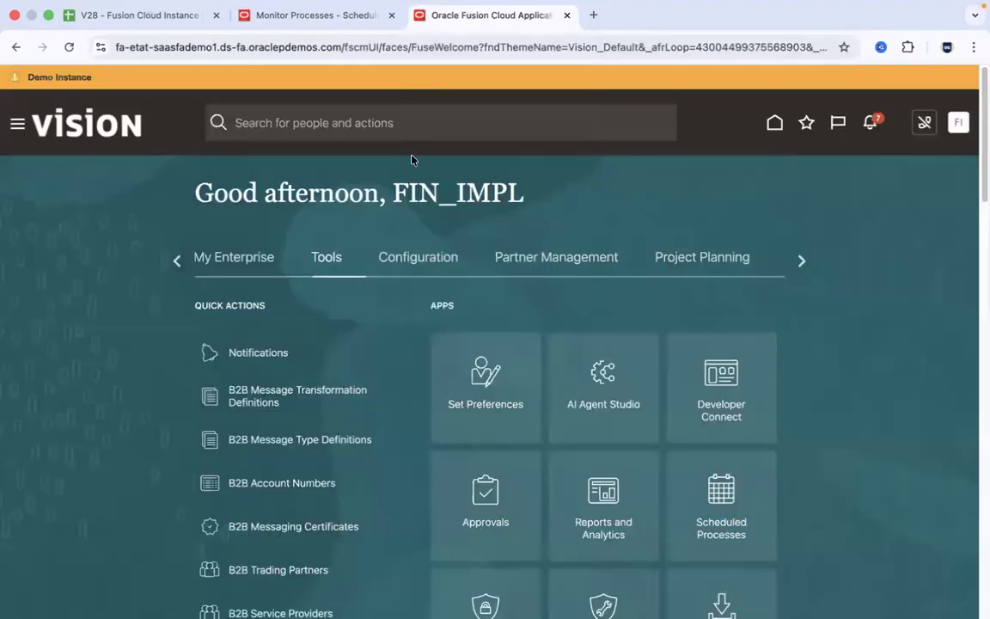
pyautogui.click(959, 124)
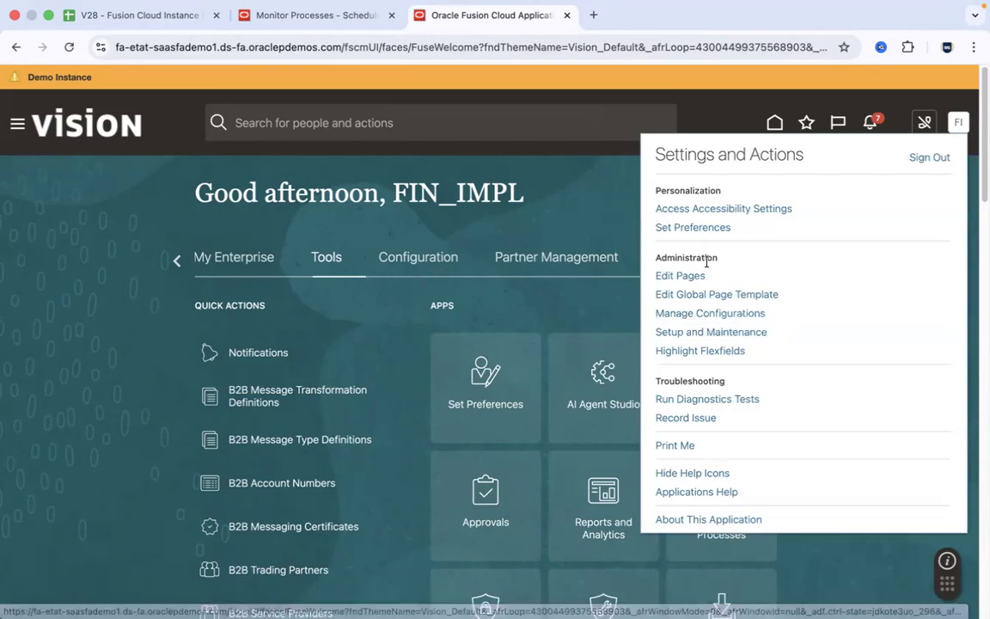
pyautogui.click(731, 334)
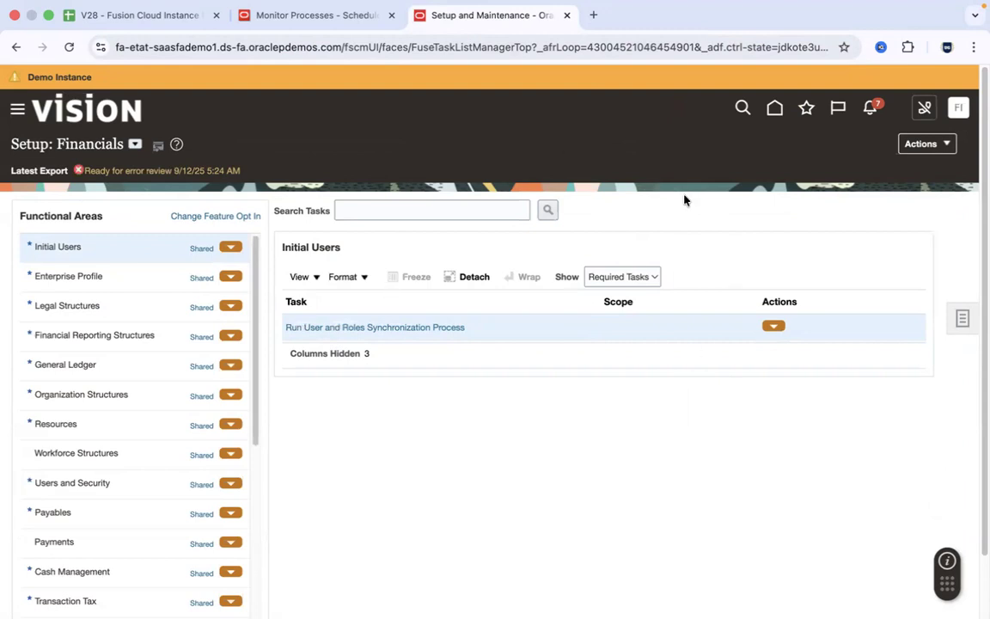
# Step: Search the setup tasks for "manage enterprise%job%"
pyautogui.click(963, 320)
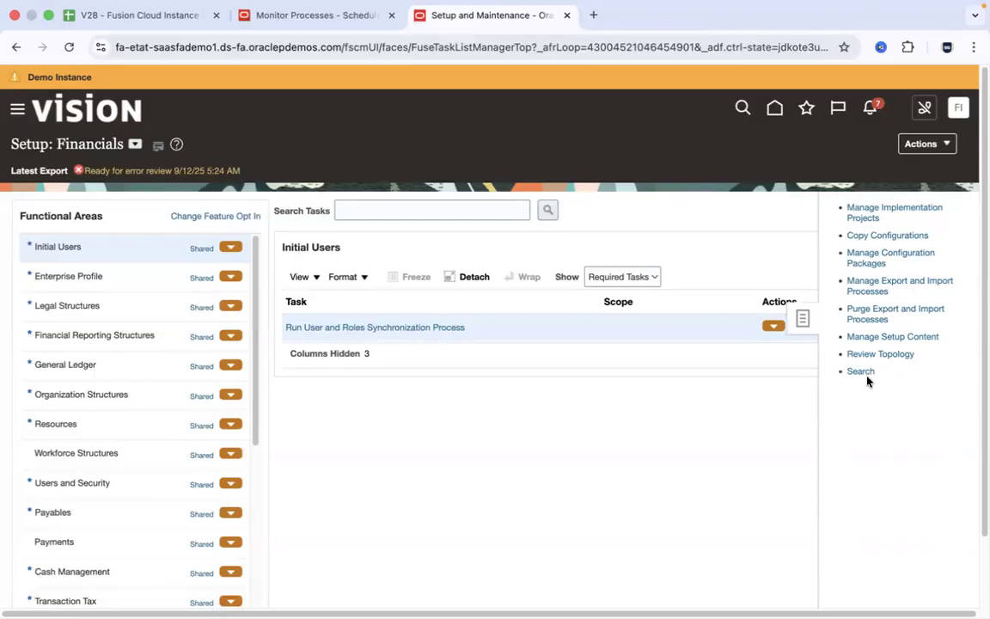
pyautogui.click(861, 371)
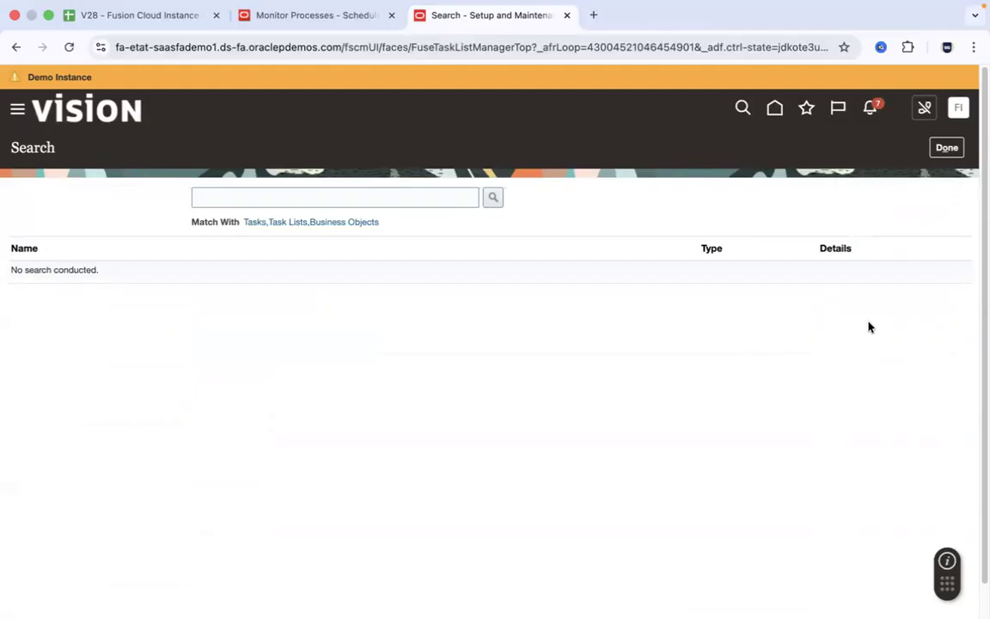
pyautogui.click(426, 196)
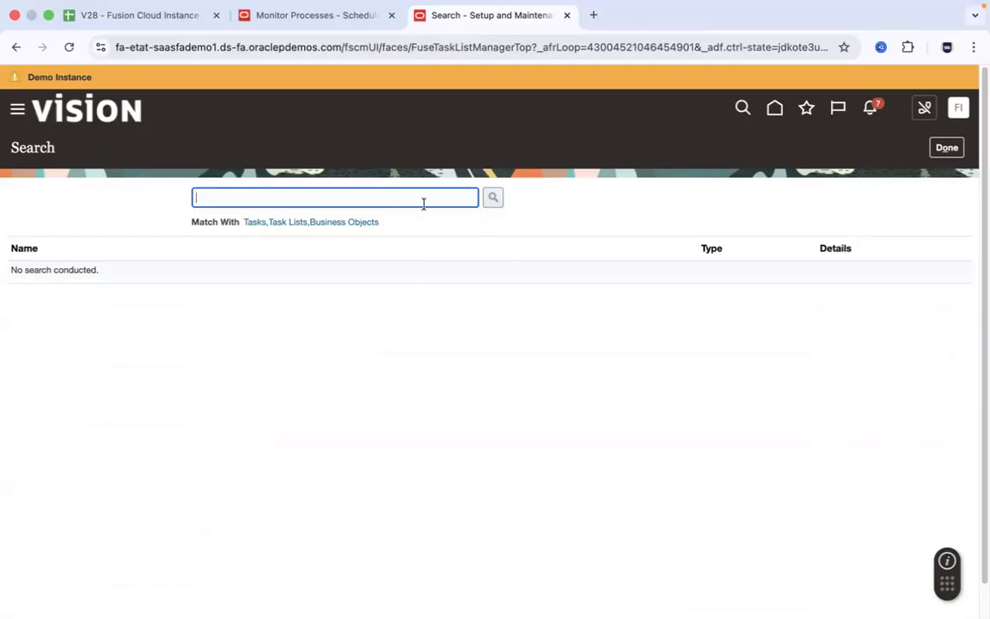
pyautogui.write('manage enterprise%job%')
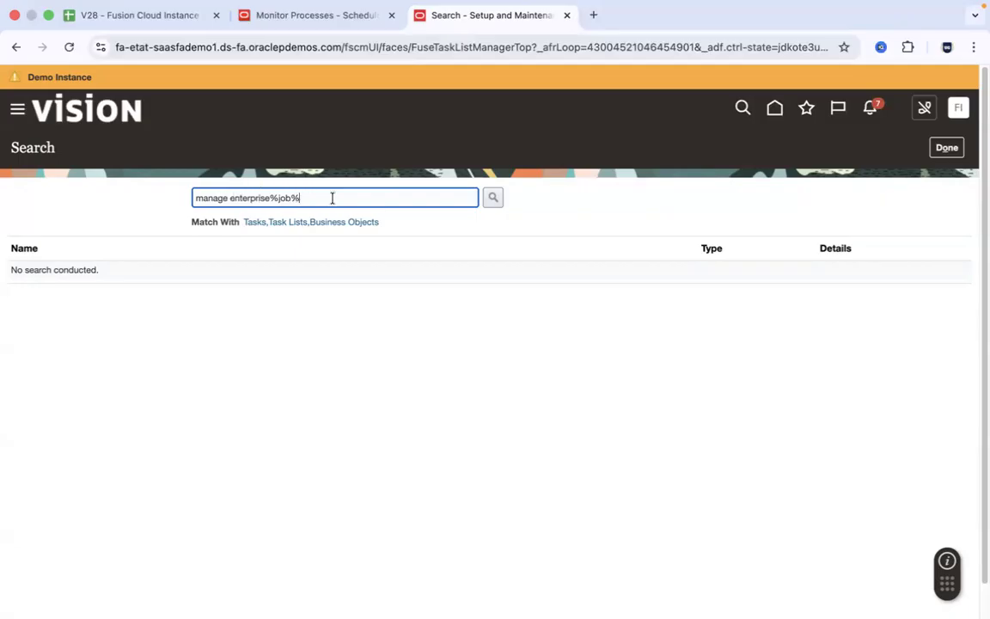
pyautogui.click(494, 200)
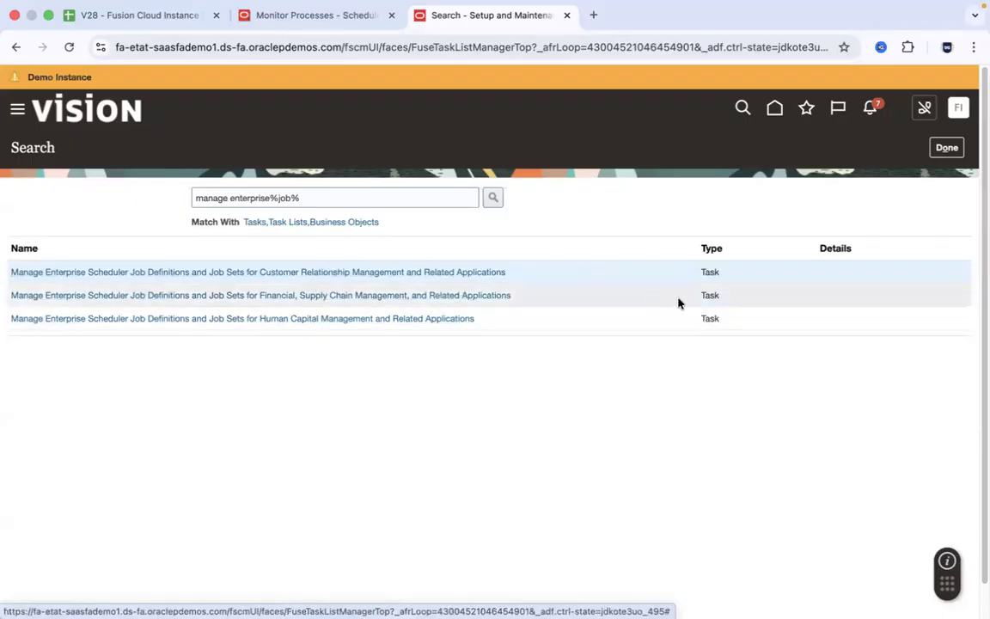
# Step: Check the job name in the Schedule New Process dialog and open the Enterprise Scheduler job definitions task for Financial, Supply Chain Management, and Related Applications
pyautogui.click(289, 17)
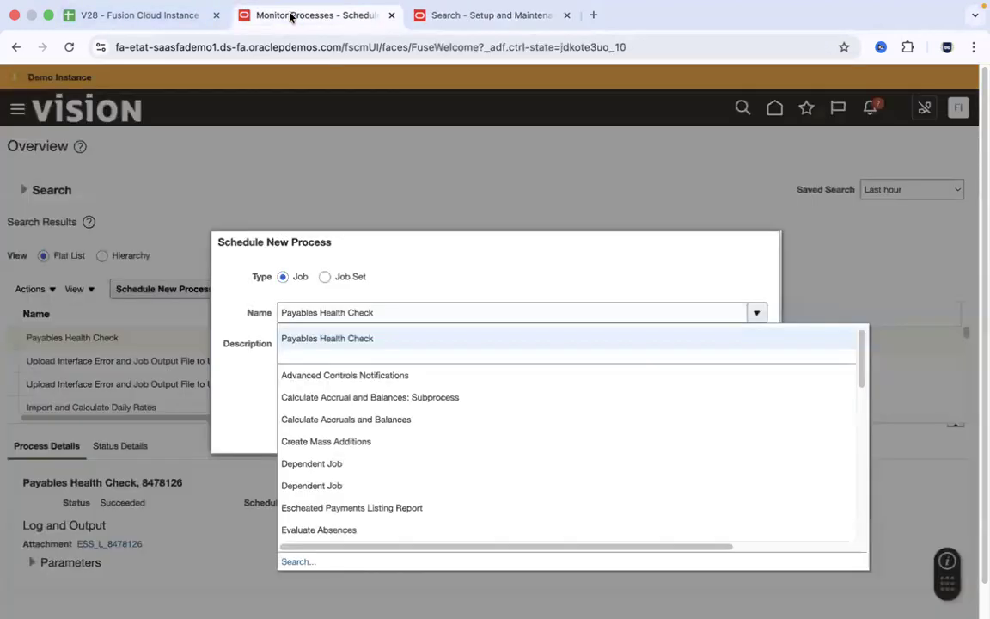
pyautogui.click(299, 314)
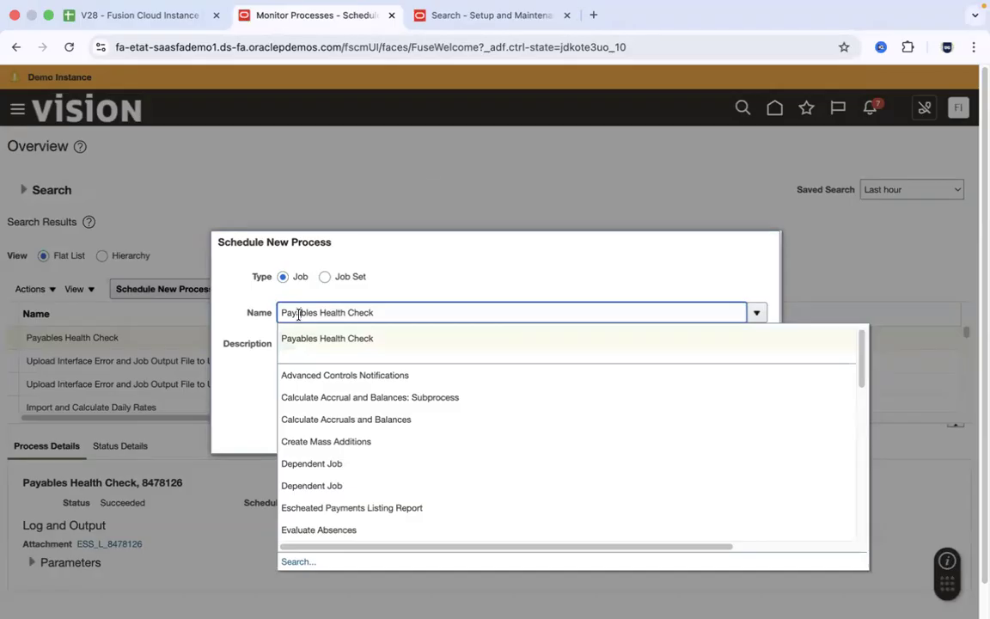
pyautogui.click(478, 18)
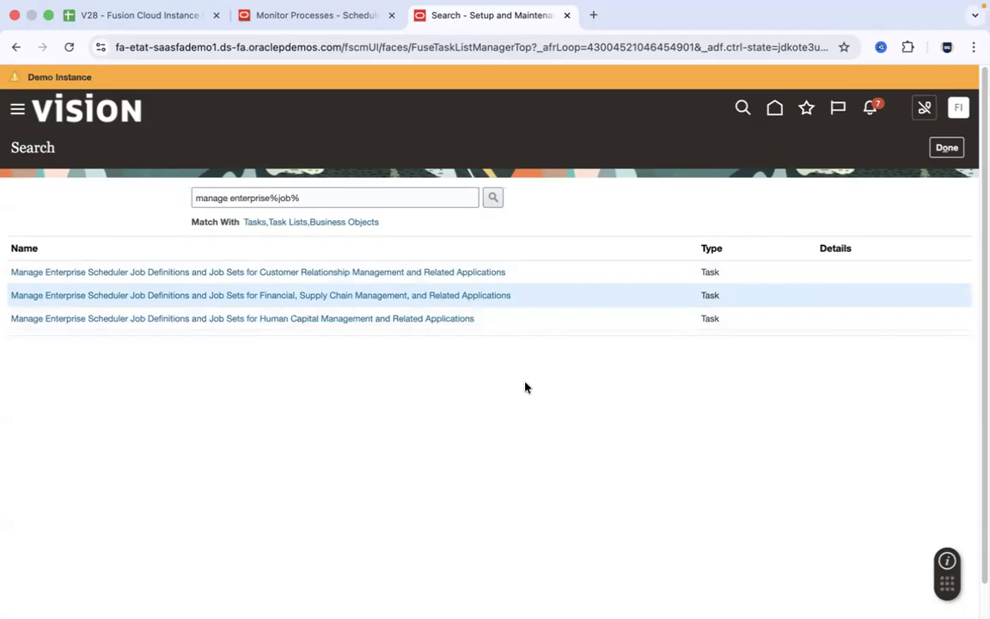
pyautogui.click(405, 297)
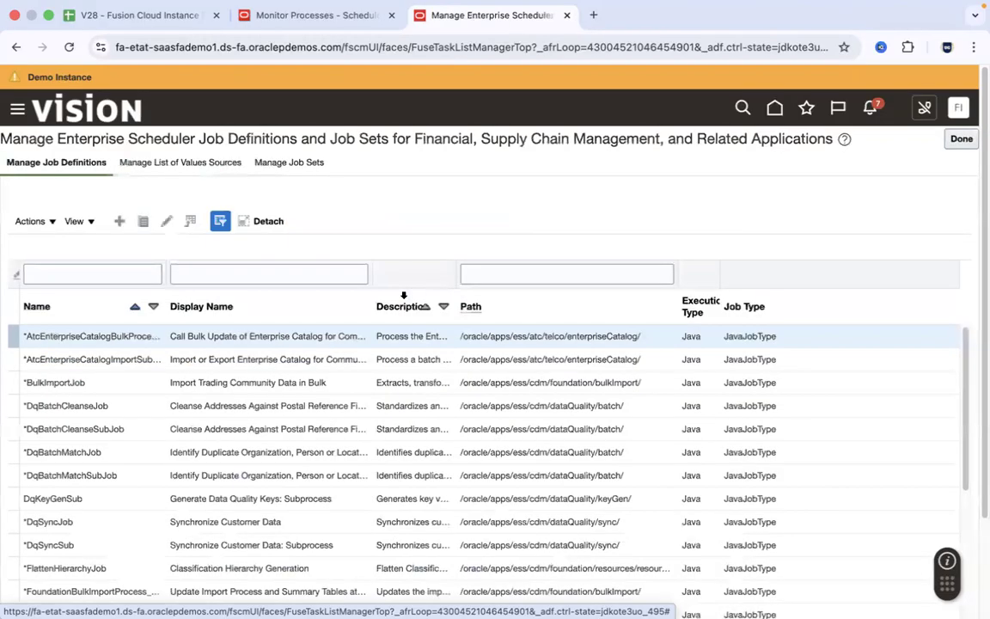
# Step: Filter the job definitions by the display name "Payables Health Check"
pyautogui.click(298, 271)
pyautogui.write('Paya')
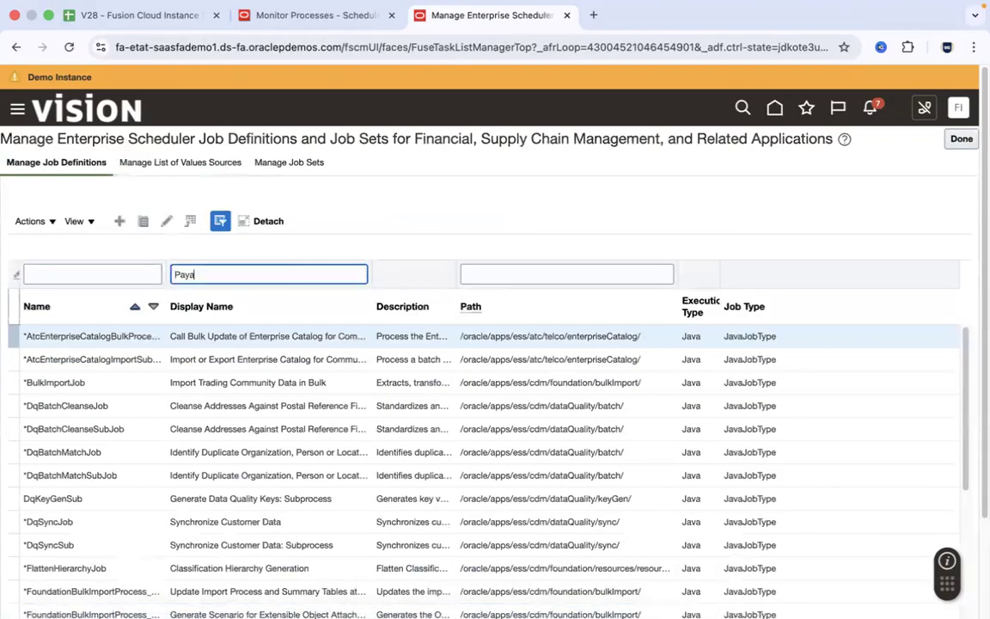
pyautogui.write('bles Health Check')
pyautogui.press('Return')
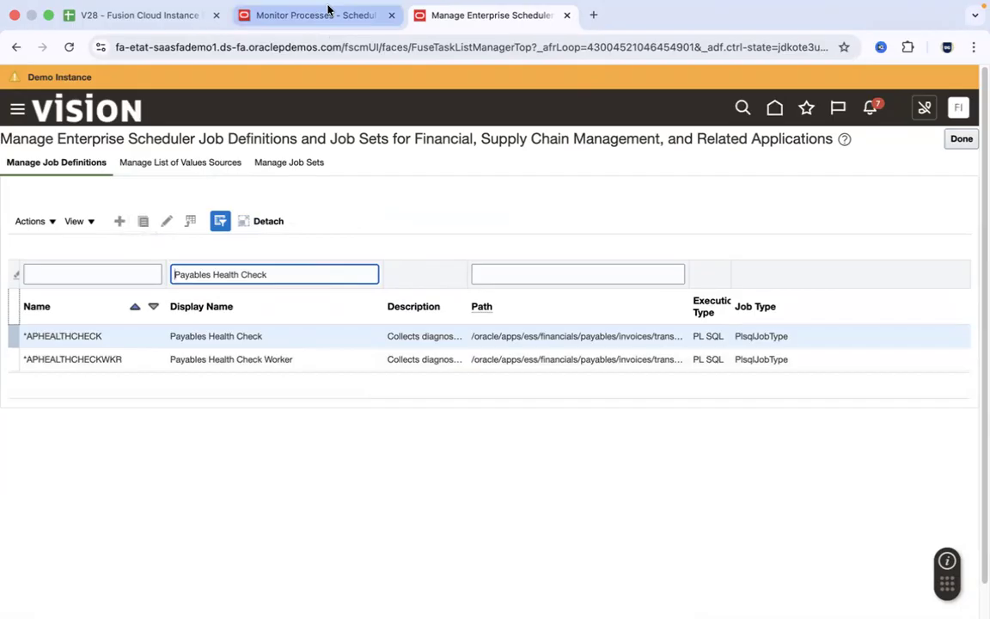
# Step: Open the Payables Health Check job definition for editing and copy its path /oracle/apps/ess/financials/payables/invoices/transactions/
pyautogui.click(278, 341)
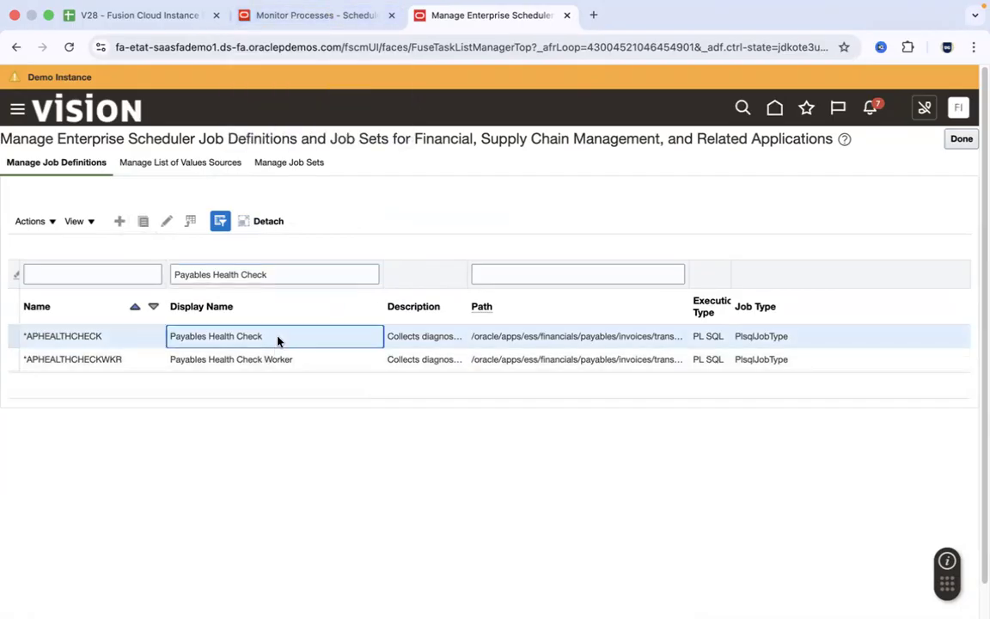
pyautogui.click(167, 220)
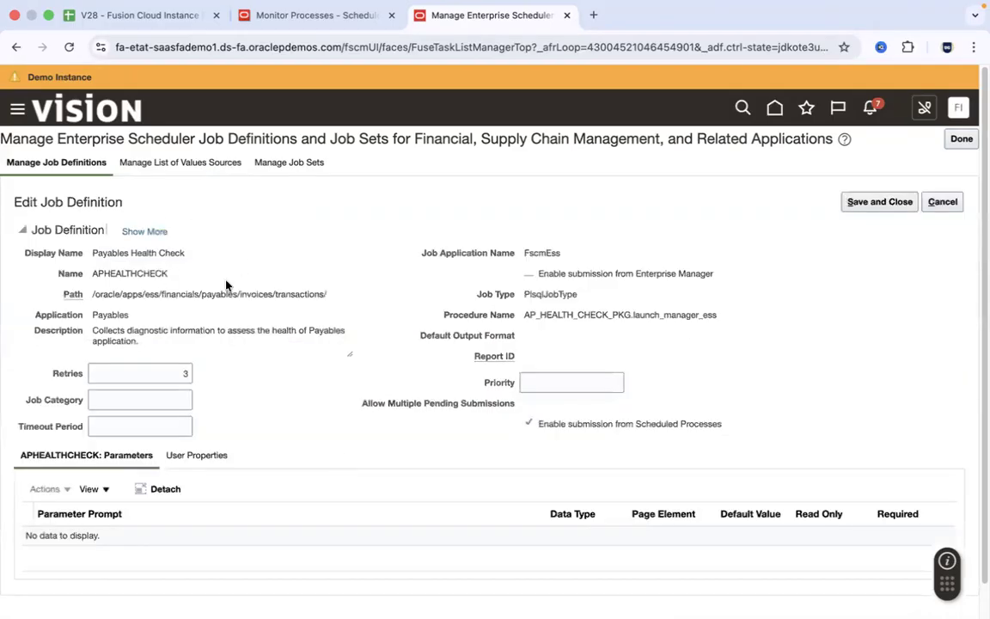
pyautogui.moveTo(91, 294); pyautogui.dragTo(328, 300)
pyautogui.press('super+c')
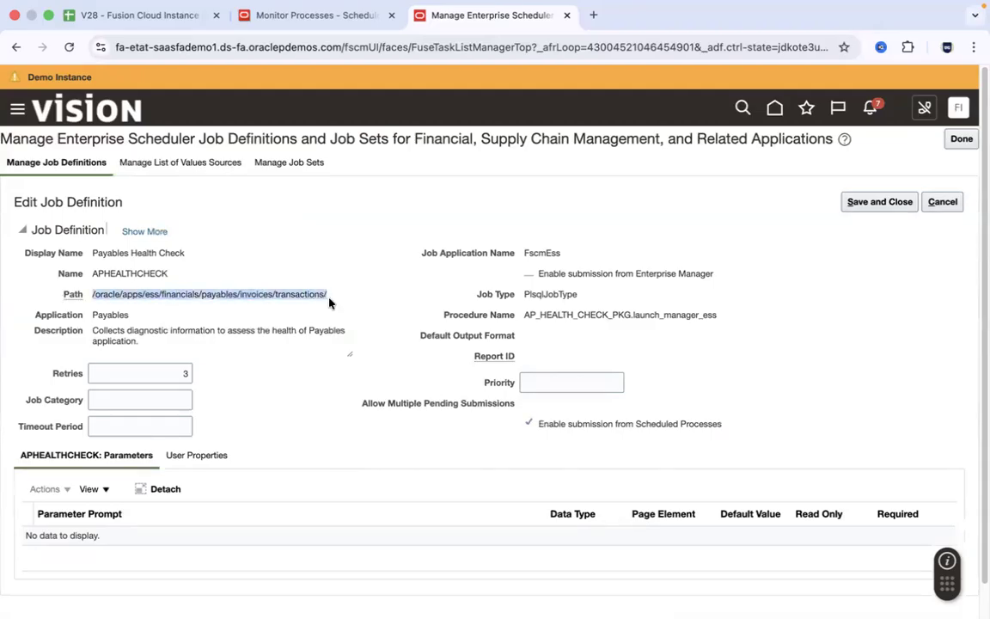
# Step: Set the request's jobPackageName in SoapUI to the copied path /oracle/apps/ess/financials/payables/invoices/transactions/
pyautogui.press('super+Tab')
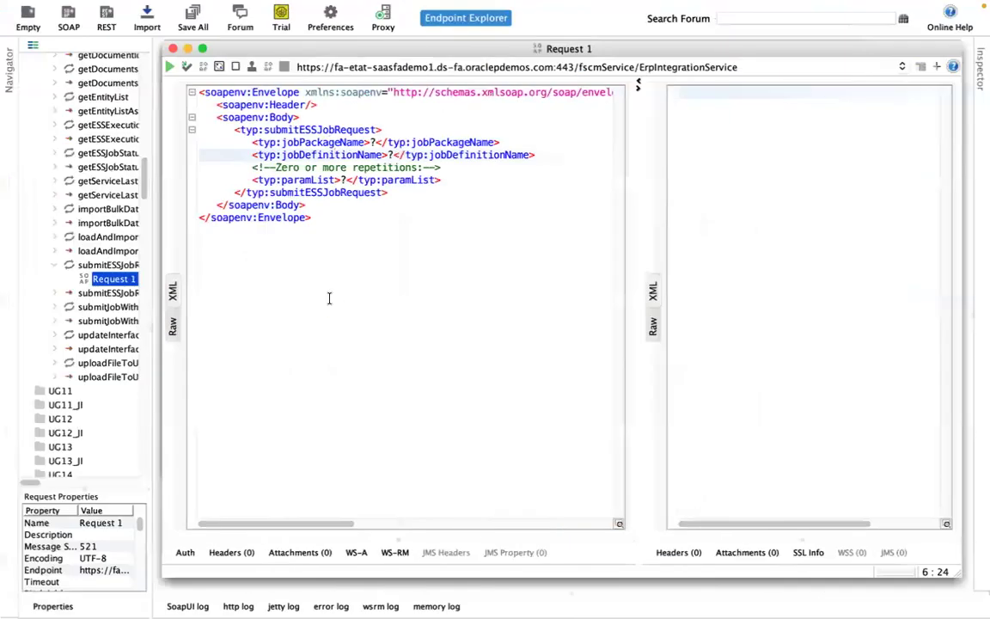
pyautogui.doubleClick(373, 142)
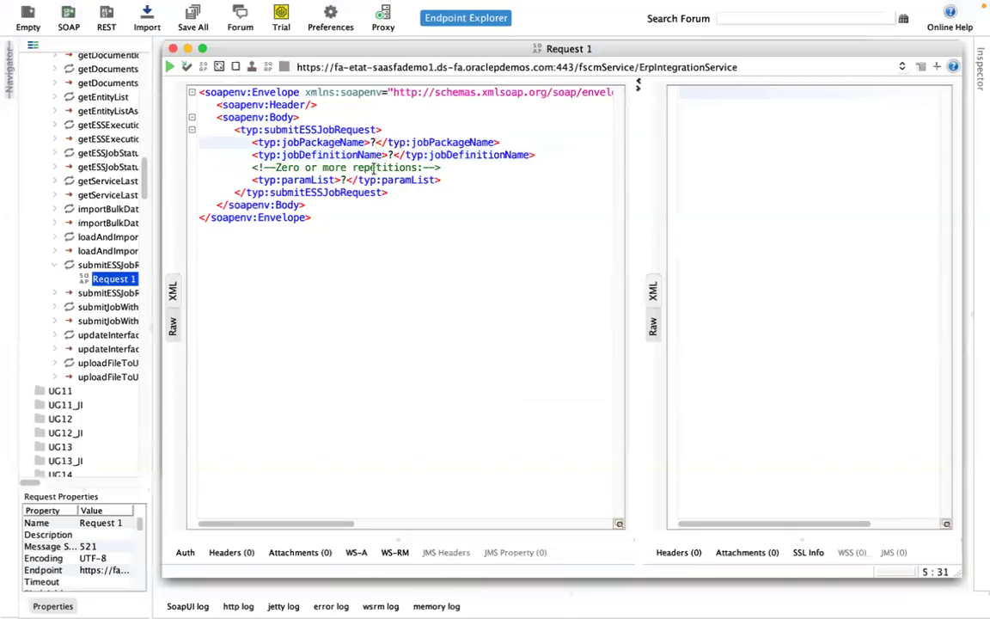
pyautogui.press('super+v')
# Step: Copy the job name APHEALTHCHECK from the Fusion job definition into the SoapUI request's jobDefinitionName
pyautogui.press('super+Tab')
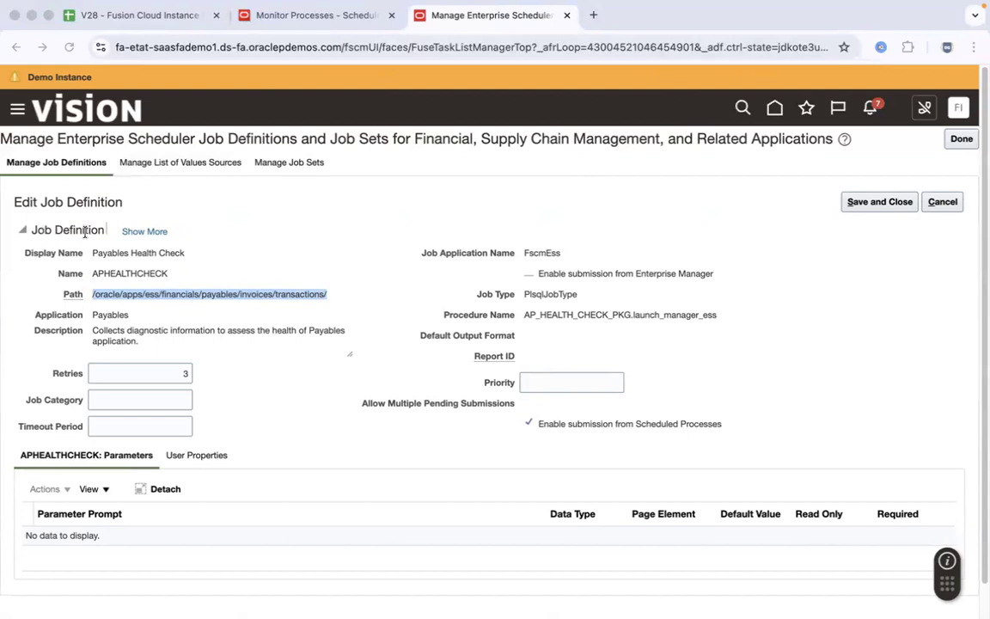
pyautogui.doubleClick(119, 272)
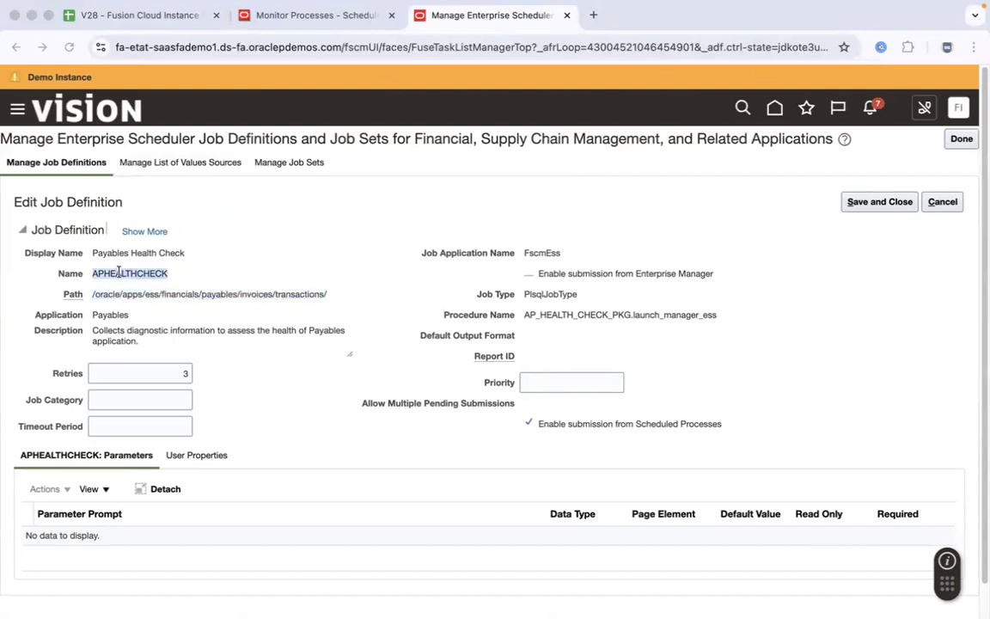
pyautogui.tripleClick(111, 253)
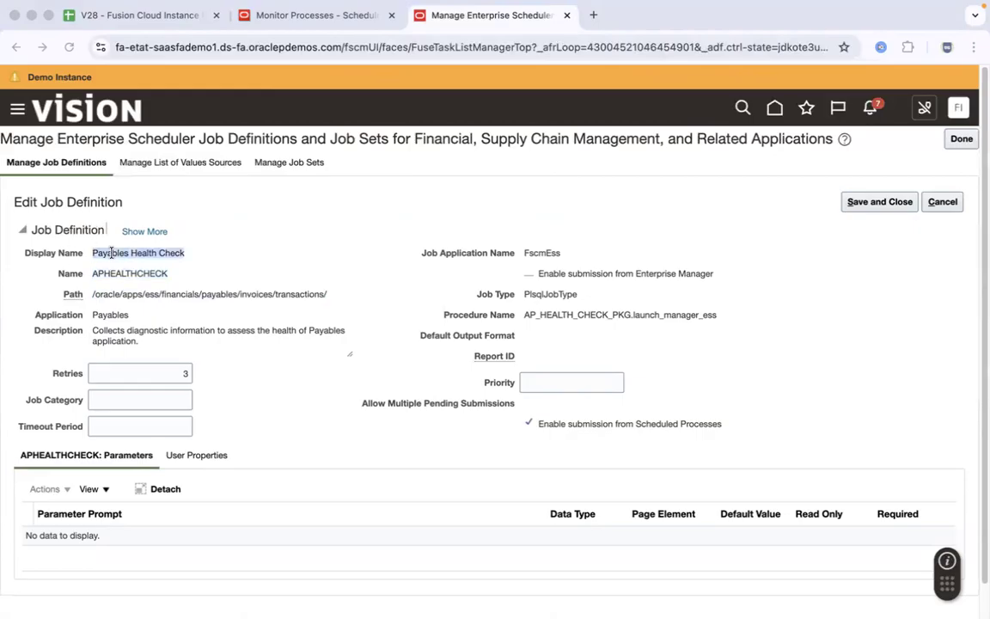
pyautogui.doubleClick(110, 273)
pyautogui.press('super+c')
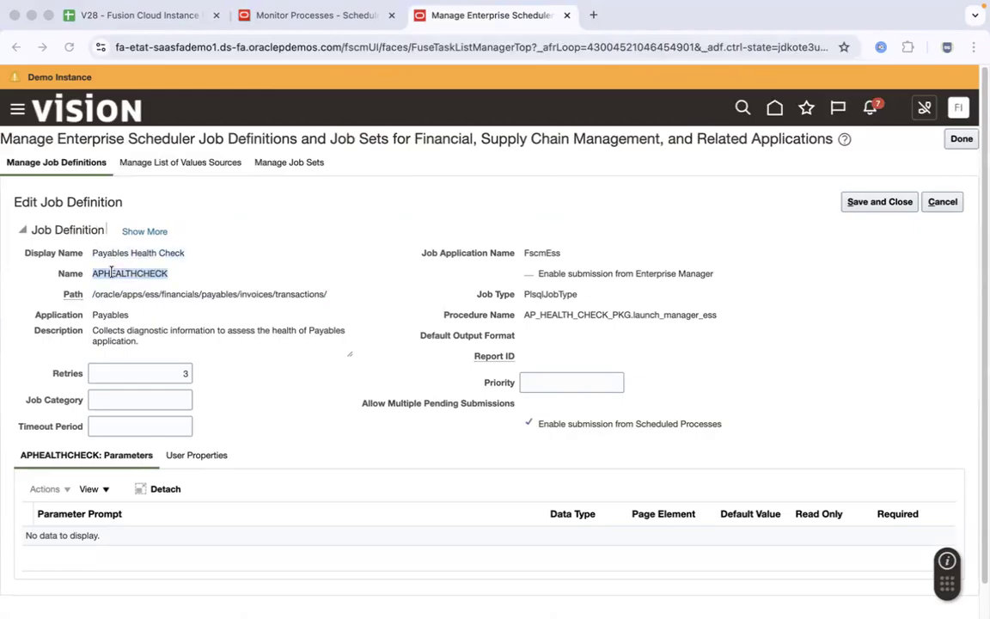
pyautogui.hotkey('ctrl', 'Left')
pyautogui.doubleClick(280, 155)
pyautogui.press('super+v')
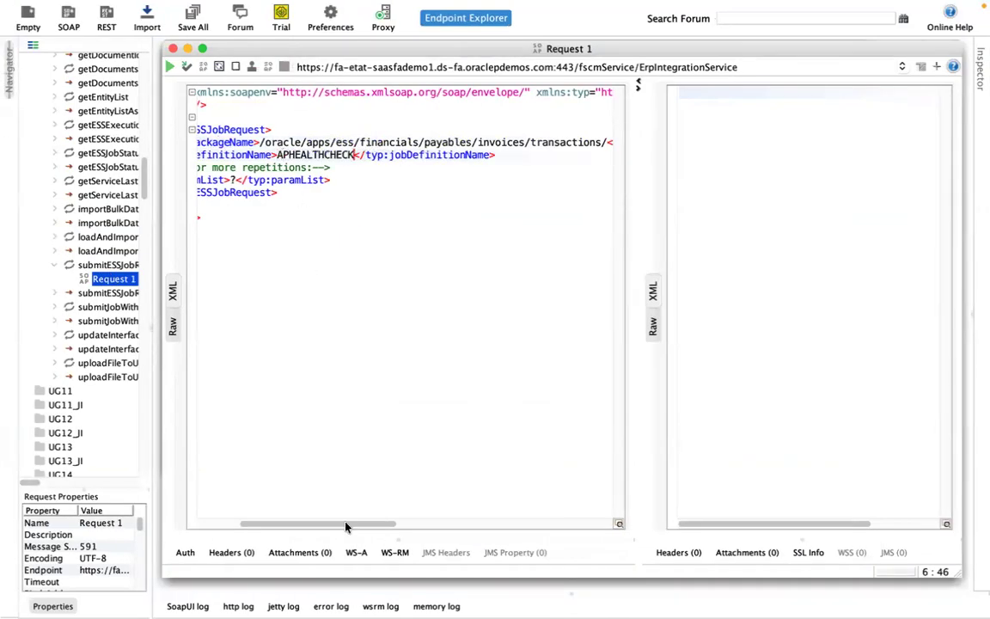
pyautogui.moveTo(345, 527); pyautogui.dragTo(302, 527)
# Step: Check the Payables Health Check job definition in Fusion for parameters and return to the SoapUI request
pyautogui.click(344, 179)
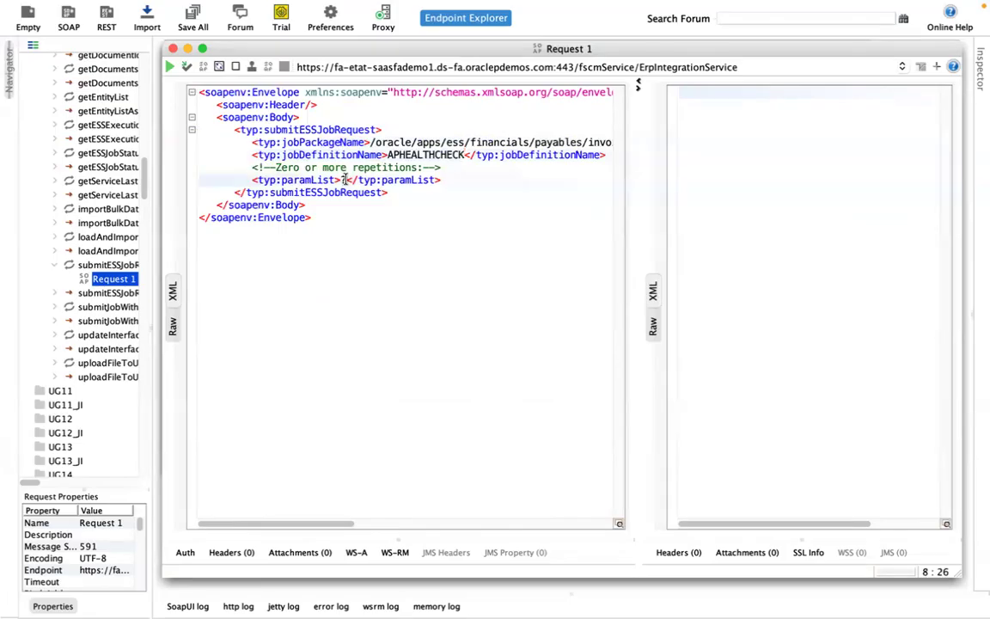
pyautogui.hotkey('ctrl', 'Right')
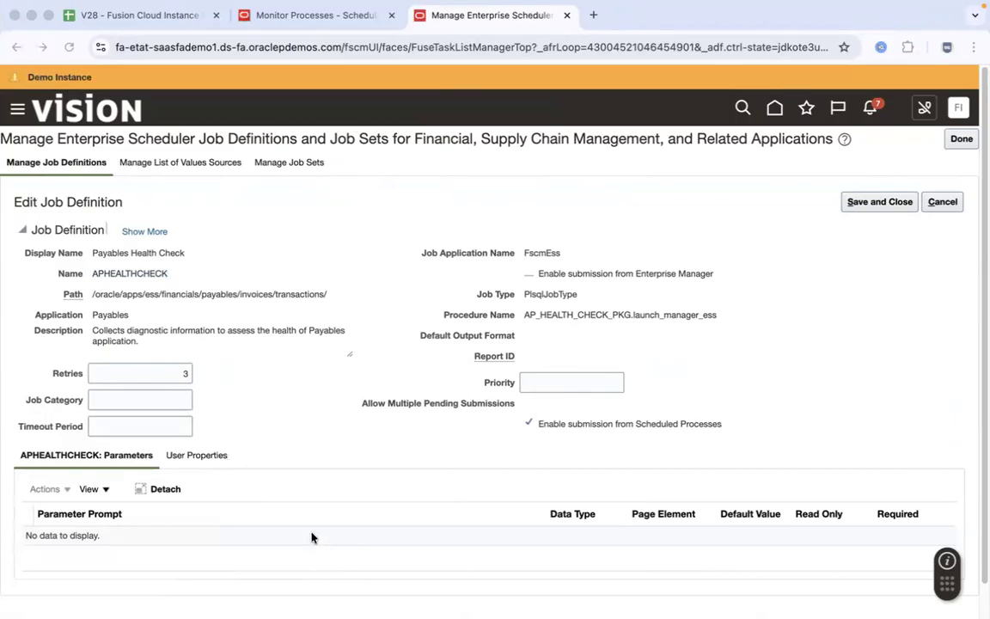
pyautogui.hotkey('ctrl', 'Left')
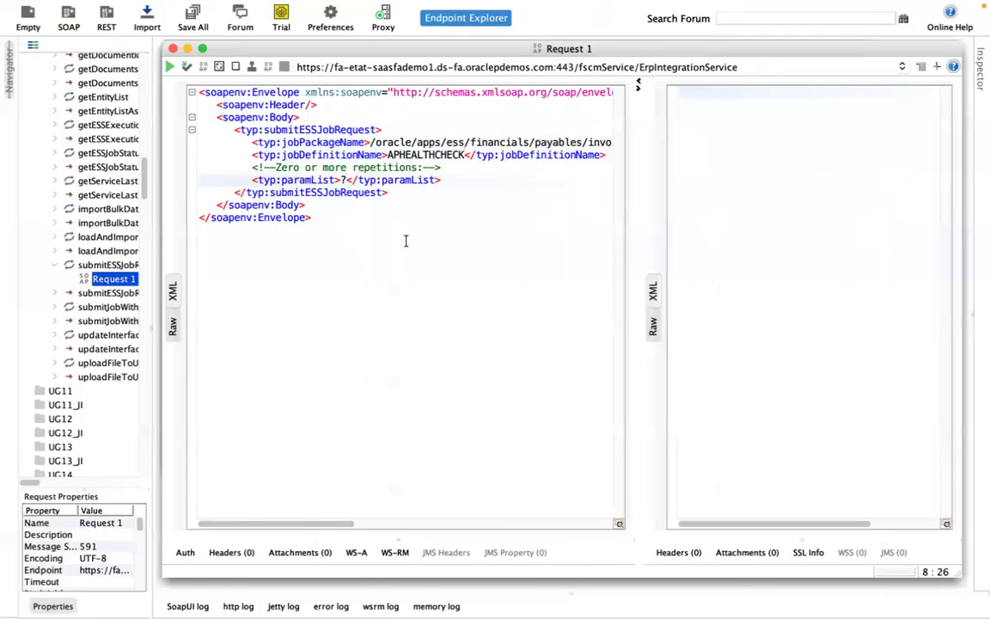
pyautogui.click(418, 155)
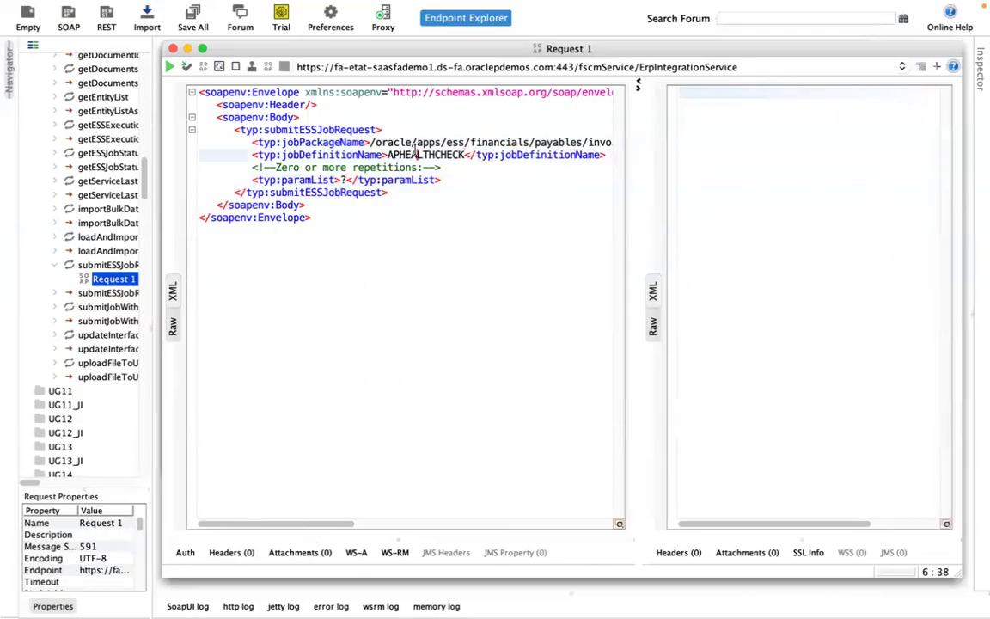
# Step: Try removing the repetitions comment and the paramList line from the request, and undo the deletion
pyautogui.click(258, 168)
pyautogui.keyDown('shift'); pyautogui.click(463, 180); pyautogui.keyUp('shift')
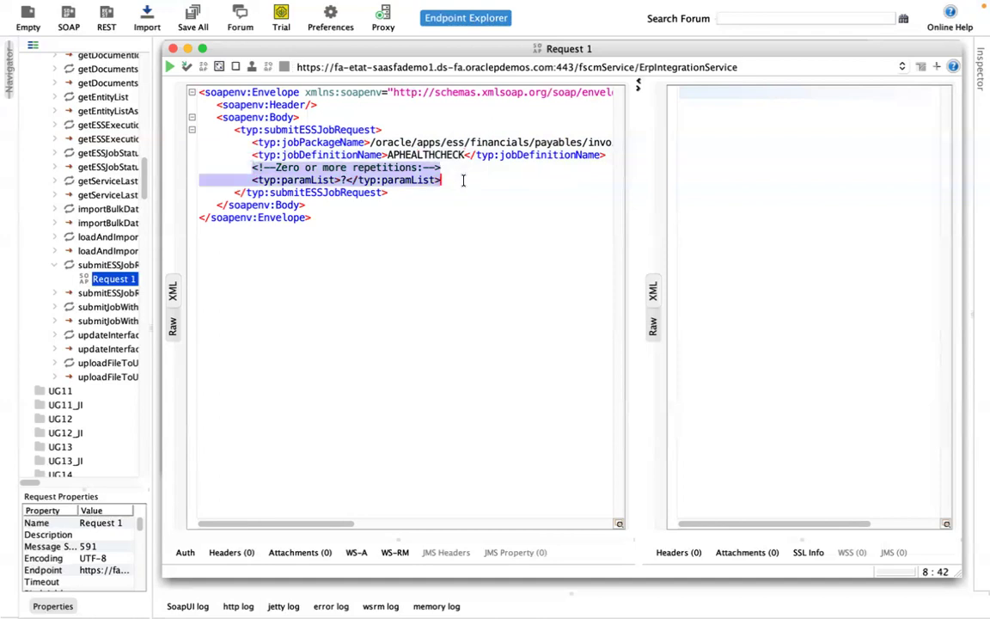
pyautogui.press('Delete')
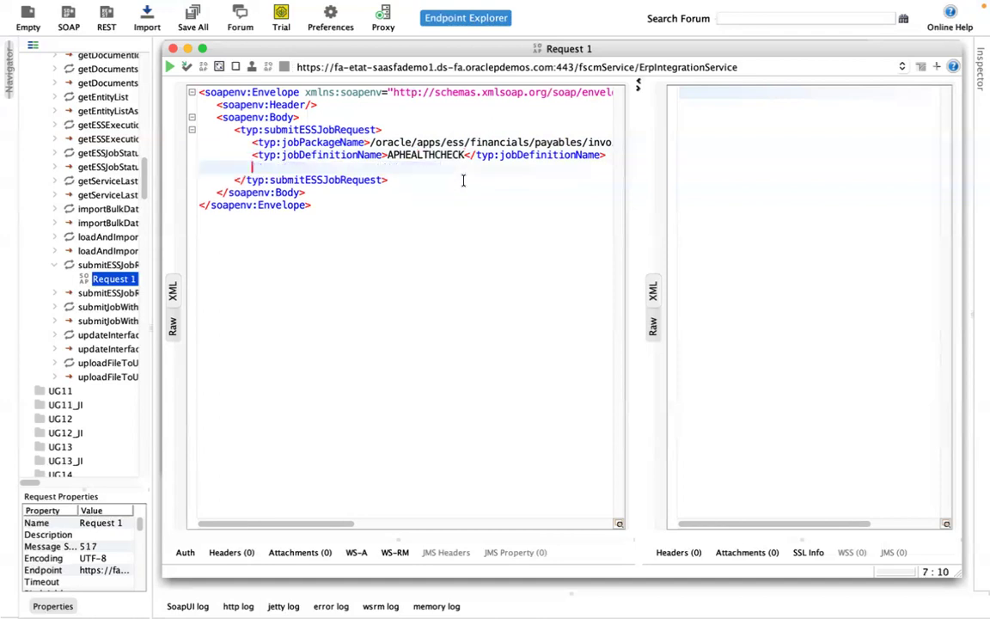
pyautogui.hotkey('ctrl', 'z')
pyautogui.click(458, 154)
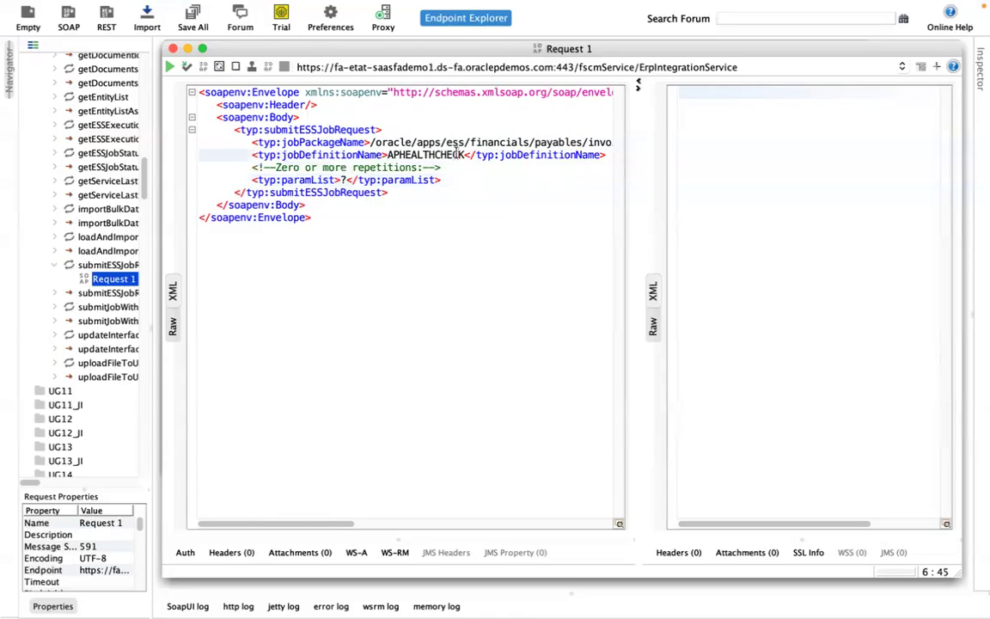
# Step: Replace the paramList placeholder with the sample value param1value
pyautogui.click(345, 180)
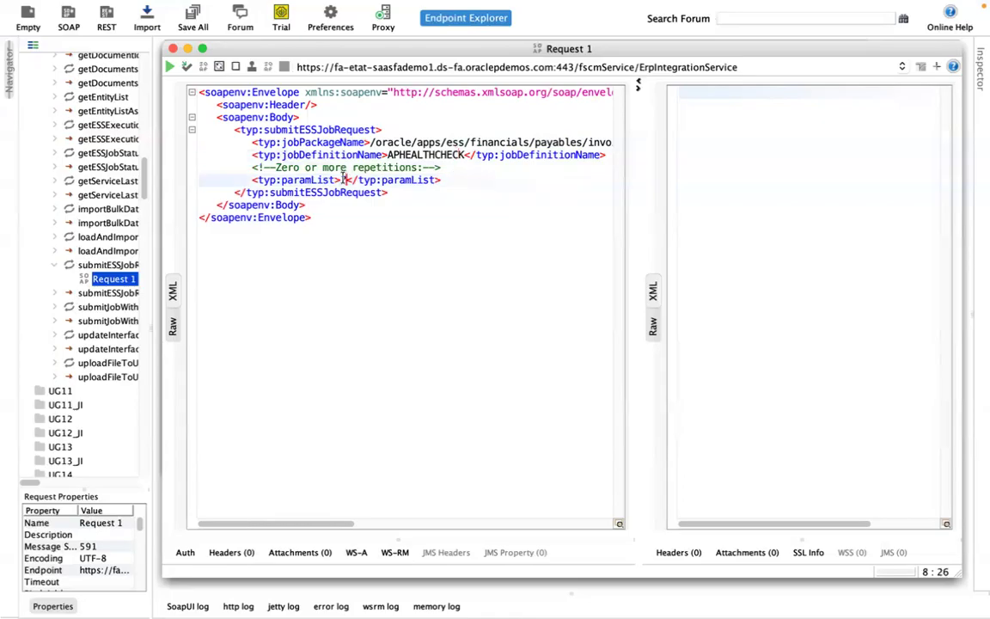
pyautogui.press('BackSpace')
pyautogui.write('para')
pyautogui.write('ml')
pyautogui.write('value')
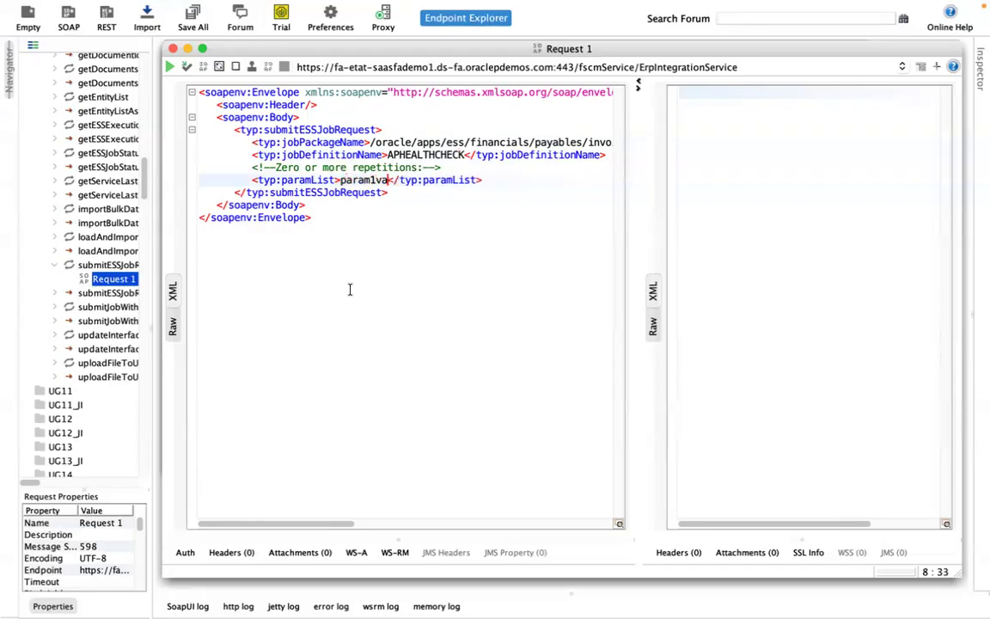
# Step: Duplicate the paramList line twice and set the copies' values to param2value and param3value
pyautogui.click(252, 180)
pyautogui.keyDown('shift'); pyautogui.click(530, 179); pyautogui.keyUp('shift')
pyautogui.hotkey('ctrl', 'c')
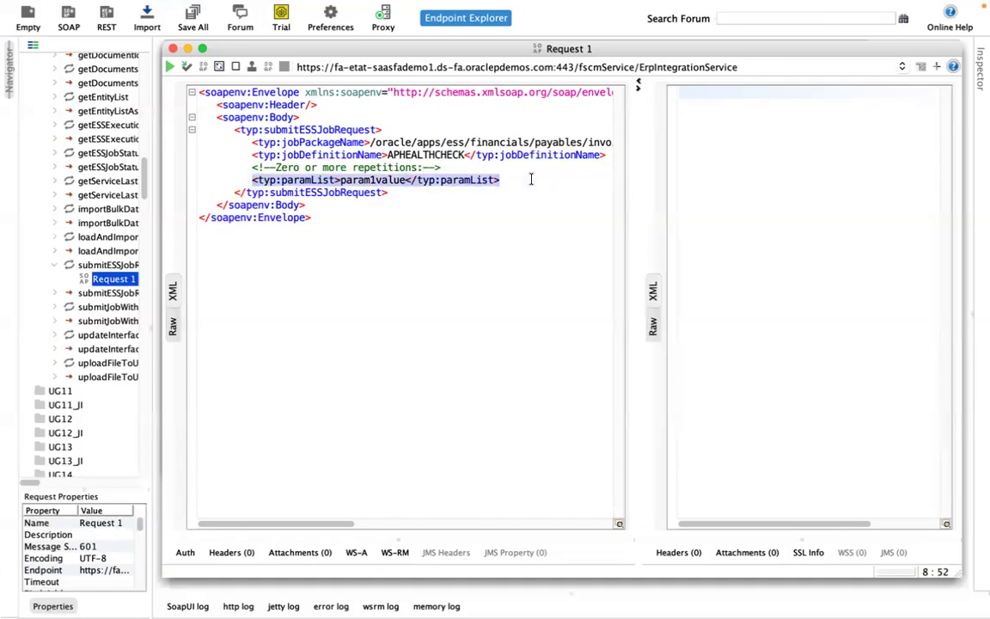
pyautogui.press('Right')
pyautogui.press('Return')
pyautogui.hotkey('ctrl', 'v')
pyautogui.press('Return')
pyautogui.hotkey('ctrl', 'v')
pyautogui.click(375, 193)
pyautogui.press('Down')
pyautogui.press('BackSpace')
pyautogui.write('3')
pyautogui.click(403, 179)
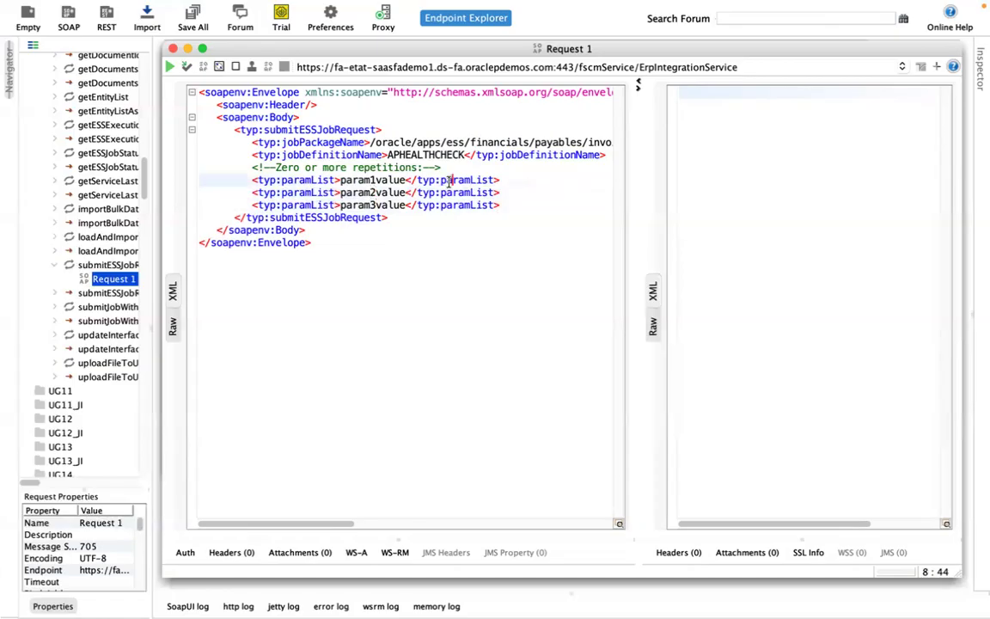
pyautogui.doubleClick(311, 179)
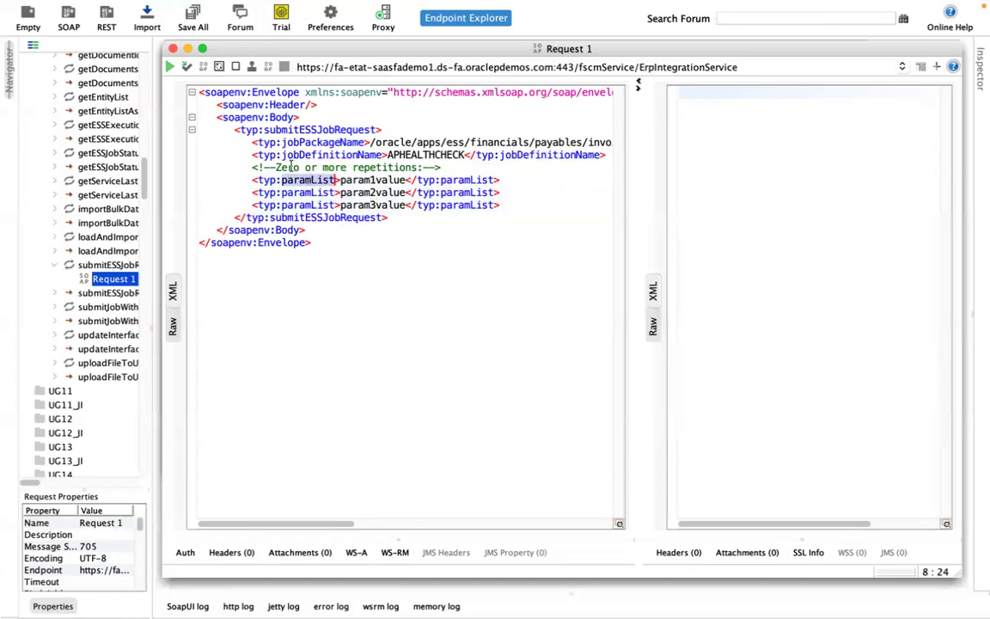
pyautogui.click(290, 167)
pyautogui.click(341, 168)
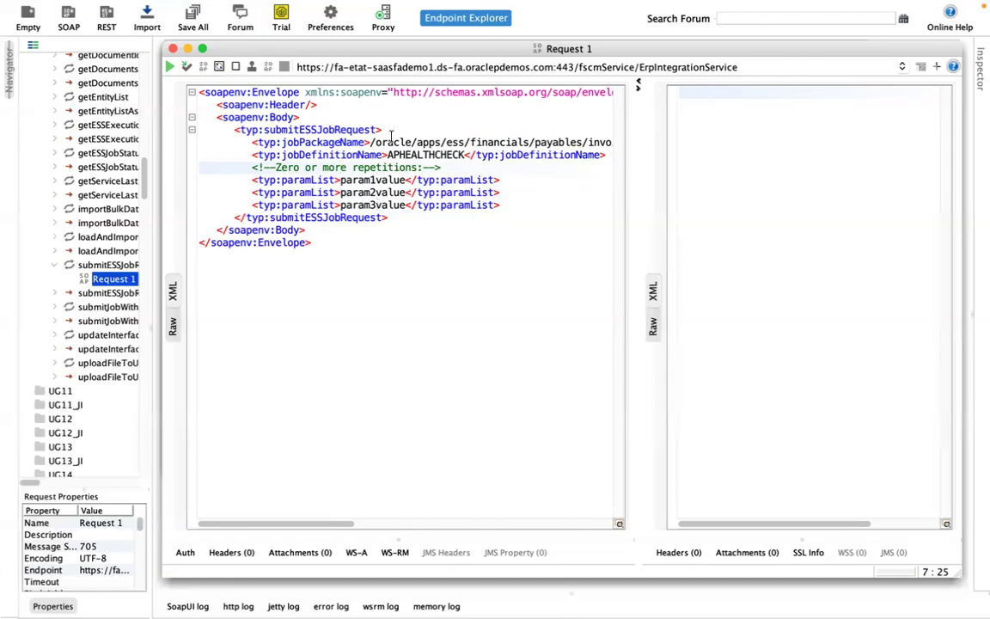
pyautogui.click(326, 179)
pyautogui.click(328, 193)
pyautogui.click(327, 204)
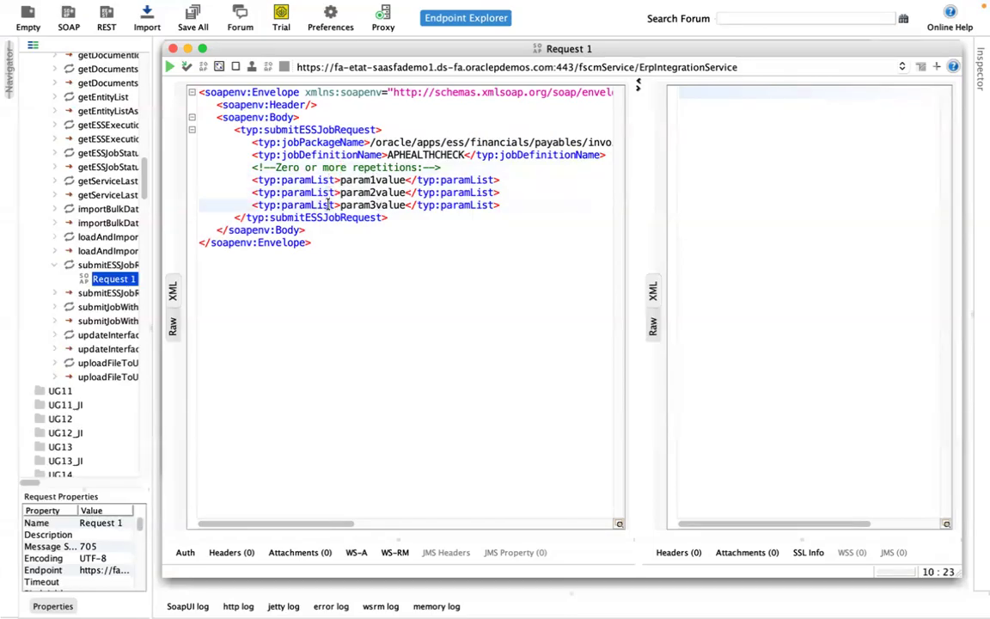
# Step: Clear the value of the second paramList line, keeping its empty tags in place
pyautogui.click(427, 154)
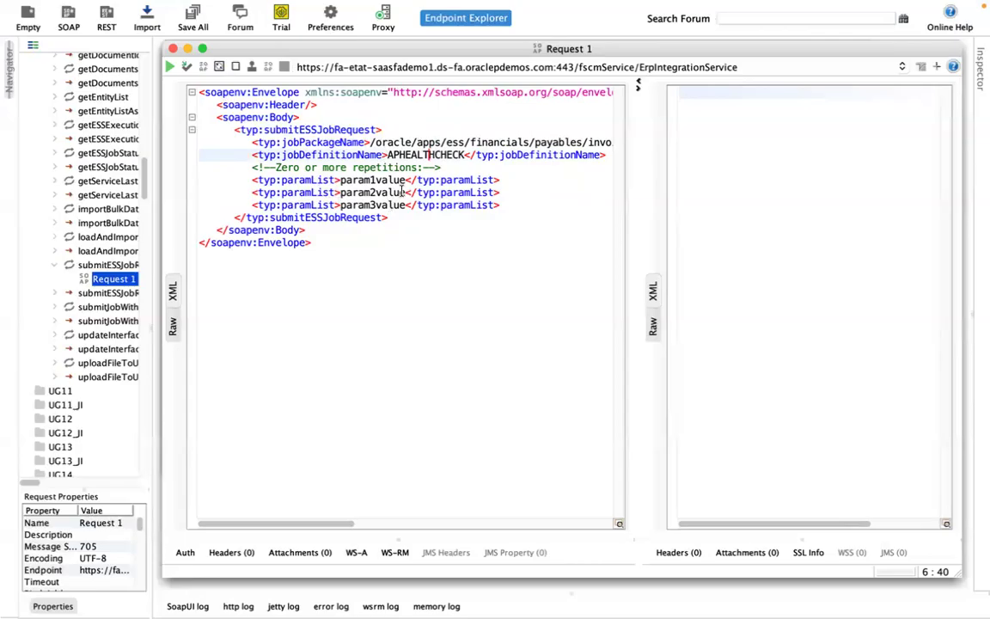
pyautogui.doubleClick(402, 192)
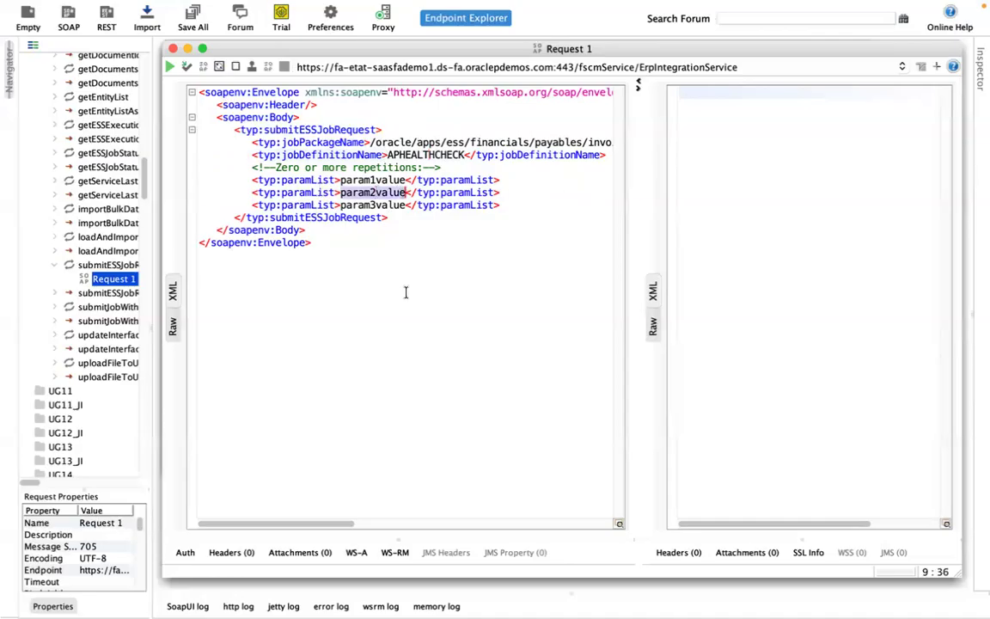
pyautogui.press('BackSpace')
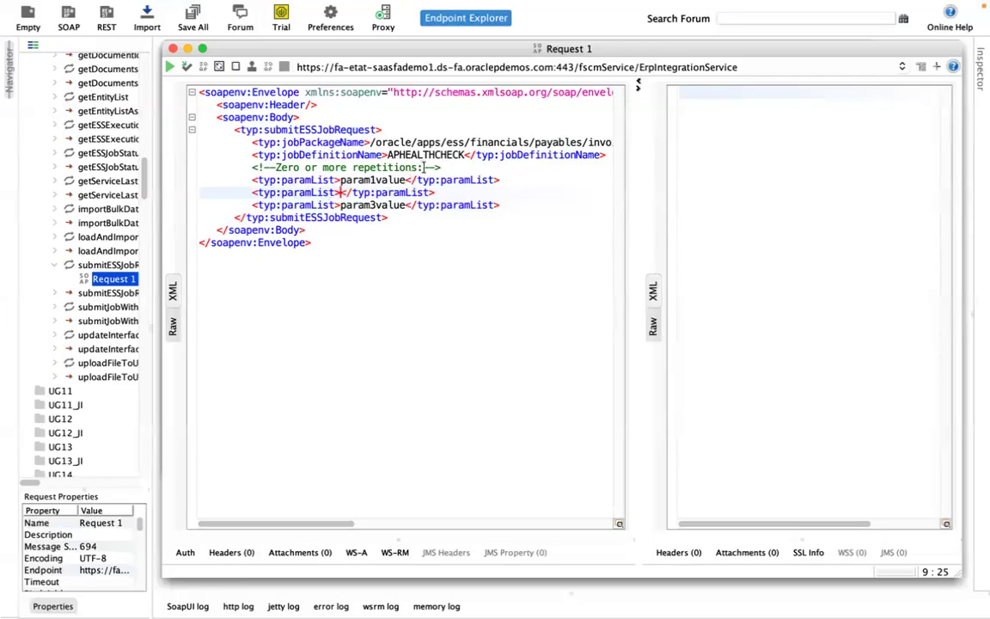
# Step: Delete the repetitions comment and all three paramList lines, including the leftover blank line, from the request
pyautogui.click(246, 167)
pyautogui.keyDown('shift'); pyautogui.click(530, 205); pyautogui.keyUp('shift')
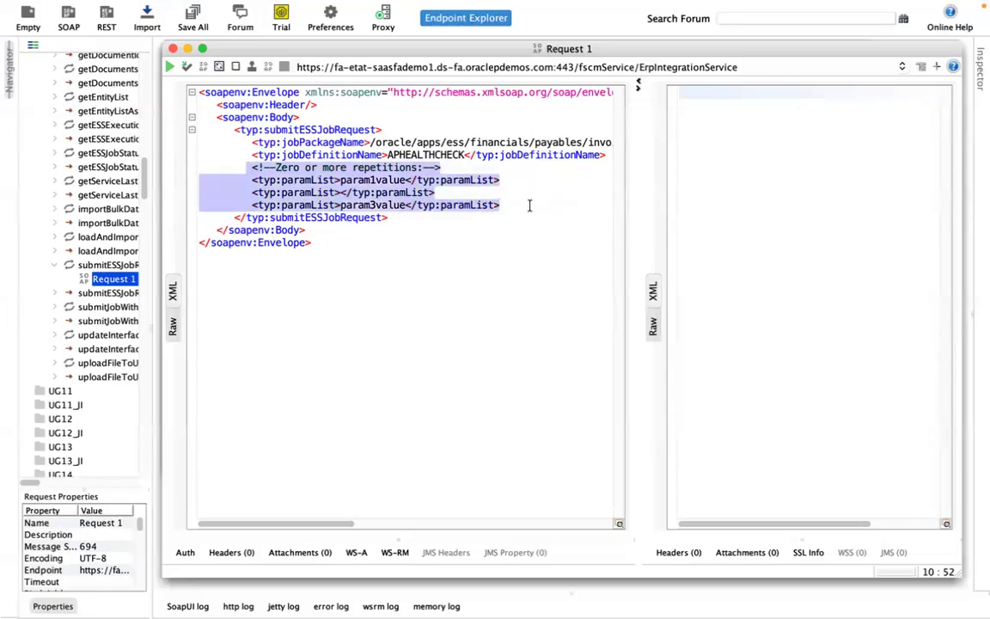
pyautogui.press('Delete')
pyautogui.press('BackSpace')
pyautogui.press('BackSpace')
pyautogui.press('BackSpace')
pyautogui.press('BackSpace')
pyautogui.press('BackSpace')
pyautogui.press('BackSpace')
pyautogui.press('BackSpace')
pyautogui.press('BackSpace')
pyautogui.press('BackSpace')
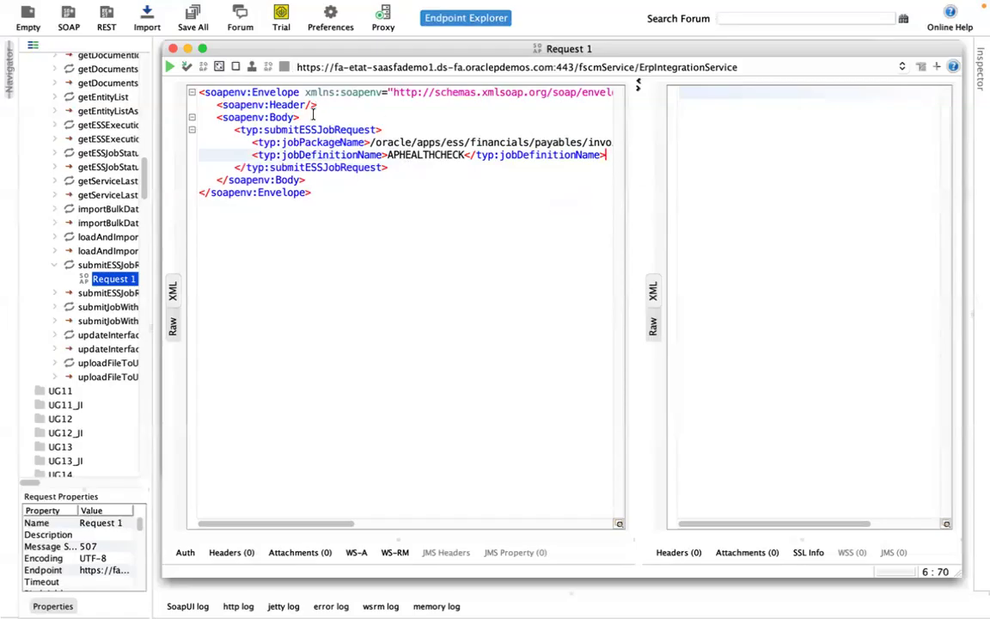
pyautogui.click(439, 142)
pyautogui.click(439, 155)
pyautogui.click(338, 129)
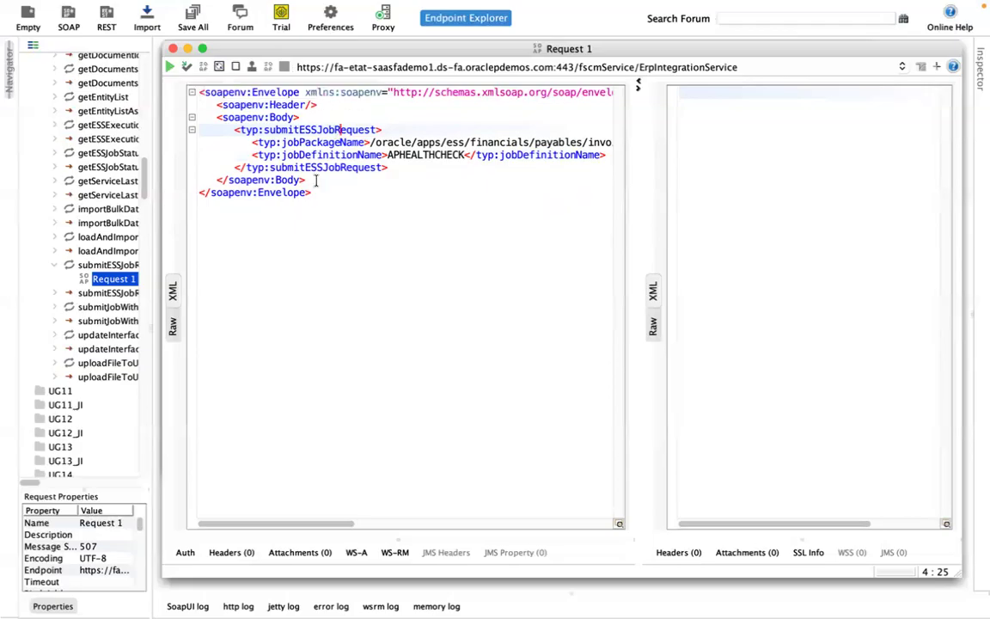
# Step: Review both instance URLs and their login entries in the Fusion Cloud Instance Details spreadsheet
pyautogui.press('super+Tab')
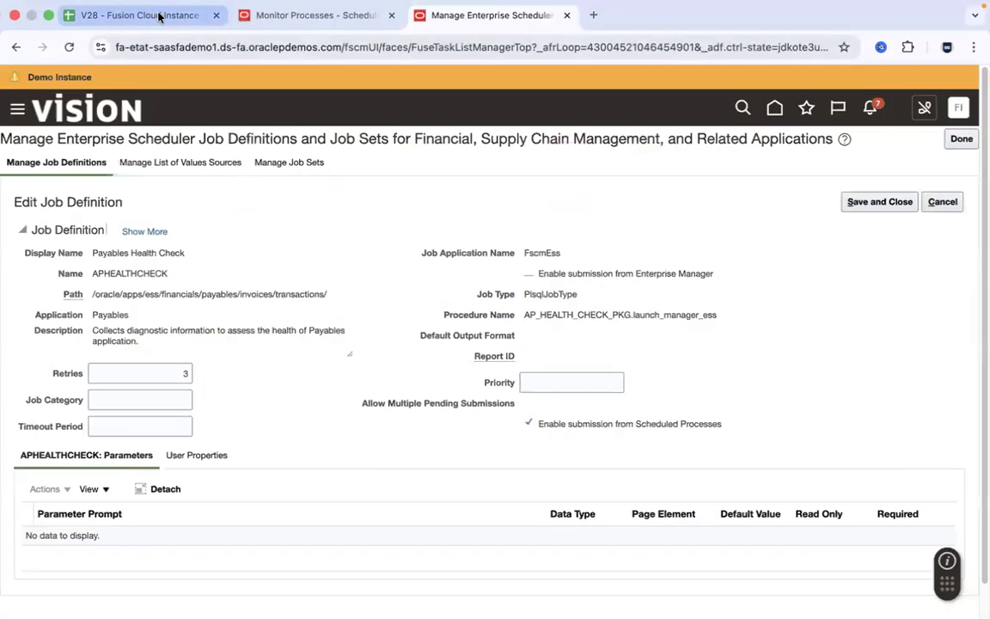
pyautogui.click(146, 16)
pyautogui.click(197, 208)
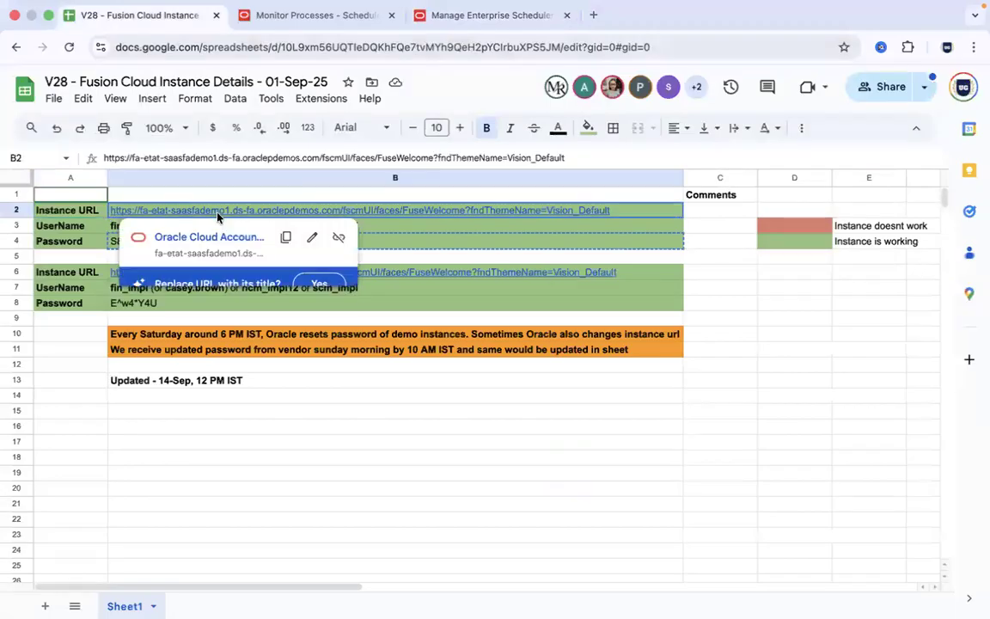
pyautogui.click(92, 212)
pyautogui.press('Right')
pyautogui.press('Left')
pyautogui.press('Down')
pyautogui.press('Down')
pyautogui.press('Down')
pyautogui.press('Down')
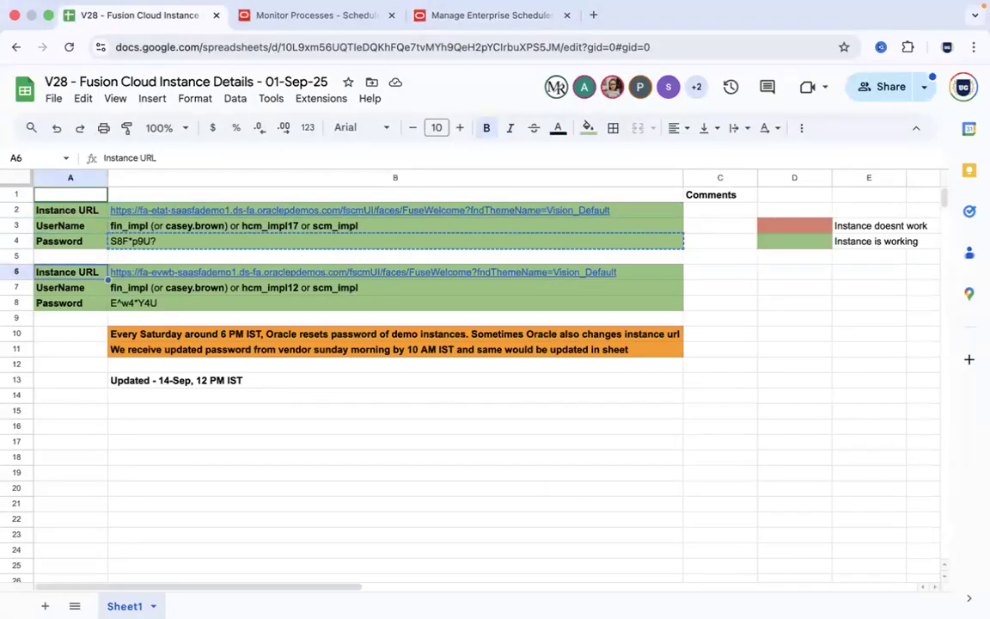
pyautogui.press('Right')
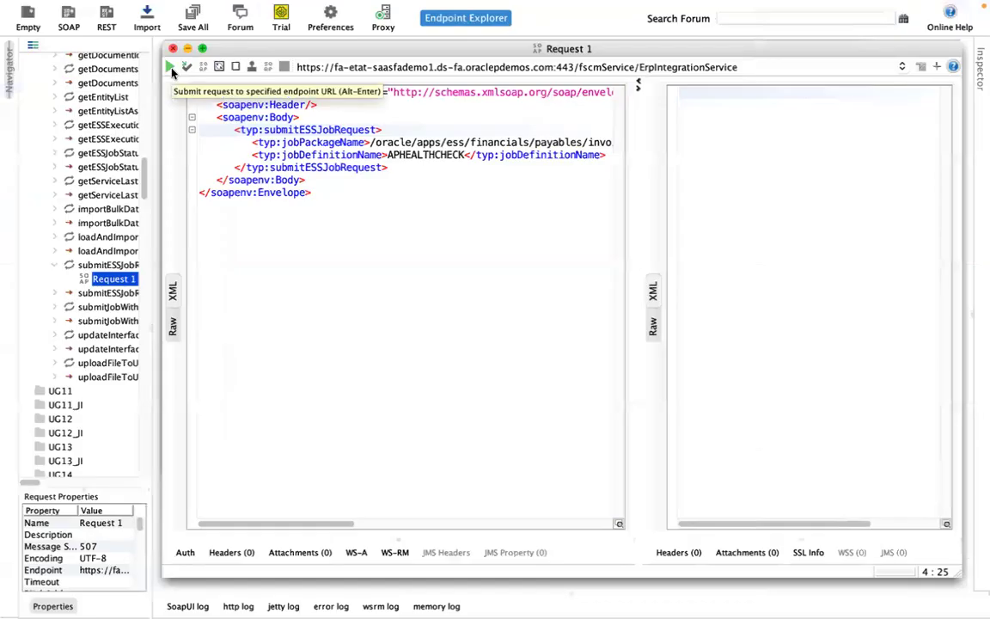
# Step: Select the host name in the SoapUI request's endpoint URL and compare it with the ErpIntegrationService WSDL address in the browser
pyautogui.moveTo(68, 9)
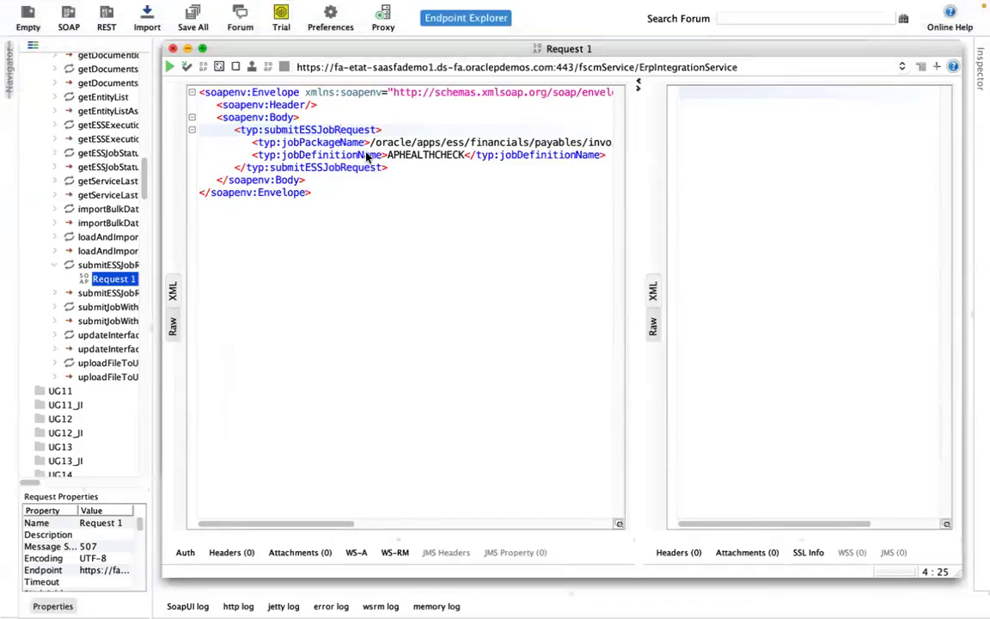
pyautogui.click(328, 144)
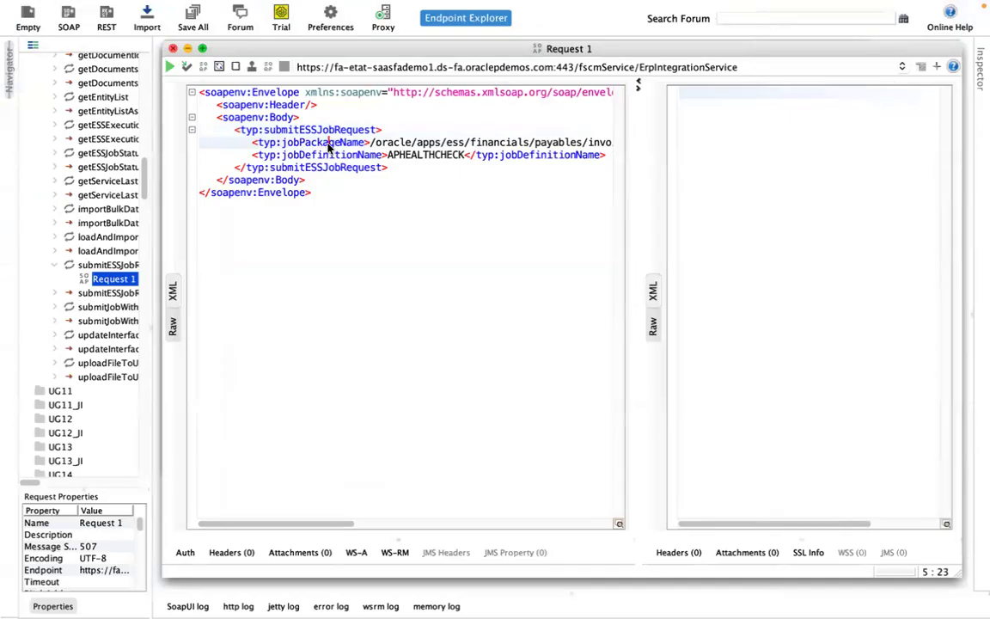
pyautogui.moveTo(335, 67); pyautogui.dragTo(554, 67)
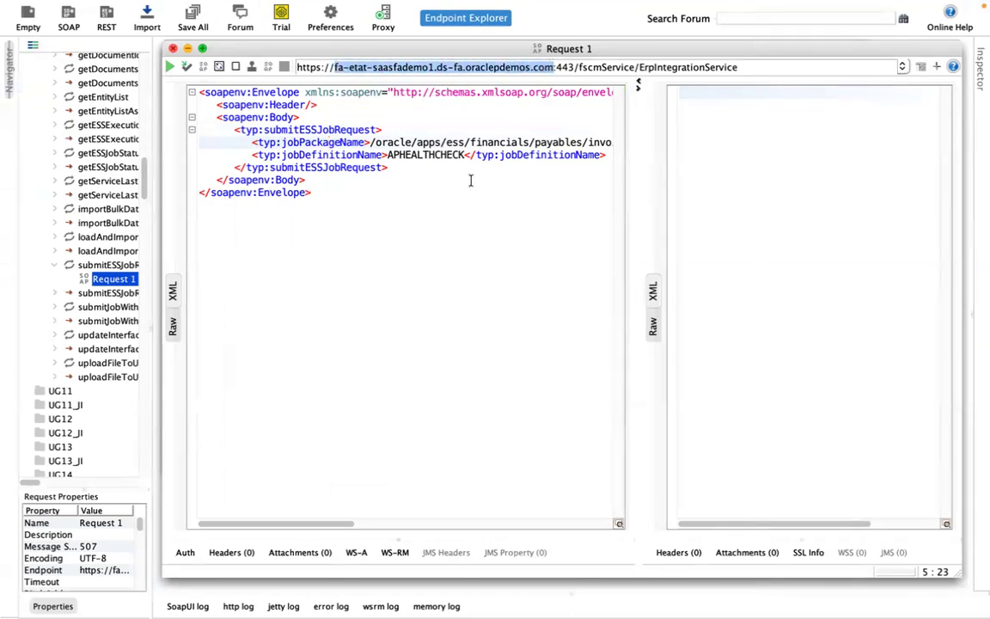
pyautogui.press('super+Tab')
pyautogui.press('super+Tab')
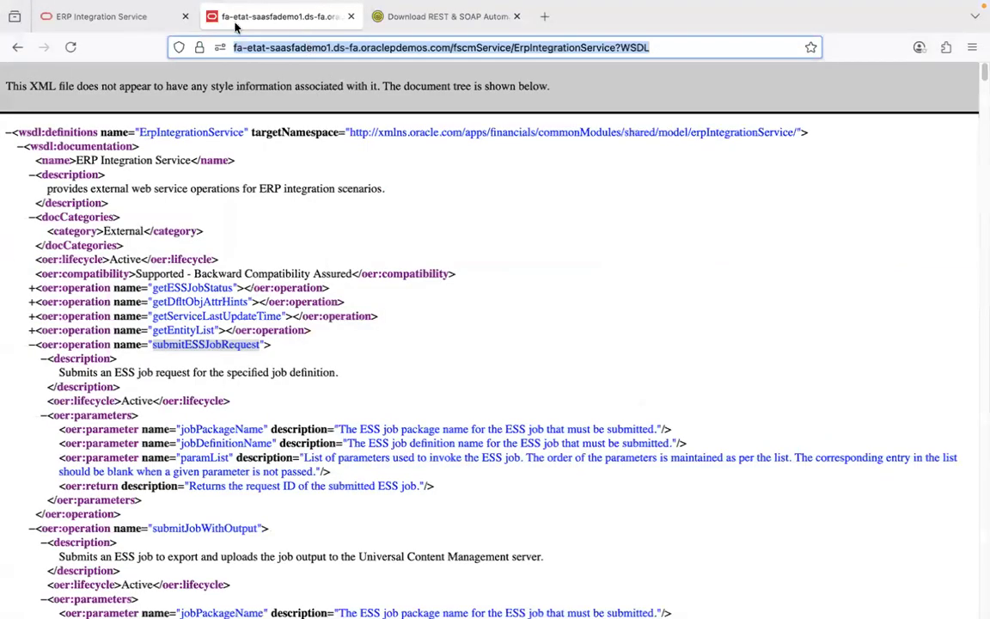
# Step: Check the Service WSDL URL pattern in the ERP Integration Service documentation, then submit the APHEALTHCHECK job request to the SoapUI endpoint
pyautogui.click(112, 19)
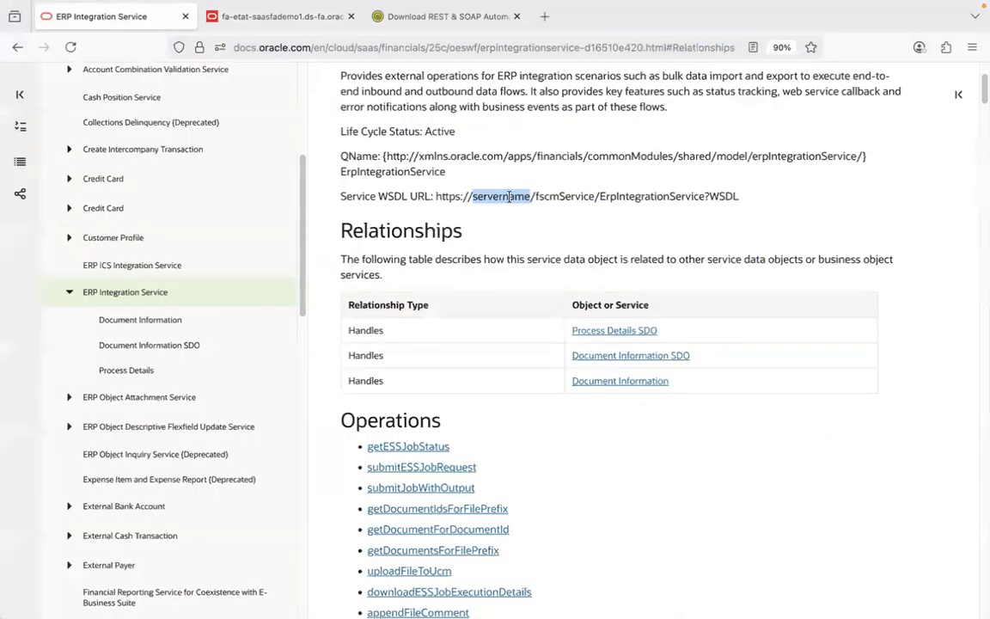
pyautogui.press('super+Tab')
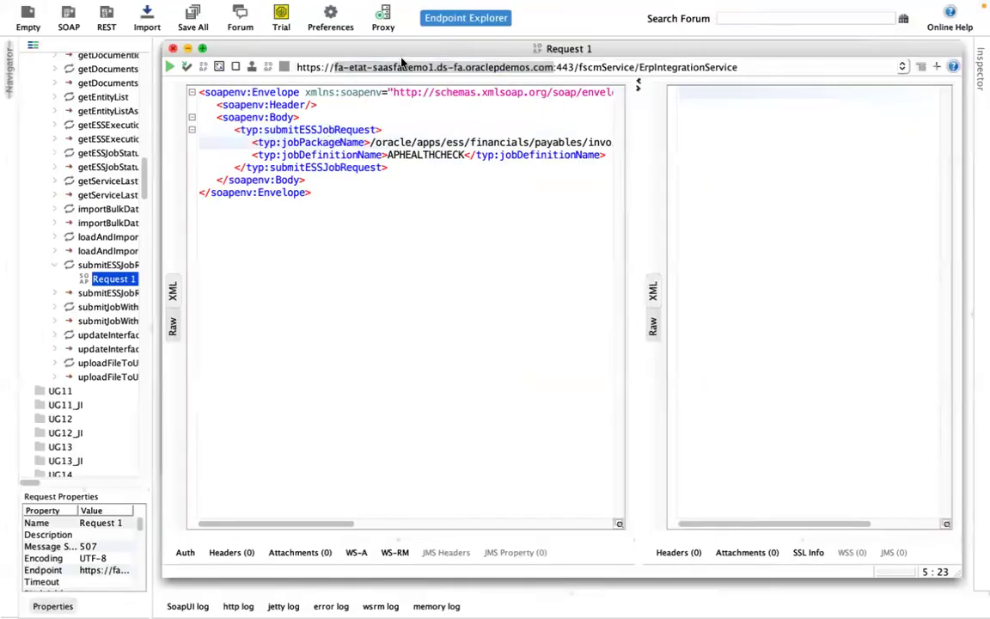
pyautogui.click(400, 66)
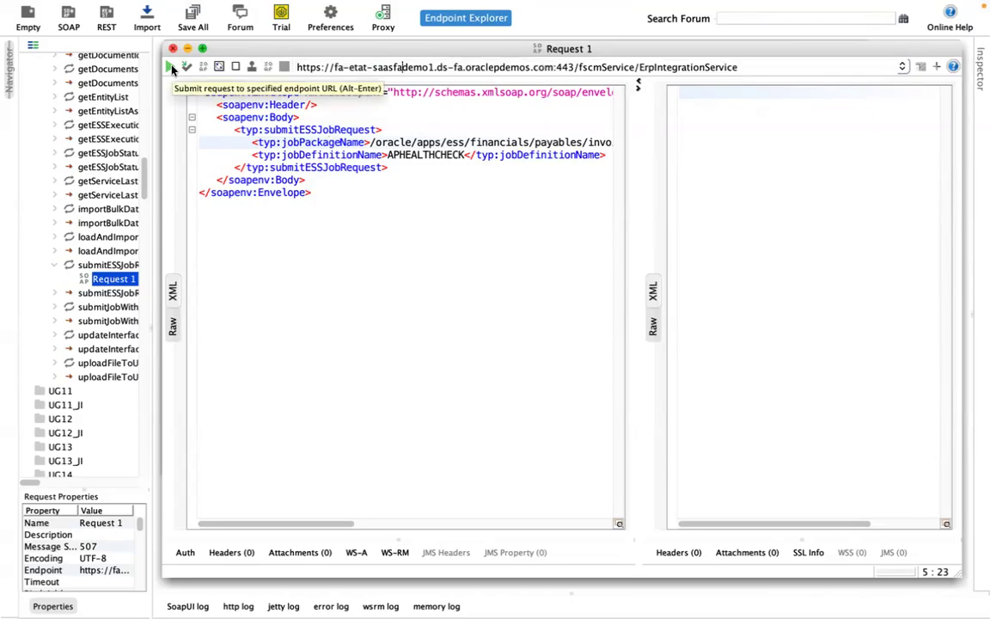
pyautogui.click(441, 155)
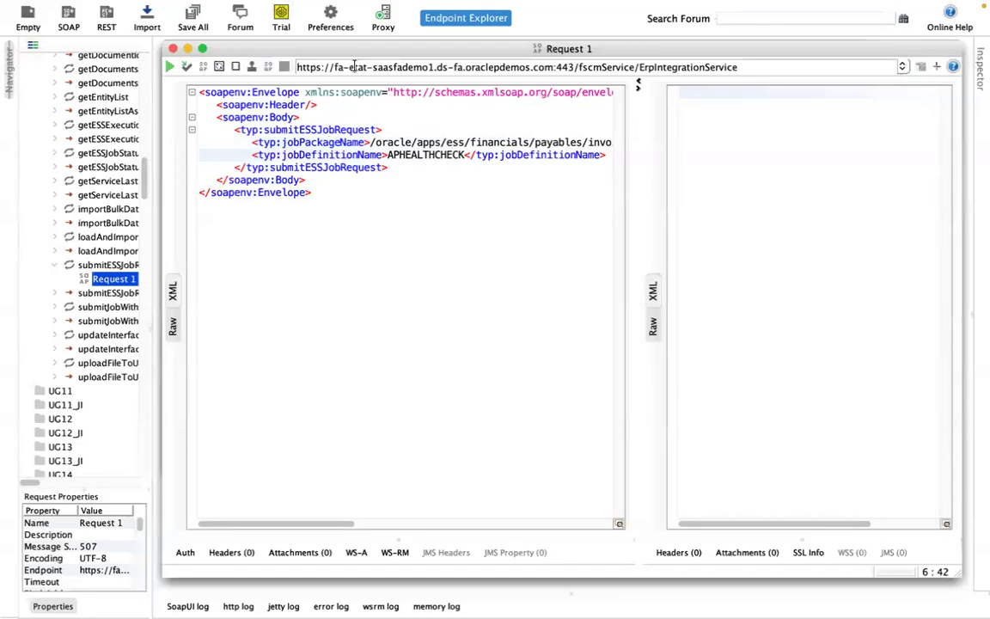
pyautogui.click(170, 66)
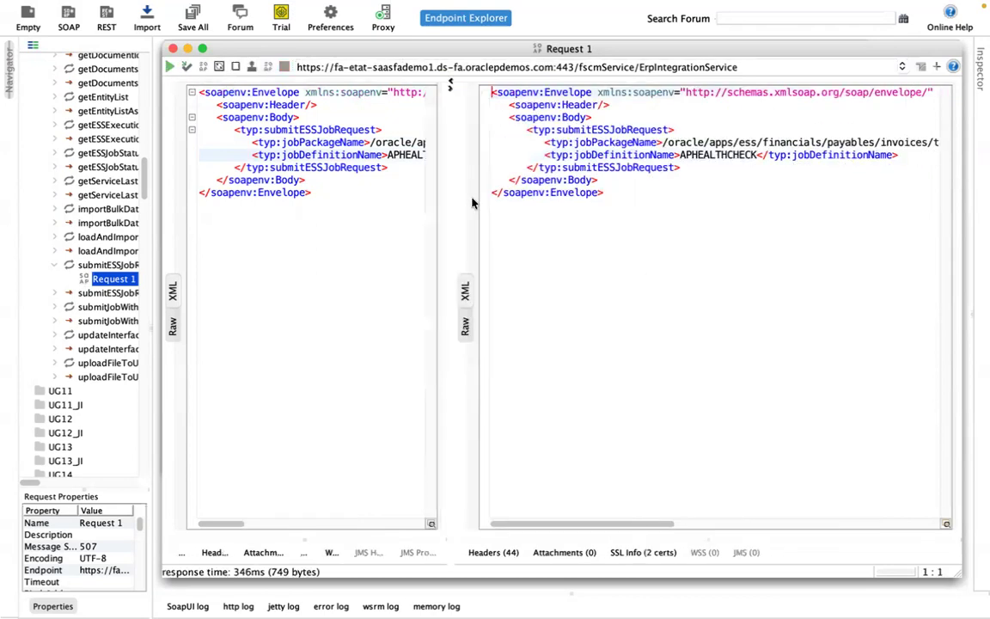
# Step: Widen the request pane and examine the HTTP status line in the raw view of the response
pyautogui.moveTo(472, 203); pyautogui.dragTo(574, 203)
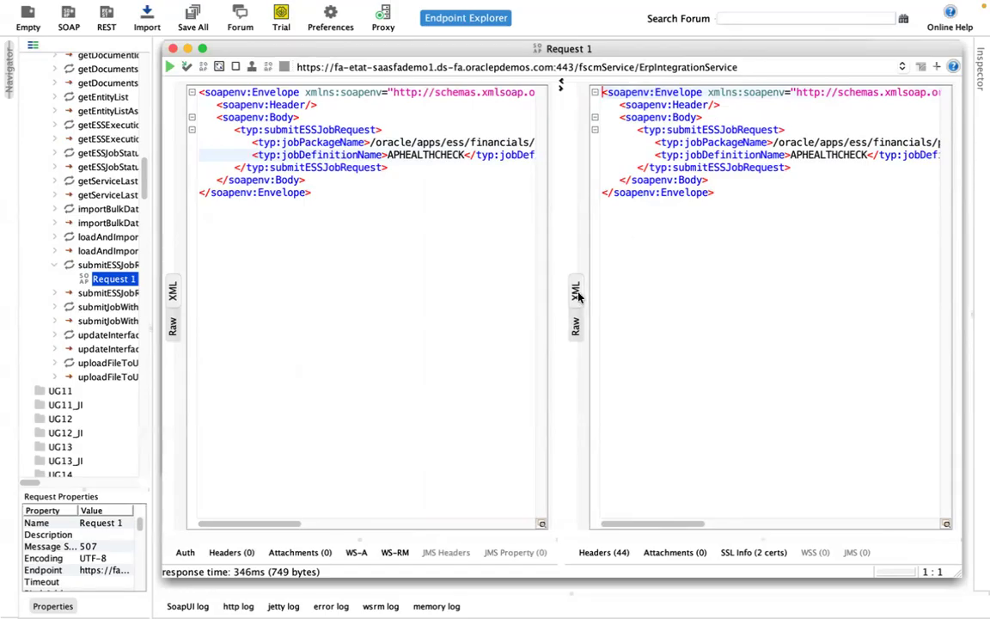
pyautogui.click(575, 327)
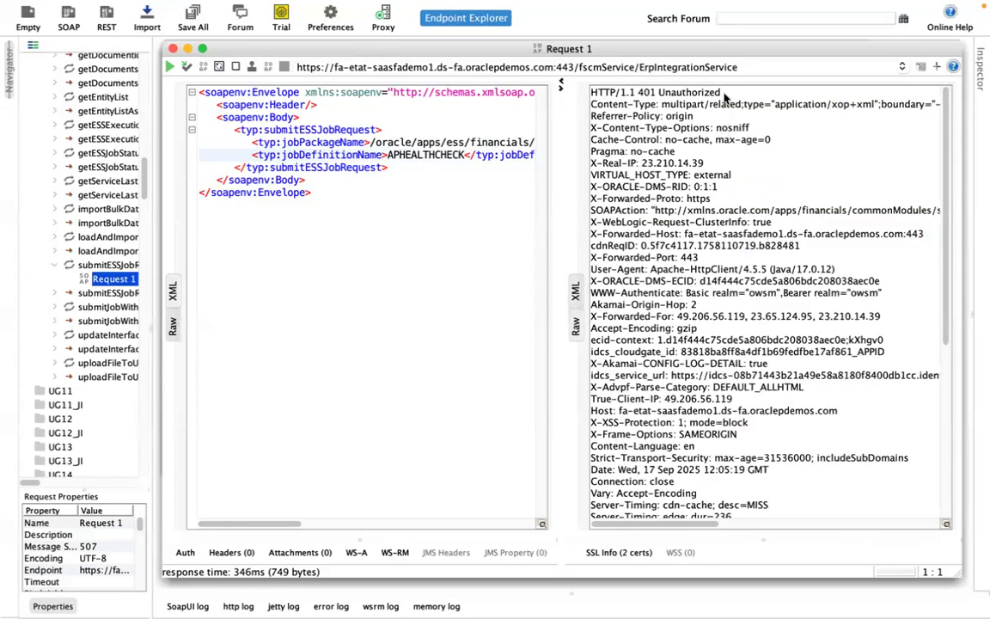
pyautogui.moveTo(725, 97); pyautogui.dragTo(537, 90)
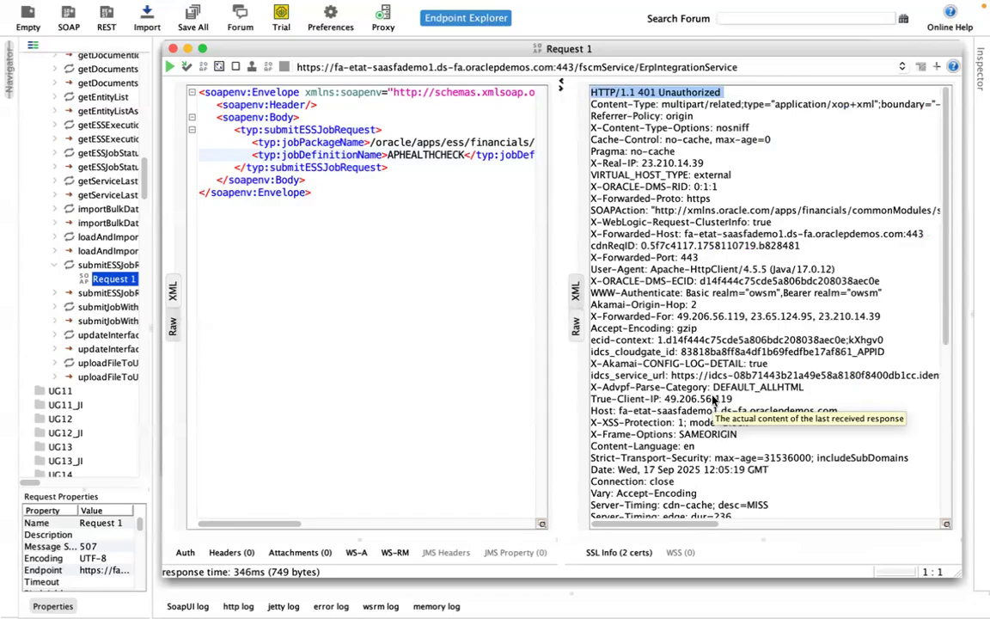
pyautogui.click(688, 93)
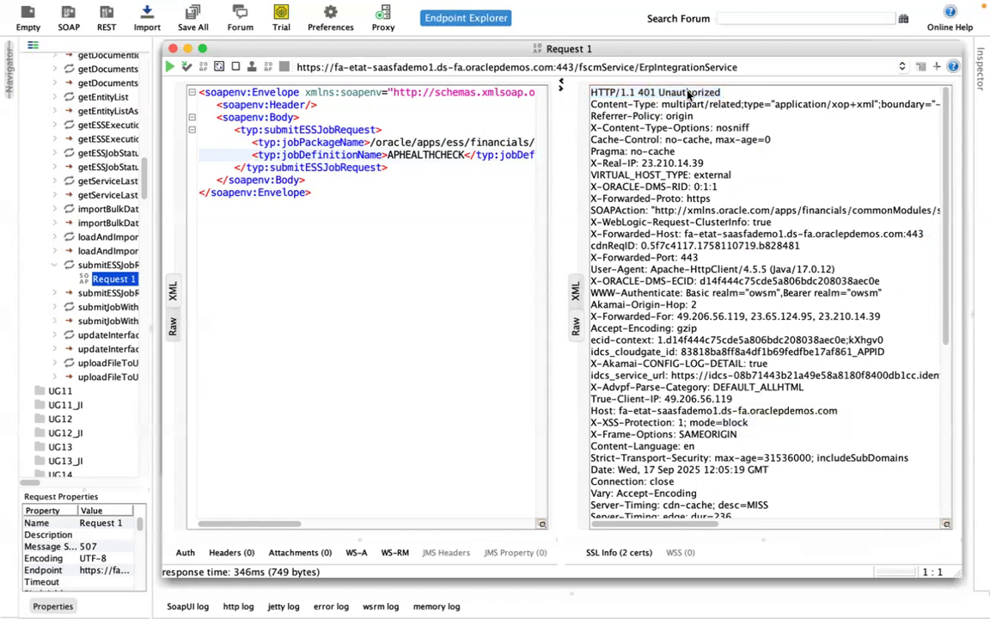
# Step: Show the response as XML and examine the instance name in the endpoint URL and the job package line of the request
pyautogui.click(575, 291)
pyautogui.press('super+Tab')
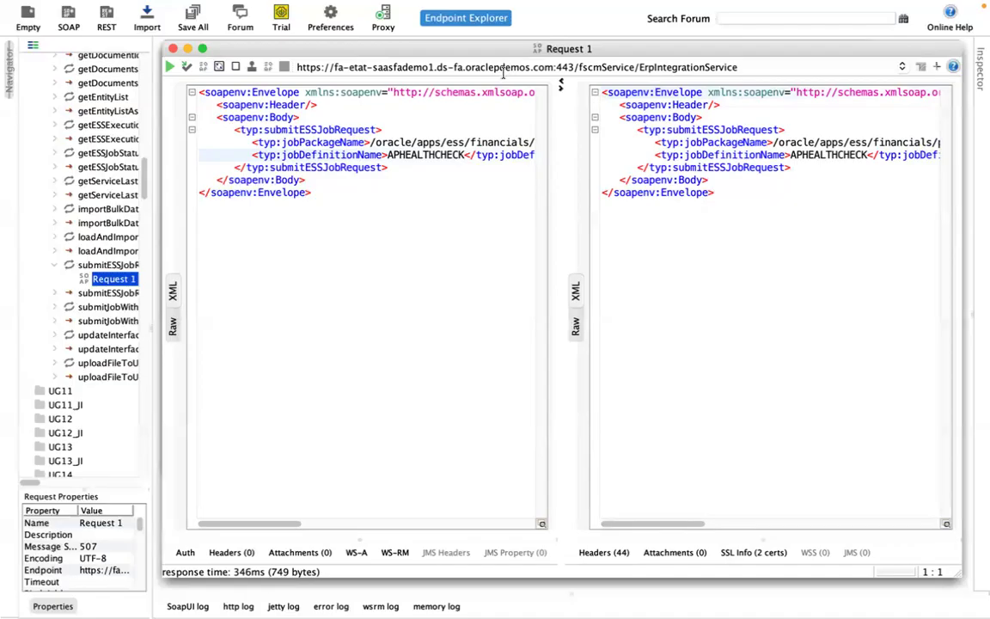
pyautogui.doubleClick(352, 66)
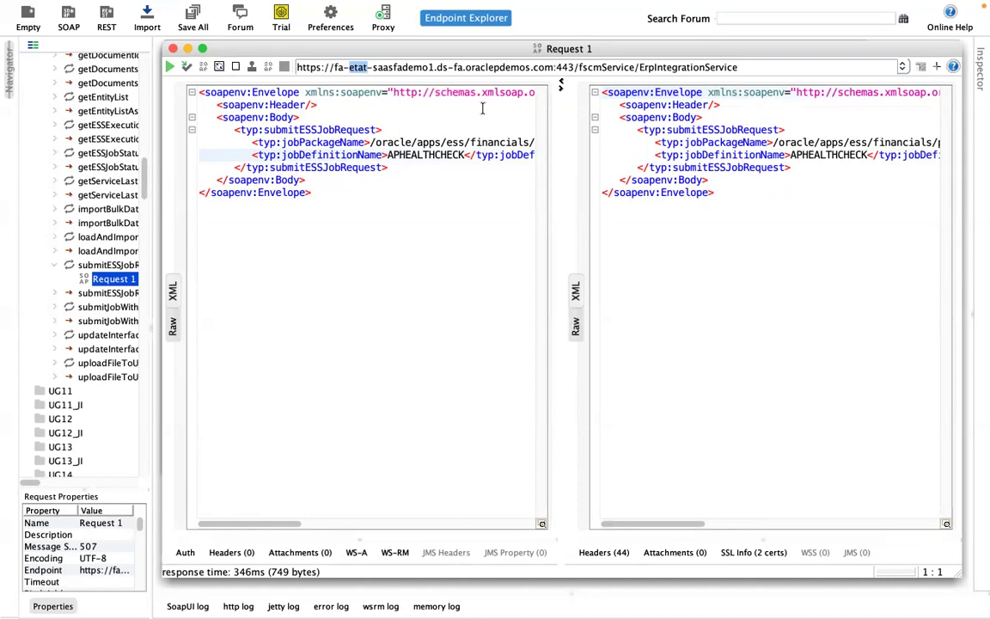
pyautogui.click(338, 142)
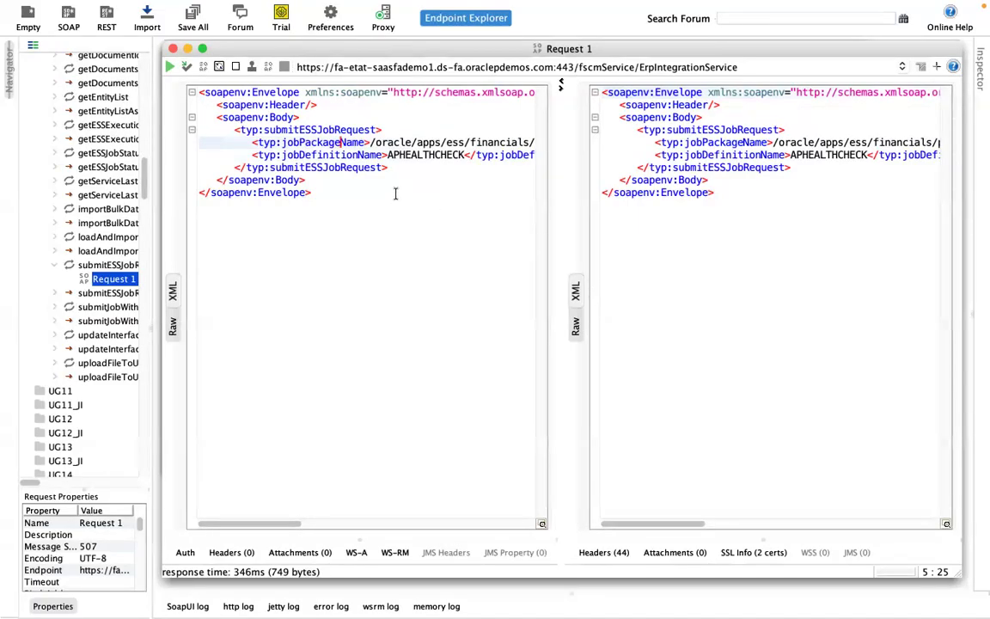
# Step: Add a new Basic authorization to the submitESSJobRequest request
pyautogui.click(185, 553)
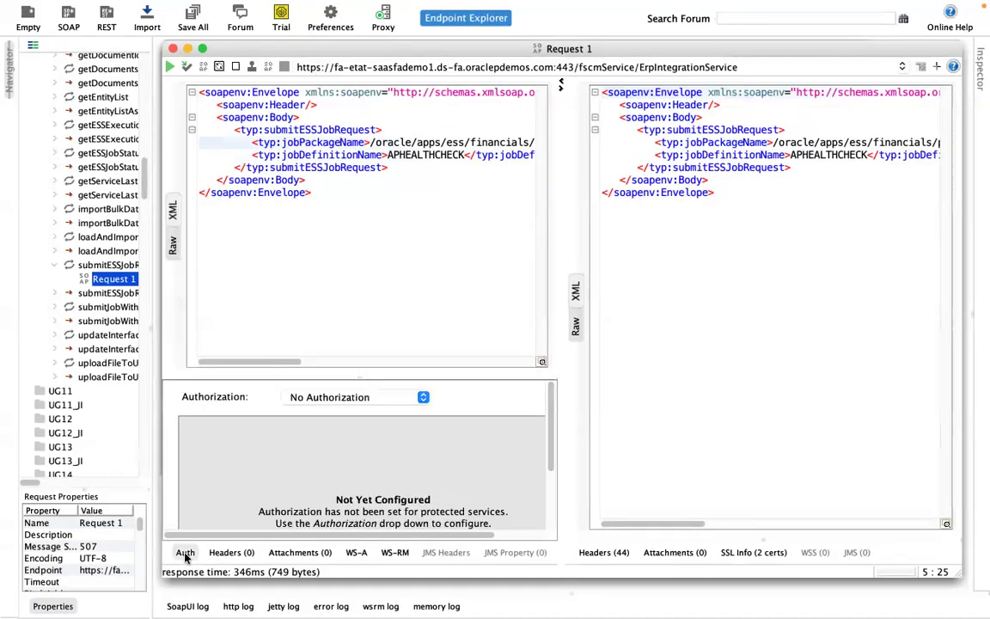
pyautogui.click(370, 398)
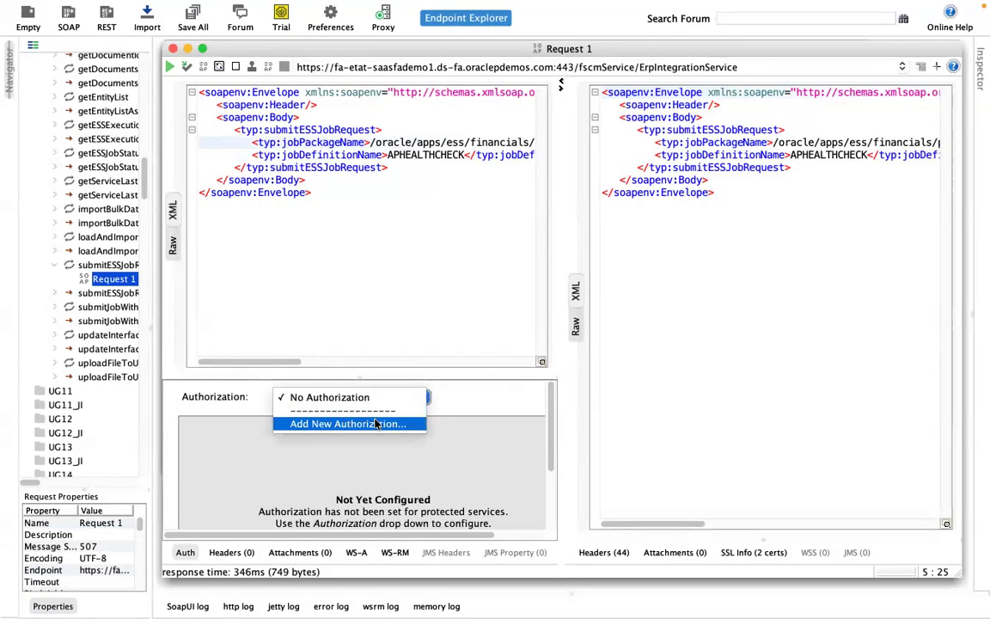
pyautogui.click(376, 424)
pyautogui.click(506, 372)
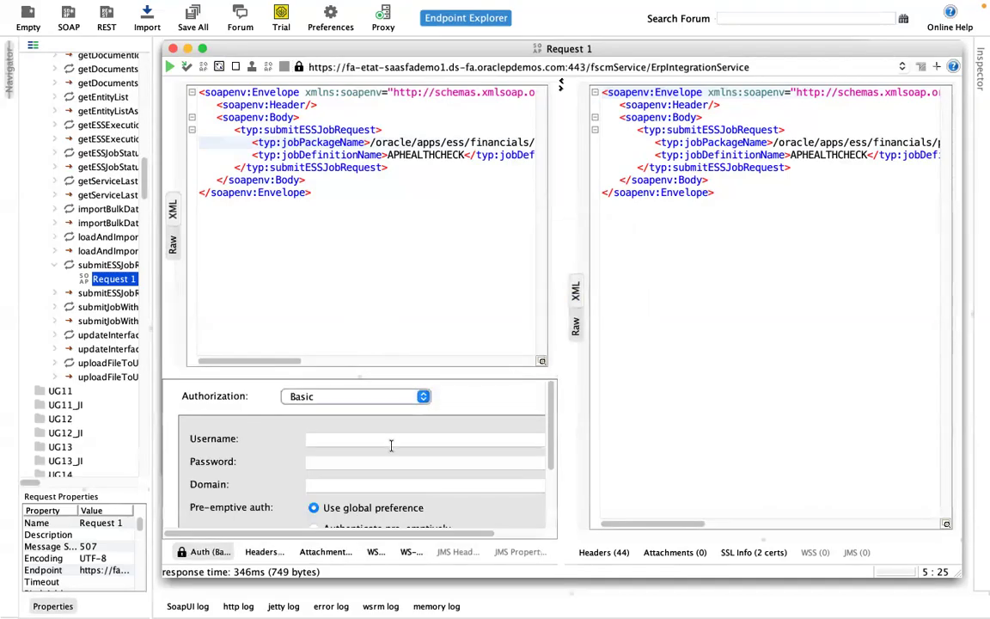
# Step: Look up the instance login in the Fusion Cloud Instance Details sheet and set the request's authorization username to fin_impl
pyautogui.press('super+Tab')
pyautogui.press('super+Tab')
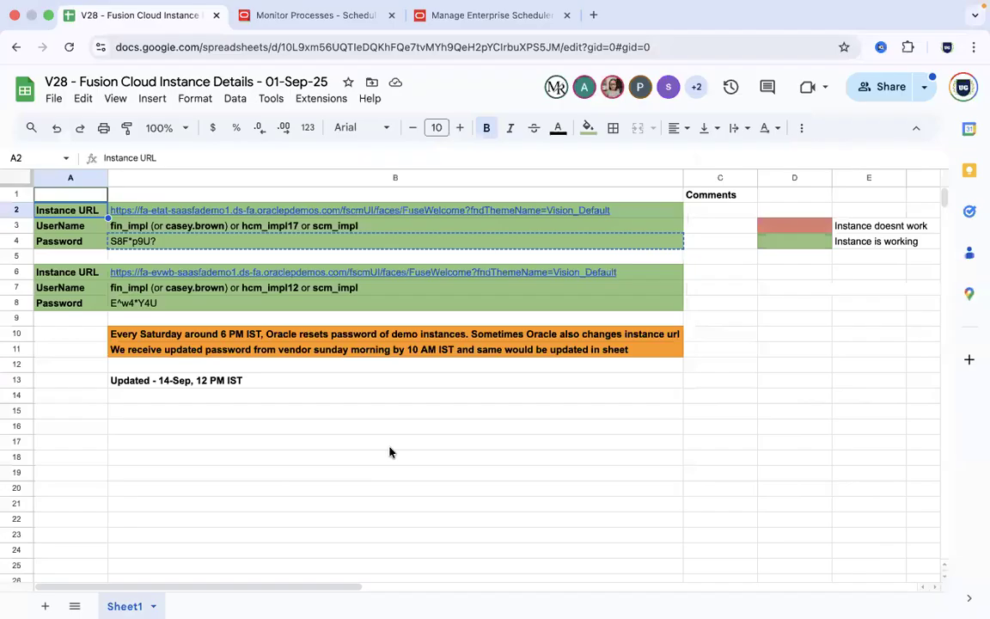
pyautogui.click(226, 249)
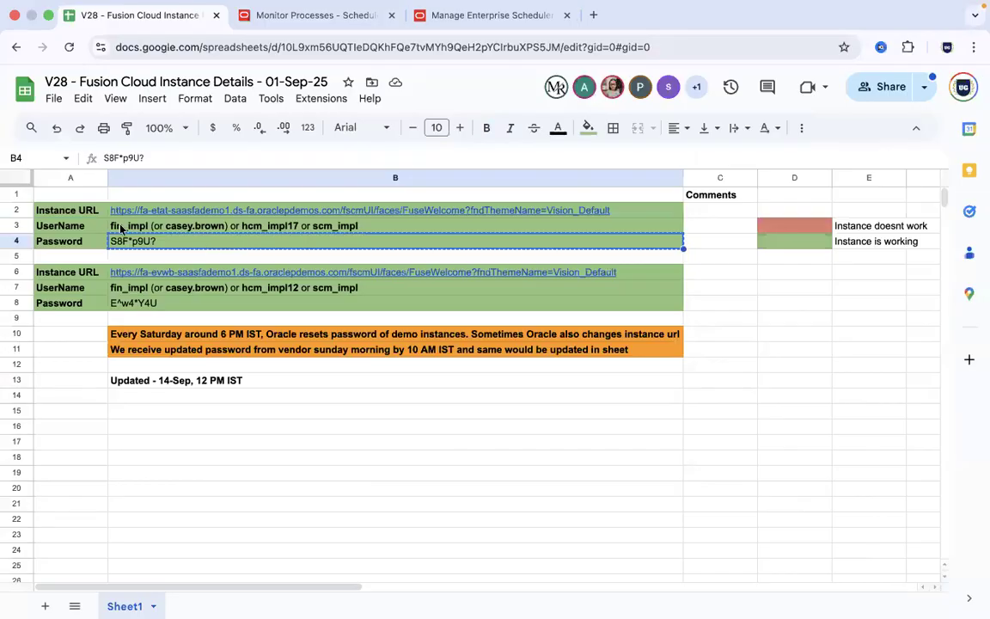
pyautogui.press('super+Tab')
pyautogui.click(362, 440)
pyautogui.write('fin_impl')
pyautogui.press('Tab')
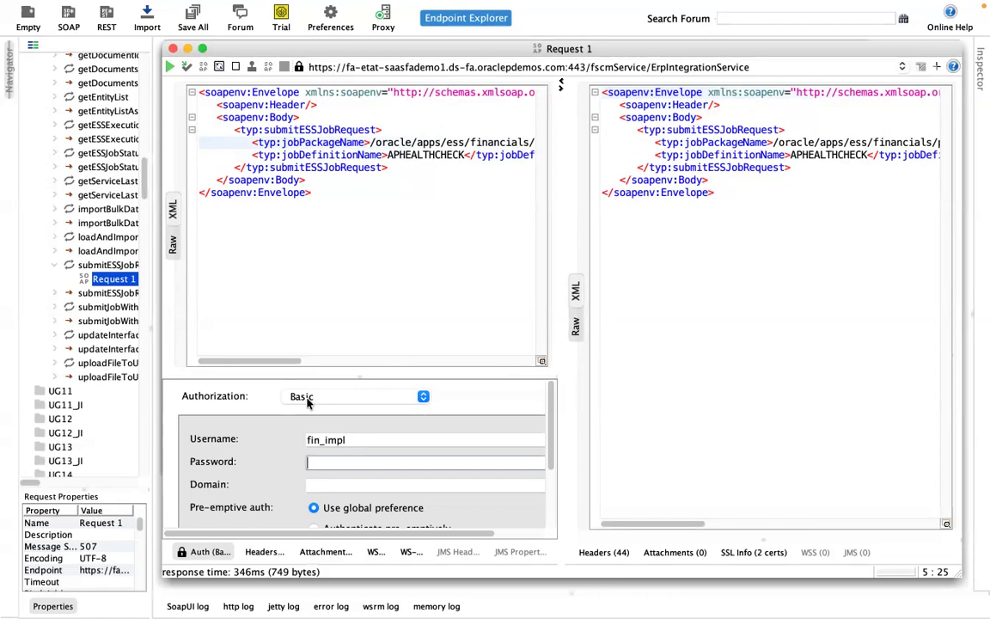
# Step: Switch to Finder and look over the REST API, SOAP service and OAuth course files in the 1.Integrations folder
pyautogui.press('super+Tab')
pyautogui.press('super+Tab')
pyautogui.press('super+Tab')
pyautogui.press('super+Tab')
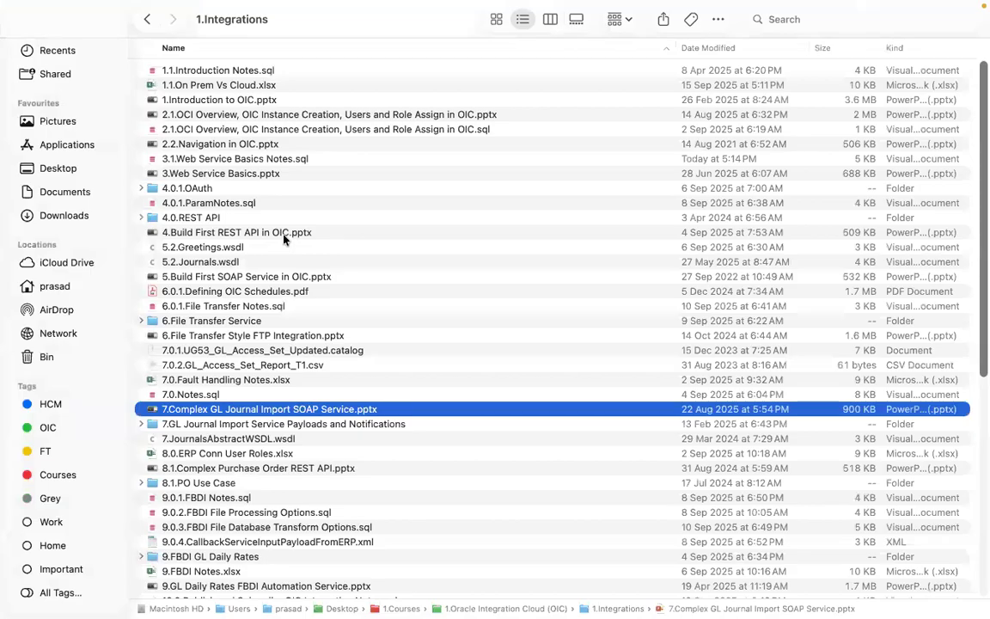
pyautogui.click(285, 236)
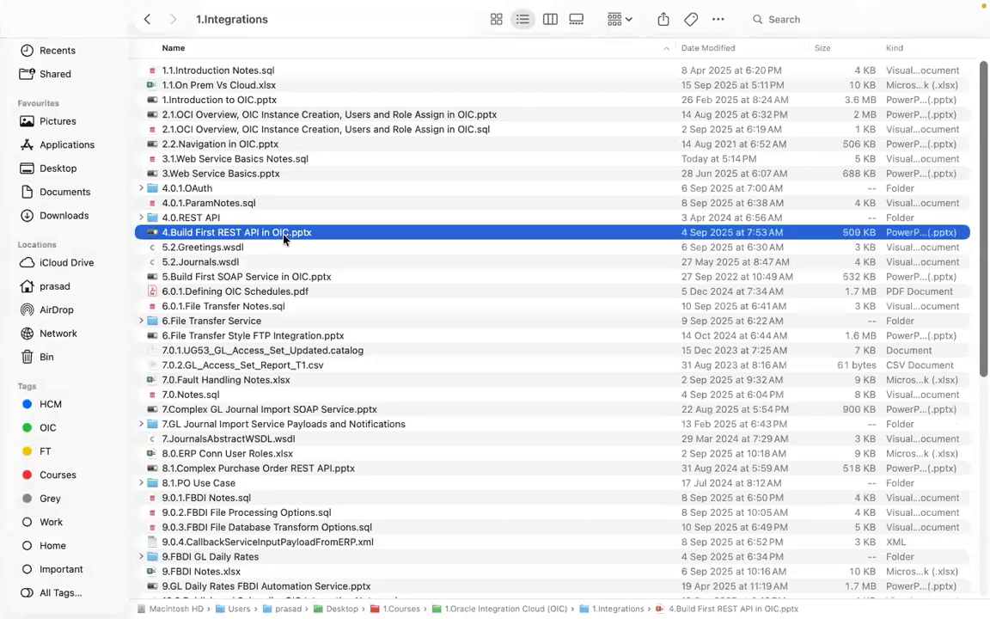
pyautogui.click(273, 279)
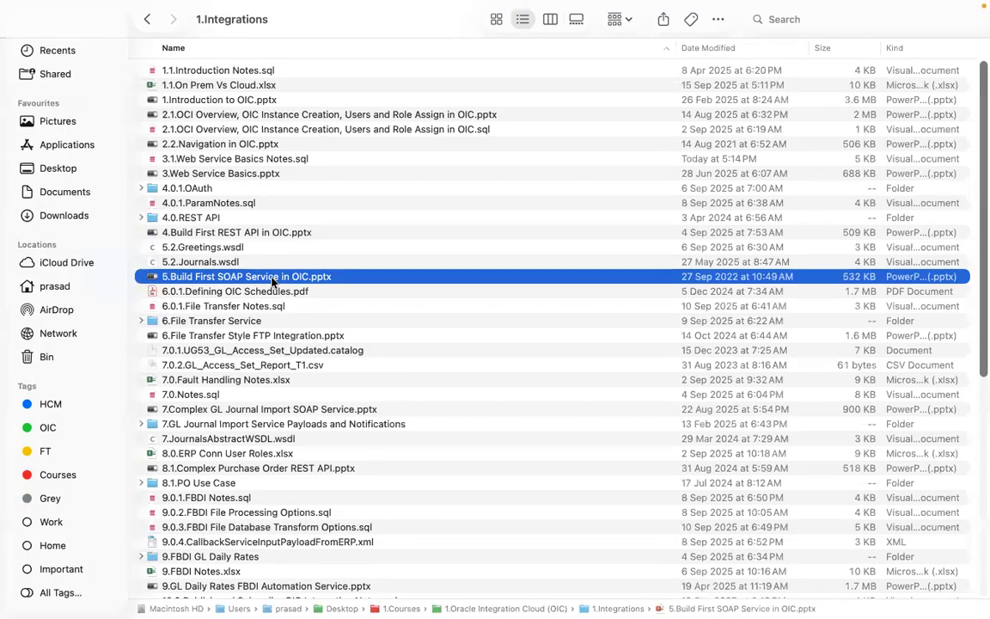
pyautogui.click(208, 187)
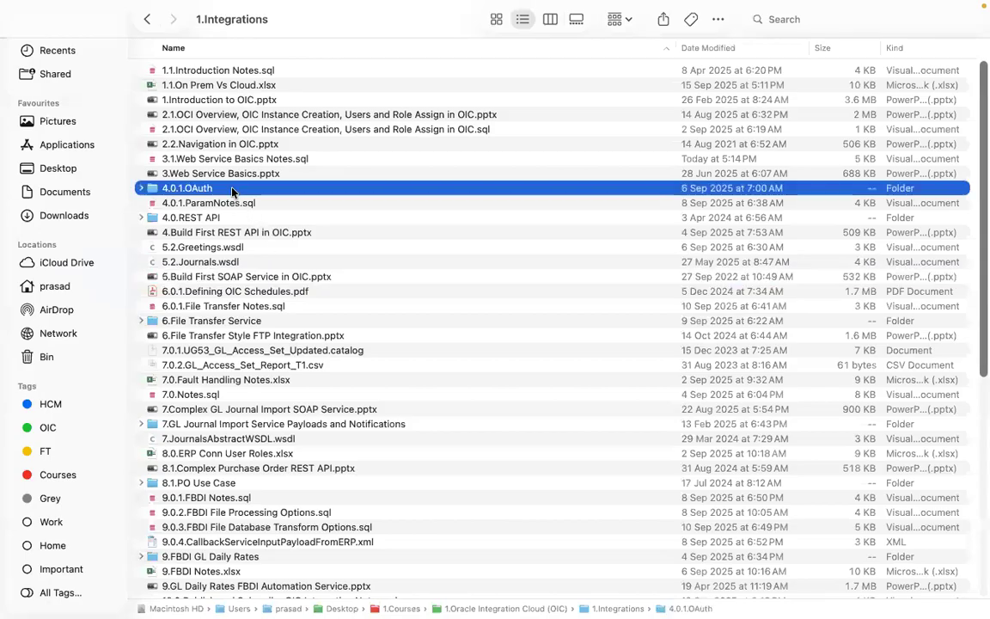
pyautogui.click(255, 279)
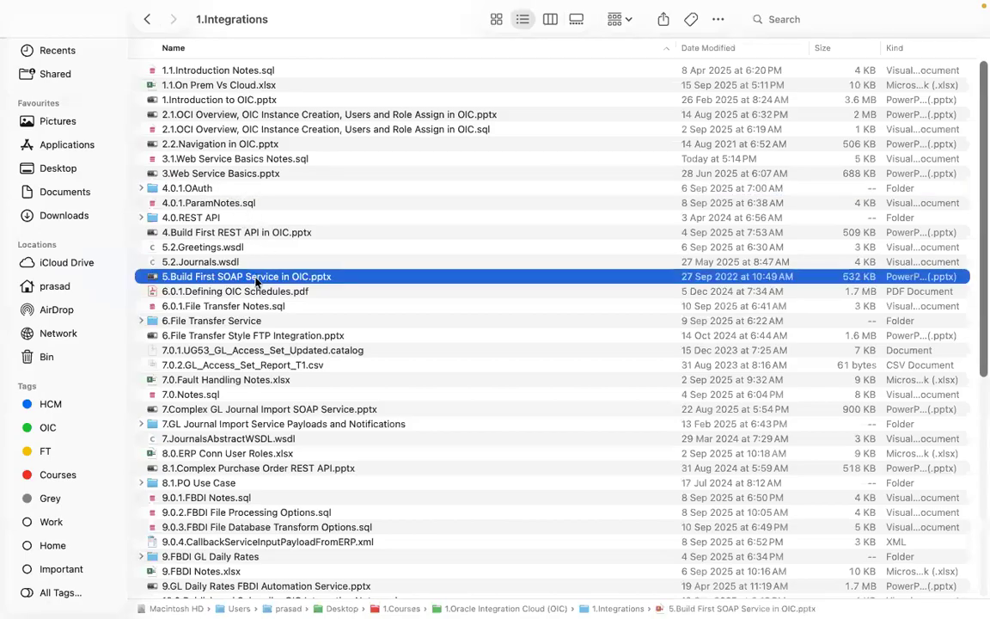
pyautogui.hotkey('ctrl', 'Left')
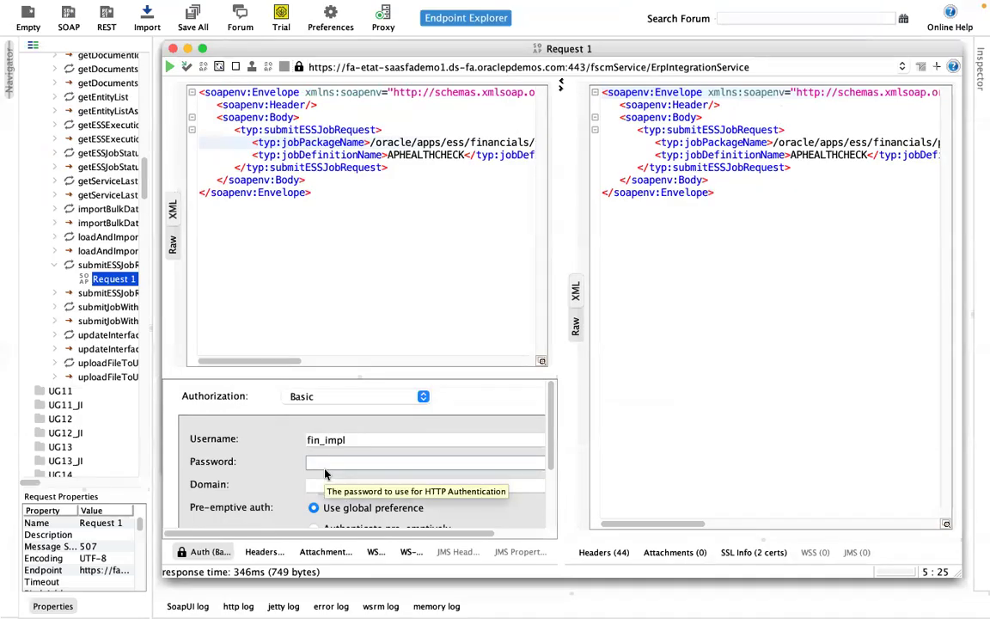
# Step: Get the first instance's password from the instance details sheet and enter it as the request's authorization password
pyautogui.press('super+Tab')
pyautogui.press('super+Tab')
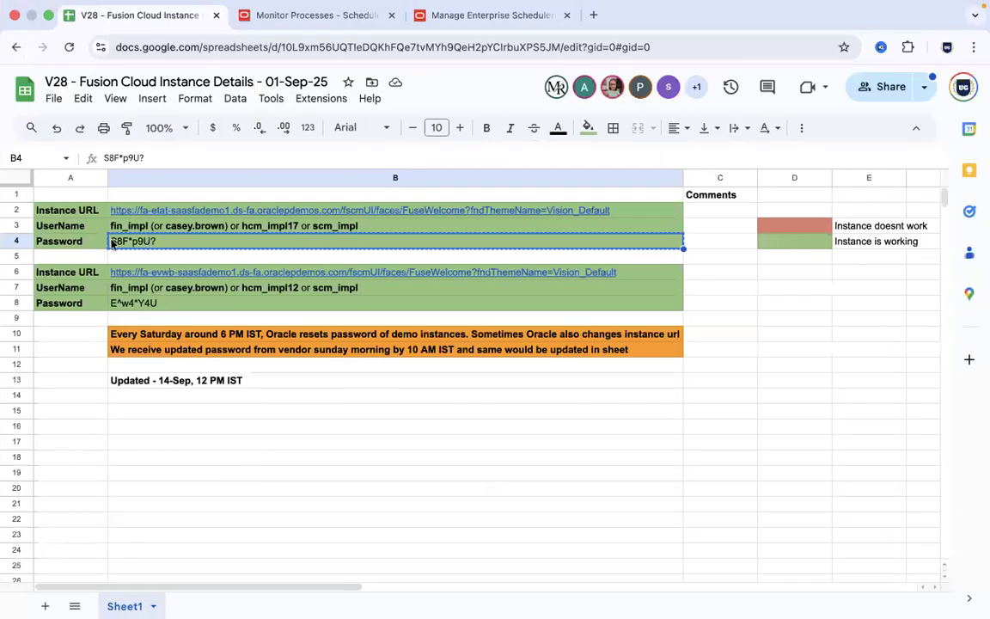
pyautogui.click(95, 242)
pyautogui.click(166, 242)
pyautogui.hotkey('ctrl', 'Left')
pyautogui.click(335, 462)
pyautogui.press('super+v')
# Step: Clear the old response text and submit the APHEALTHCHECK job request with the new credentials
pyautogui.click(812, 229)
pyautogui.press('super+a')
pyautogui.press('BackSpace')
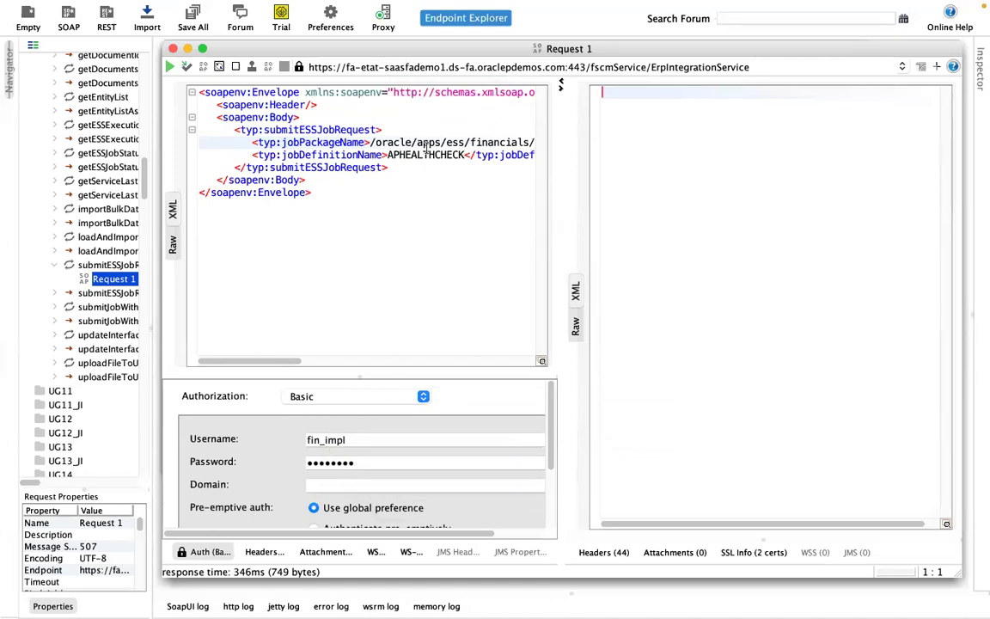
pyautogui.click(169, 66)
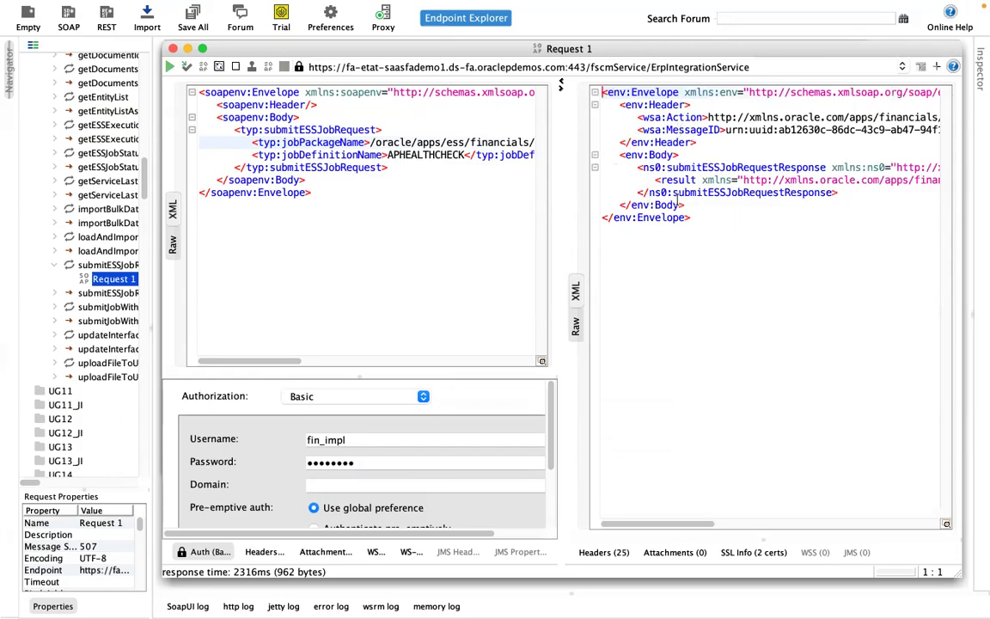
# Step: Examine the submitESSJobRequestResponse element in the response and find the value inside its result tag
pyautogui.click(711, 167)
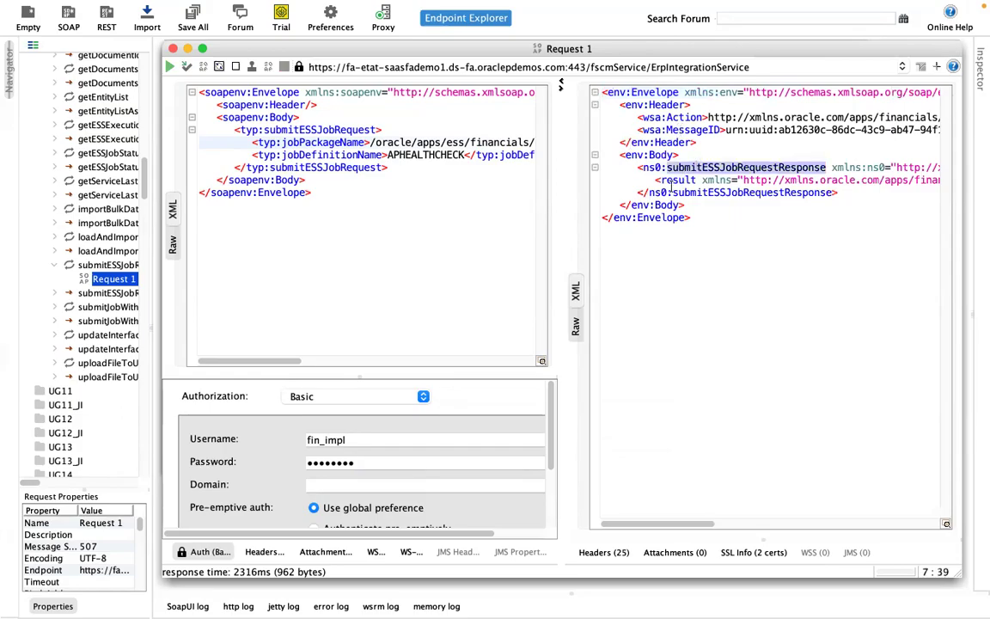
pyautogui.click(672, 192)
pyautogui.doubleClick(675, 181)
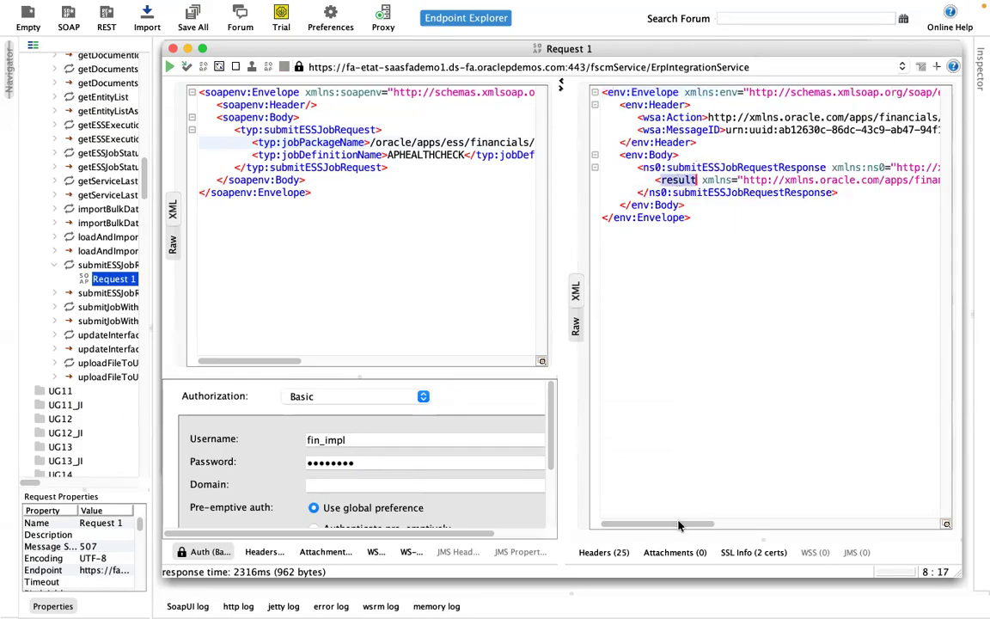
pyautogui.moveTo(678, 525); pyautogui.dragTo(908, 490)
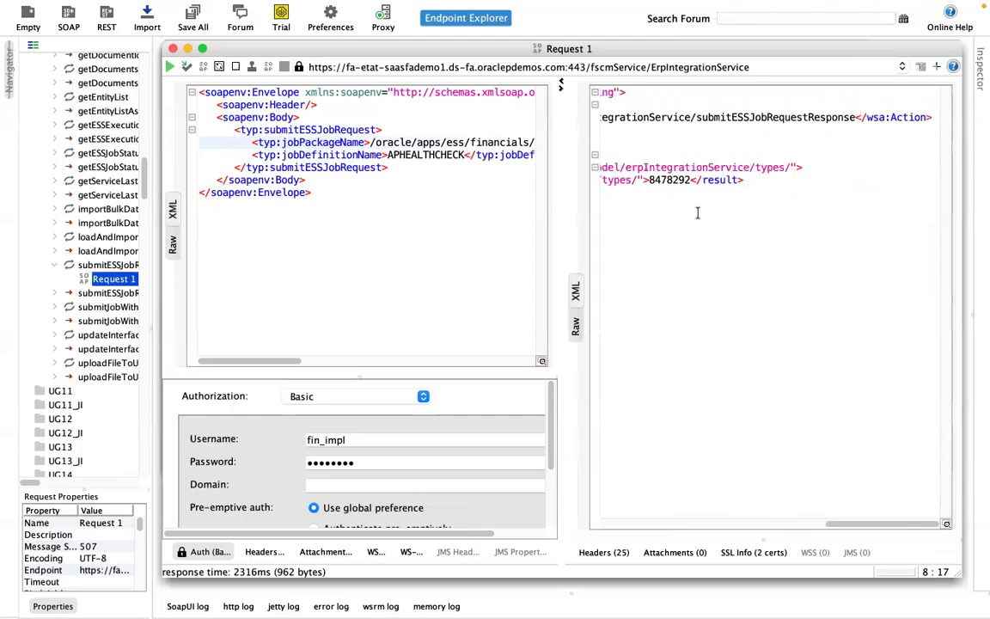
pyautogui.doubleClick(676, 179)
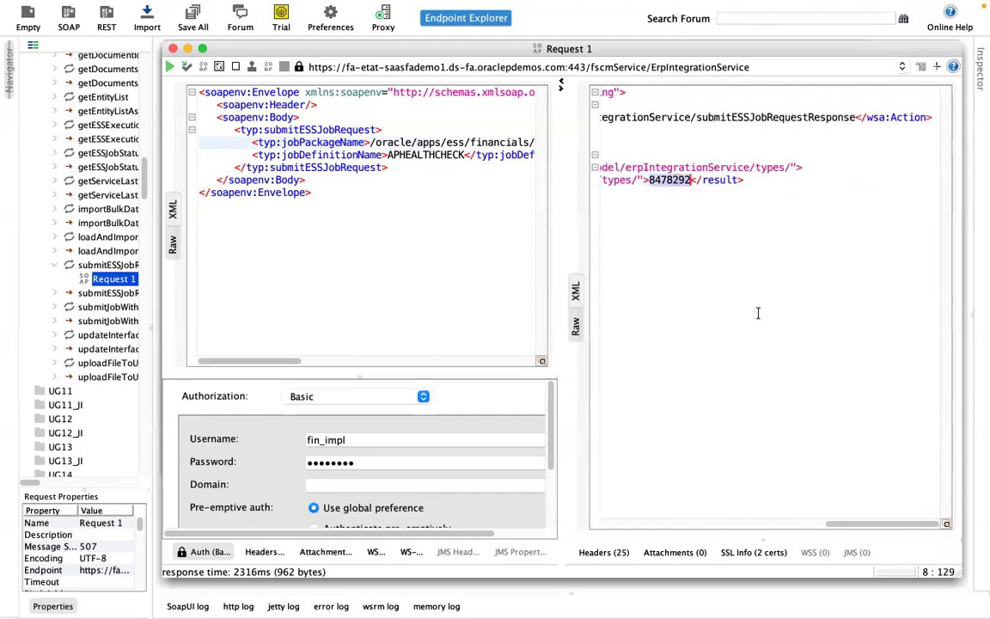
# Step: Switch to the browser's Monitor Processes page and refresh the scheduled process list
pyautogui.press('super+Tab')
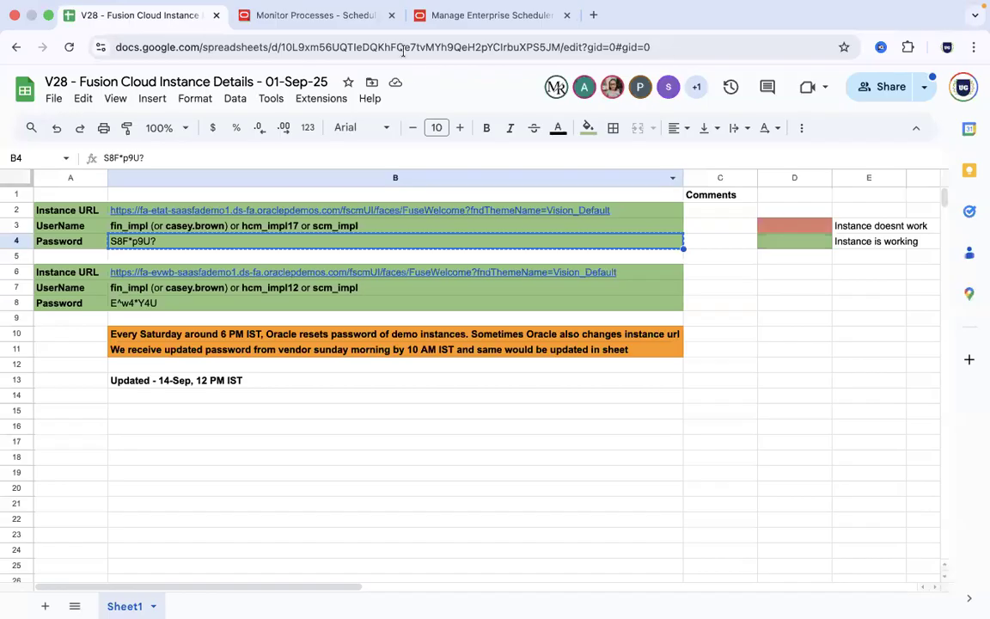
pyautogui.click(342, 14)
pyautogui.click(626, 268)
pyautogui.click(749, 437)
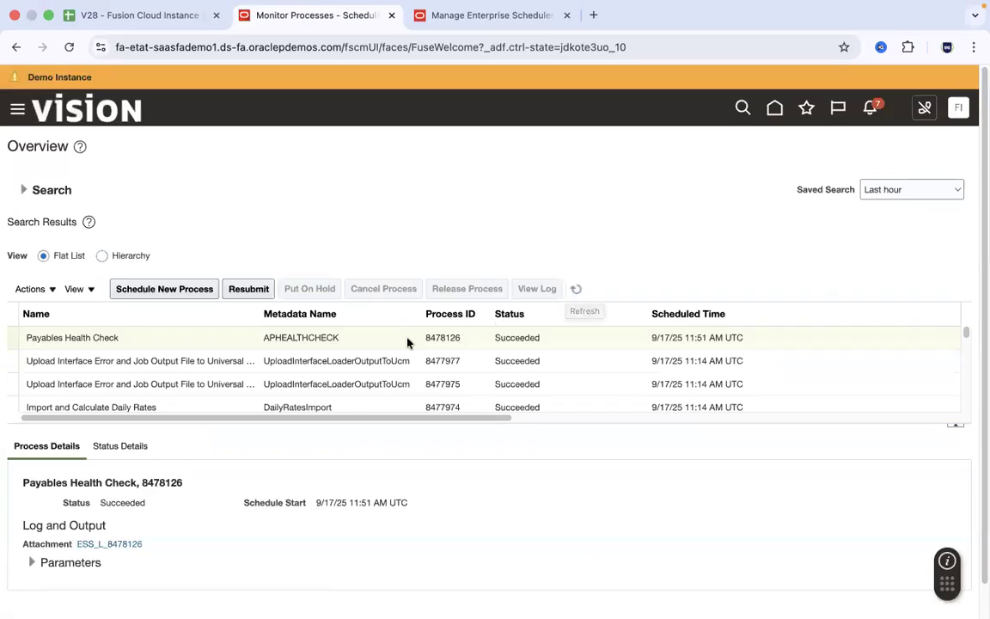
pyautogui.click(413, 339)
pyautogui.click(576, 290)
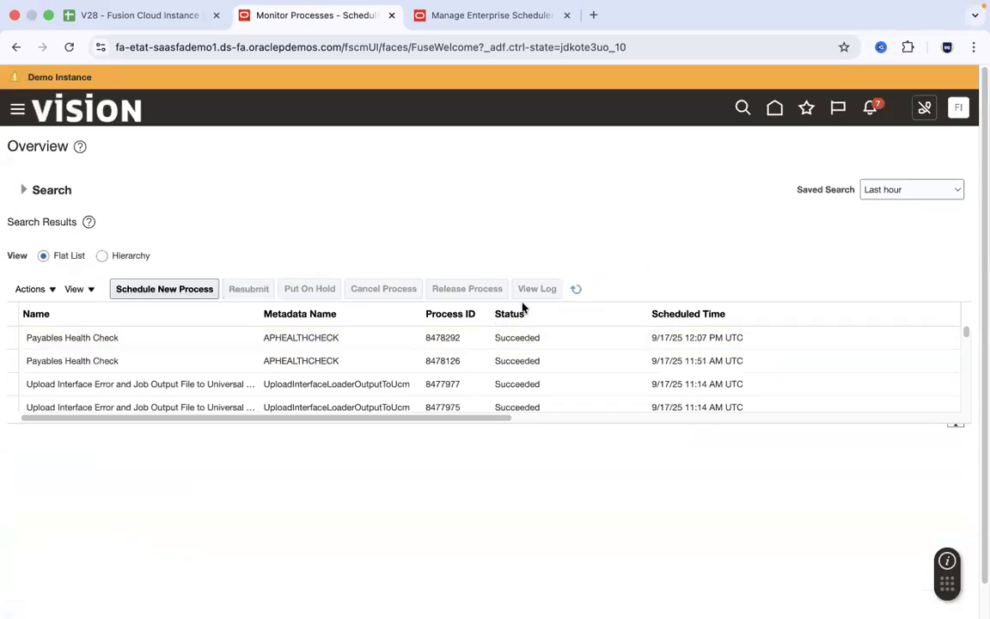
# Step: Compare the job ID in the SOAP response with the process ID of the newest Payables Health Check run
pyautogui.press('super+Tab')
pyautogui.hotkey('ctrl', 'Right')
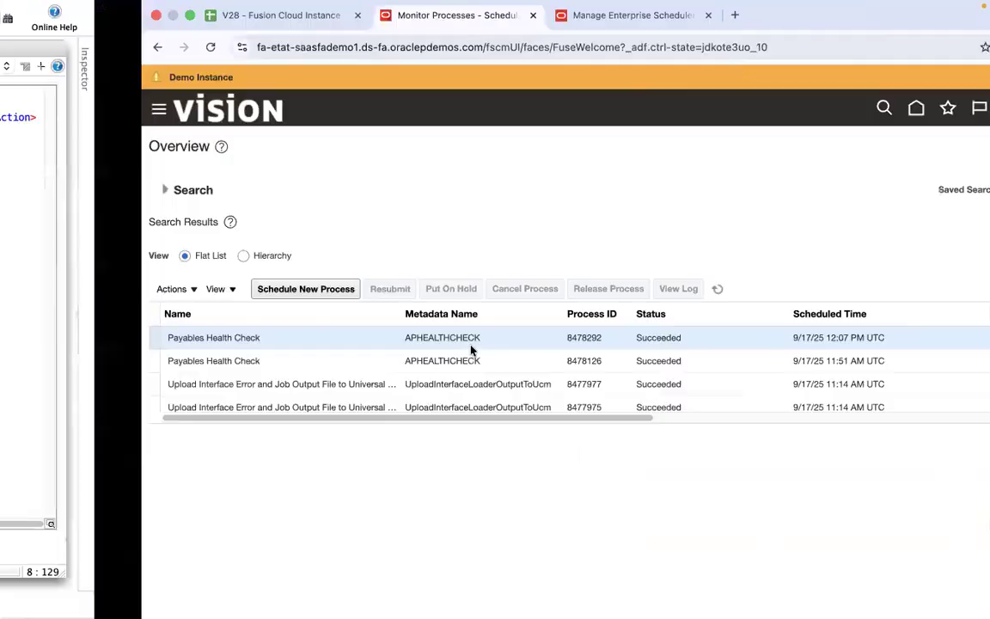
pyautogui.hotkey('ctrl', 'Left')
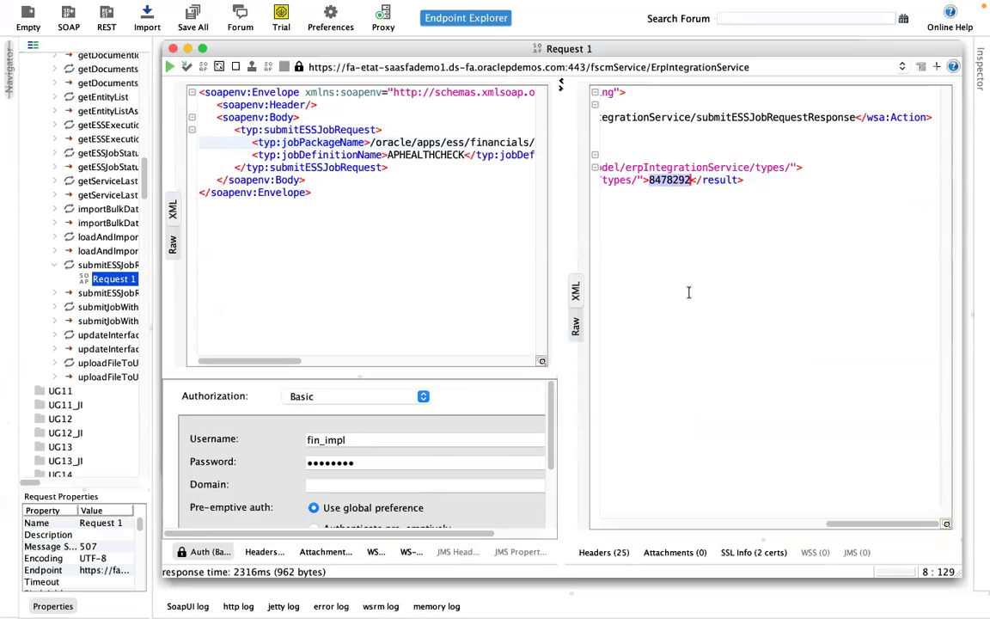
pyautogui.hotkey('ctrl', 'Right')
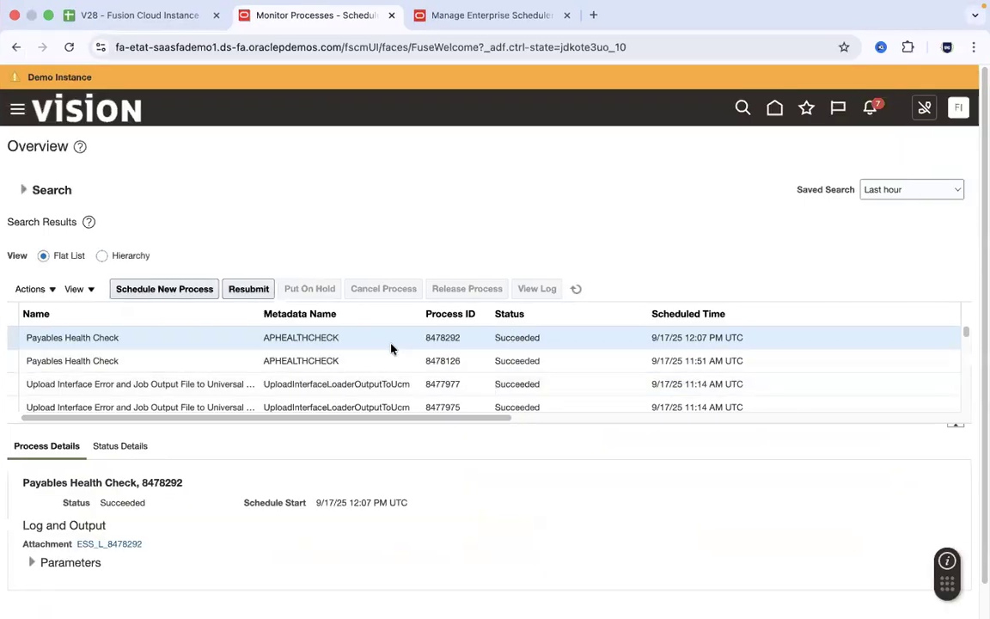
pyautogui.click(398, 362)
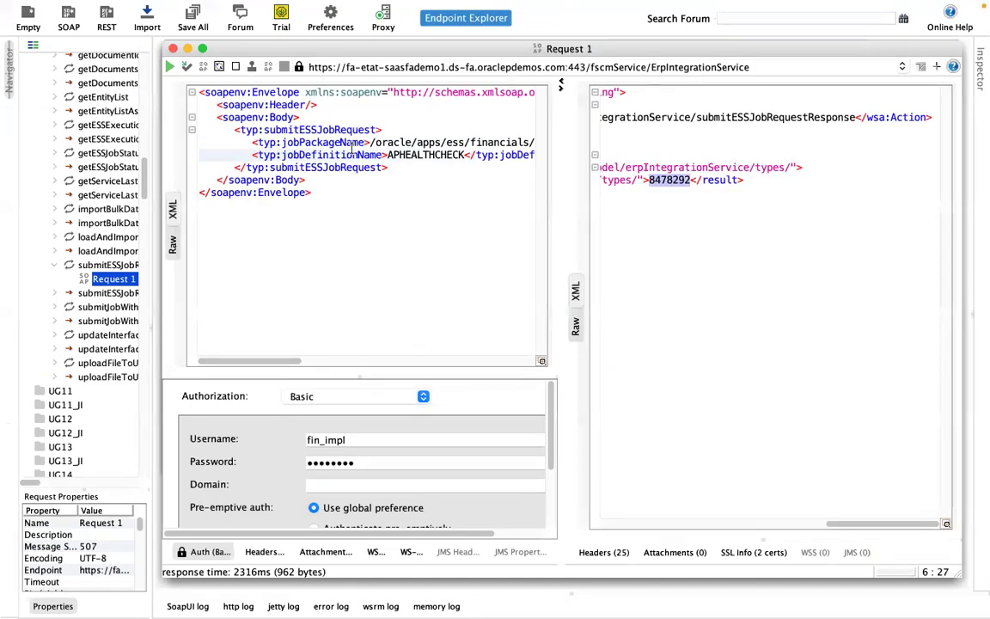
pyautogui.click(336, 129)
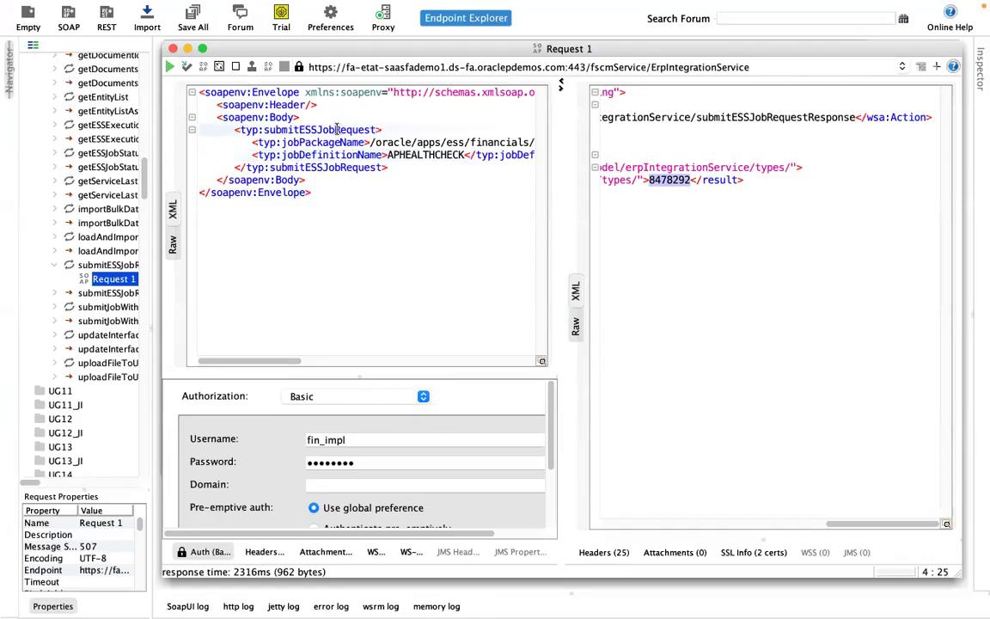
# Step: Copy the job ID from the result tag of the submitESSJobRequest response in SoapUI
pyautogui.click(668, 180)
pyautogui.doubleClick(669, 180)
pyautogui.press('super+c')
pyautogui.press('super+Tab')
pyautogui.press('super+Tab')
pyautogui.press('super+Tab')
# Step: Open Request 1 of the getESSJobStatus operation maximized and set its requestId to 8478292
pyautogui.click(55, 153)
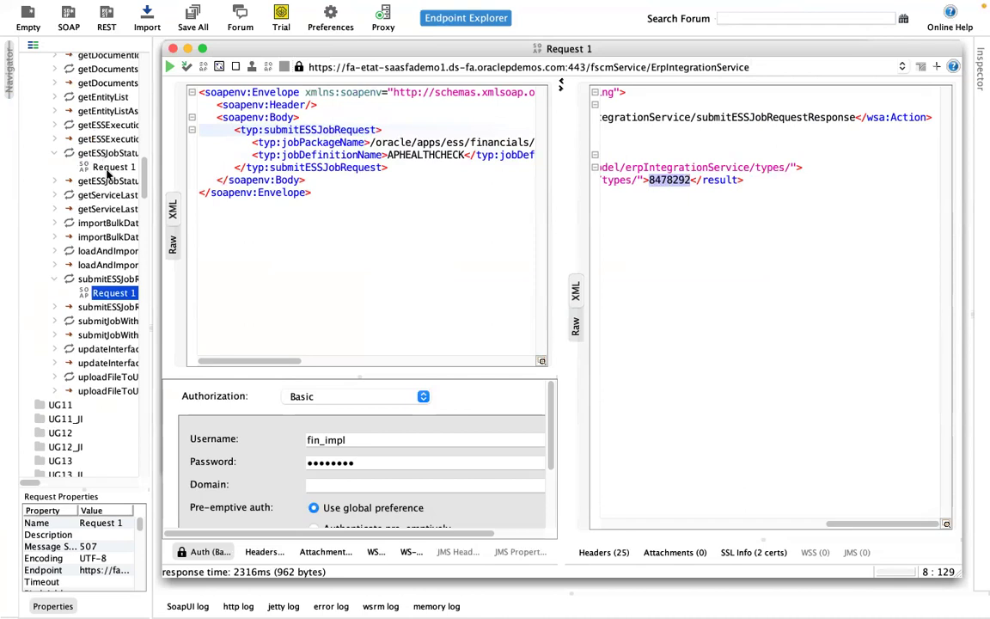
pyautogui.doubleClick(111, 168)
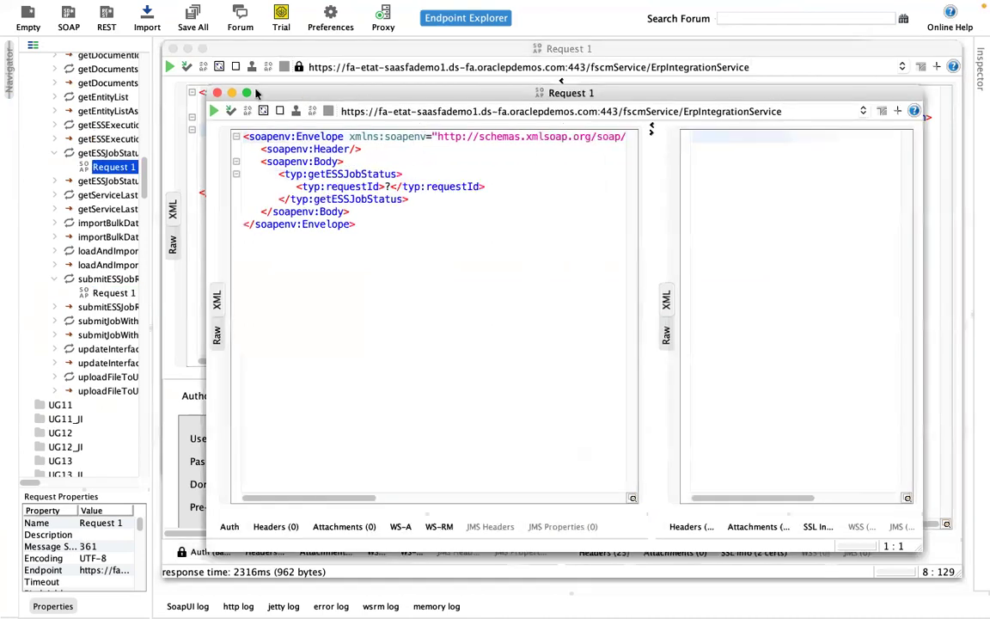
pyautogui.click(247, 92)
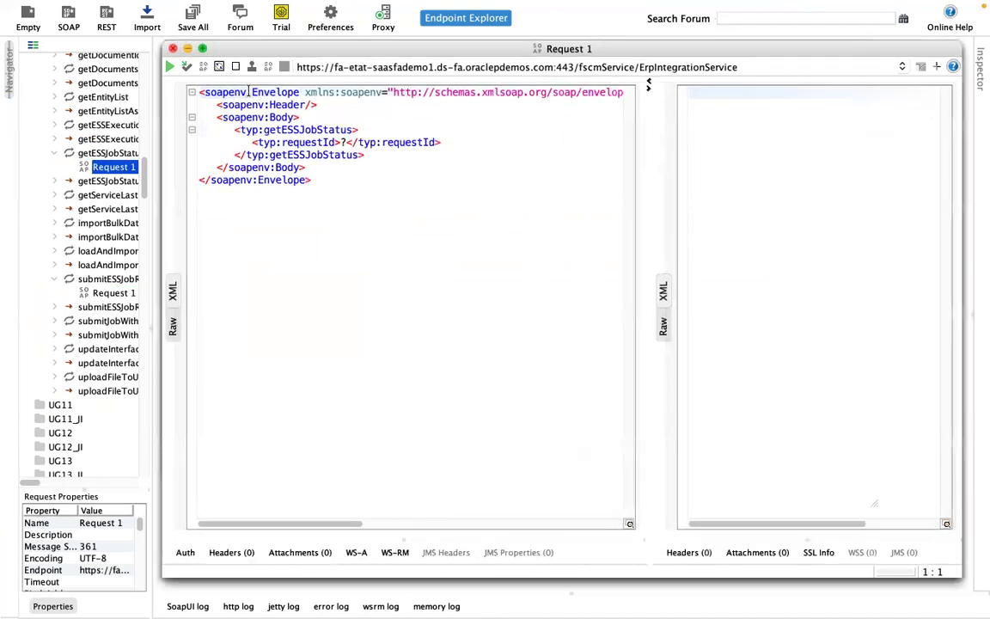
pyautogui.doubleClick(342, 142)
pyautogui.press('super+v')
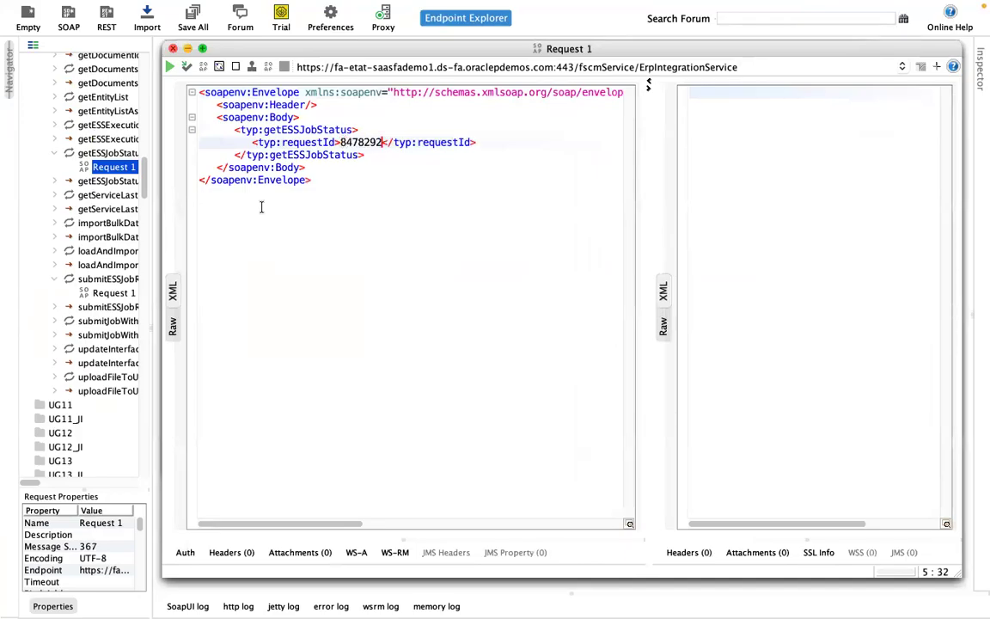
# Step: Add Basic authorization to the getESSJobStatus request and set its username to fin_impl
pyautogui.click(185, 551)
pyautogui.click(343, 396)
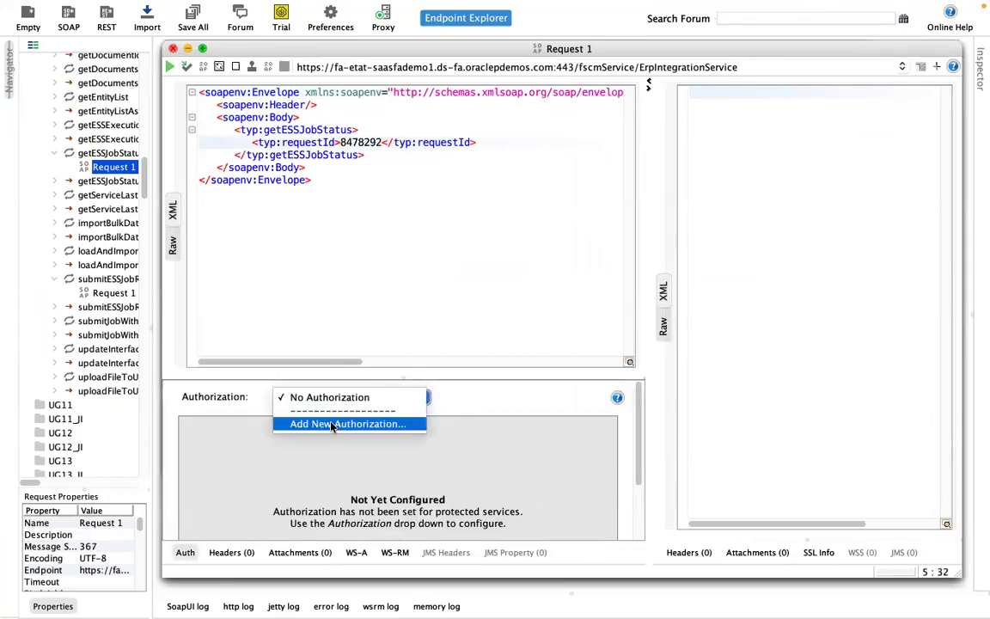
pyautogui.click(332, 425)
pyautogui.click(507, 371)
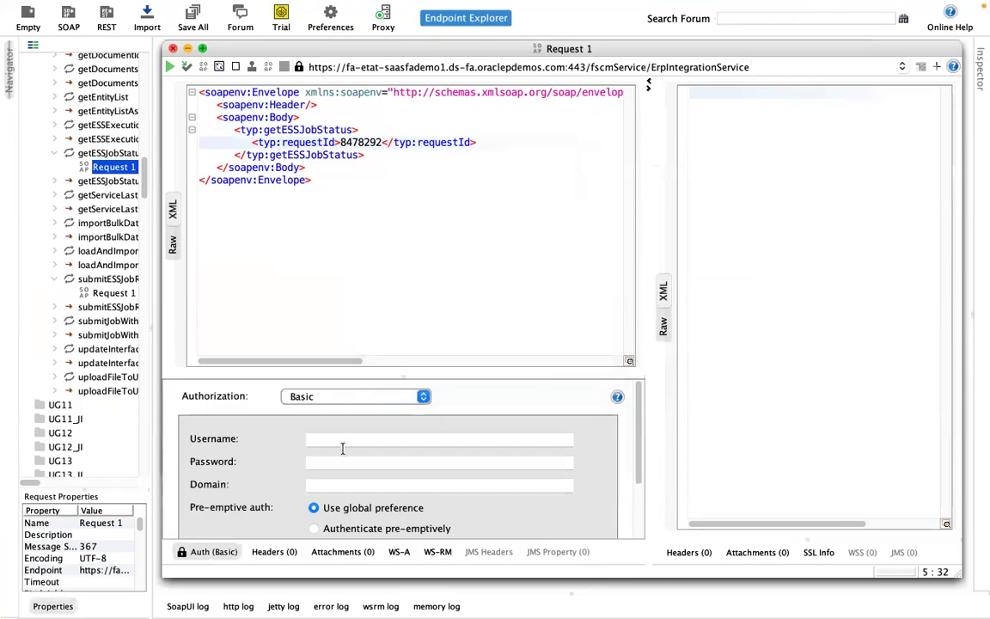
pyautogui.click(348, 440)
pyautogui.write('fin_impl')
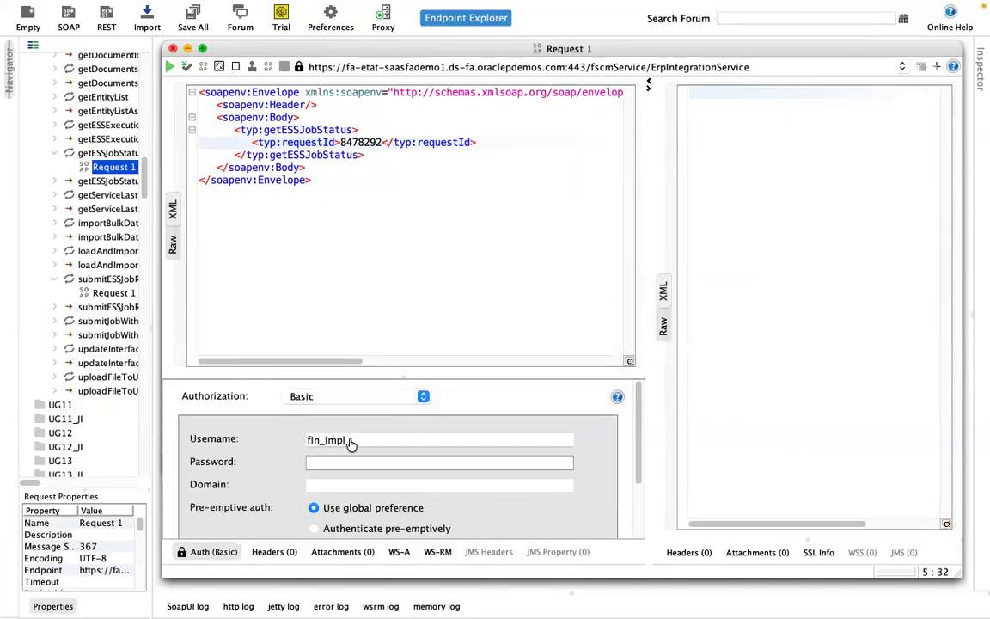
# Step: Copy the first instance's password from the instance details spreadsheet in Chrome and paste it into the SoapUI request's password field
pyautogui.press('super+Tab')
pyautogui.press('super+Tab')
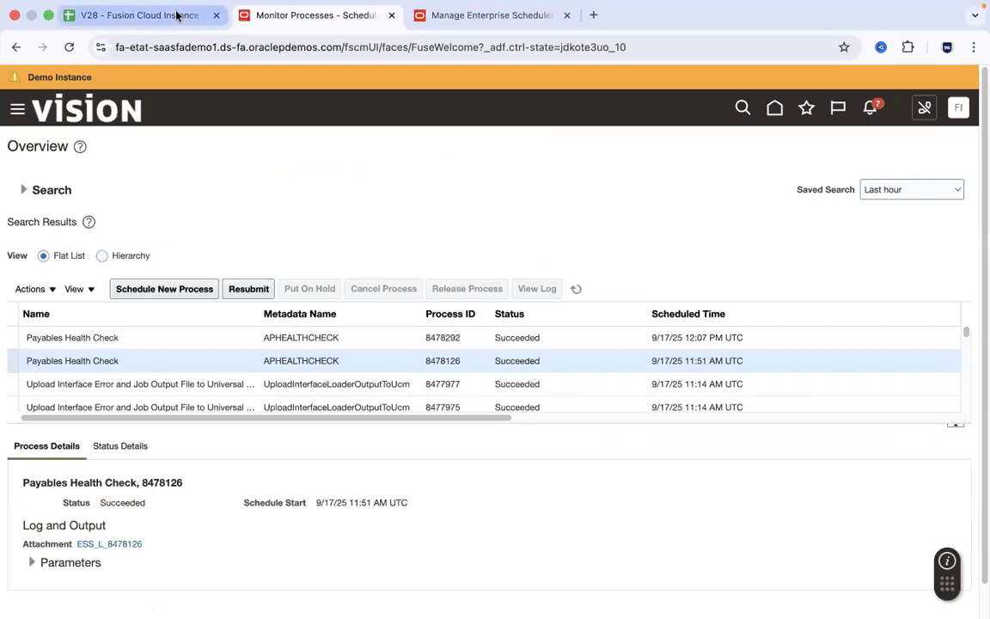
pyautogui.click(177, 17)
pyautogui.click(87, 247)
pyautogui.click(186, 243)
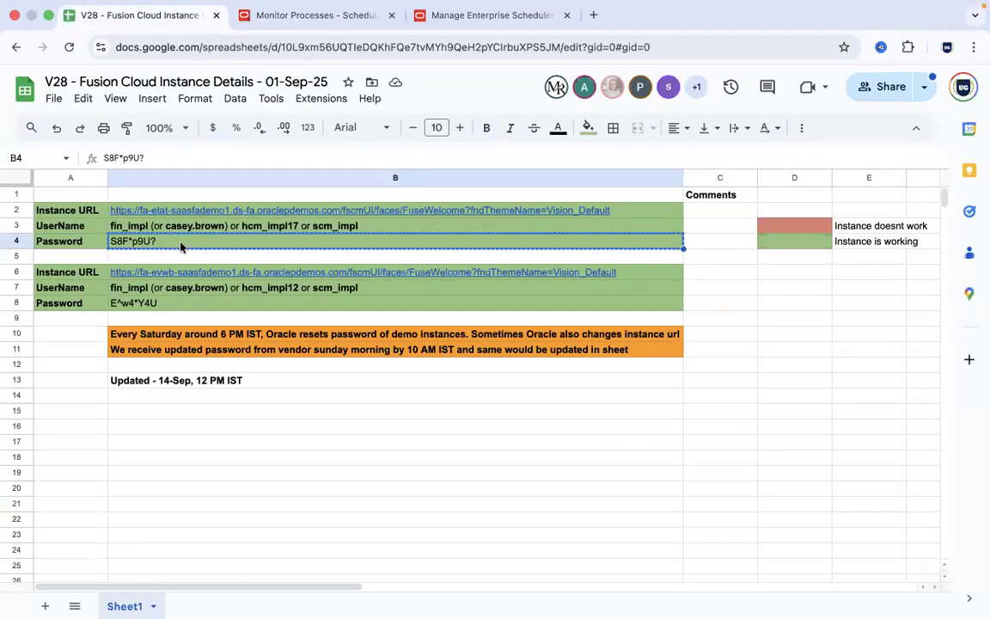
pyautogui.press('super+Tab')
pyautogui.press('Tab')
pyautogui.press('super+v')
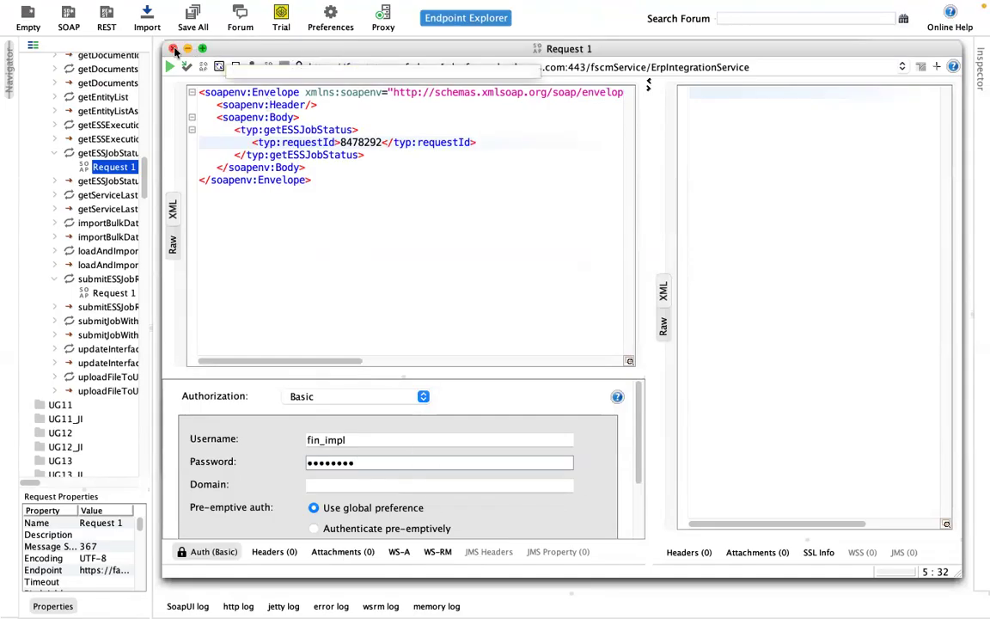
# Step: Submit the getESSJobStatus request and select the status value inside the response's result tag
pyautogui.click(171, 67)
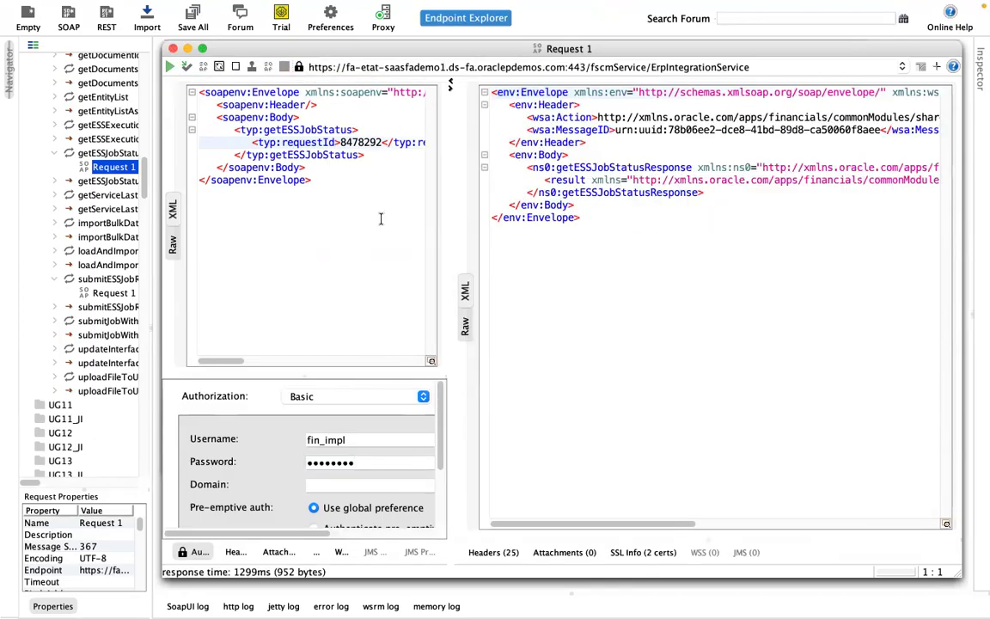
pyautogui.moveTo(448, 210); pyautogui.dragTo(497, 206)
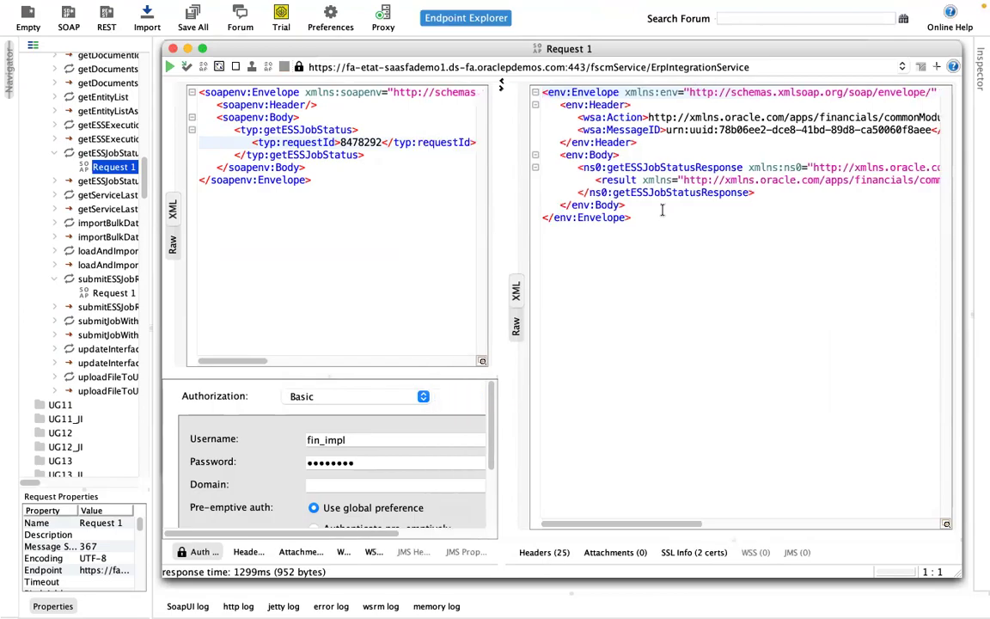
pyautogui.click(625, 179)
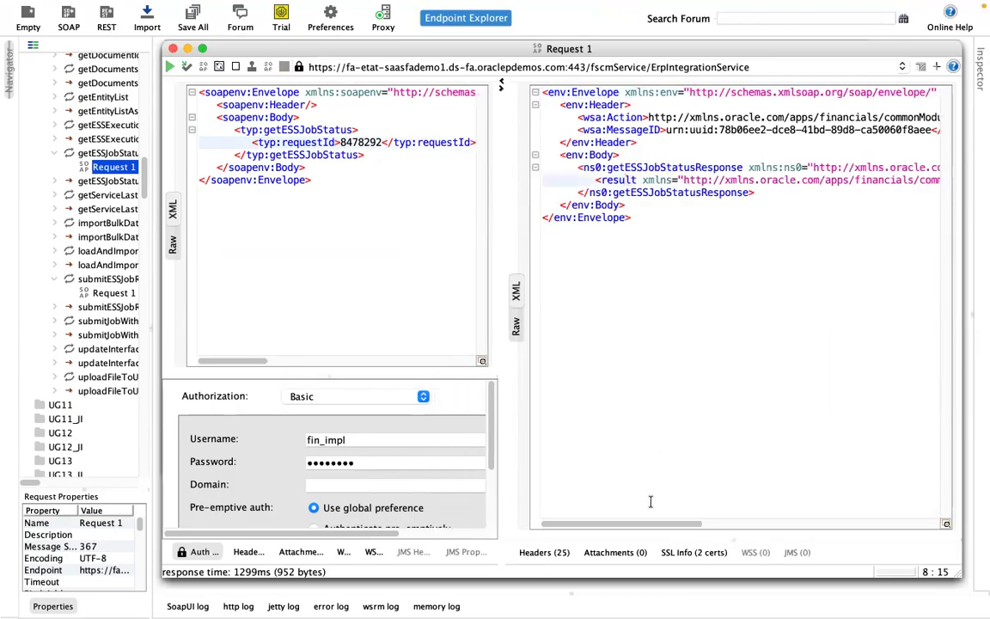
pyautogui.moveTo(649, 526); pyautogui.dragTo(895, 521)
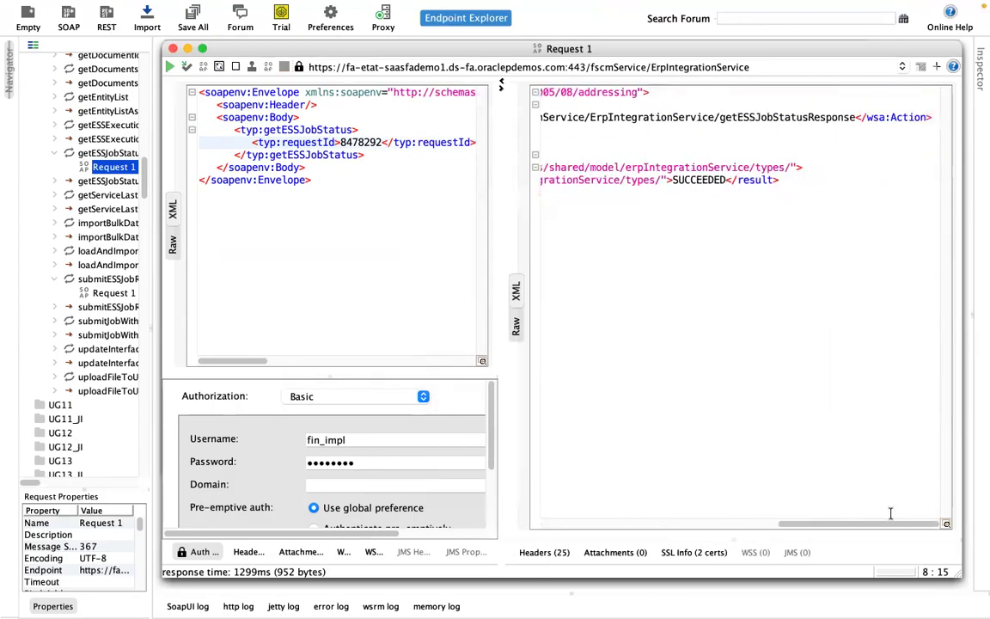
pyautogui.doubleClick(698, 179)
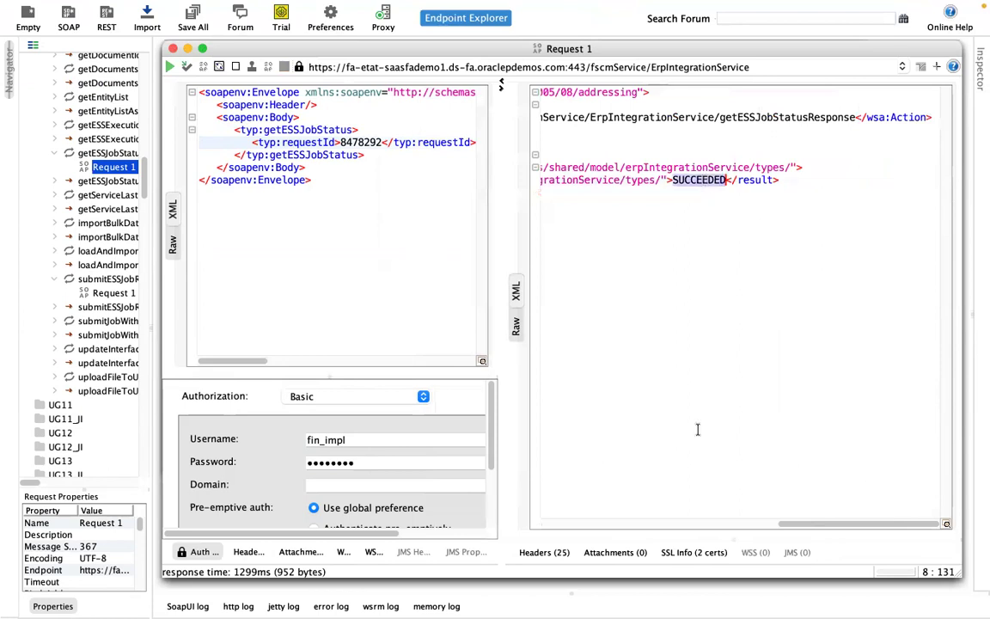
# Step: Compare the status returned in SoapUI with that of process 8478292 on Chrome's Monitor Processes page
pyautogui.press('super+Tab')
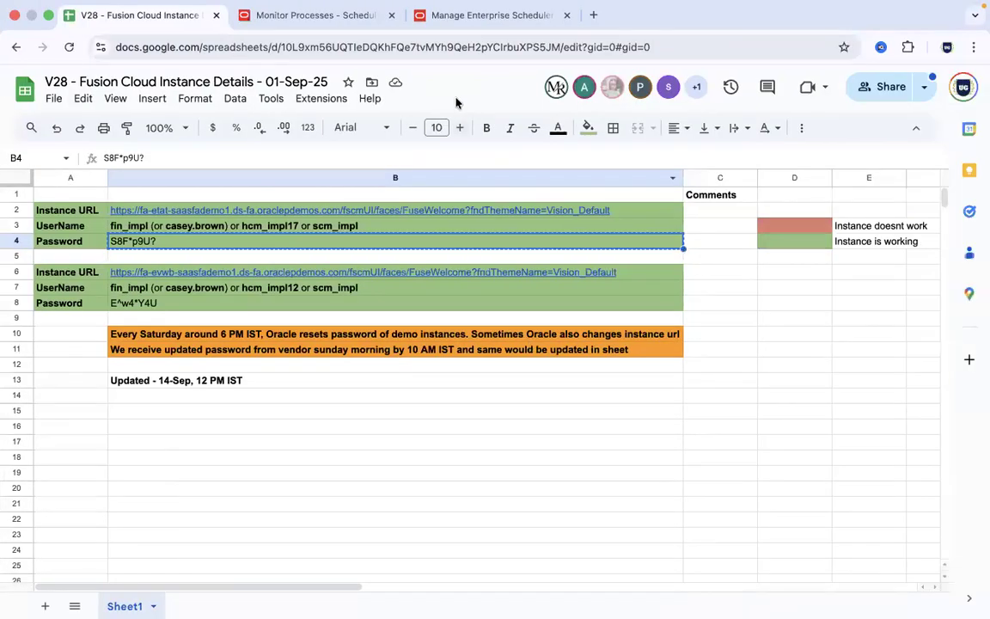
pyautogui.click(333, 16)
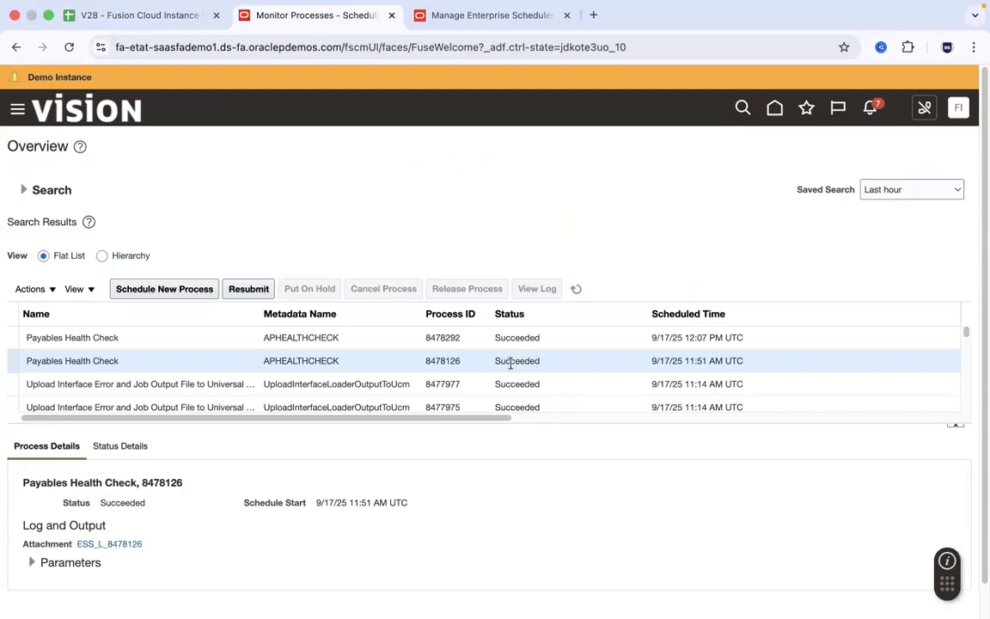
pyautogui.press('super+Tab')
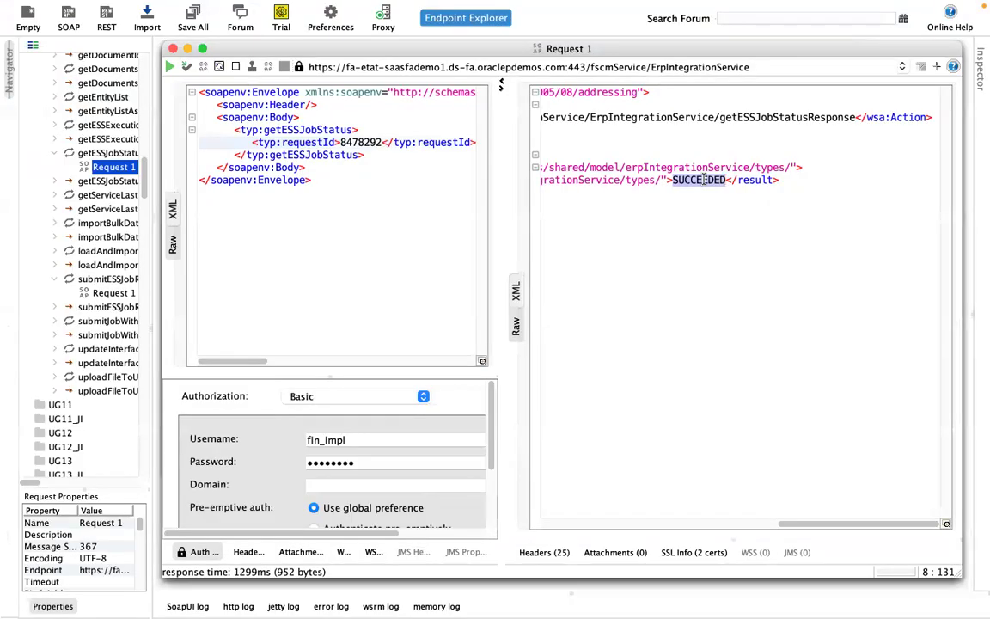
pyautogui.click(704, 180)
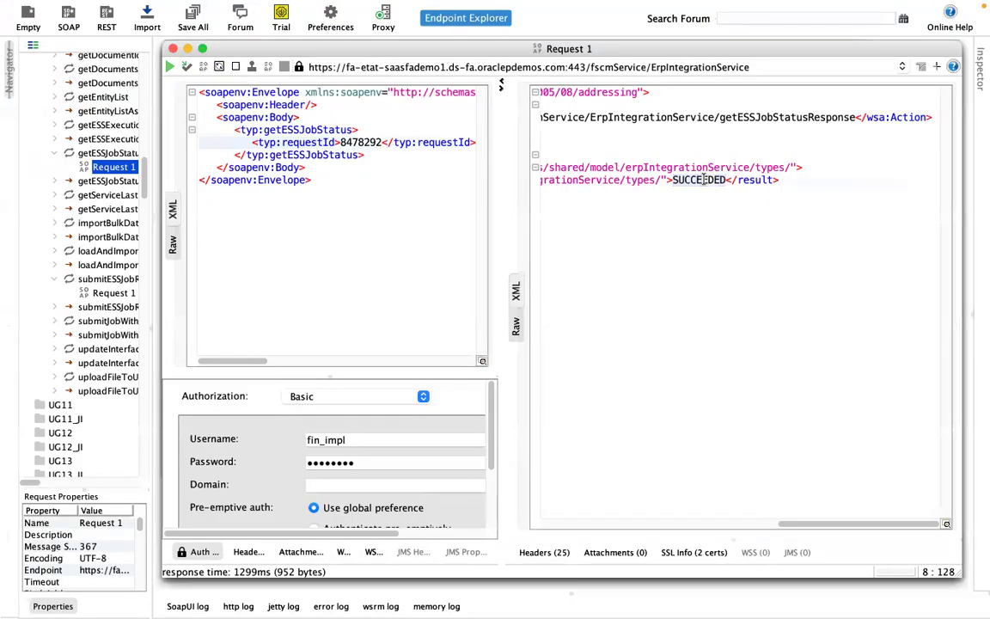
# Step: Reopen Request 1 of submitESSJobRequest and review the job ID in its response
pyautogui.click(113, 293)
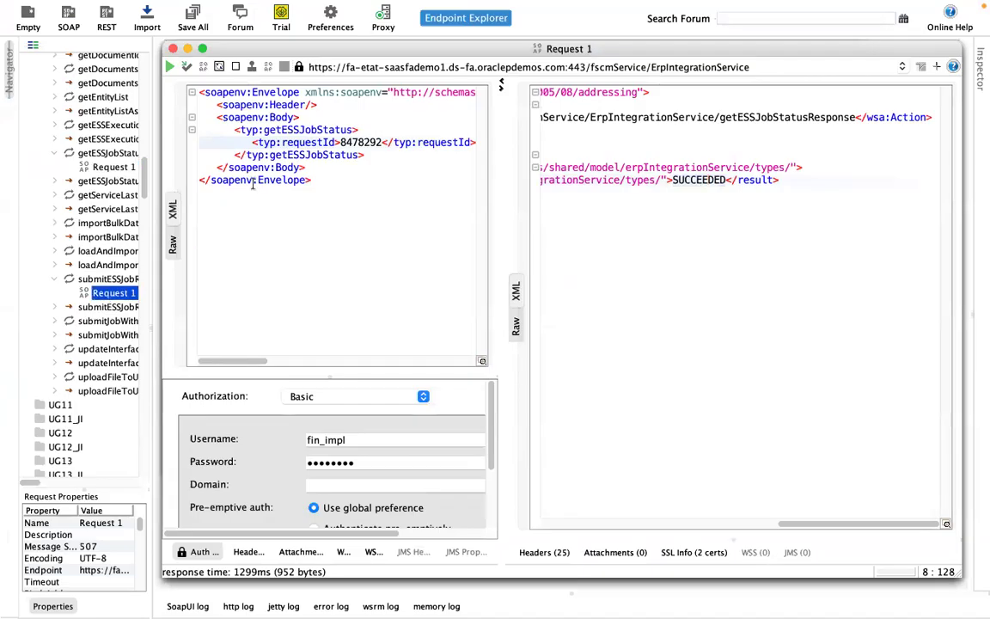
pyautogui.doubleClick(120, 295)
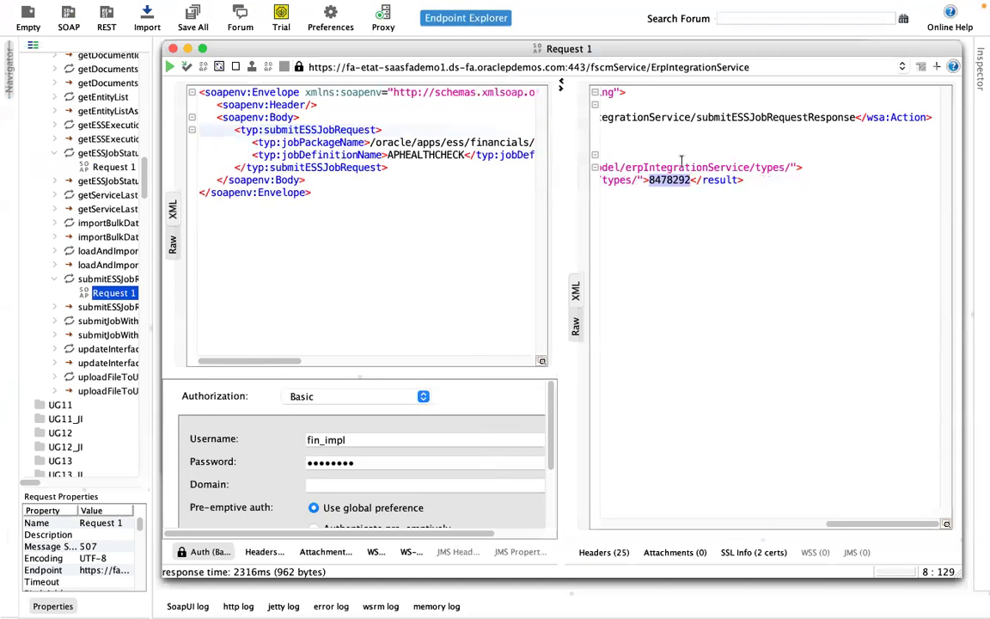
pyautogui.click(690, 180)
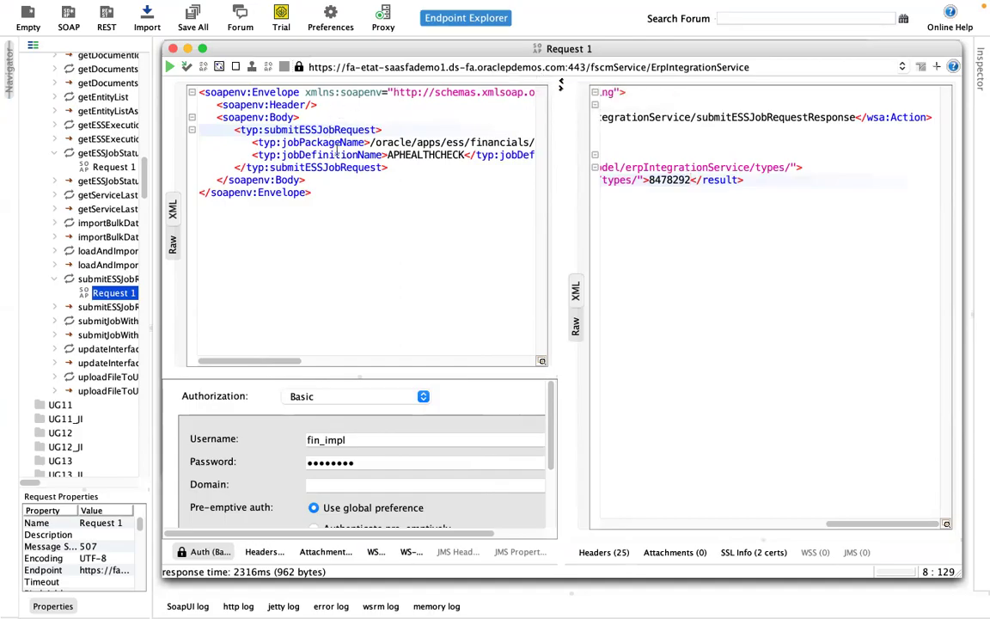
pyautogui.click(122, 167)
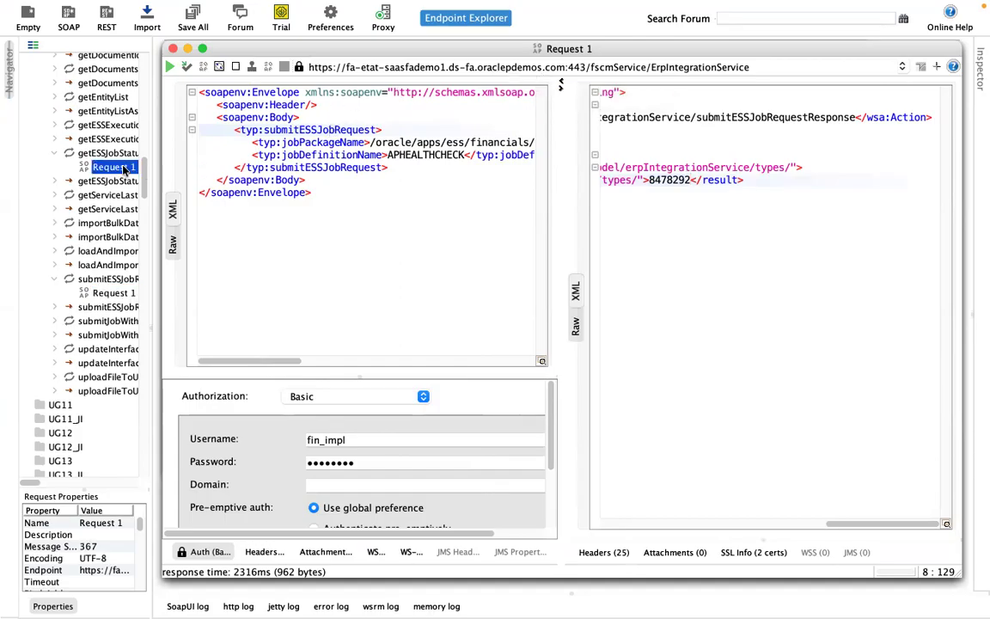
pyautogui.click(115, 293)
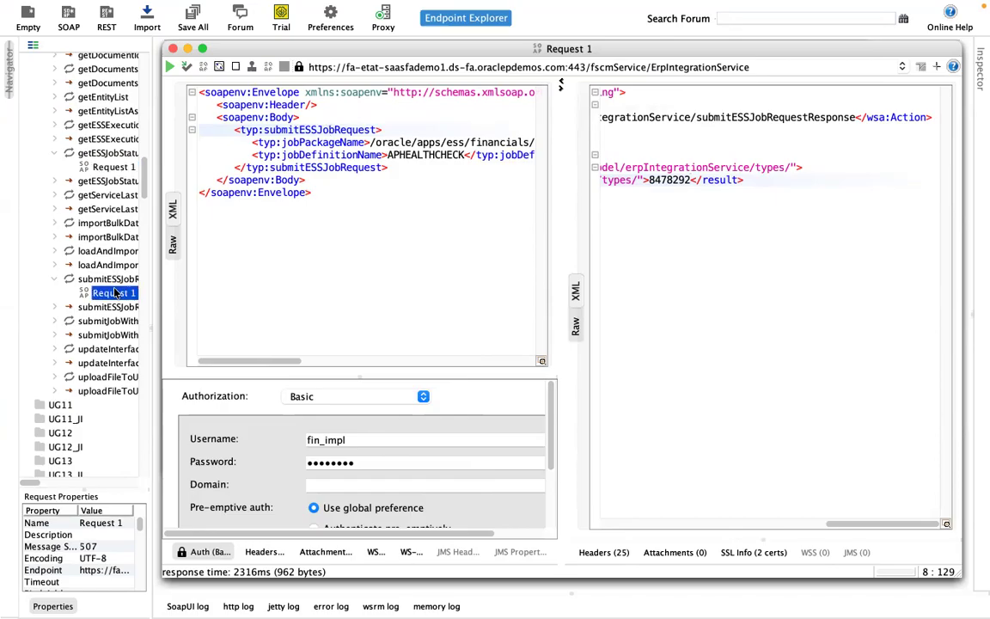
# Step: Switch to Firefox, open the DEV OIC bookmark in a new tab, and move that tab to the front
pyautogui.press('super+Tab')
pyautogui.press('super+Tab')
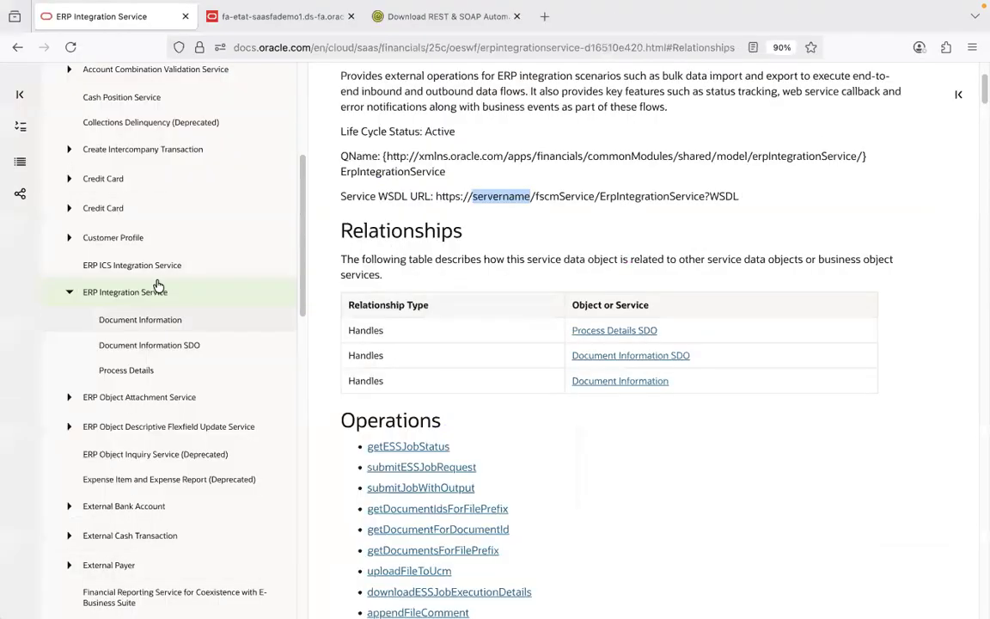
pyautogui.click(545, 16)
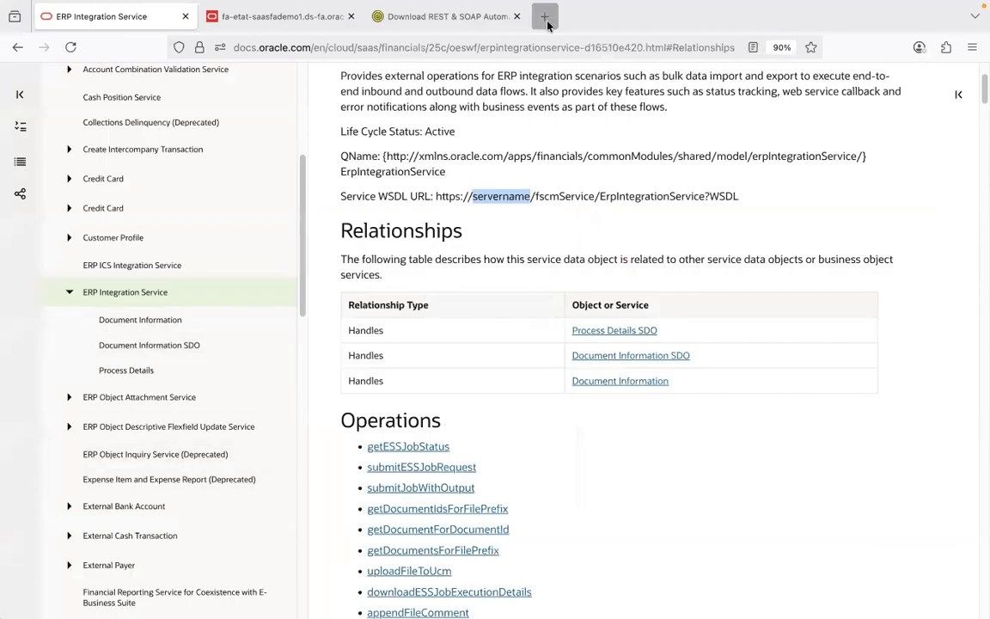
pyautogui.click(33, 71)
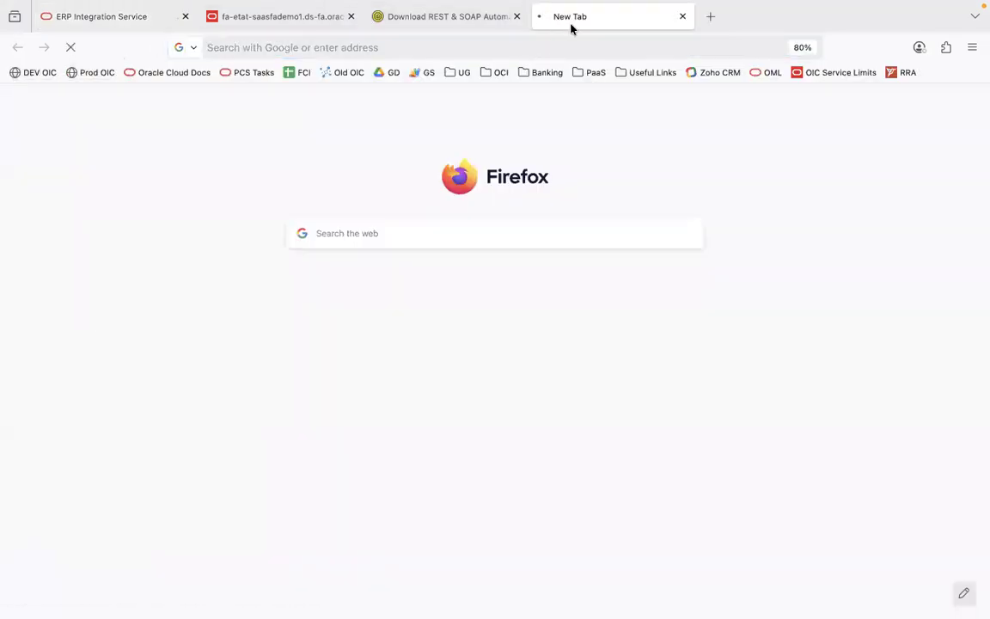
pyautogui.moveTo(540, 18); pyautogui.dragTo(93, 18)
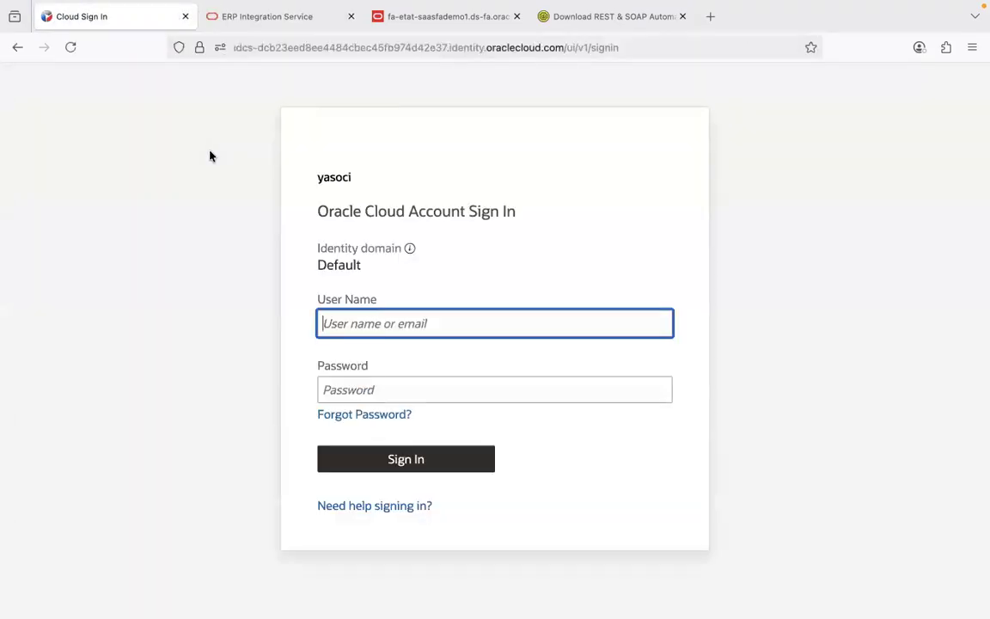
# Step: Sign in to the Oracle Cloud account by filling in the saved user name and password
pyautogui.click(404, 347)
pyautogui.click(432, 413)
pyautogui.click(438, 493)
# Step: Locate the 7.Complex GL Journal Import SOAP Service.pptx file in Finder's 1.Integrations folder, returning to Firefox when done
pyautogui.press('super+Tab')
pyautogui.press('super+Tab')
pyautogui.press('super+Tab')
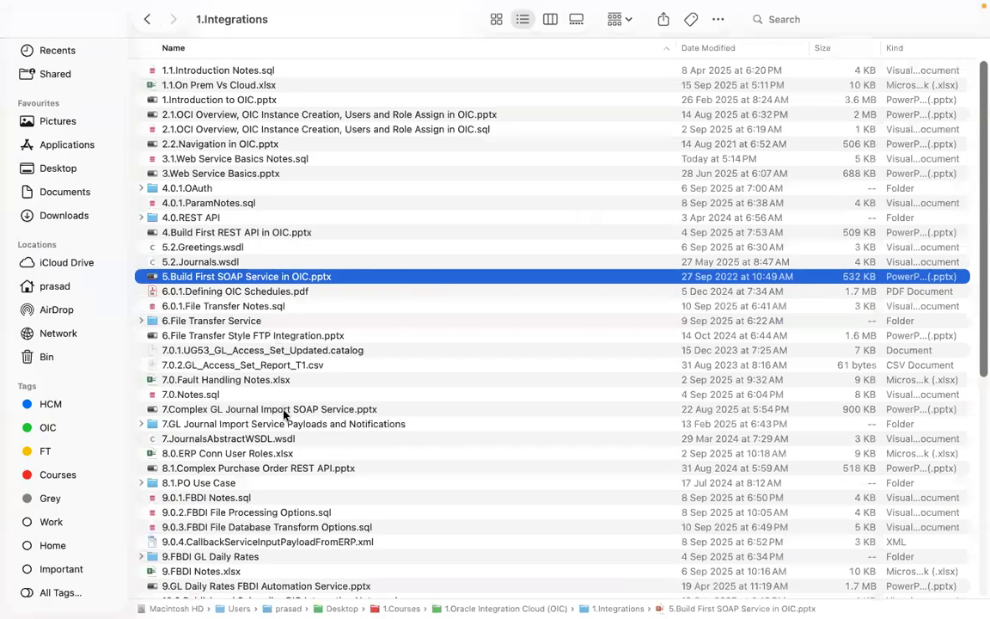
pyautogui.click(284, 411)
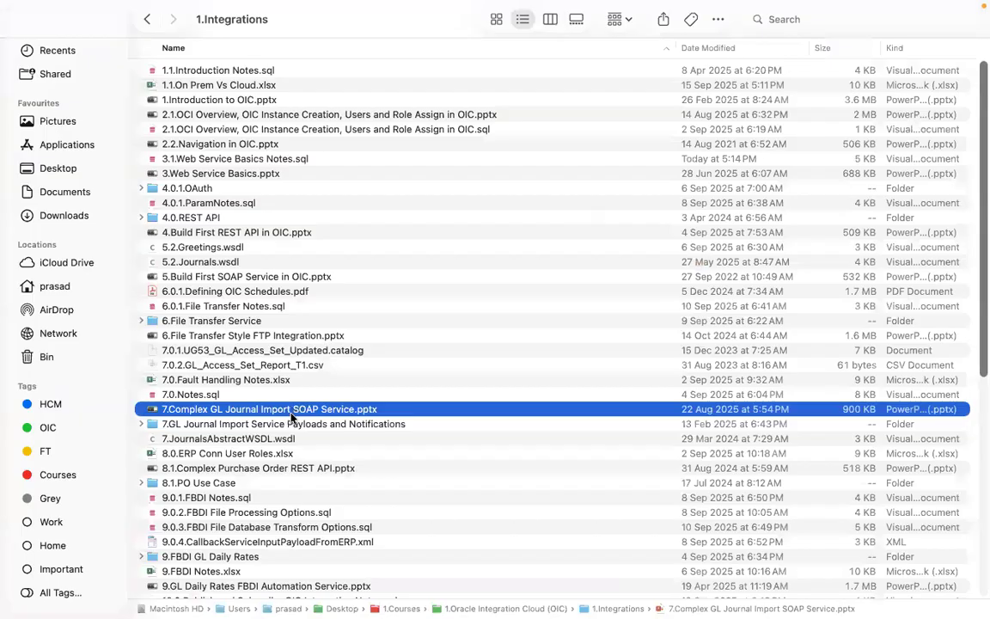
pyautogui.press('super+Tab')
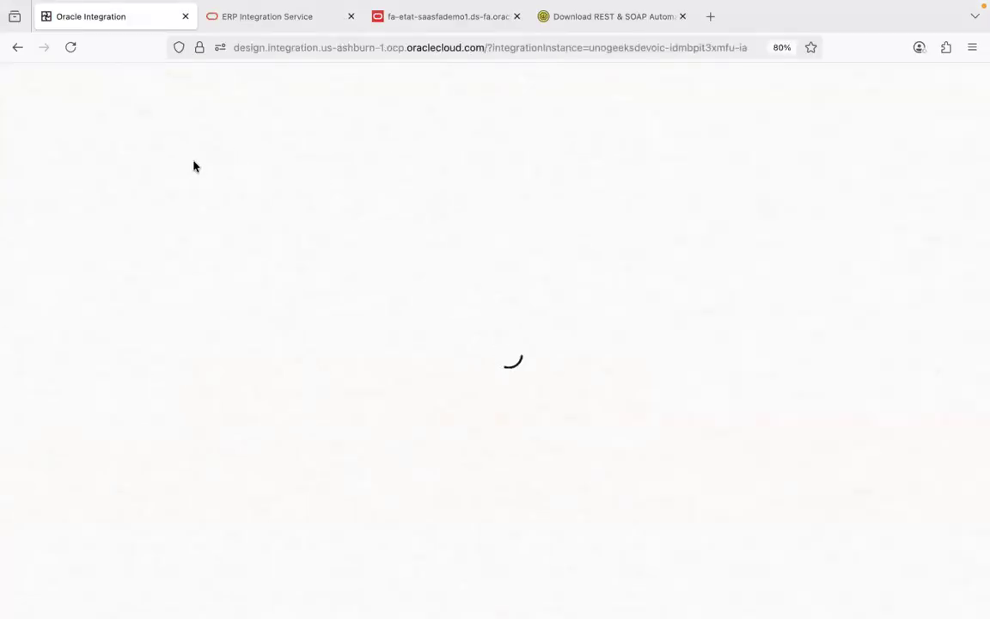
pyautogui.press('super+Tab')
pyautogui.press('super+Tab')
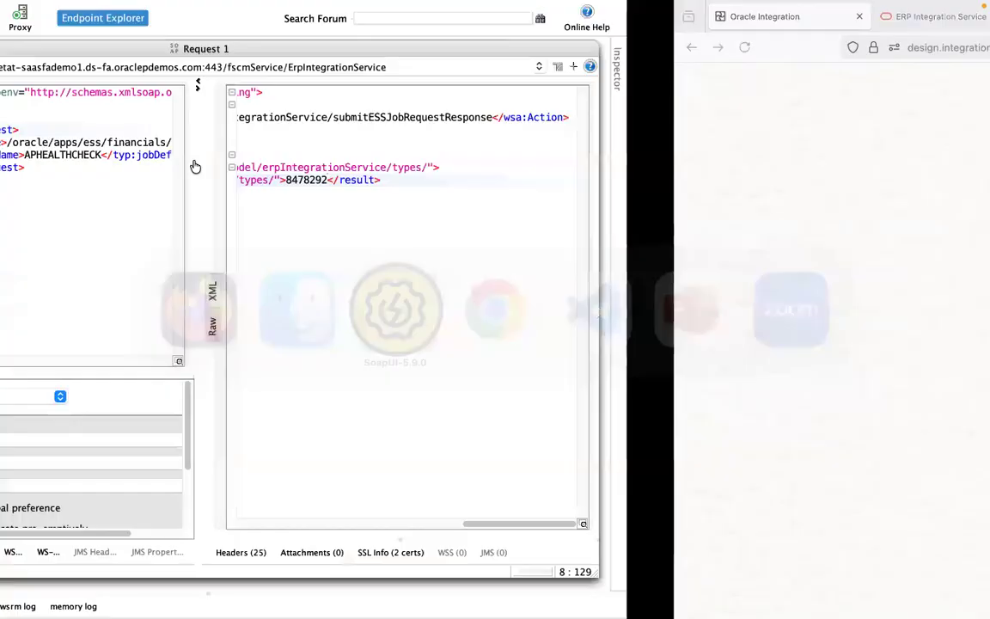
pyautogui.moveTo(108, 7)
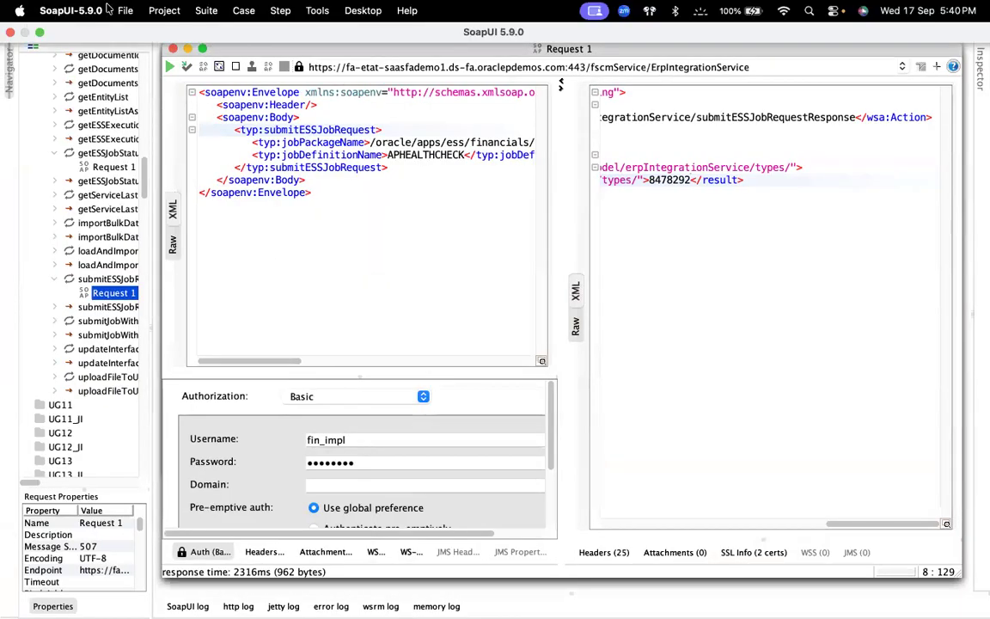
pyautogui.press('super+Tab')
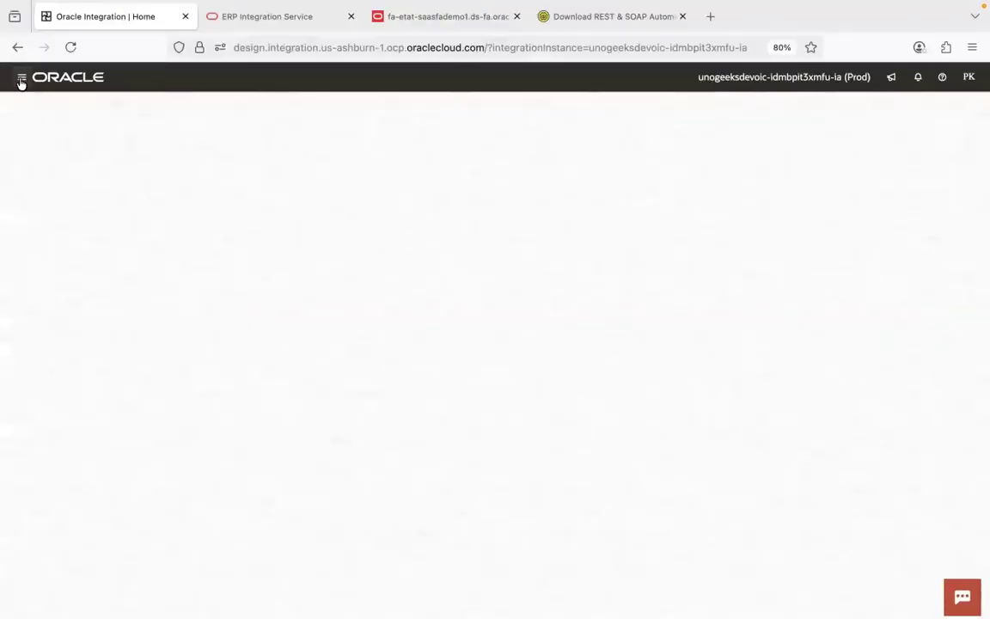
# Step: Open the UG101 project from the Oracle Integration projects list and display all of its integrations
pyautogui.click(22, 77)
pyautogui.click(99, 136)
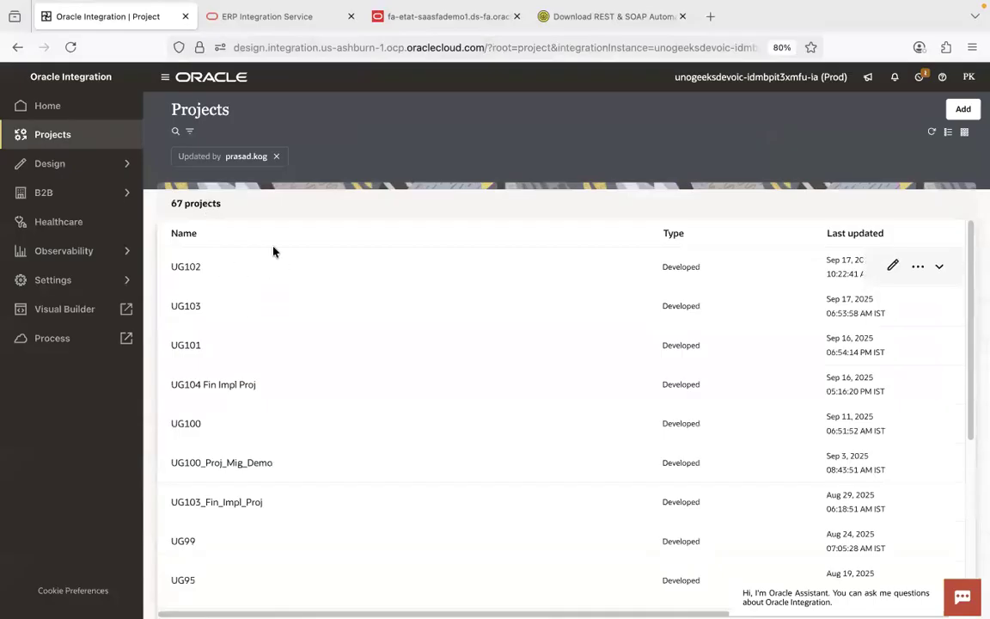
pyautogui.click(196, 422)
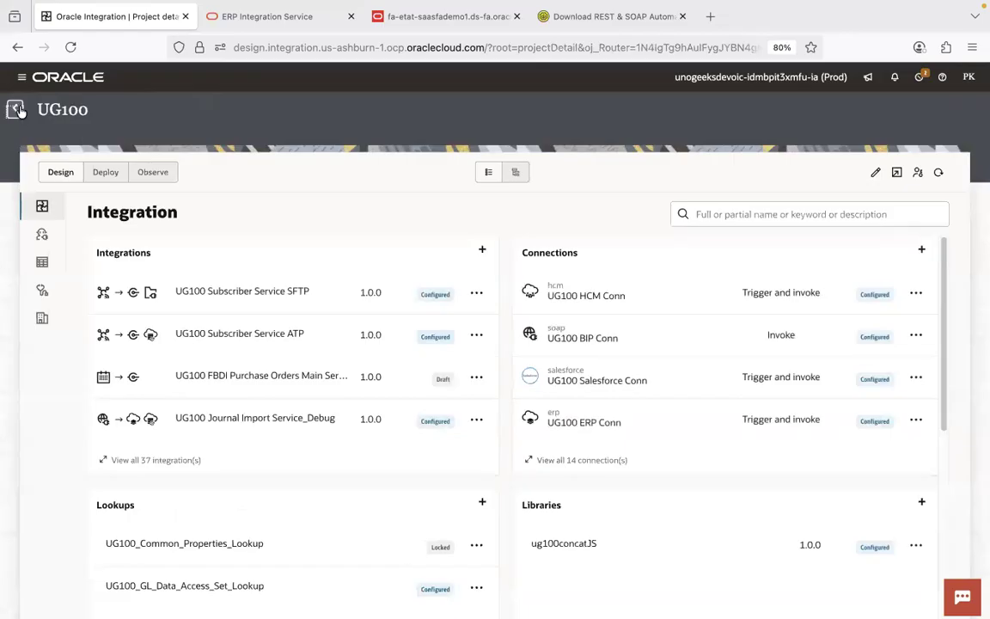
pyautogui.click(15, 108)
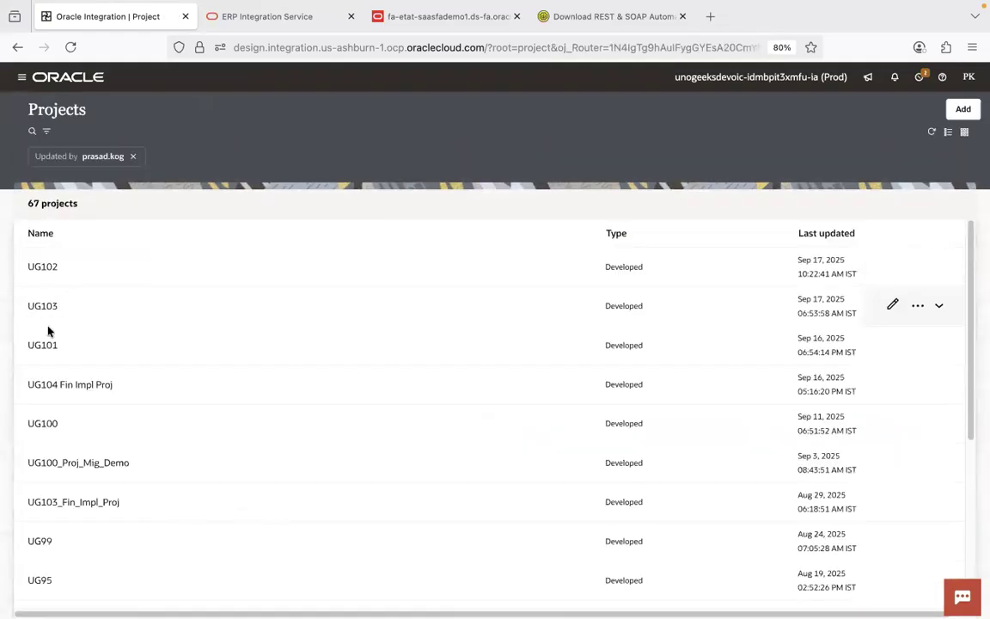
pyautogui.click(48, 346)
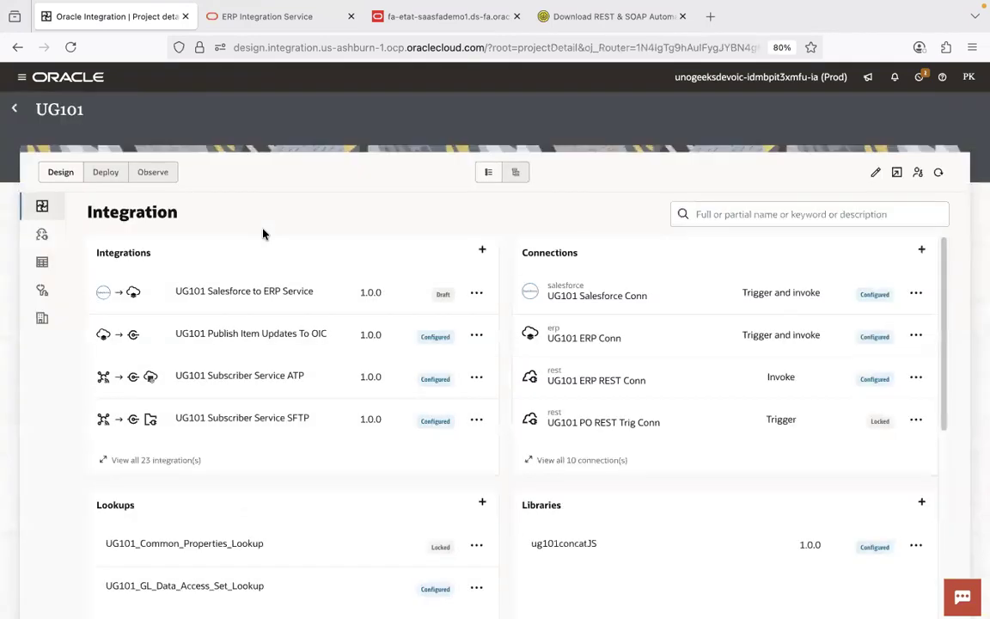
pyautogui.click(151, 460)
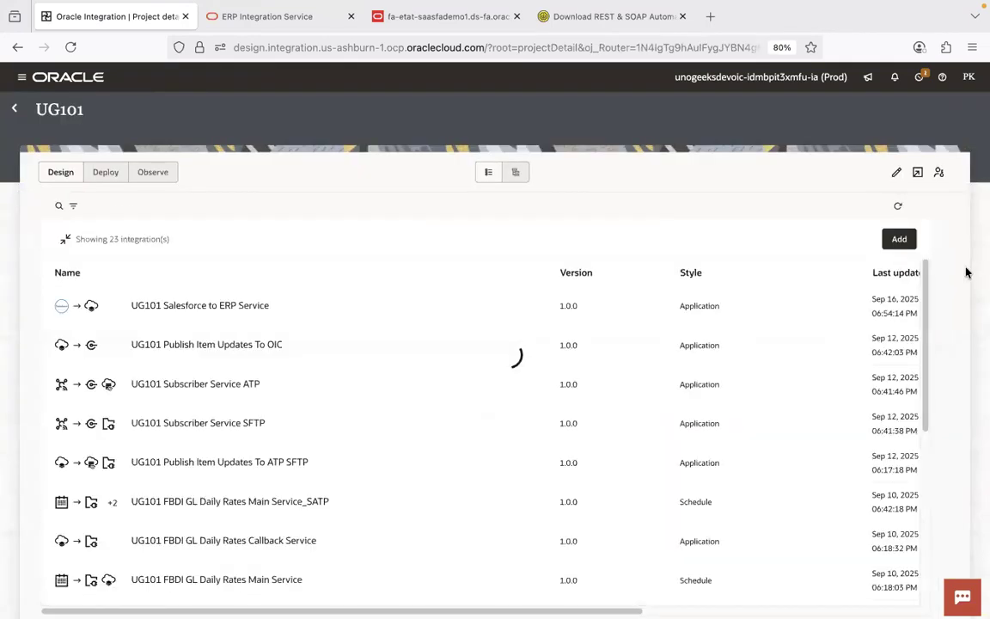
# Step: Unlock the UG101 Journal Import Service integration from its actions in the UG101 project's integrations list
pyautogui.moveTo(926, 292); pyautogui.dragTo(917, 526)
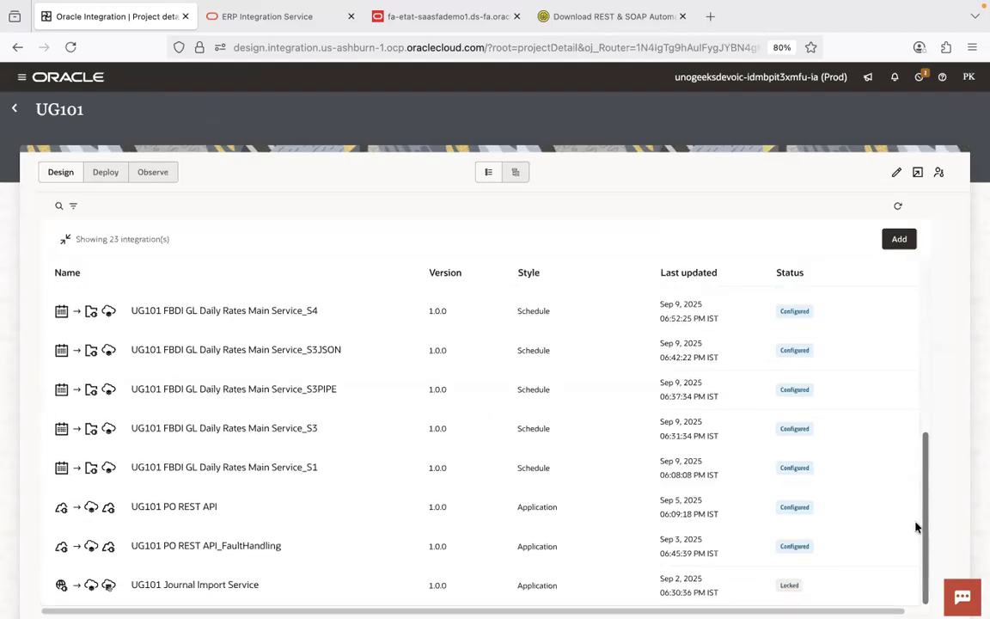
pyautogui.moveTo(926, 391); pyautogui.dragTo(926, 462)
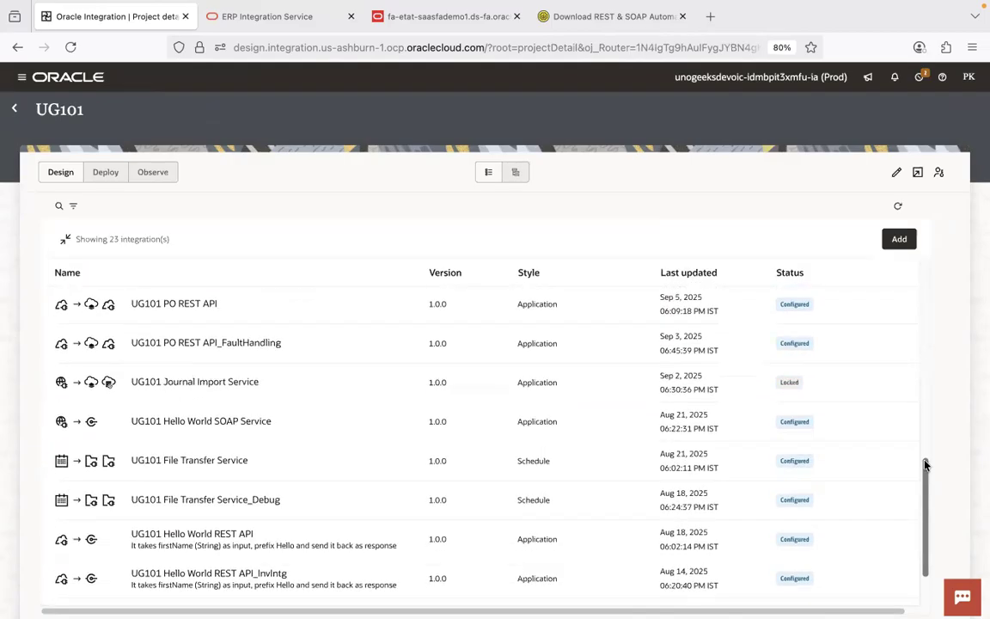
pyautogui.click(892, 382)
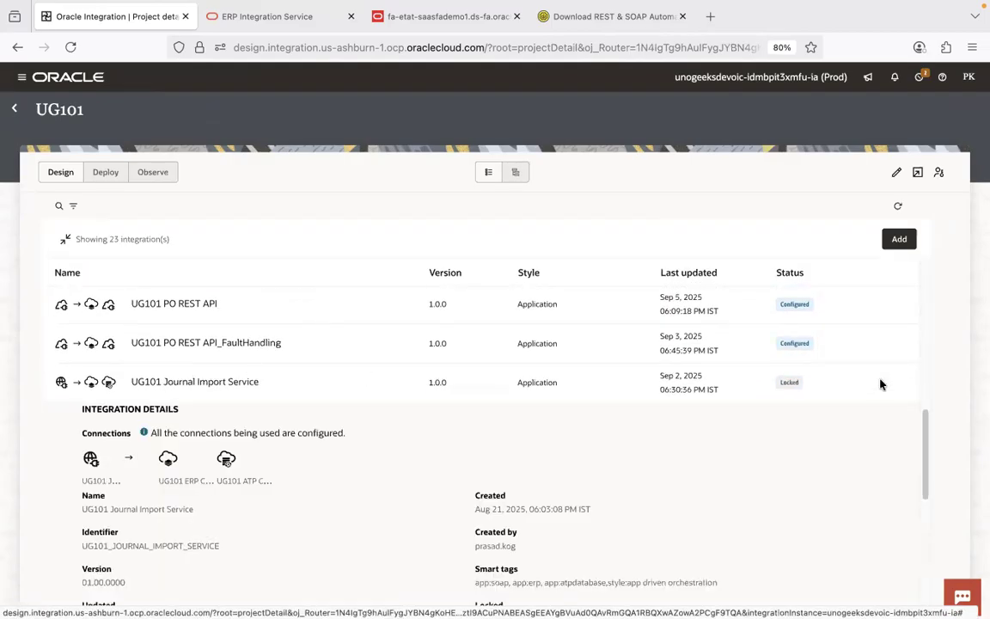
pyautogui.click(893, 383)
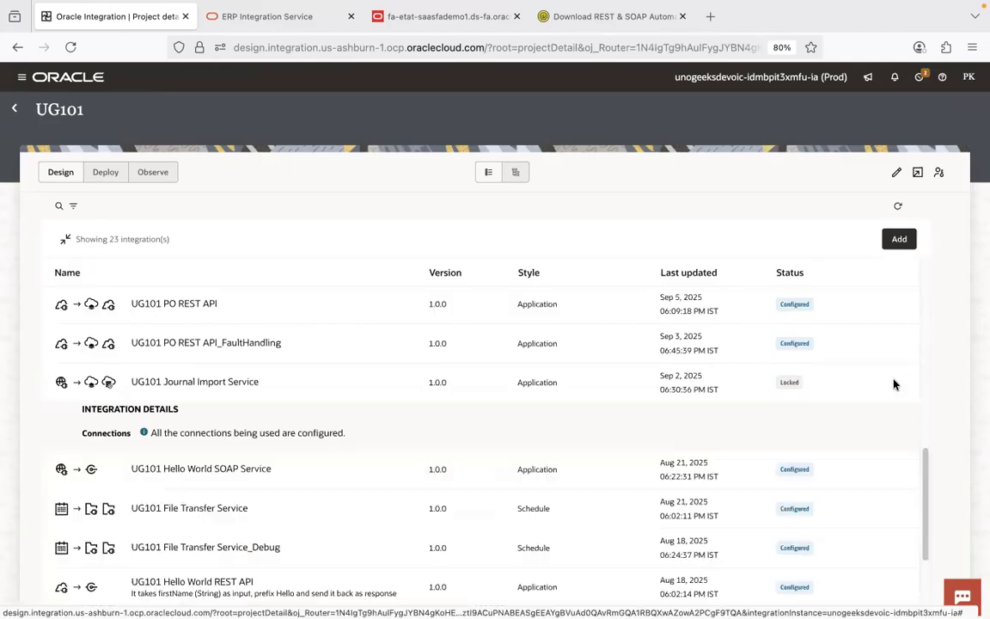
pyautogui.click(873, 382)
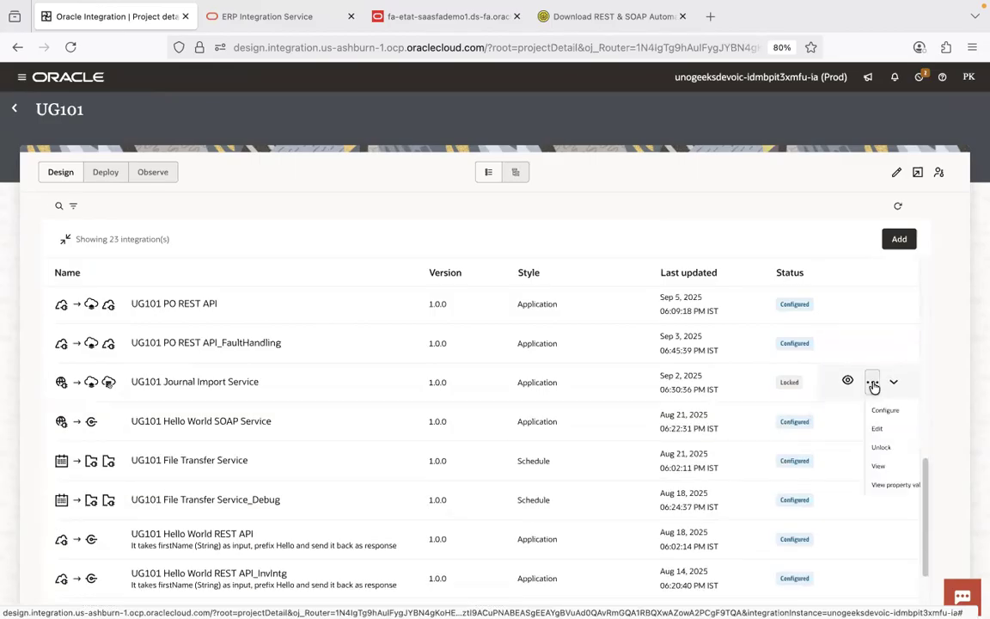
pyautogui.click(889, 472)
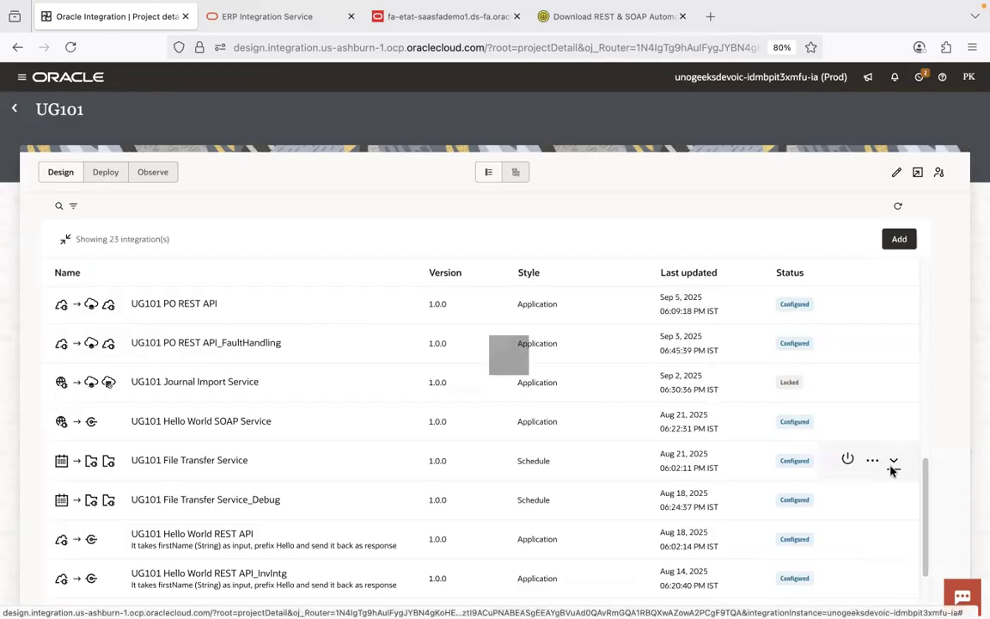
pyautogui.click(628, 405)
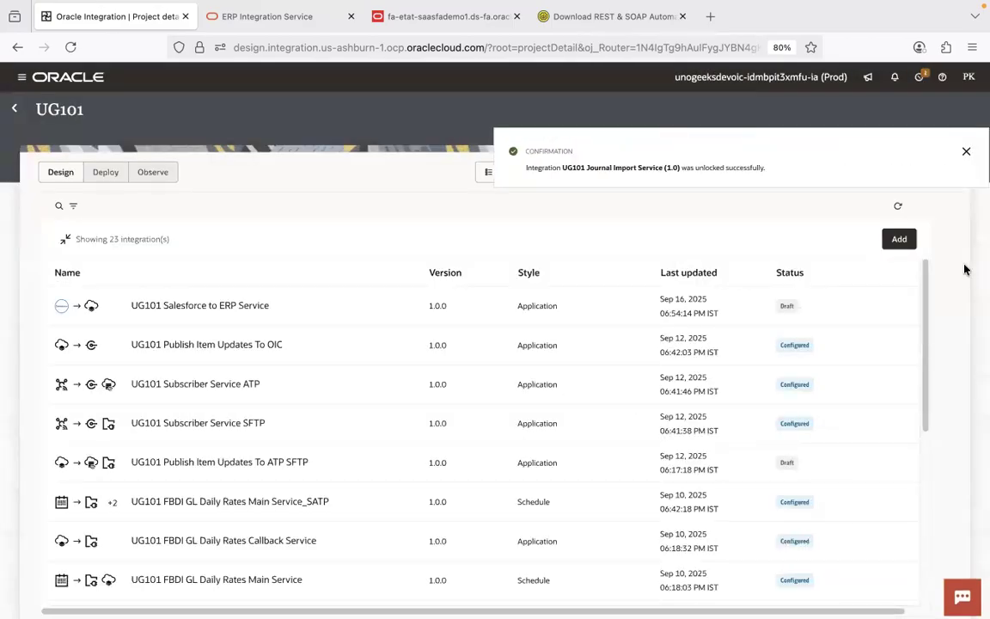
# Step: Open the UG101 Journal Import Service integration and review its flow from the trigger to the invokeJournalImportService invoke
pyautogui.moveTo(926, 268); pyautogui.dragTo(924, 533)
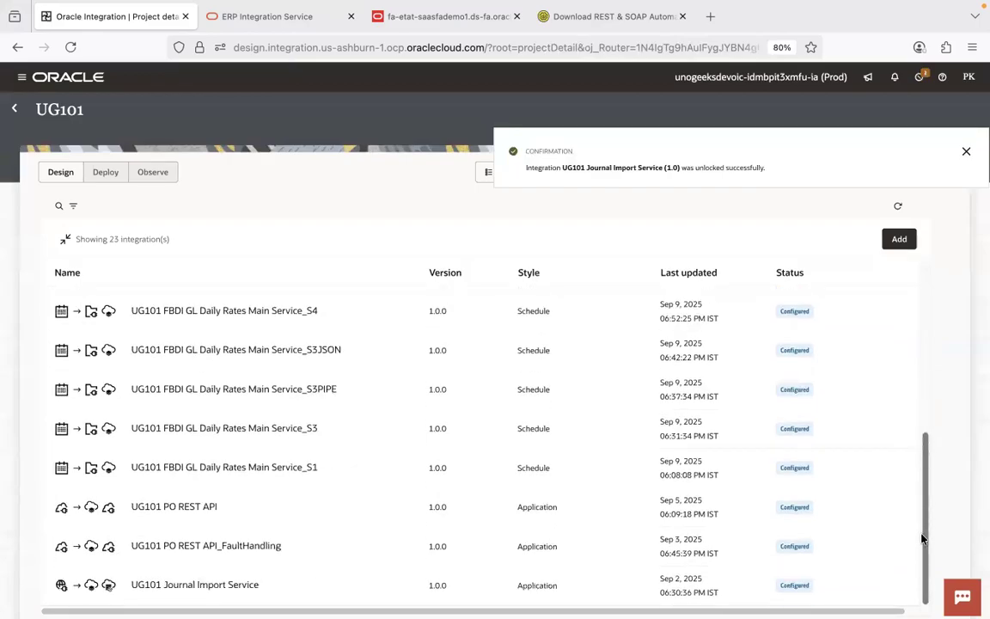
pyautogui.moveTo(929, 401); pyautogui.dragTo(935, 491)
pyautogui.click(214, 367)
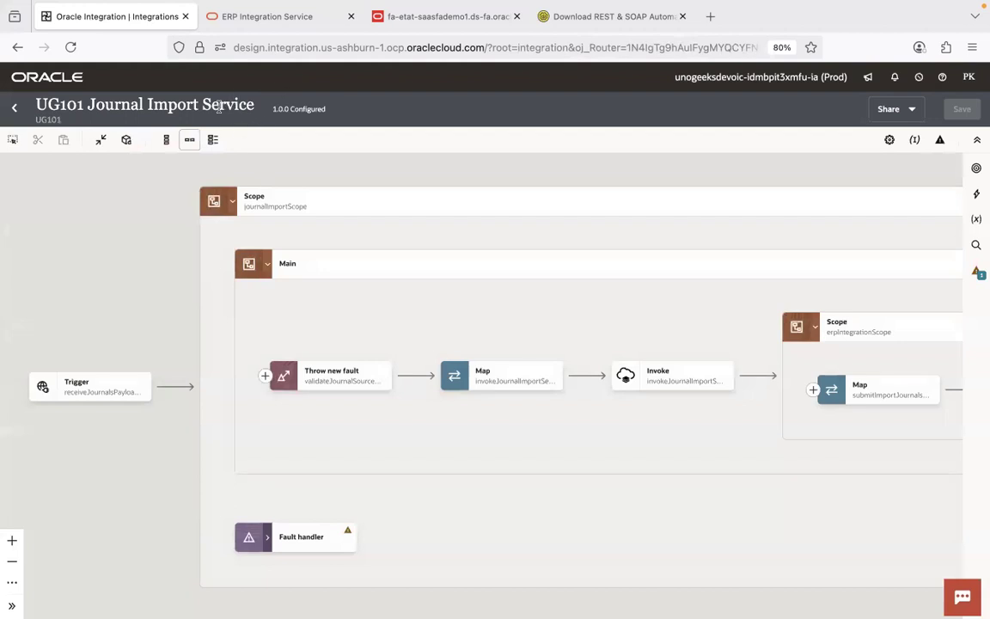
pyautogui.moveTo(190, 438); pyautogui.dragTo(286, 413)
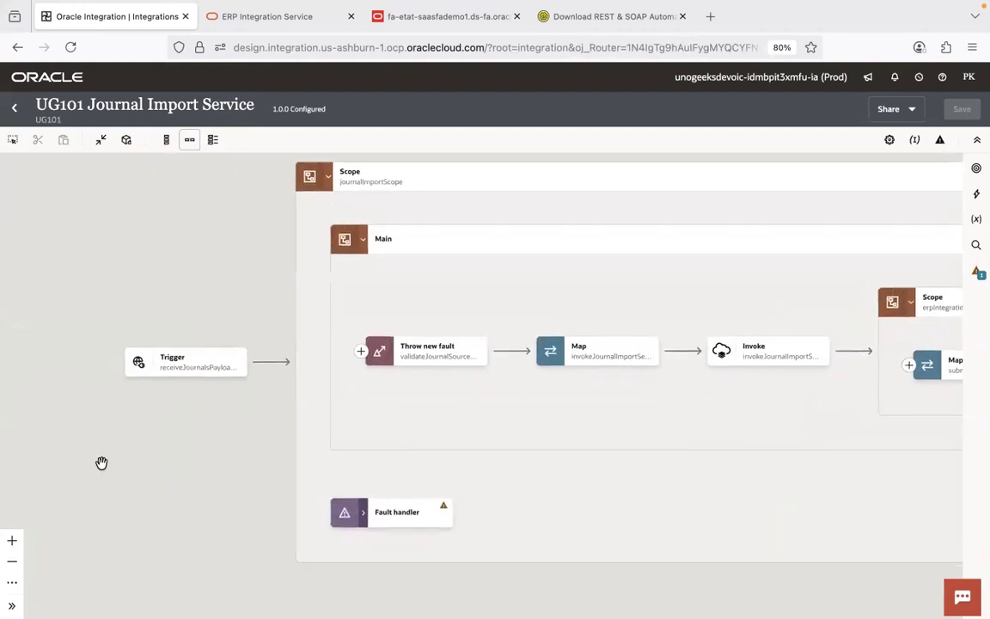
pyautogui.click(14, 563)
pyautogui.click(14, 563)
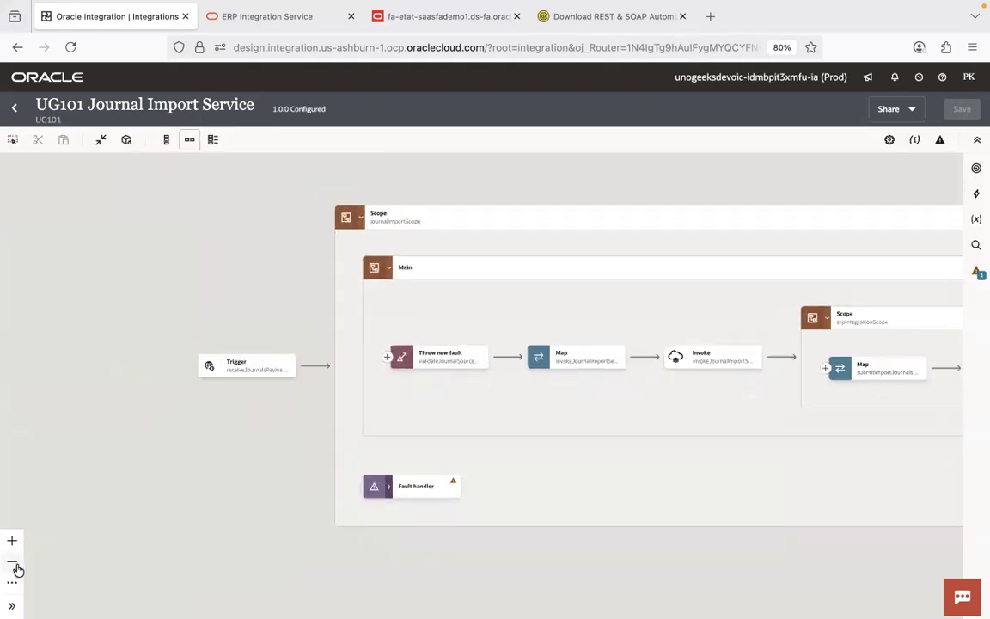
pyautogui.moveTo(616, 404); pyautogui.dragTo(495, 384)
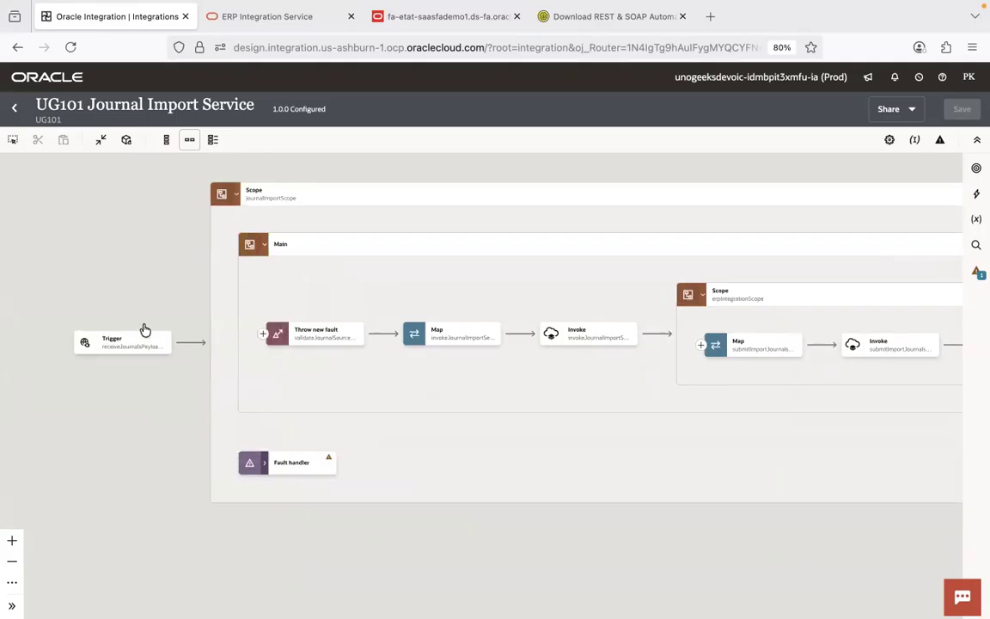
pyautogui.moveTo(110, 348)
pyautogui.moveTo(606, 338)
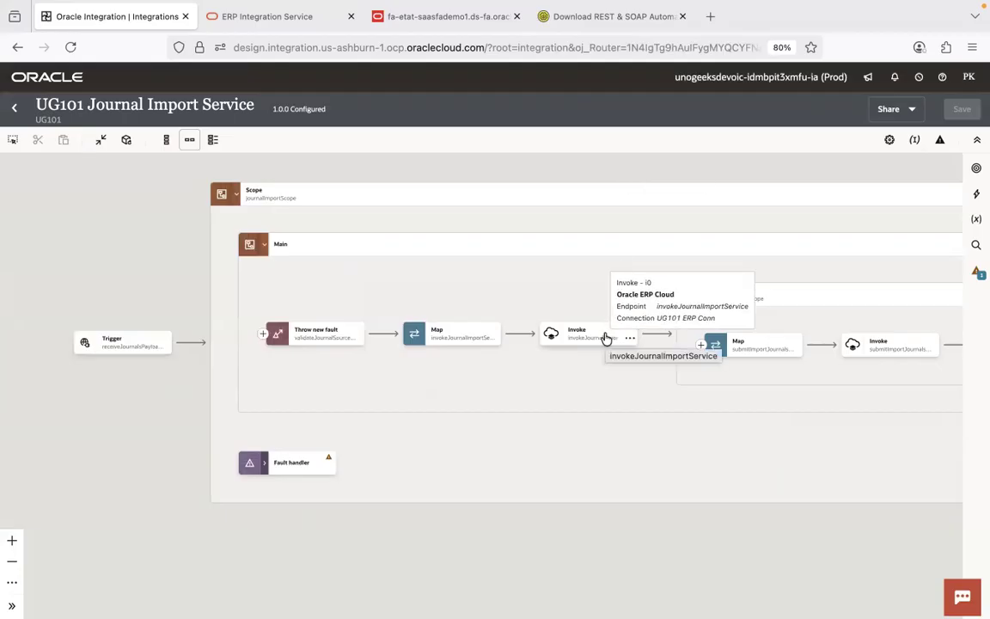
# Step: Look up the Journal service in the SOAP Web Services for Financials documentation, returning to the integration flow when done
pyautogui.click(264, 19)
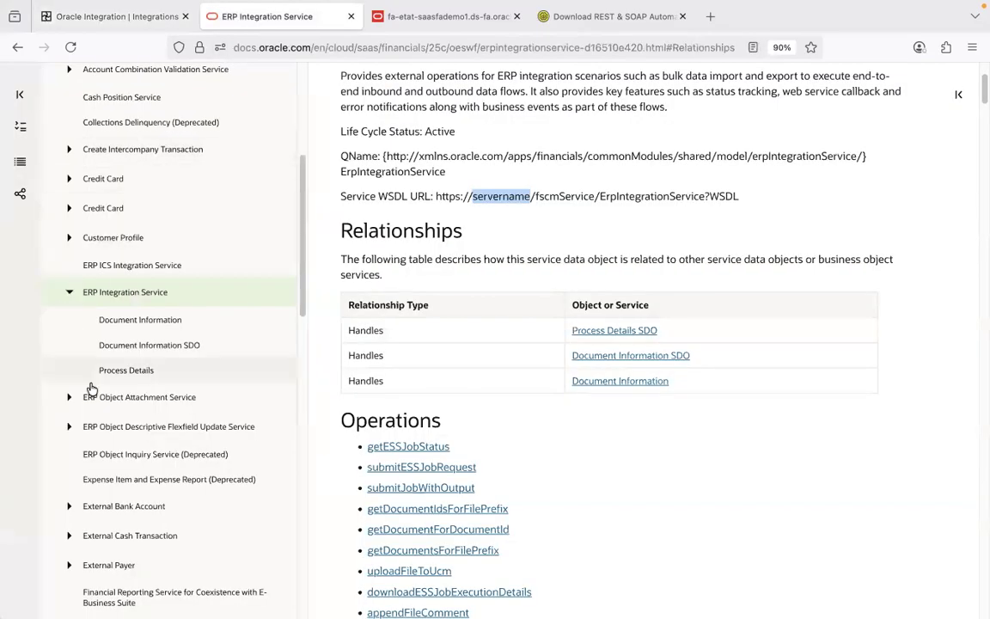
pyautogui.moveTo(303, 199); pyautogui.dragTo(309, 350)
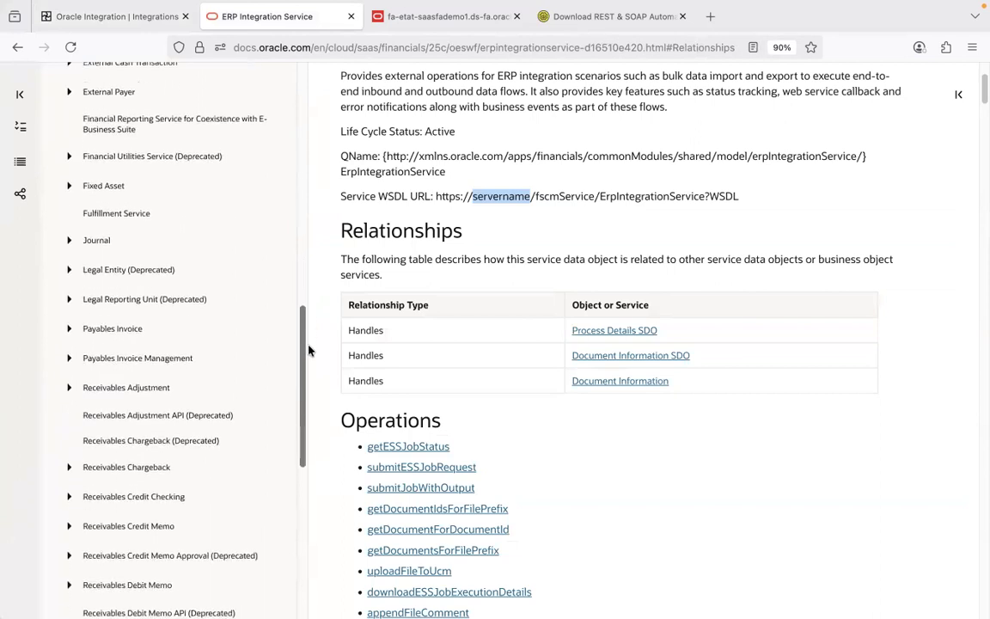
pyautogui.click(97, 242)
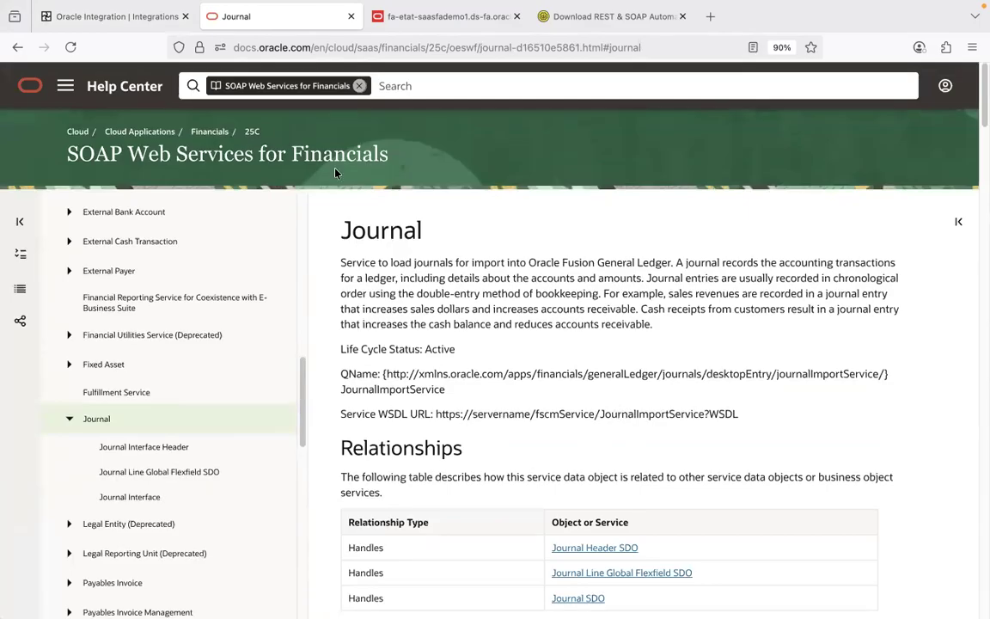
pyautogui.click(113, 16)
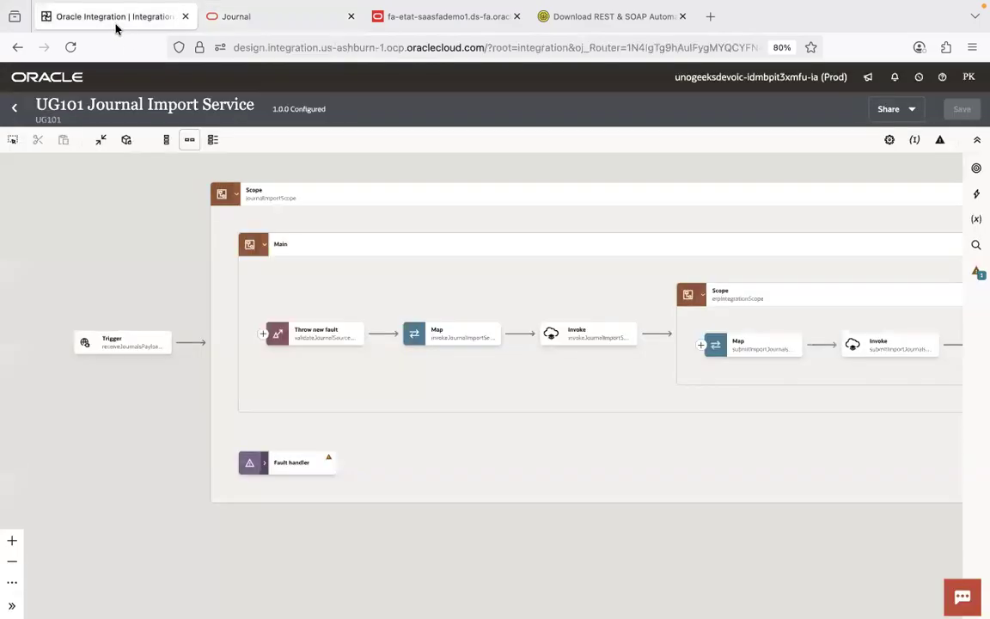
# Step: Compare the invokeJournalImportService invoke with the service WSDL URL and operations on the Journal documentation page, ending back on the flow
pyautogui.click(590, 341)
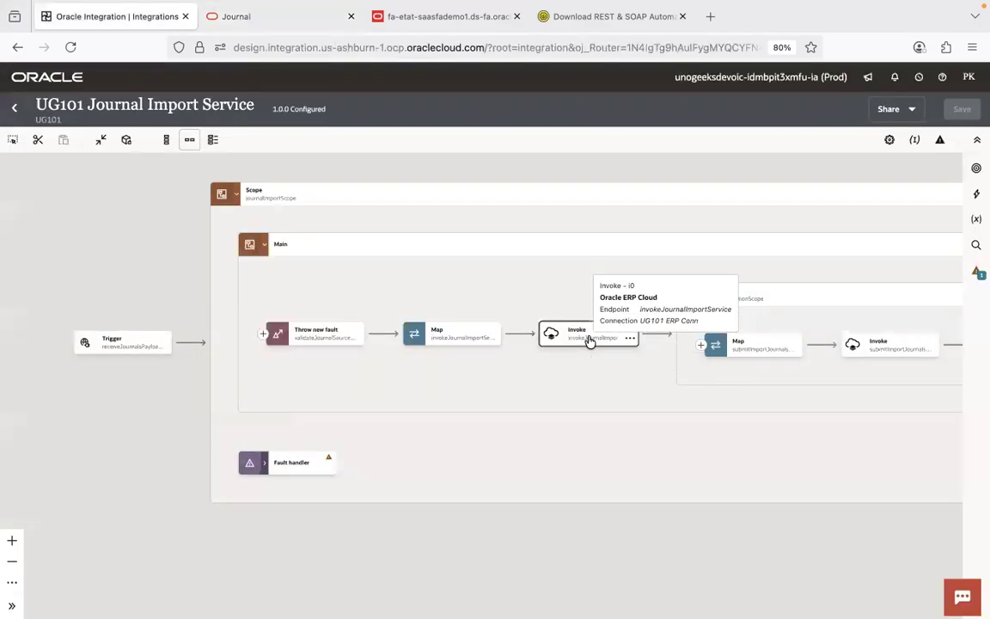
pyautogui.hscroll(3, 731, 400)
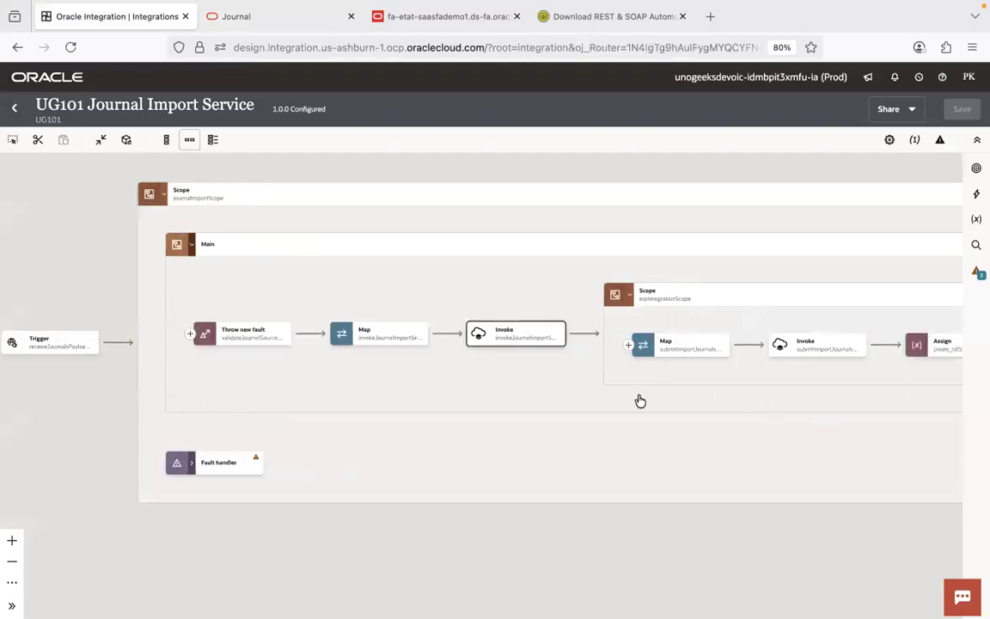
pyautogui.moveTo(779, 369); pyautogui.dragTo(822, 365)
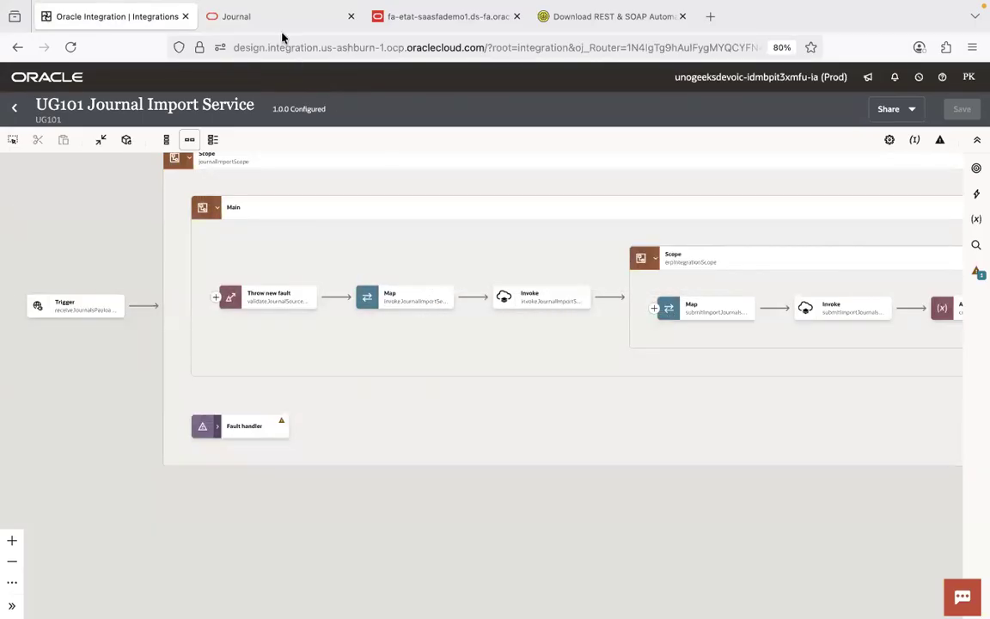
pyautogui.click(258, 17)
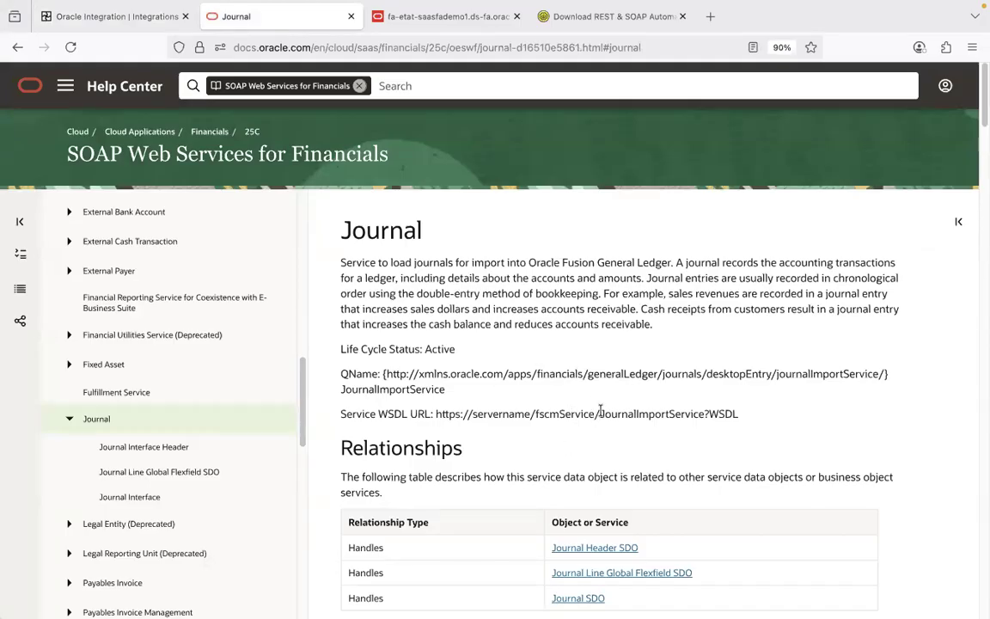
pyautogui.scroll(-5, 566, 453)
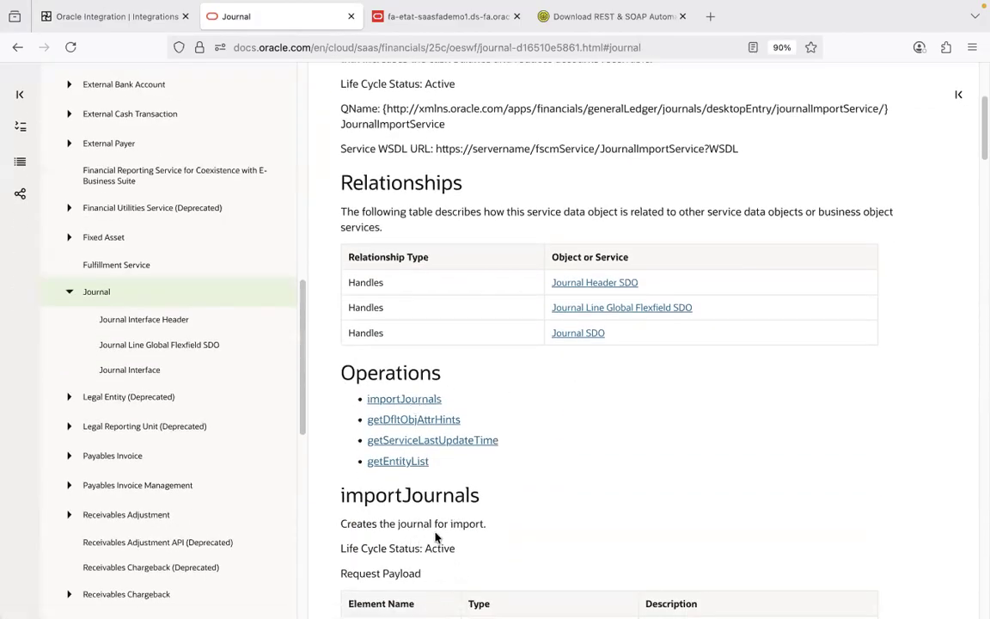
pyautogui.click(112, 17)
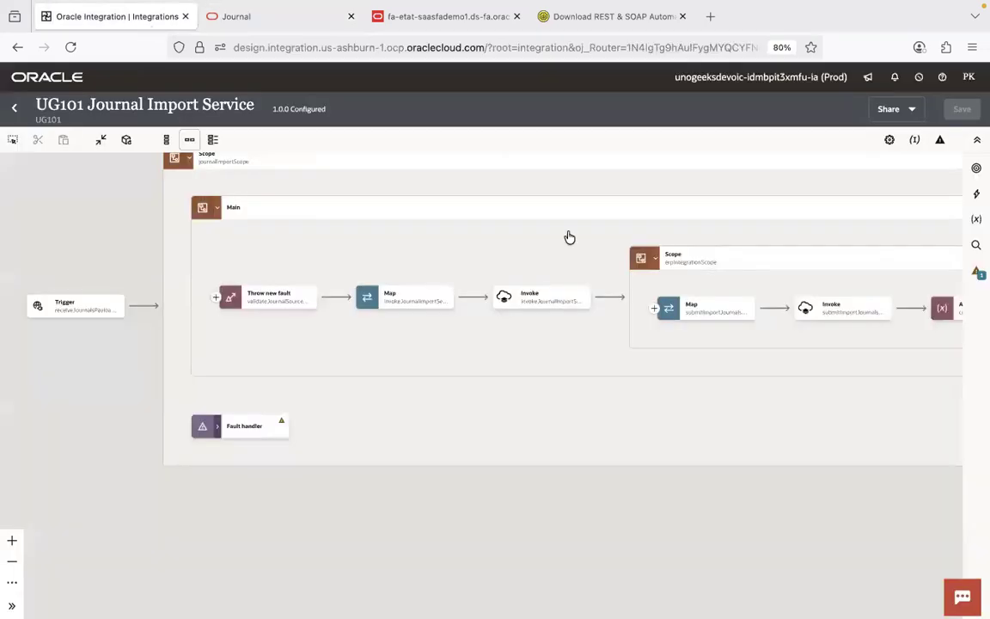
# Step: Open the submitImportJournalsJob invoke in erpIntegrationScope and advance to its operations page, keeping Query, Create, Update or Delete Information
pyautogui.moveTo(575, 306)
pyautogui.moveTo(771, 360); pyautogui.dragTo(359, 386)
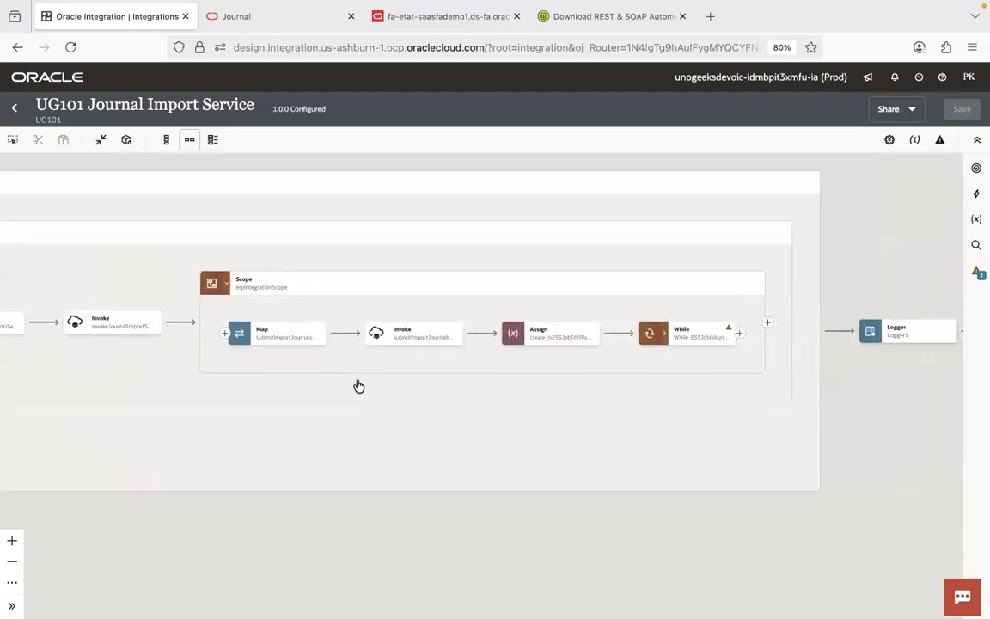
pyautogui.click(421, 334)
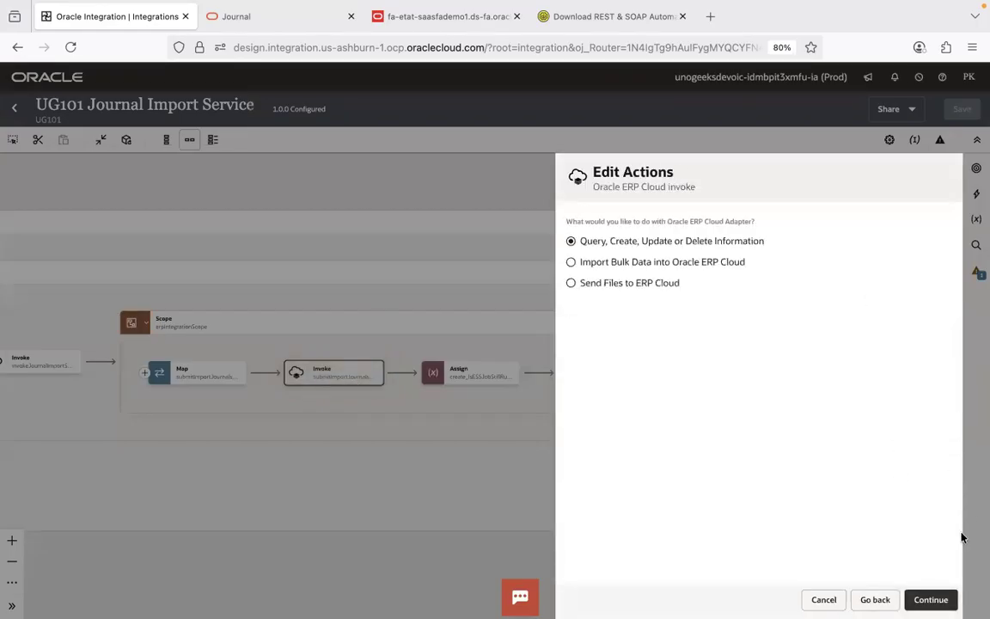
pyautogui.click(935, 600)
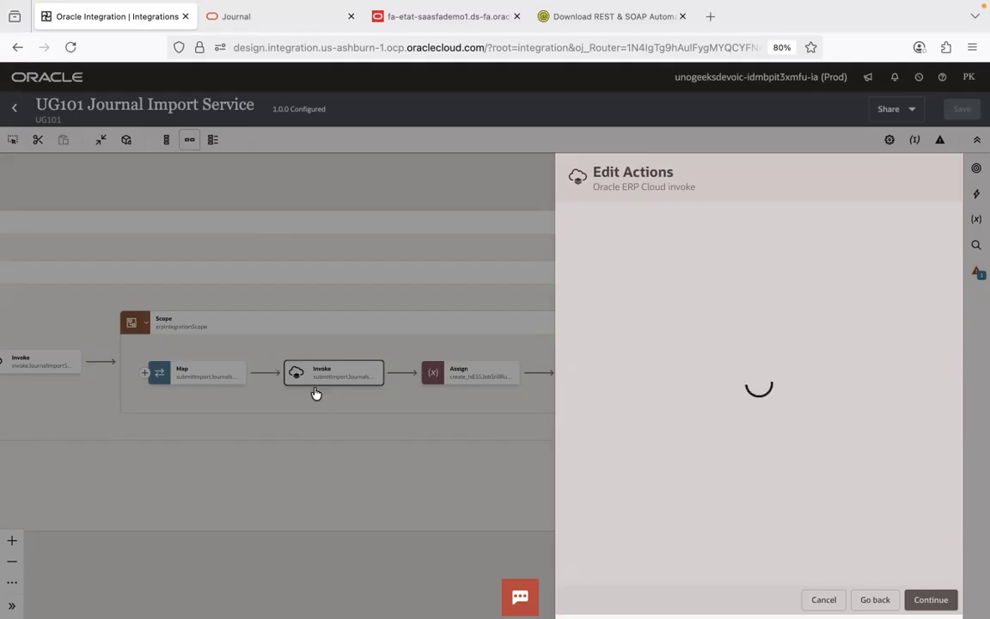
# Step: Switch to Chrome, start scheduling a new process with Import Journals as the job name, and return to Firefox
pyautogui.press('super+Tab')
pyautogui.press('super+Tab')
pyautogui.press('super+Tab')
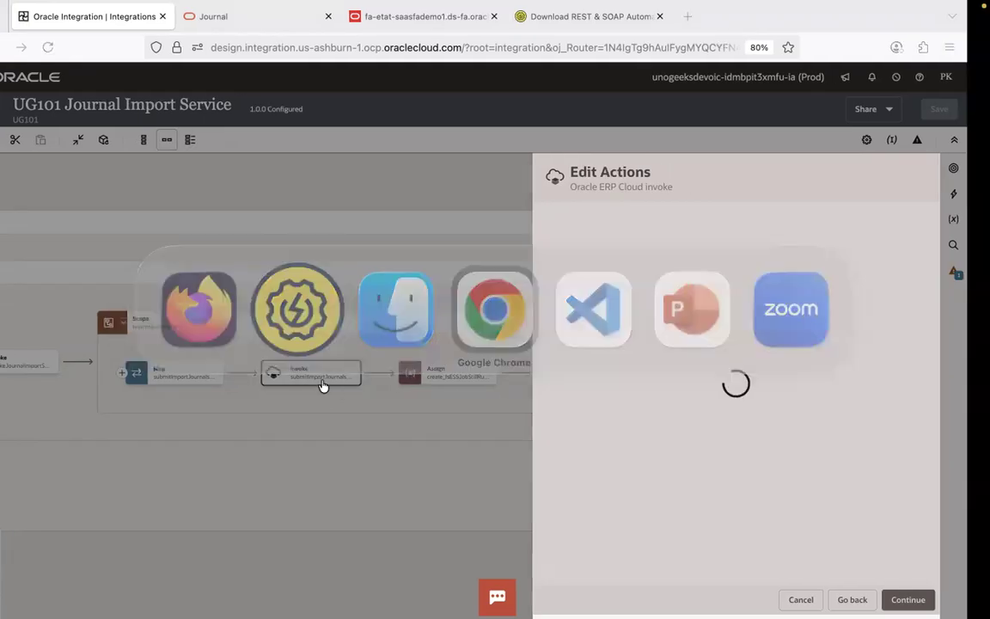
pyautogui.click(190, 289)
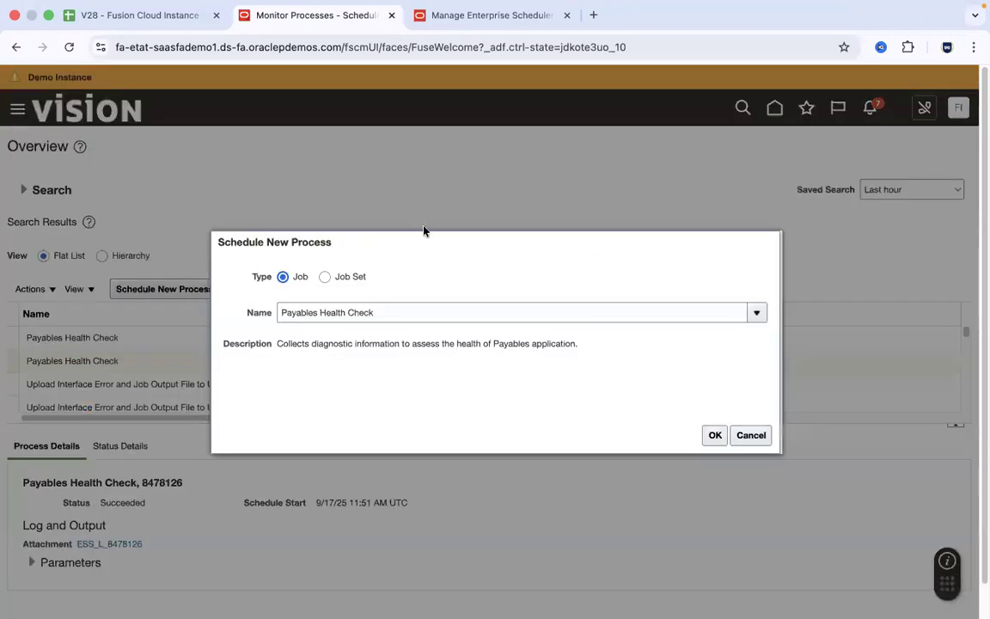
pyautogui.click(402, 314)
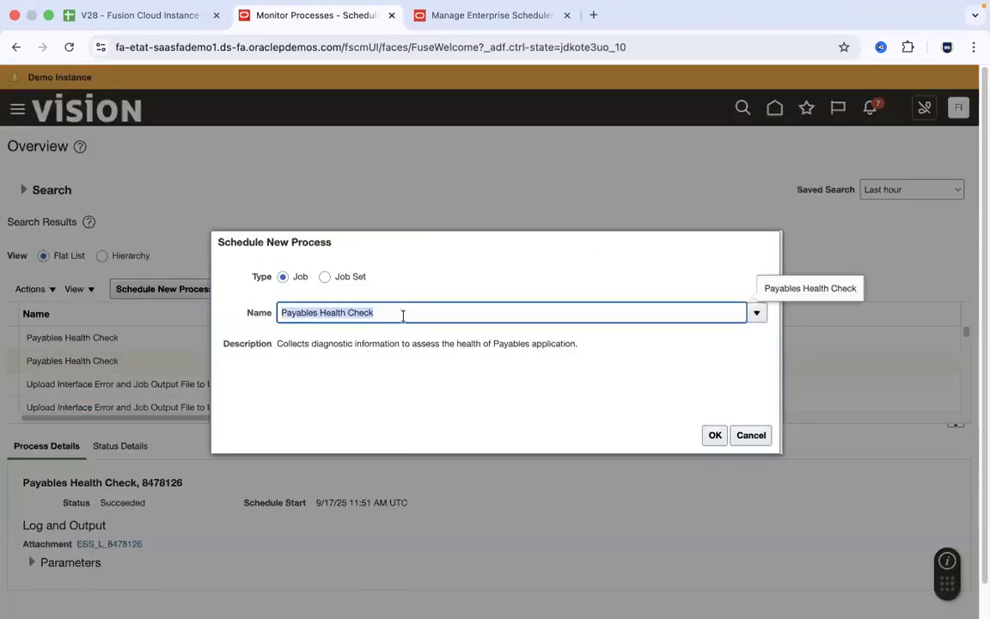
pyautogui.write('Imp')
pyautogui.write('ort Joruna')
pyautogui.press('BackSpace')
pyautogui.press('BackSpace')
pyautogui.press('BackSpace')
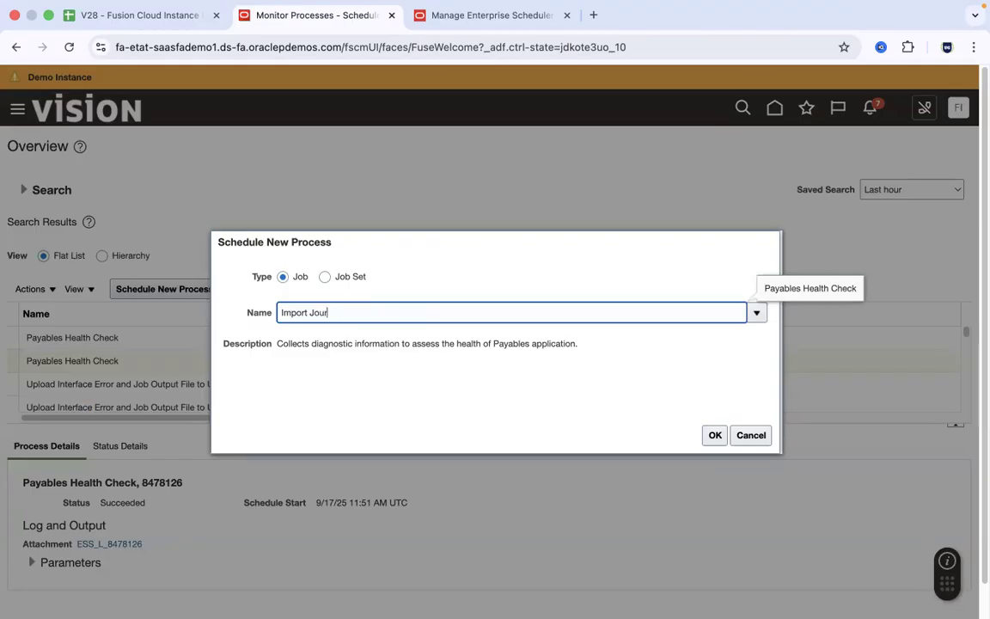
pyautogui.press('Tab')
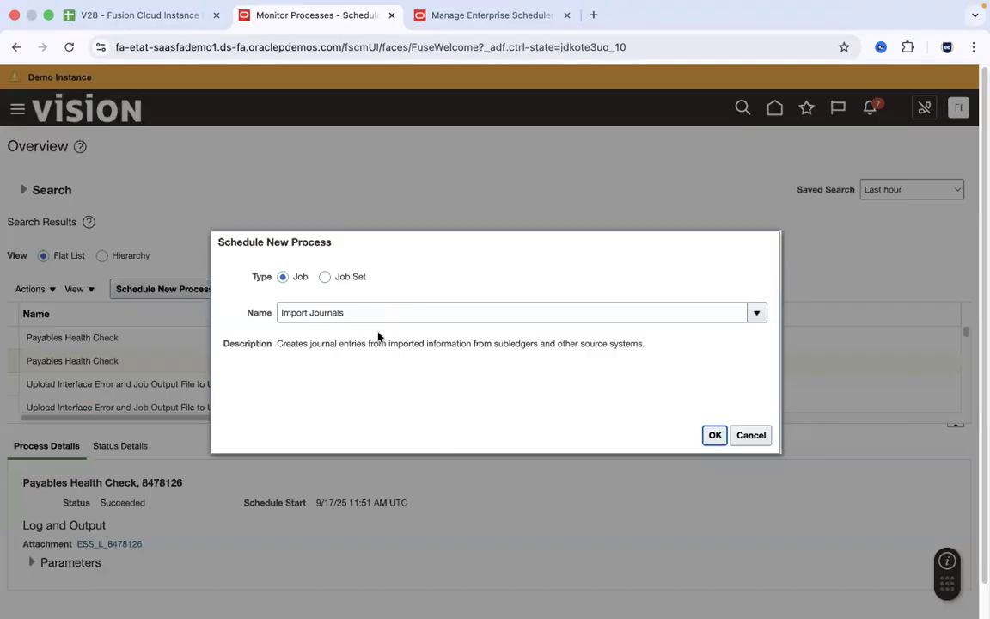
pyautogui.press('super+Tab')
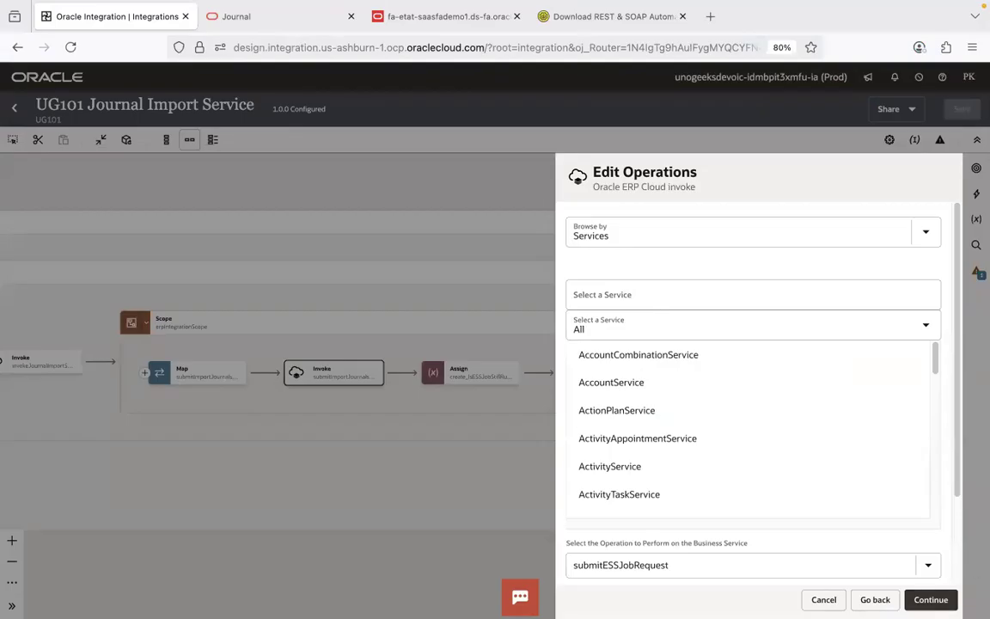
# Step: Compare the submitImportJournalsJob invoke summary with the ERP Integration Service documentation's operations, and close the invoke's configuration without saving
pyautogui.click(760, 346)
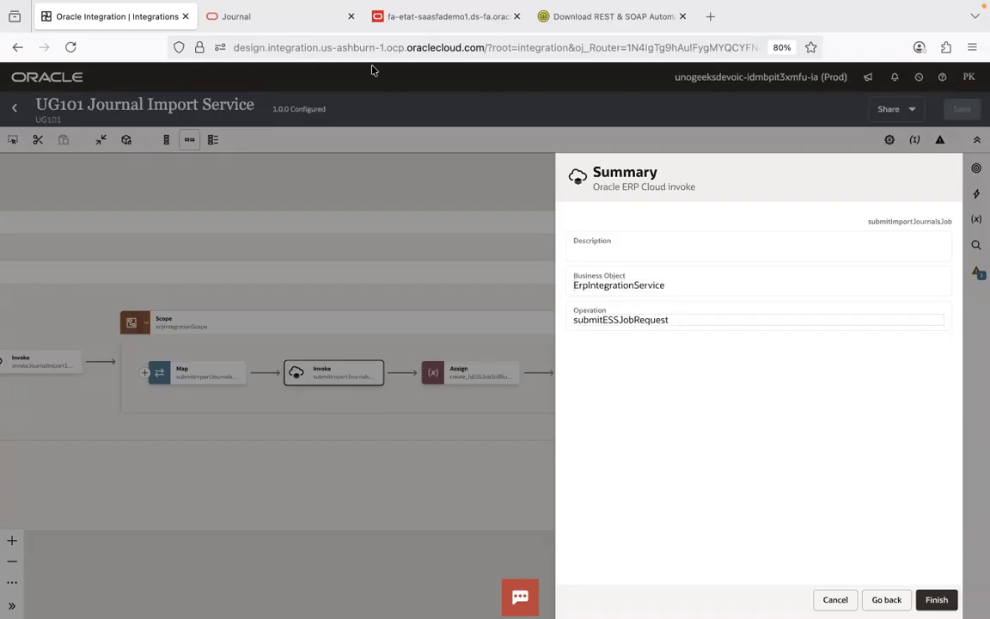
pyautogui.click(301, 30)
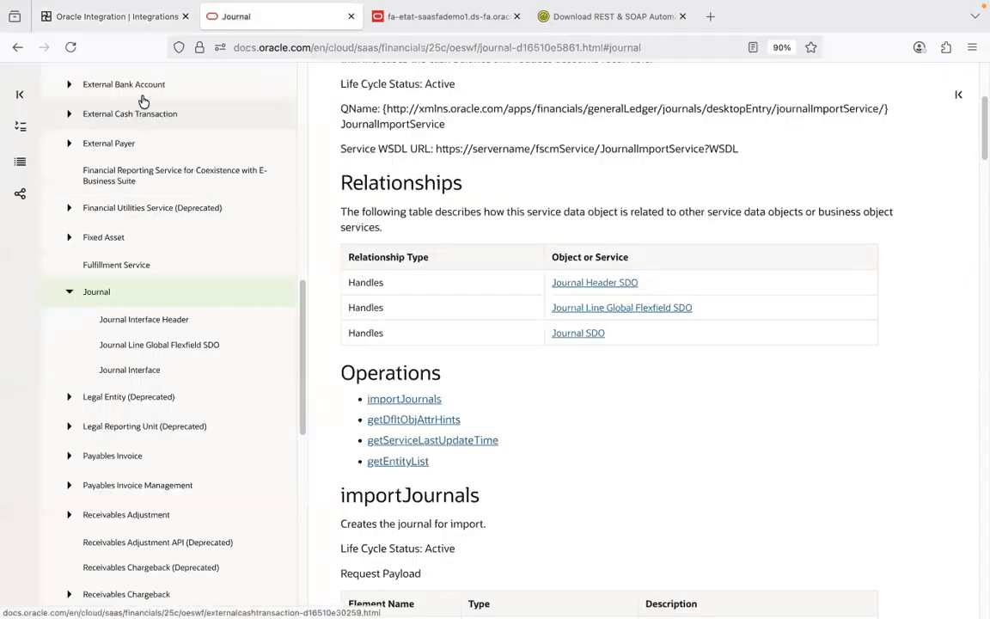
pyautogui.scroll(3, 279, 310)
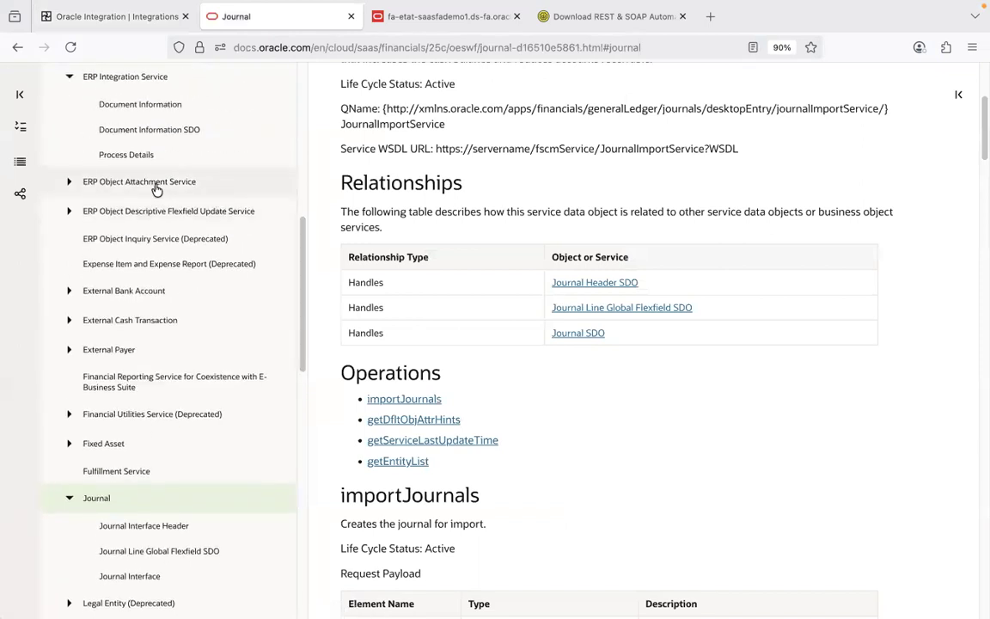
pyautogui.click(129, 77)
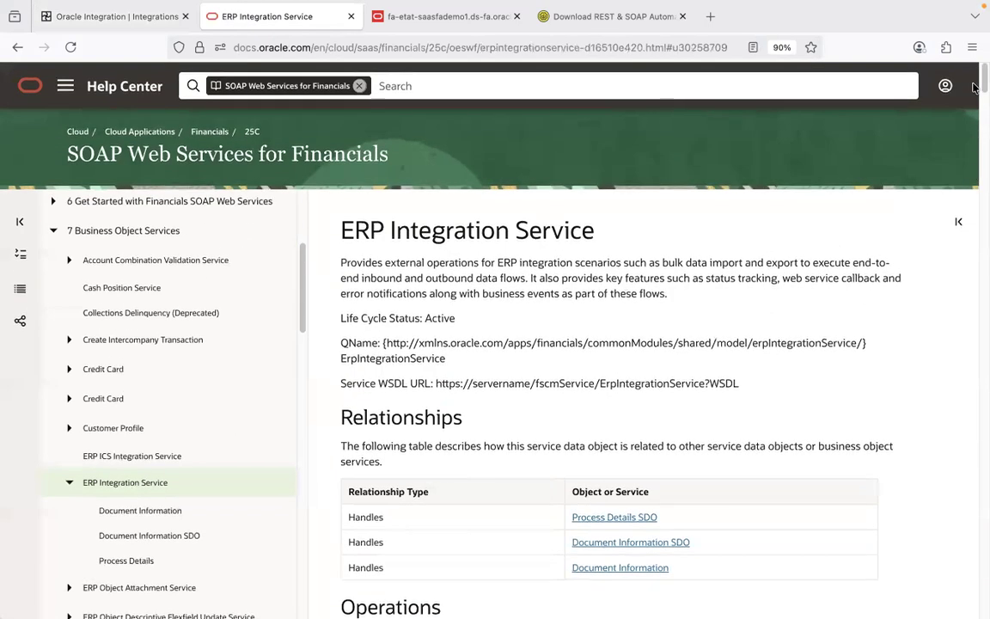
pyautogui.scroll(-5, 974, 90)
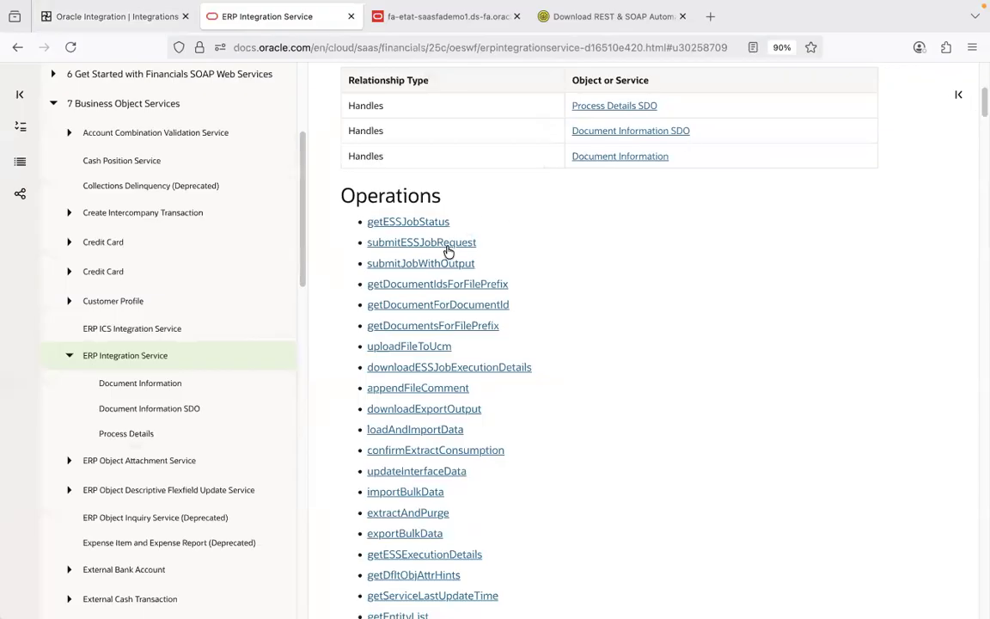
pyautogui.click(137, 18)
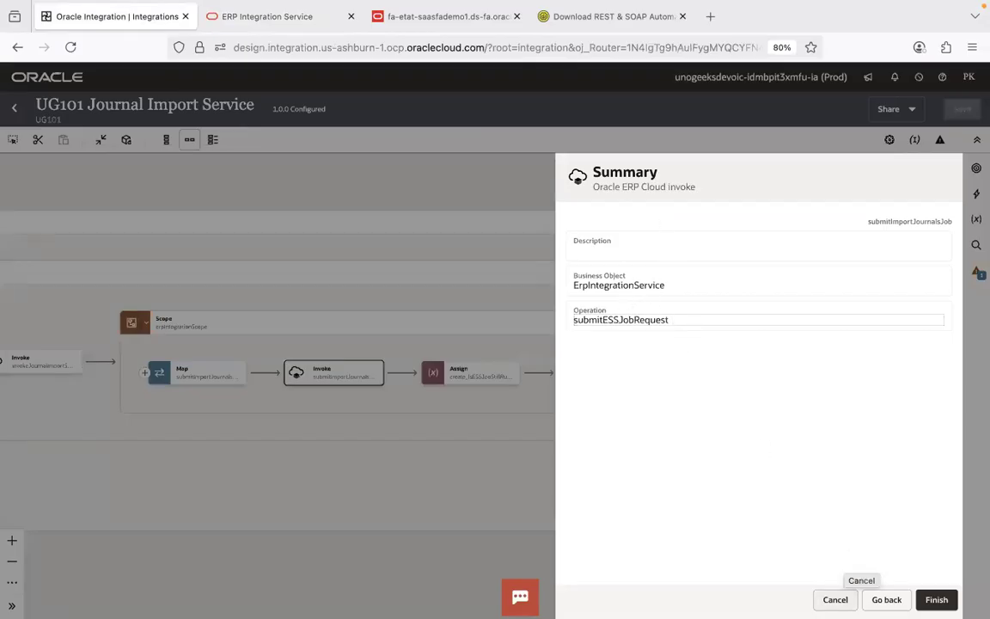
pyautogui.click(835, 599)
# Step: Open the Map to submitImportJournalsJob in XSLT view and expand the Job Package Name and Job Definition Name targets
pyautogui.press('super+Tab')
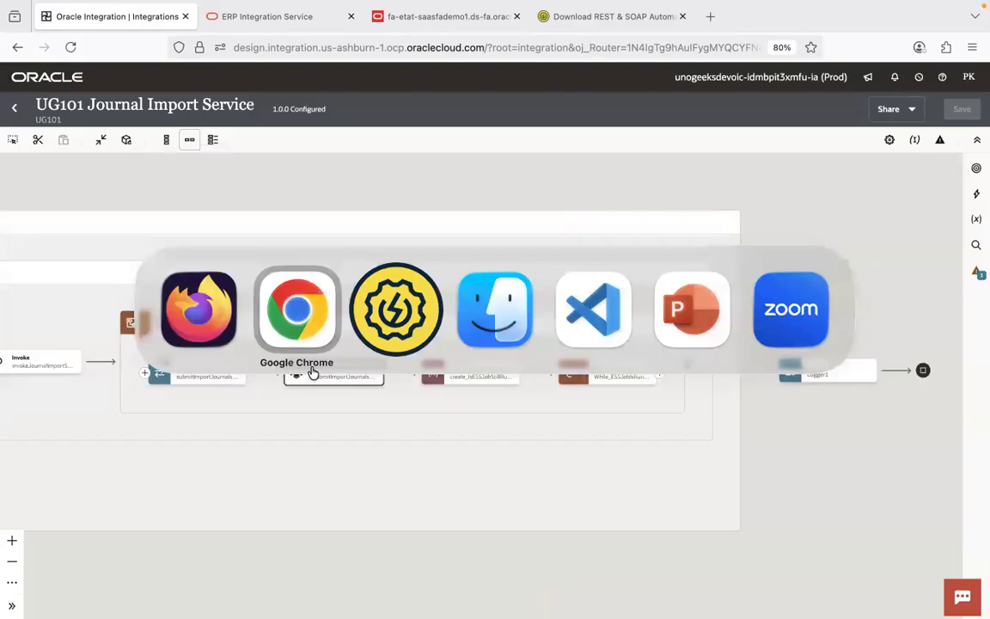
pyautogui.press('super+Tab')
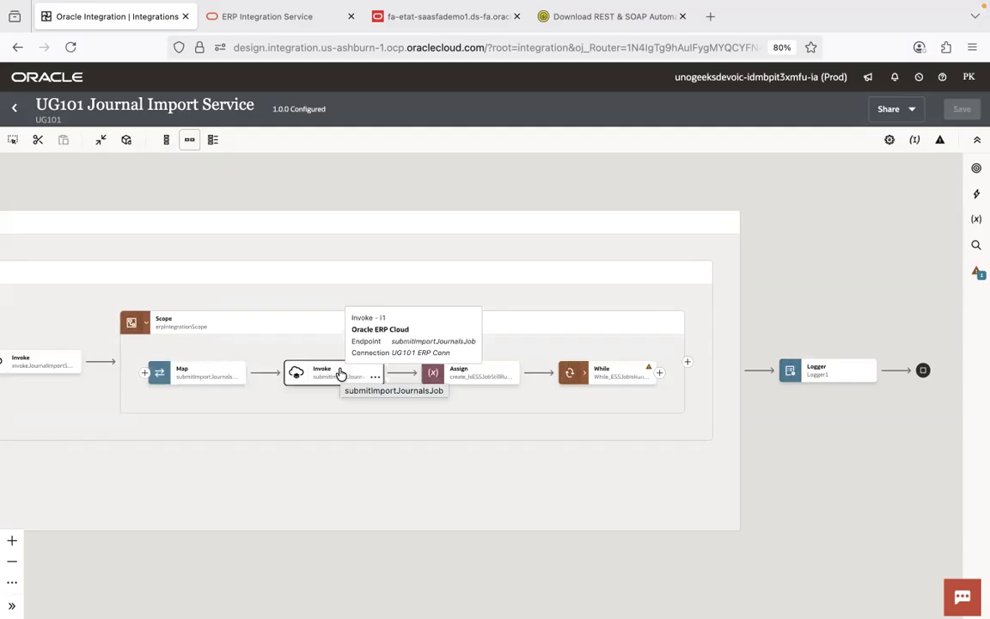
pyautogui.doubleClick(205, 376)
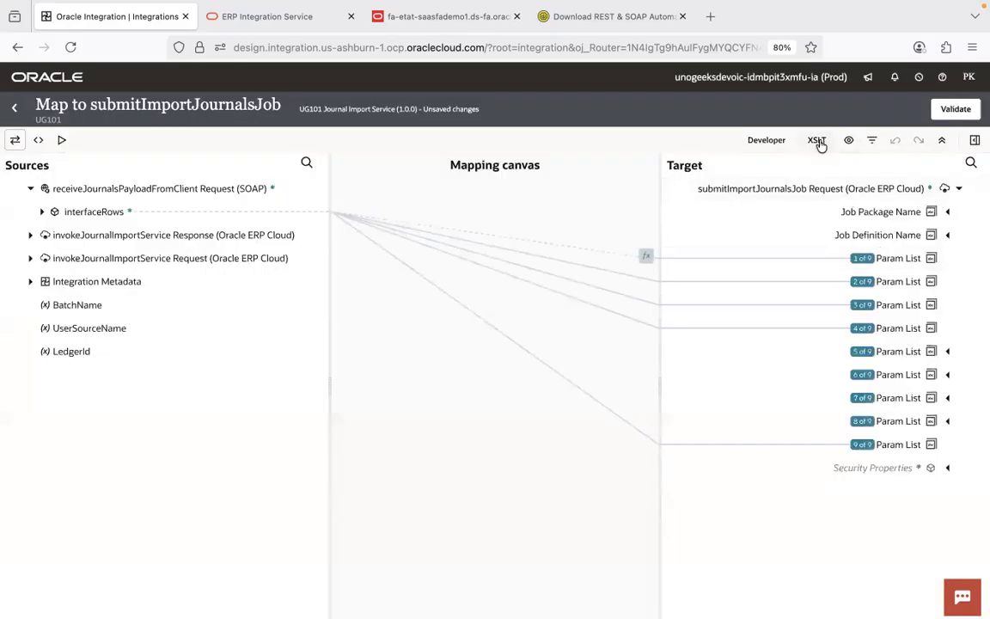
pyautogui.click(818, 141)
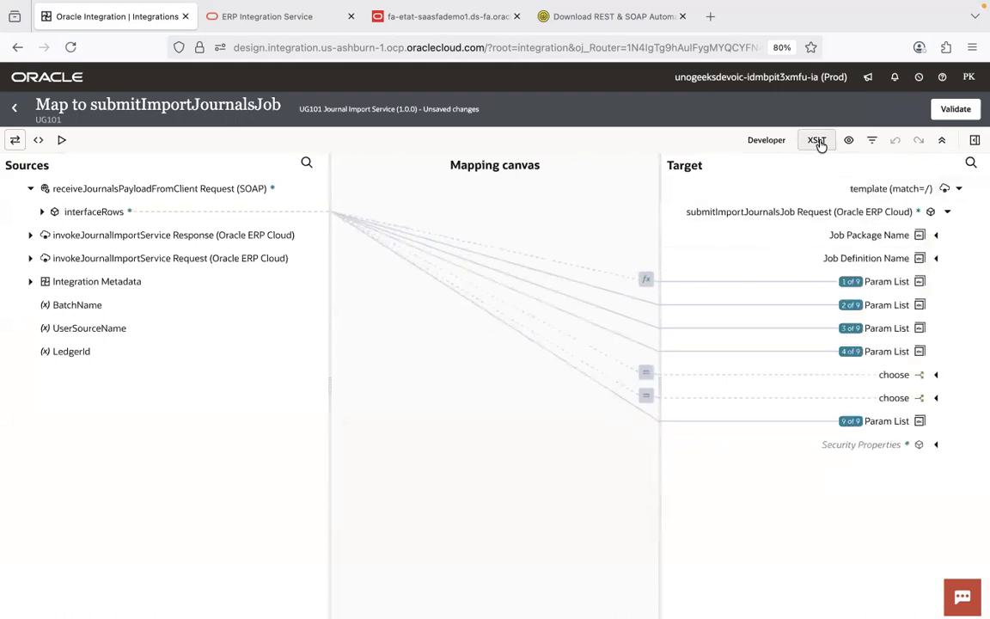
pyautogui.click(936, 235)
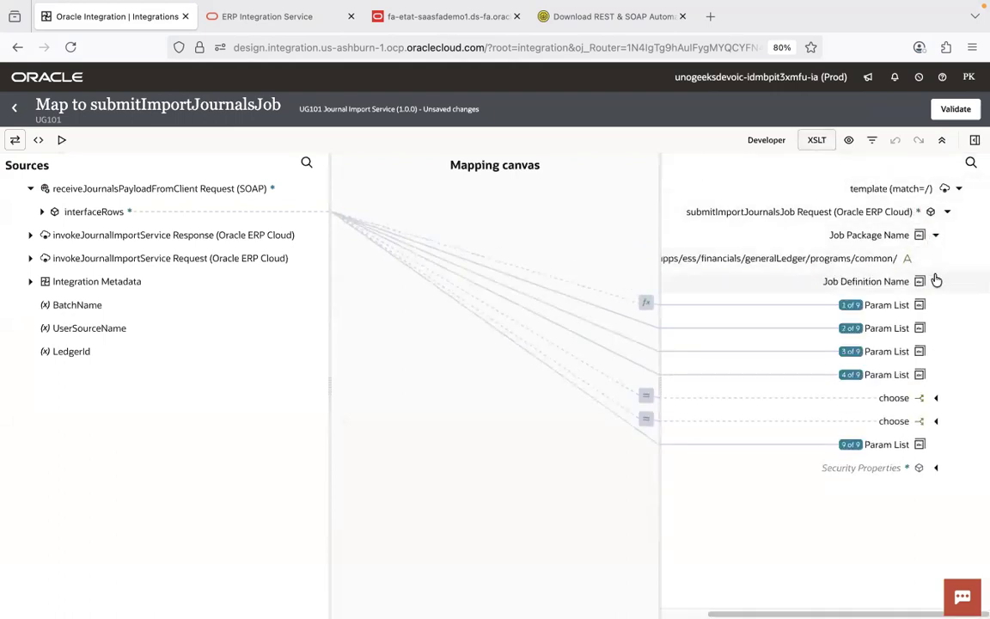
pyautogui.click(936, 281)
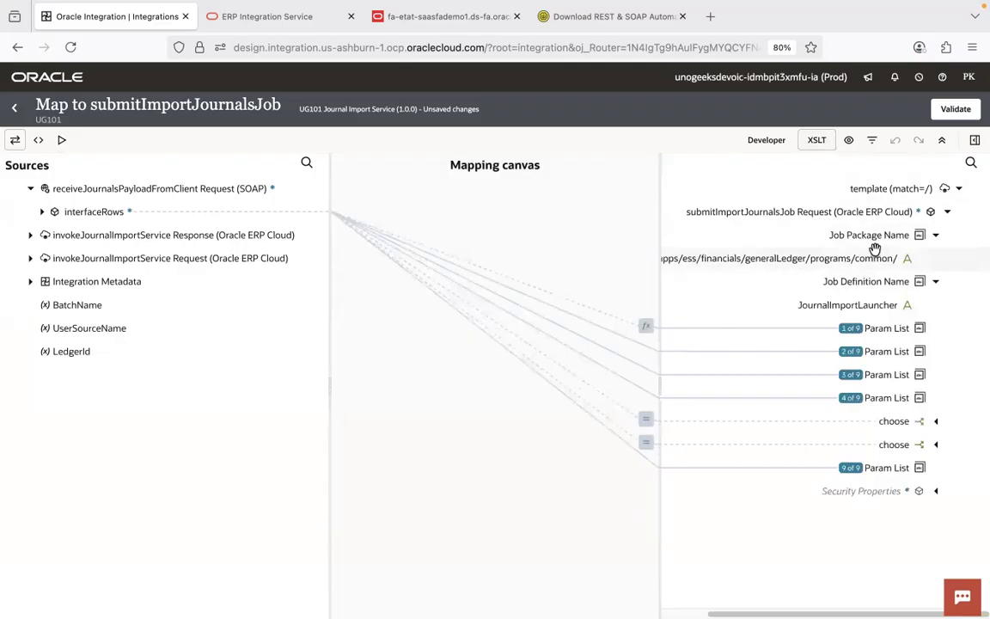
# Step: Switch to Chrome, reopen the Financial and Supply Chain Management job definitions task, and filter Display Name by Import Journals
pyautogui.press('super+Tab')
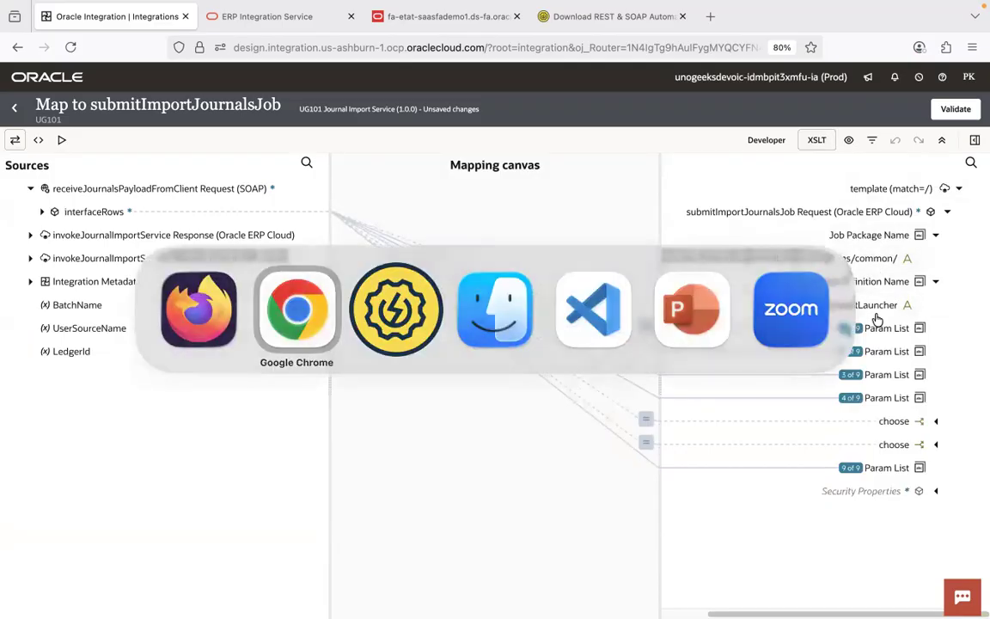
pyautogui.click(347, 315)
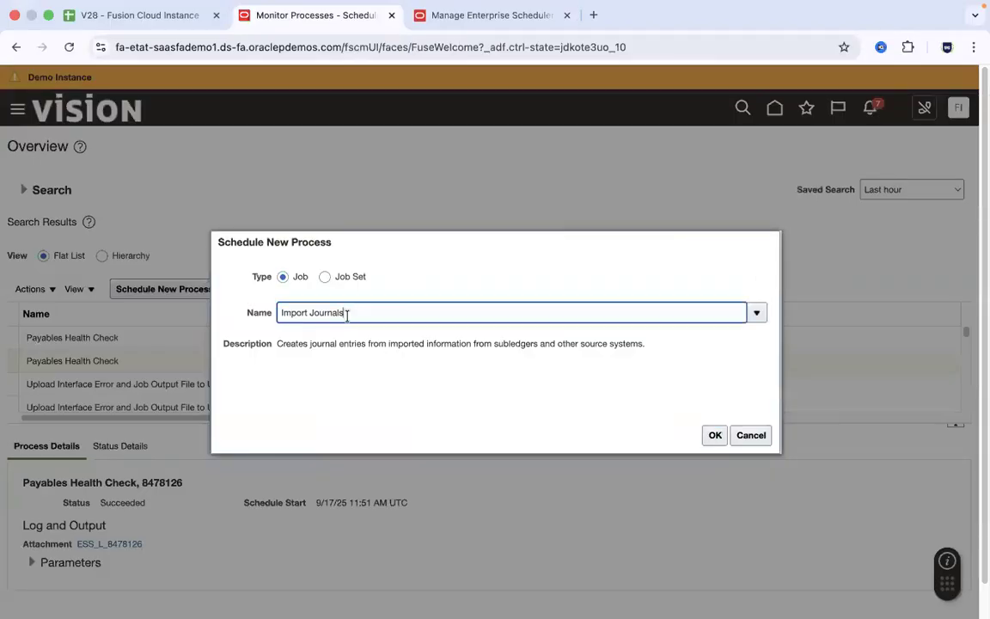
pyautogui.press('super+a')
pyautogui.click(439, 15)
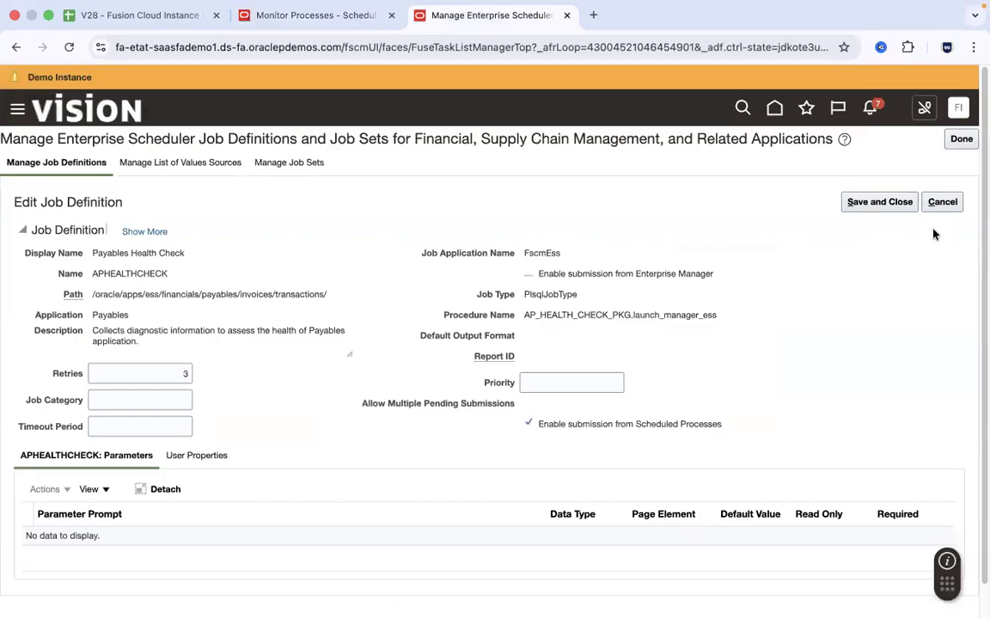
pyautogui.click(960, 138)
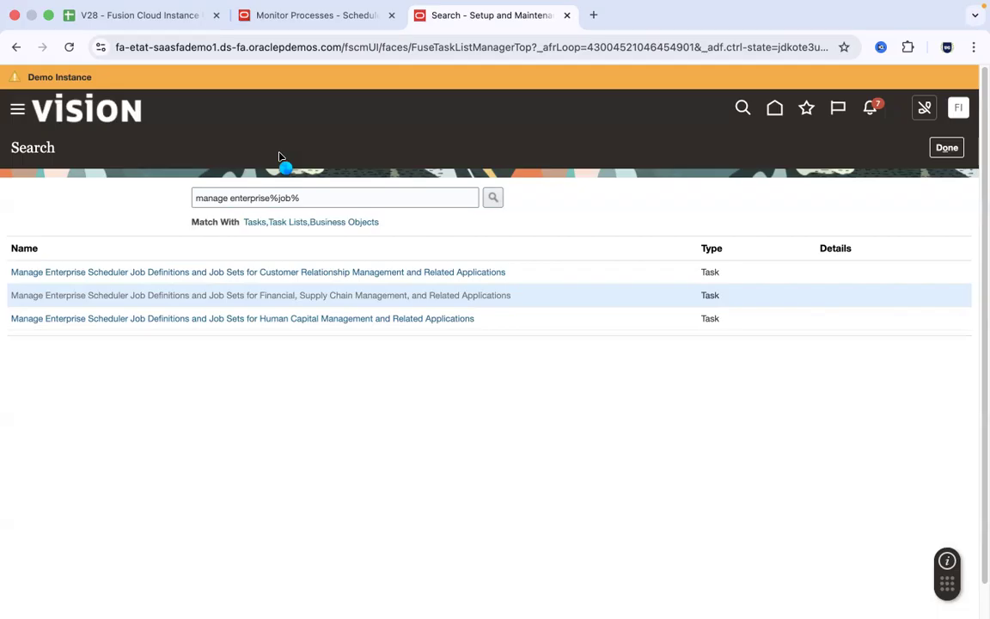
pyautogui.click(258, 274)
pyautogui.write('Import Journals')
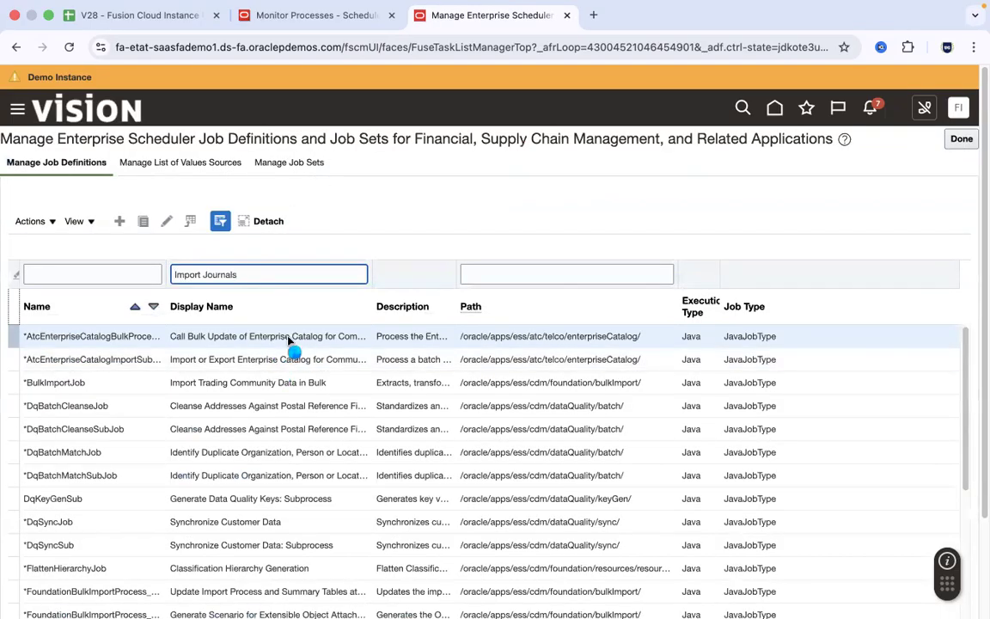
# Step: Compare the Import Journals job definition's name and path with the package and definition names in the mapping, narrowing the Display Name column
pyautogui.hotkey('ctrl', 'Left')
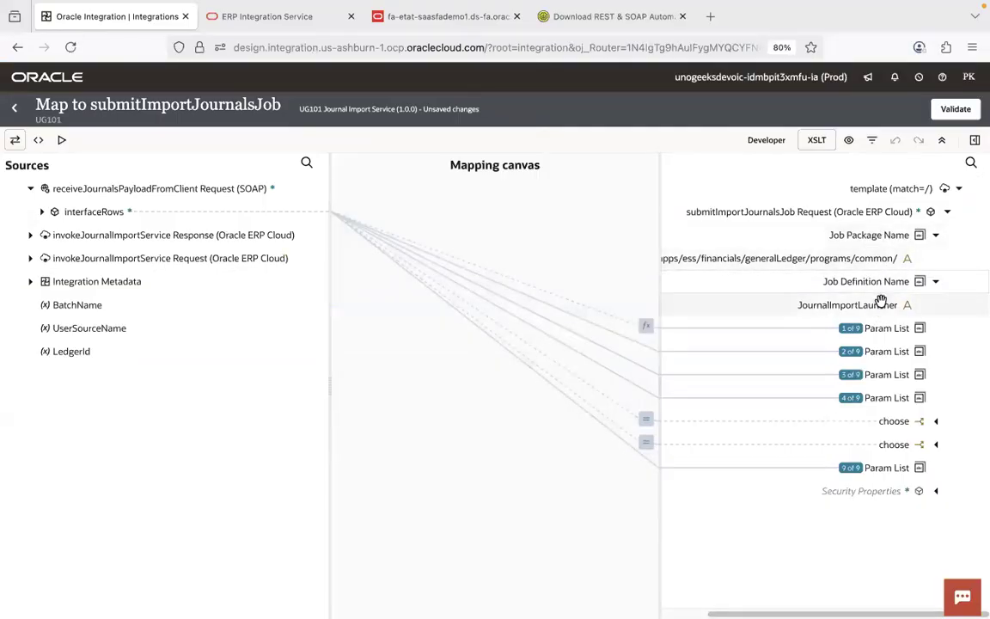
pyautogui.hotkey('ctrl', 'Right')
pyautogui.click(275, 359)
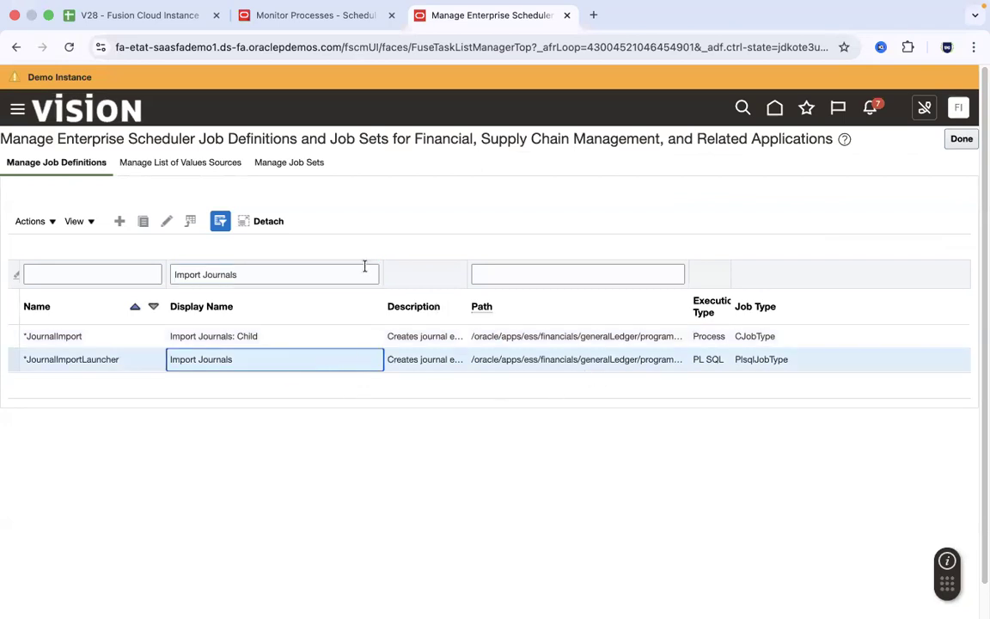
pyautogui.moveTo(382, 267); pyautogui.dragTo(298, 272)
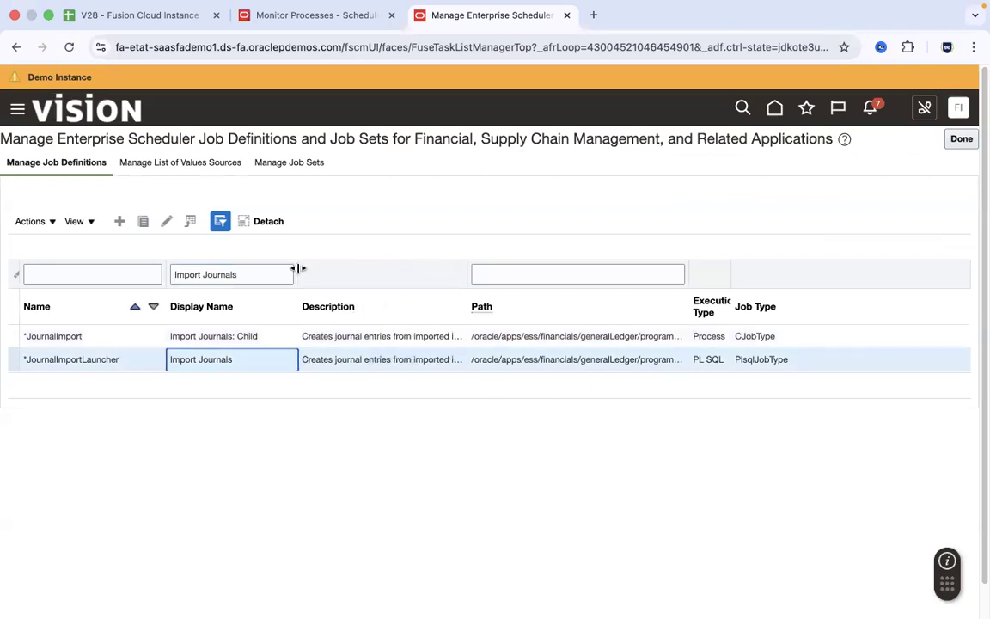
pyautogui.click(571, 355)
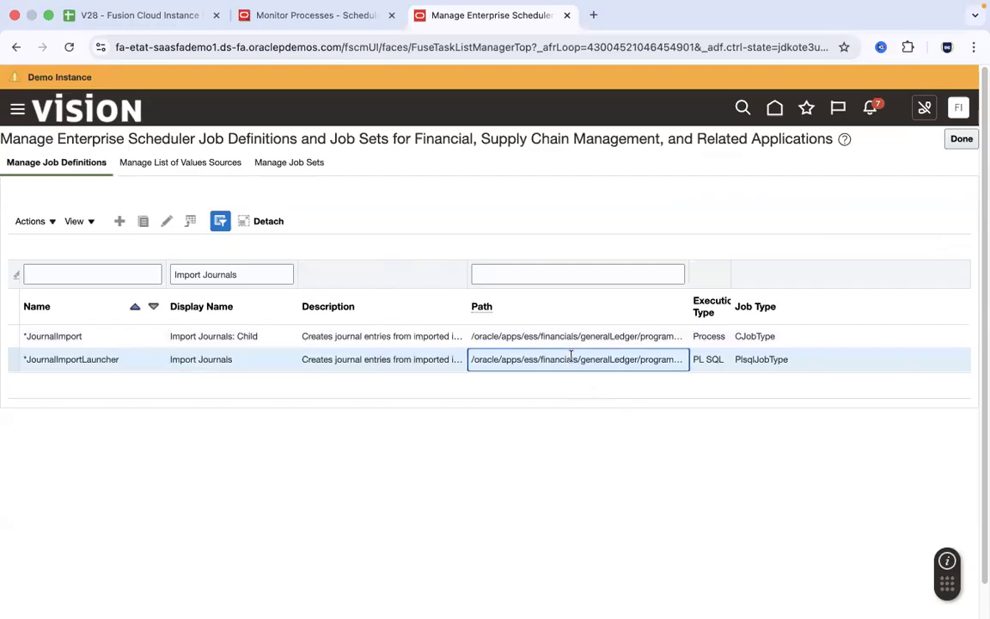
pyautogui.click(92, 360)
pyautogui.hotkey('ctrl', 'Left')
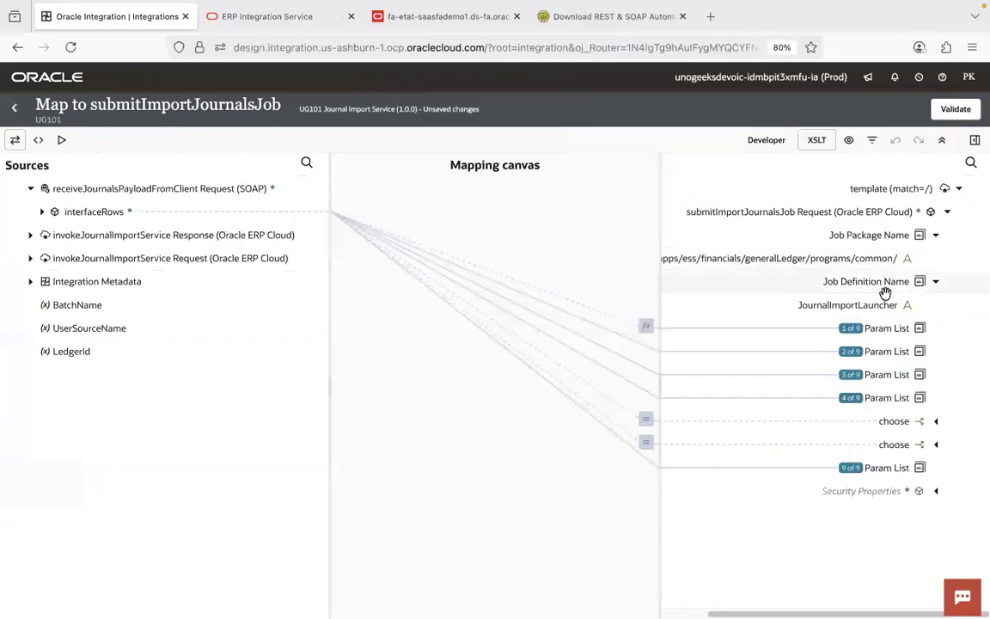
# Step: Return to Chrome, continue to the Import Journals process details, and review the parameters from Data Access Set to Import Descriptive Flexfields
pyautogui.press('super+Tab')
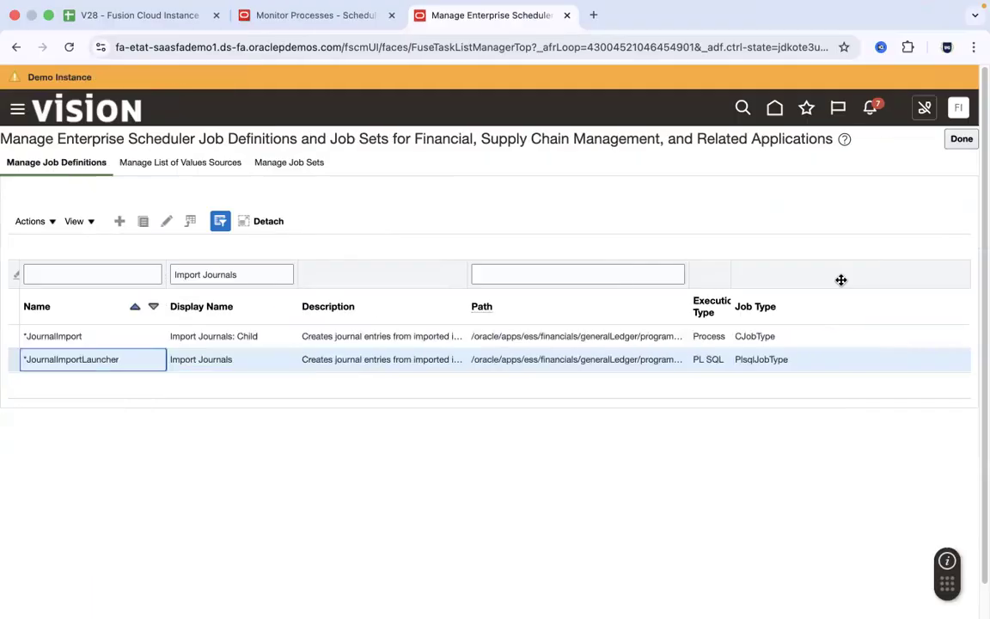
pyautogui.click(304, 17)
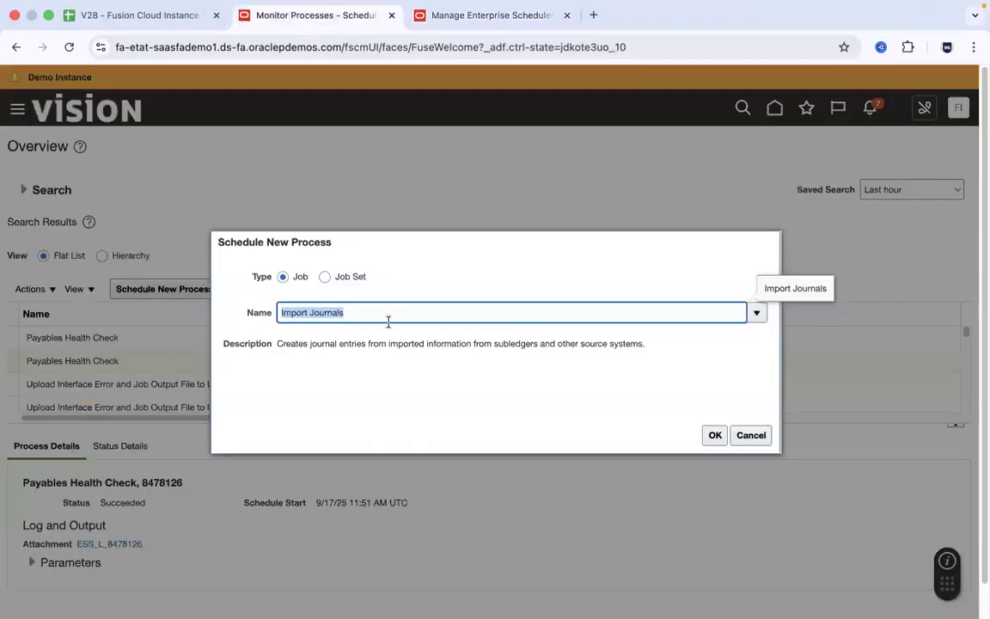
pyautogui.click(716, 435)
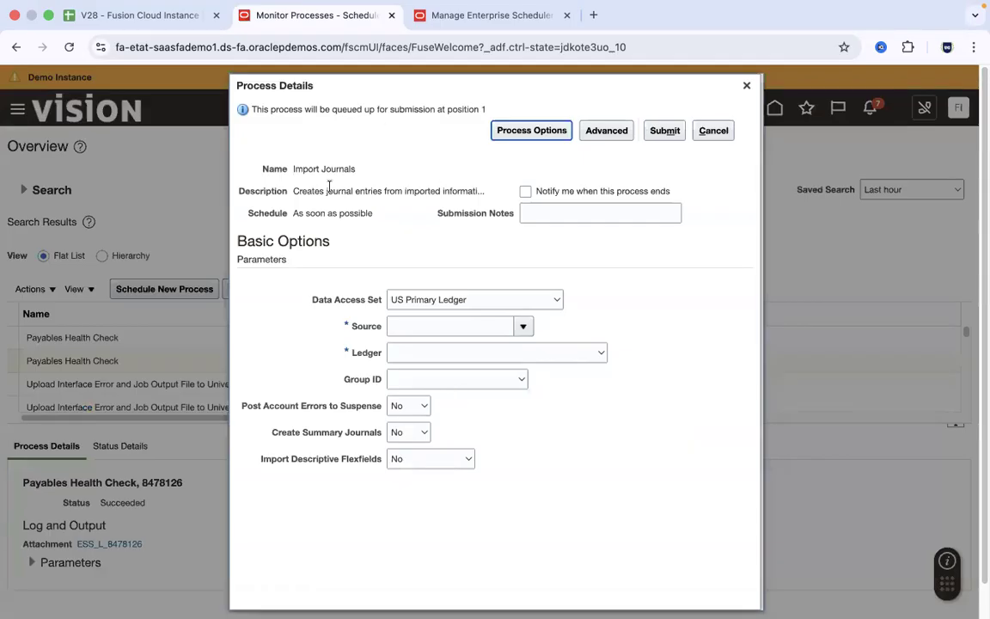
pyautogui.moveTo(308, 303); pyautogui.dragTo(531, 462)
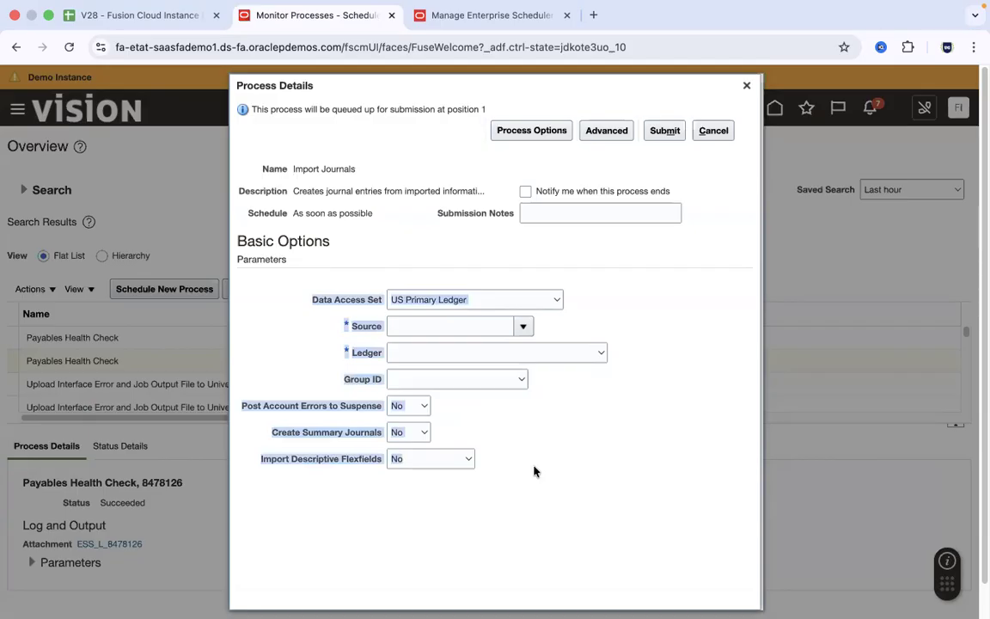
pyautogui.click(533, 471)
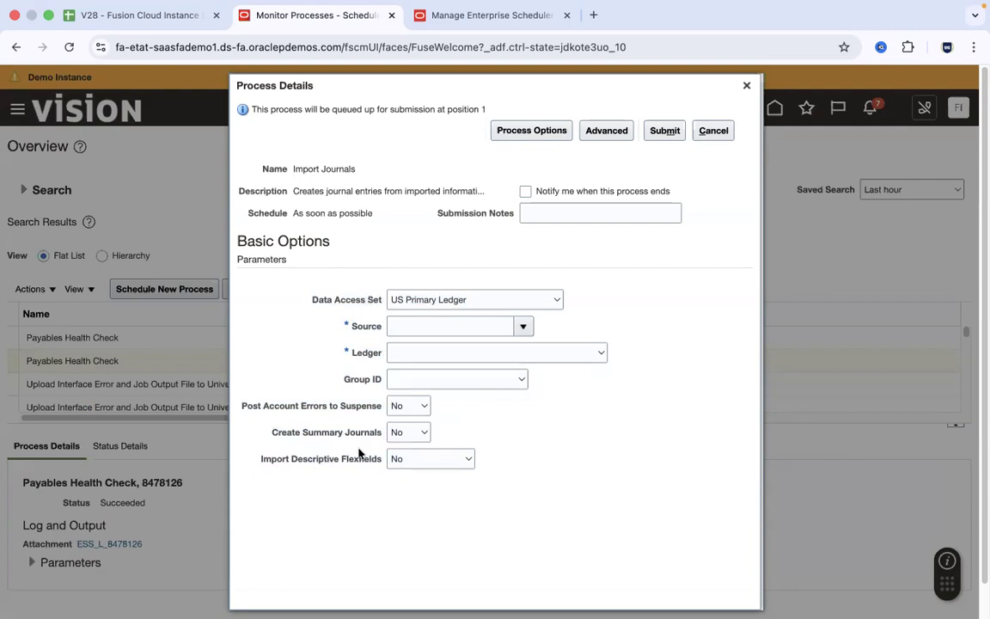
# Step: Compare the mapping's parameter list with the submitESSJobRequest request in SoapUI, and return to the integration flow in Firefox
pyautogui.press('super+Tab')
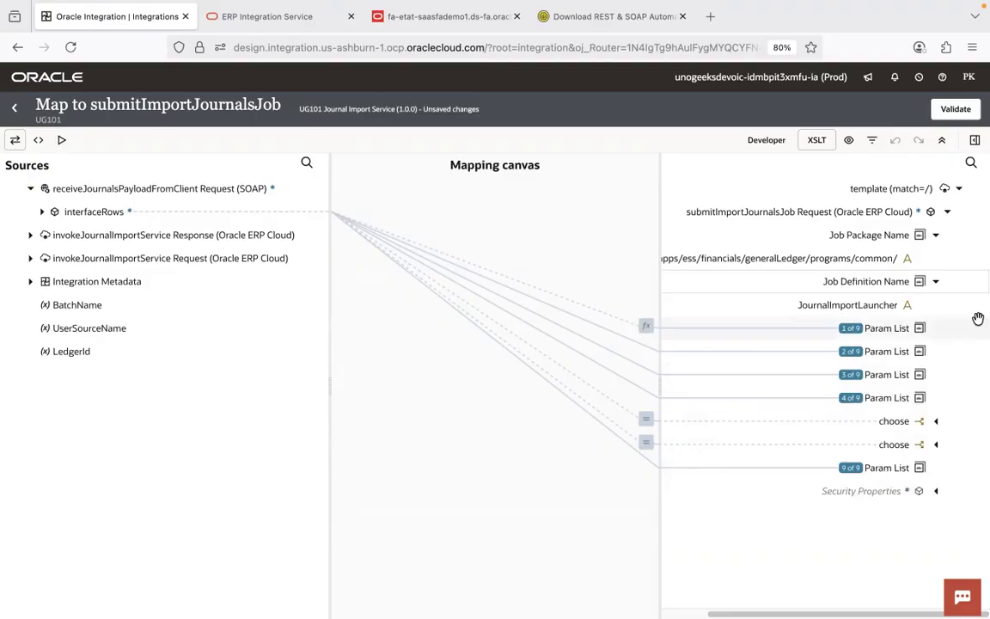
pyautogui.press('super+Tab')
pyautogui.press('super+Tab')
pyautogui.press('super+Tab')
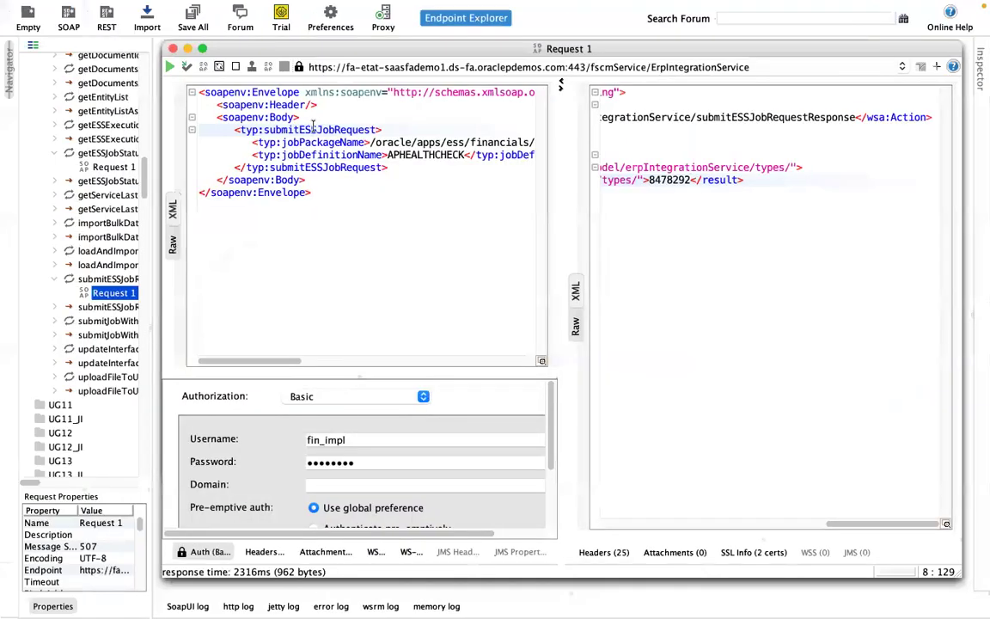
pyautogui.click(313, 129)
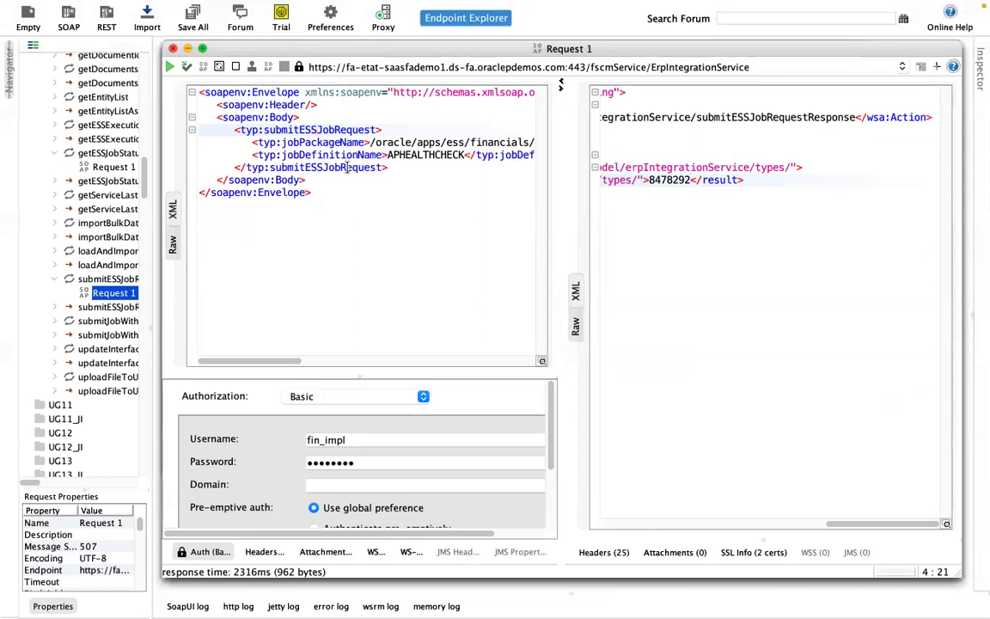
pyautogui.press('super+Tab')
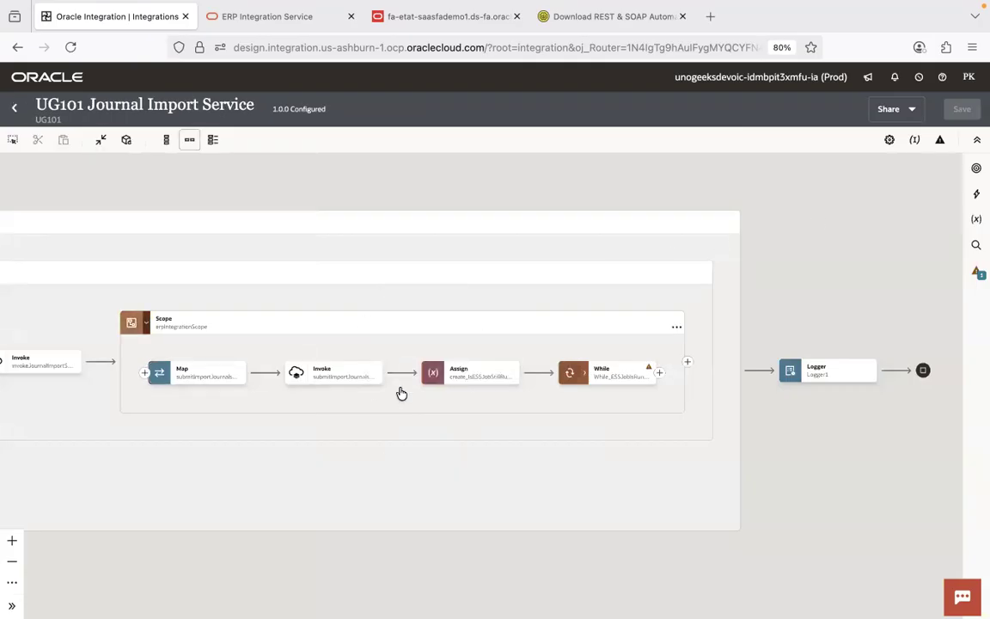
# Step: Expand the While action in erpIntegrationScope and examine its wait, getESSJobStatus map and invoke, and the status routes
pyautogui.click(585, 375)
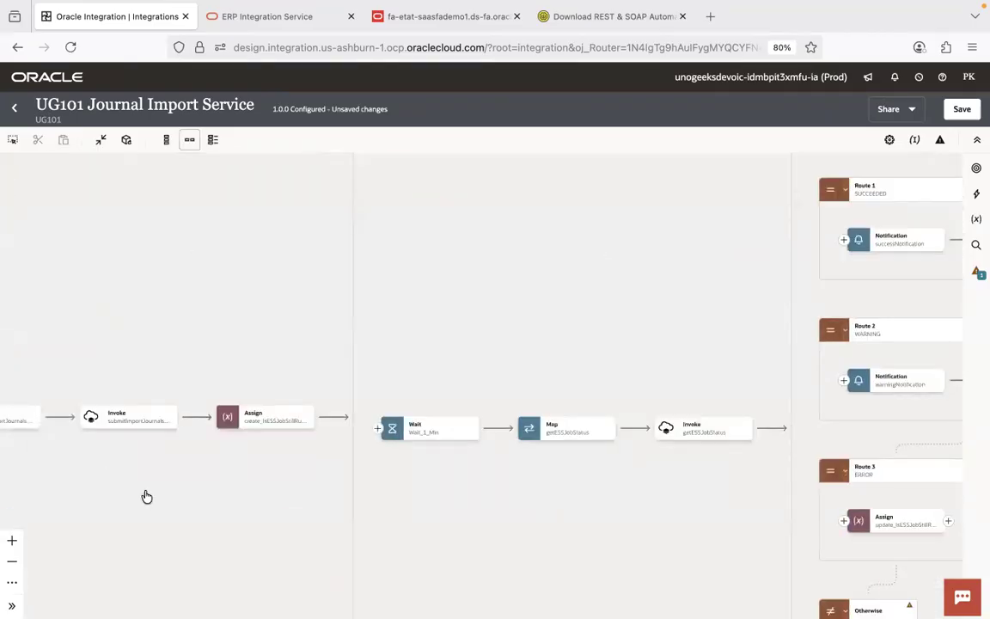
pyautogui.moveTo(616, 292); pyautogui.dragTo(532, 277)
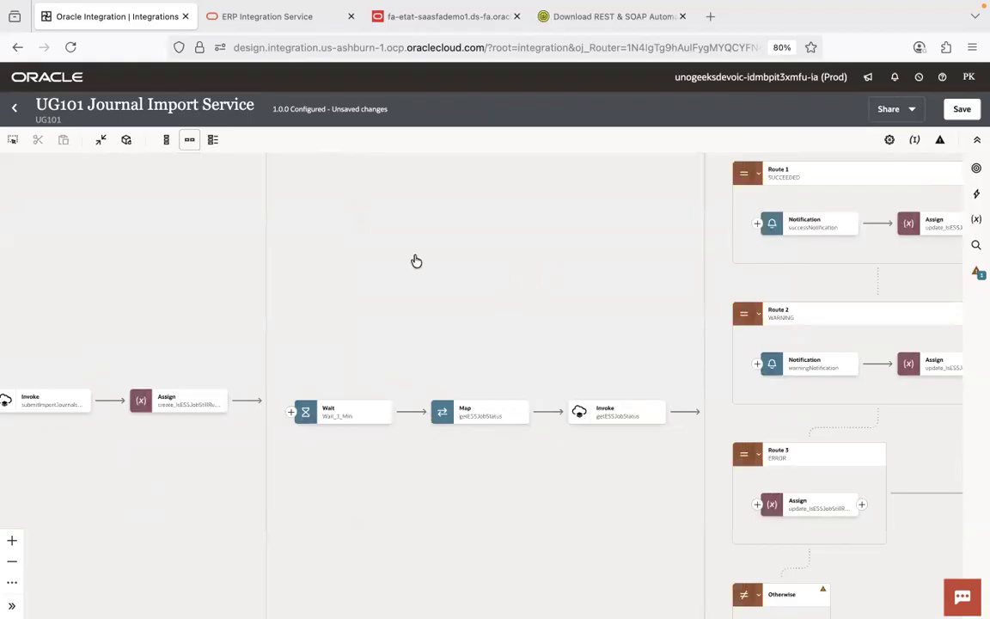
pyautogui.moveTo(358, 428)
pyautogui.moveTo(77, 477); pyautogui.dragTo(187, 480)
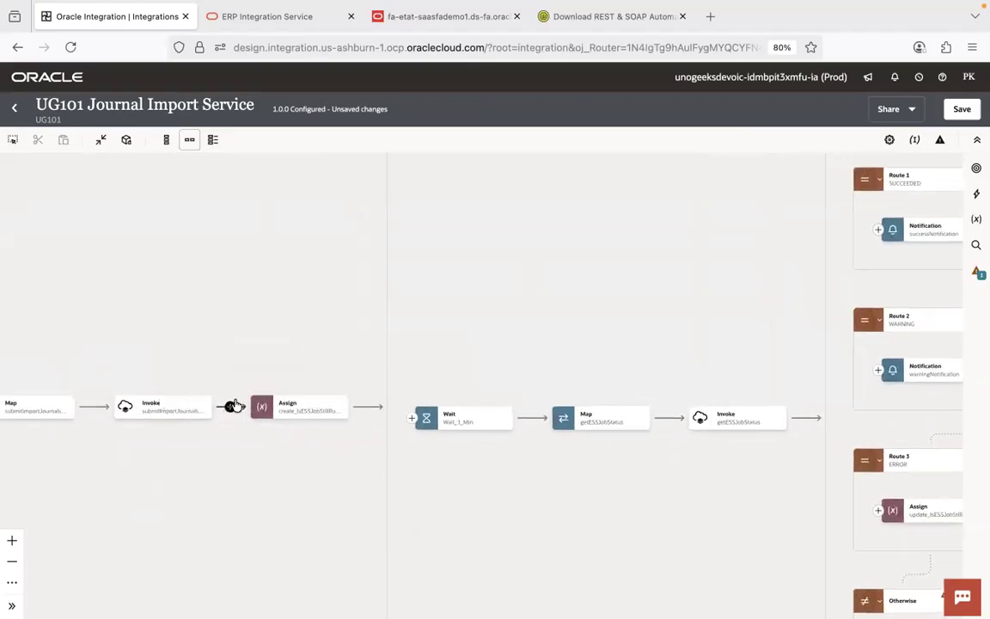
pyautogui.moveTo(625, 280); pyautogui.dragTo(348, 229)
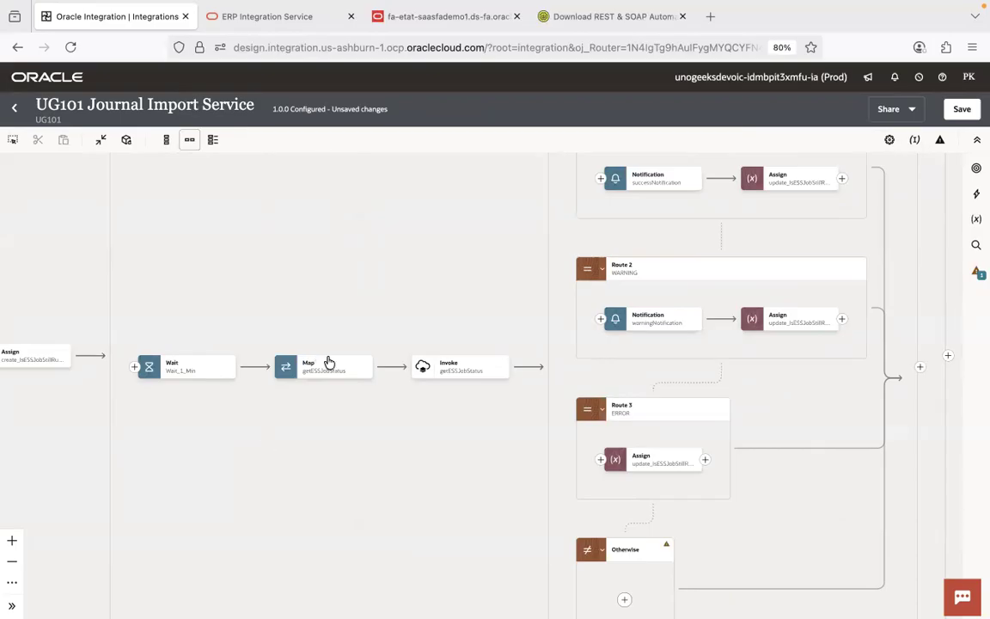
# Step: Review the getESSJobStatus invoke's service and operation settings, comparing them with the ERP Integration Service operations documentation, and finish the configuration wizard
pyautogui.click(466, 371)
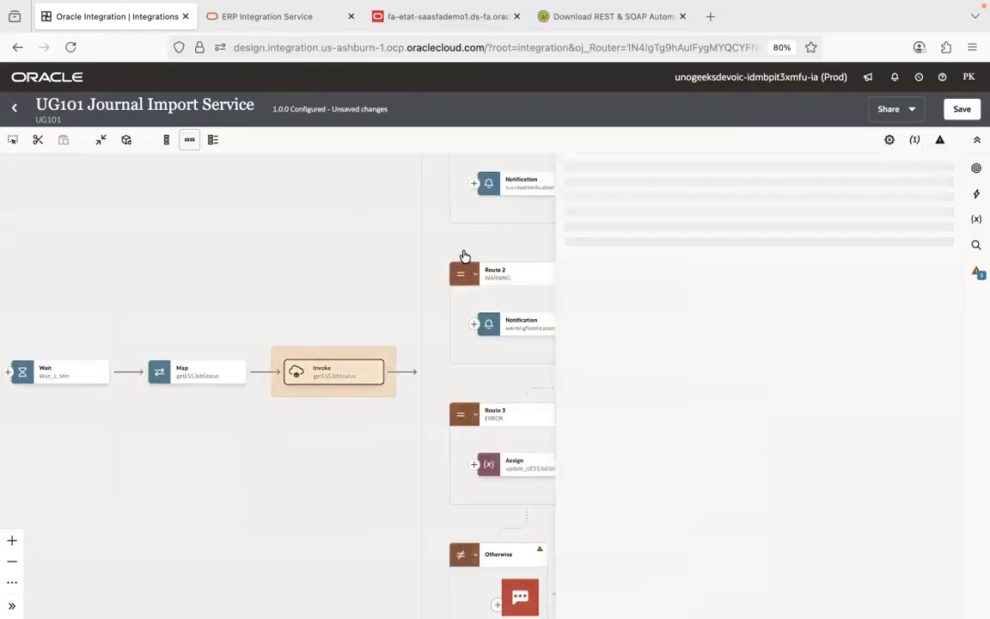
pyautogui.click(303, 26)
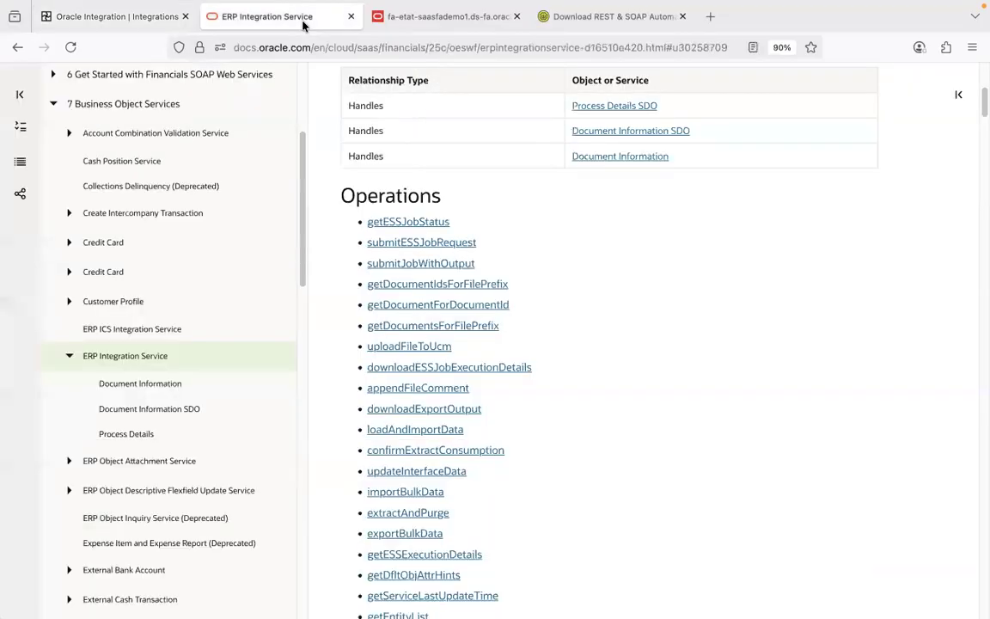
pyautogui.moveTo(465, 223); pyautogui.dragTo(367, 223)
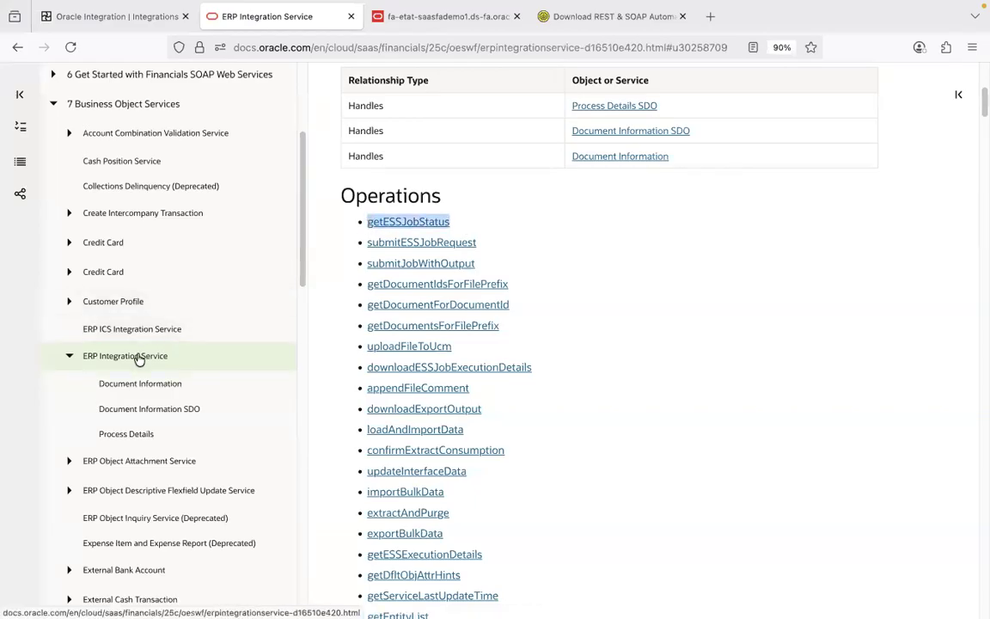
pyautogui.click(119, 29)
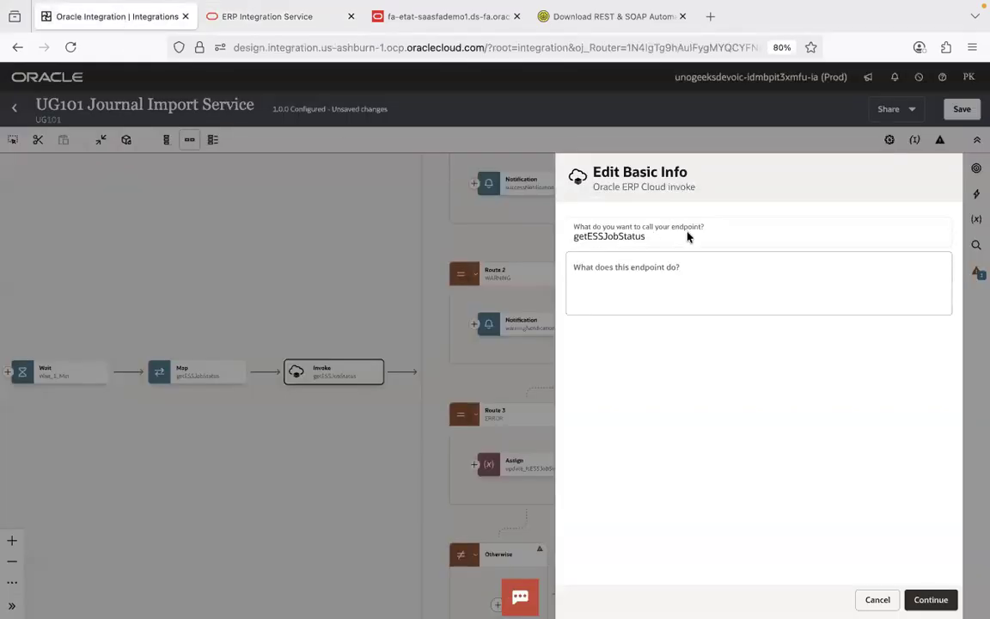
pyautogui.click(931, 600)
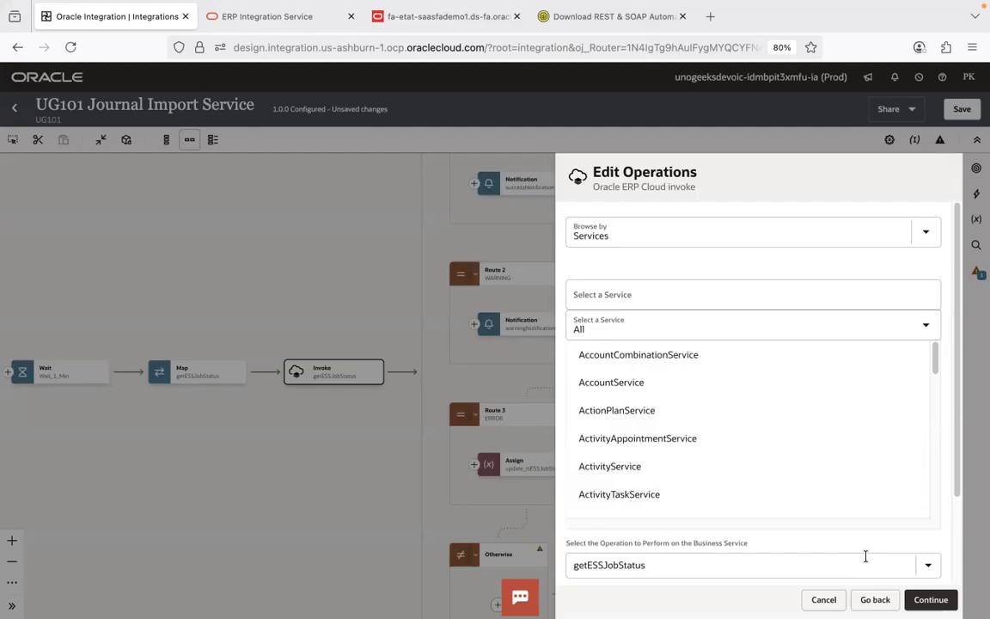
pyautogui.click(928, 599)
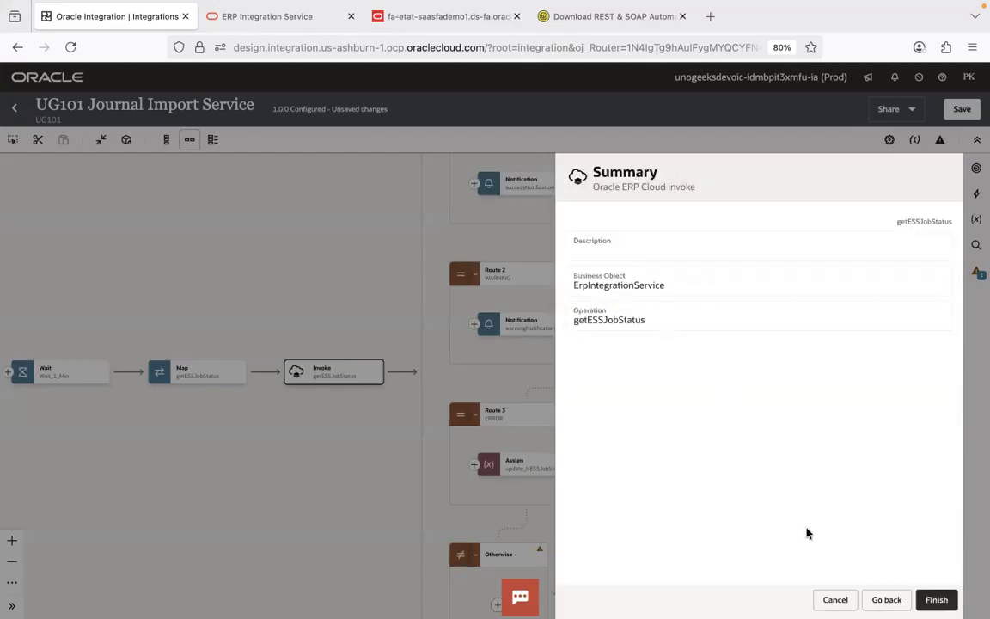
pyautogui.click(937, 599)
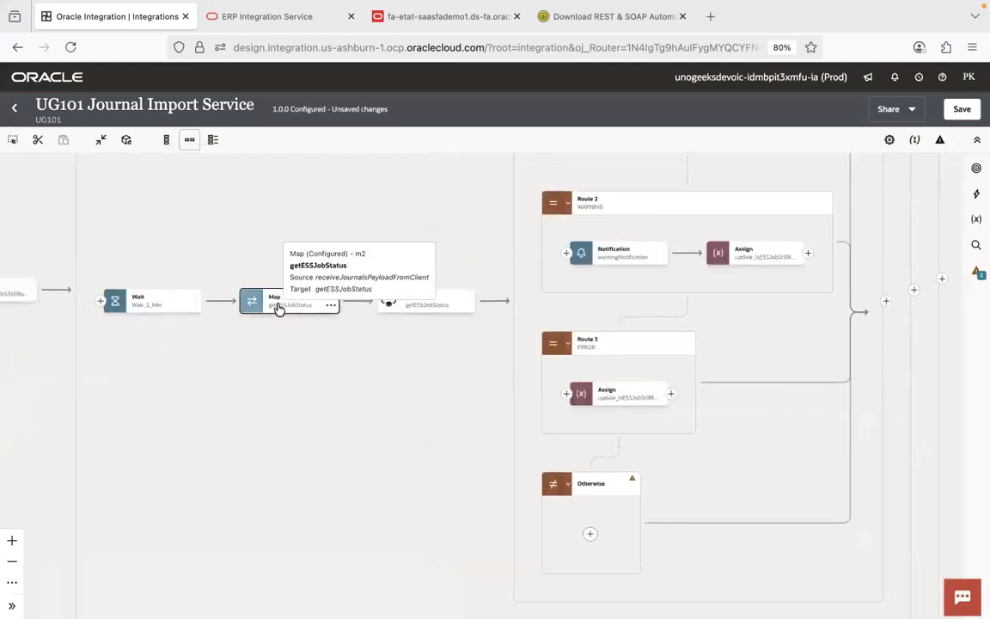
# Step: Open the getESSJobStatus mapping, inspect the Request Id expression, and compare it with the submitESSJobRequest request and response in SoapUI
pyautogui.doubleClick(278, 307)
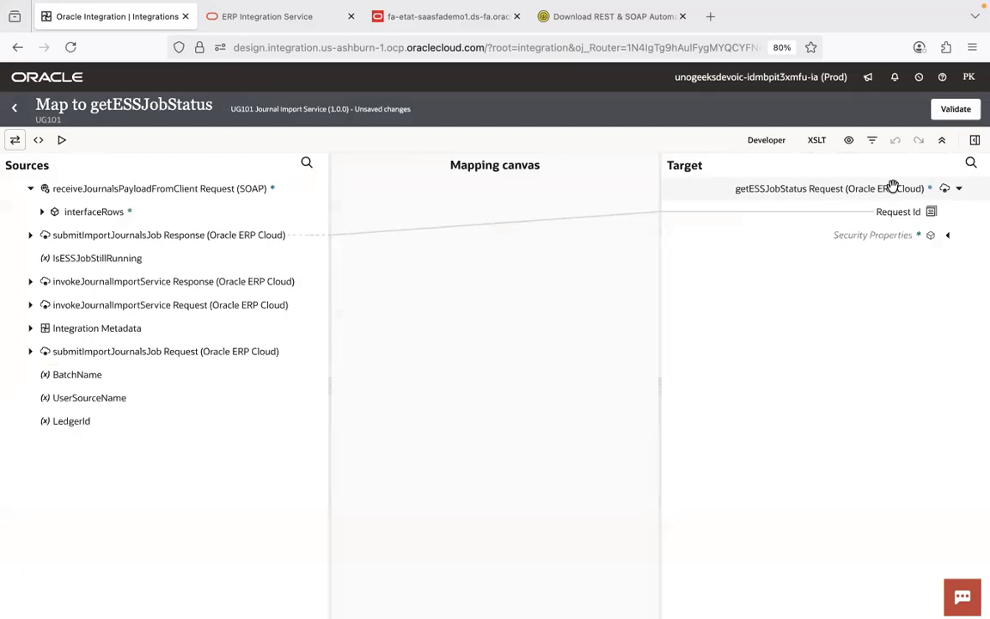
pyautogui.click(905, 212)
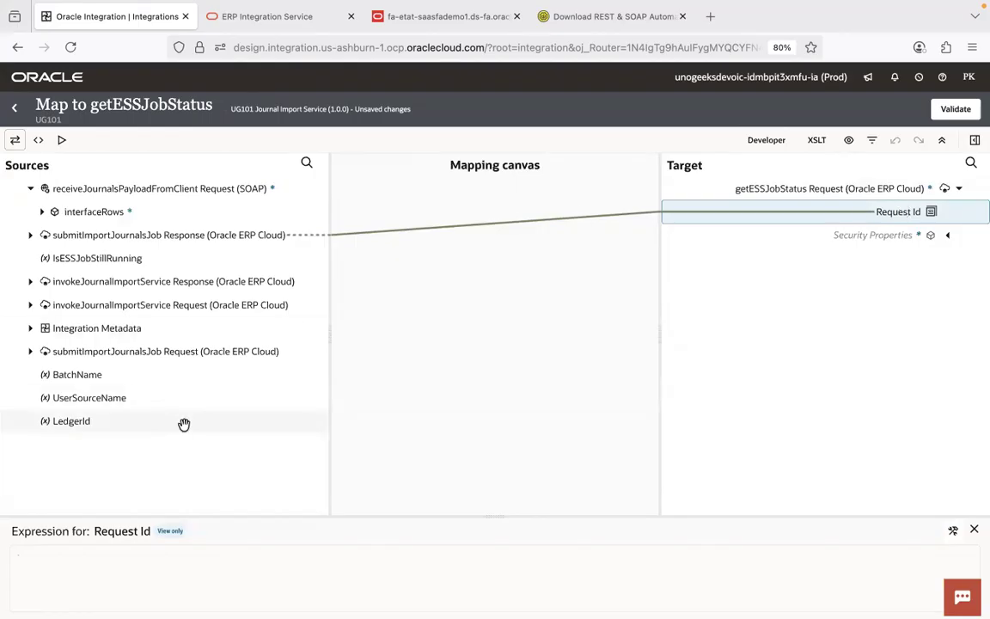
pyautogui.press('super+Tab')
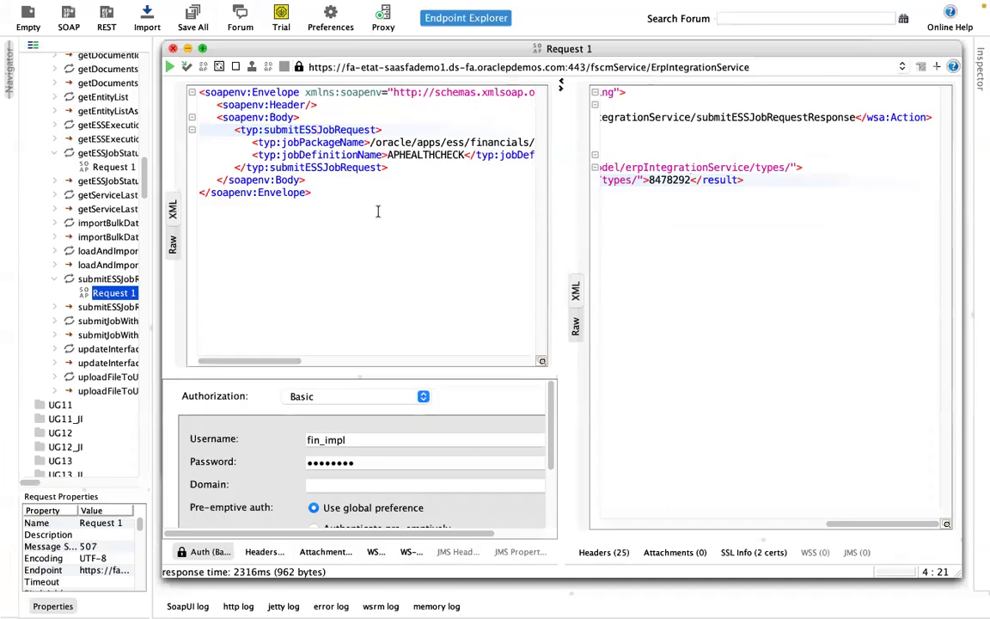
pyautogui.moveTo(85, 12)
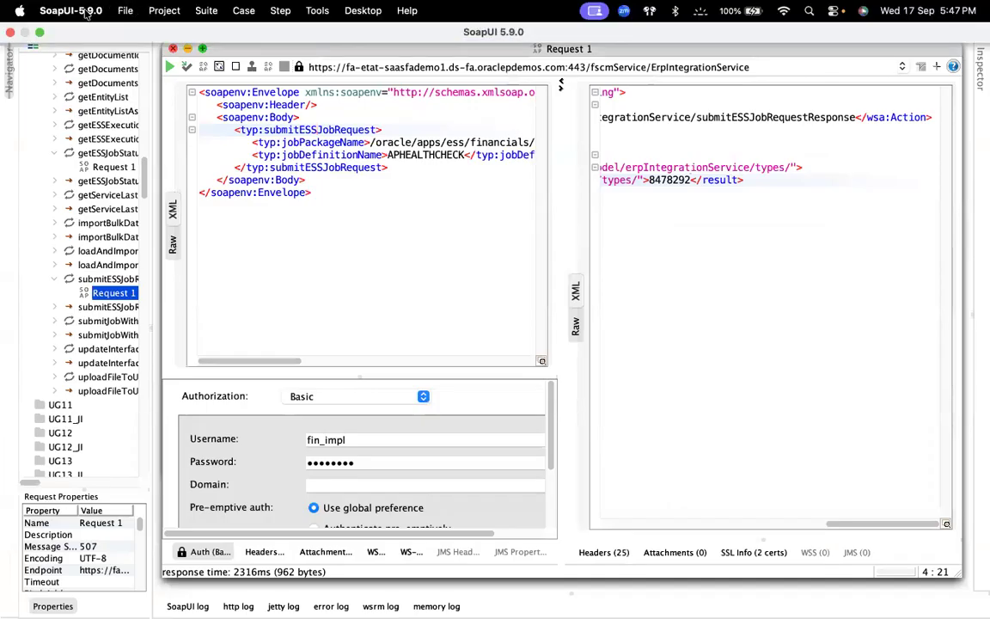
pyautogui.doubleClick(334, 130)
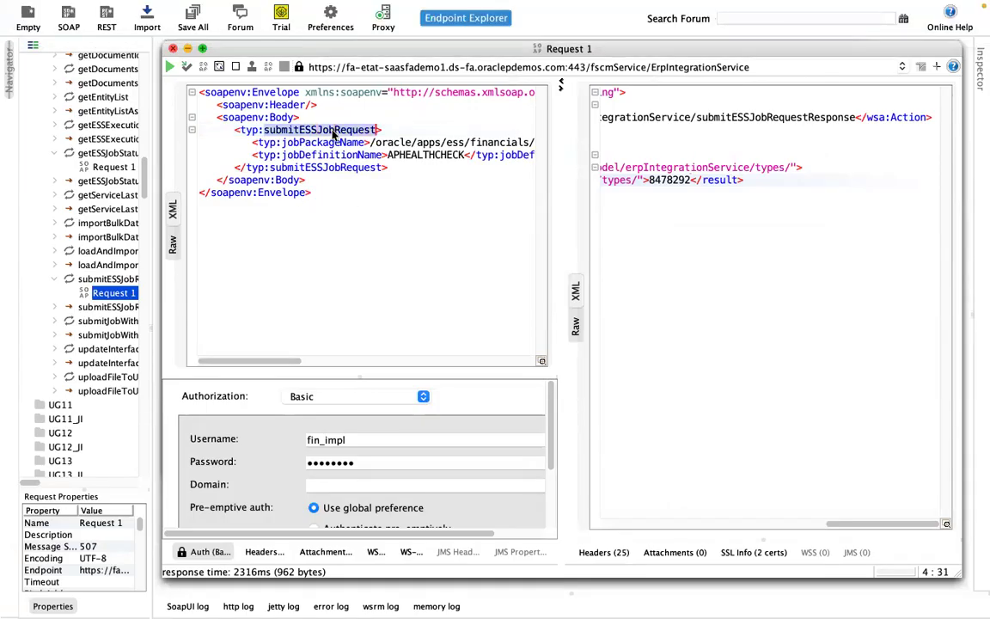
pyautogui.doubleClick(670, 179)
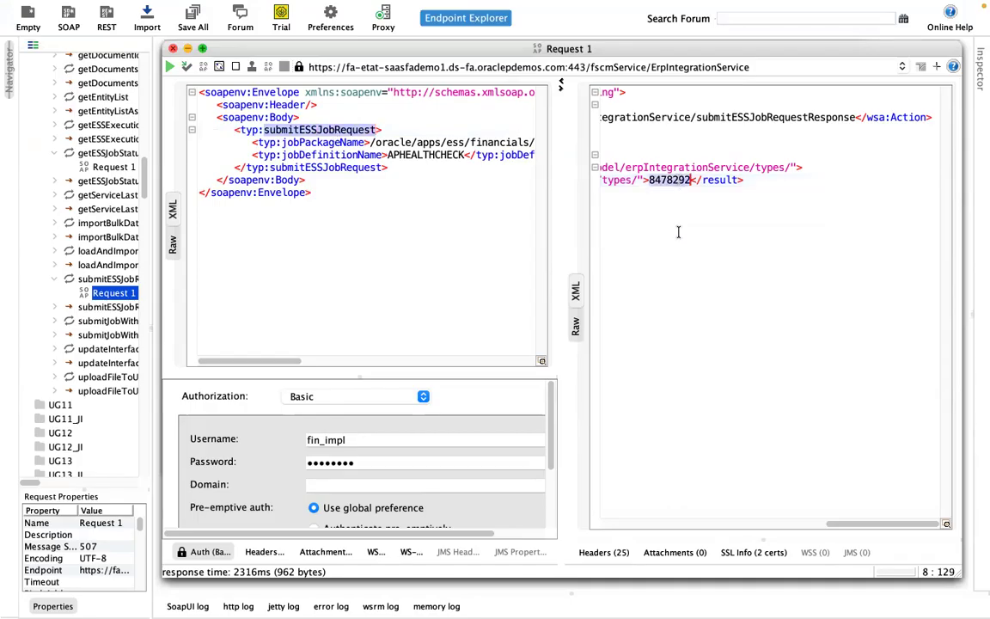
# Step: Examine the getESSJobStatus request's requestId and the status in its response, and return to the mapping in Firefox
pyautogui.doubleClick(112, 167)
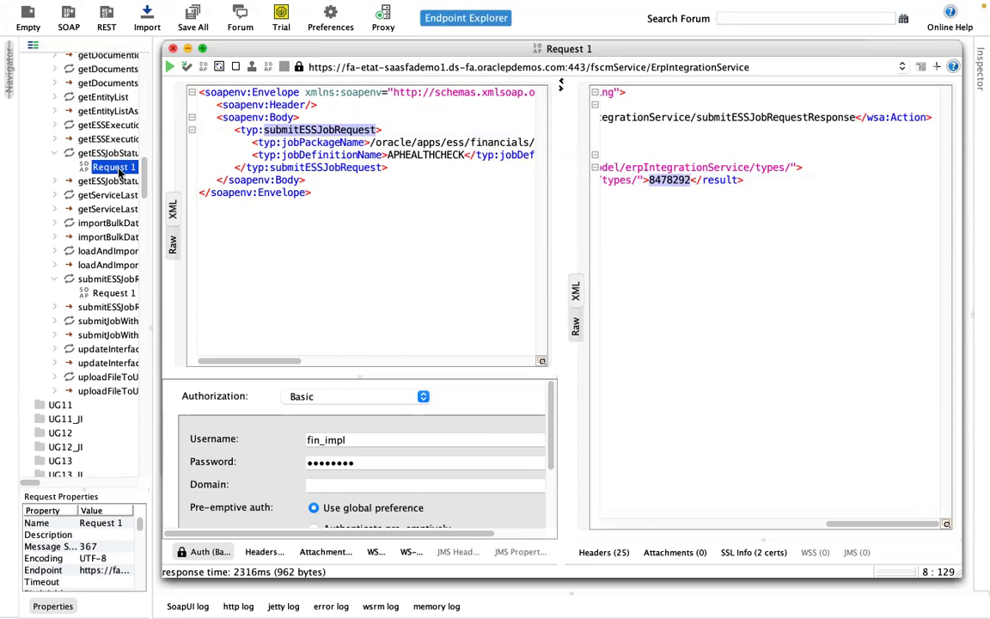
pyautogui.doubleClick(362, 141)
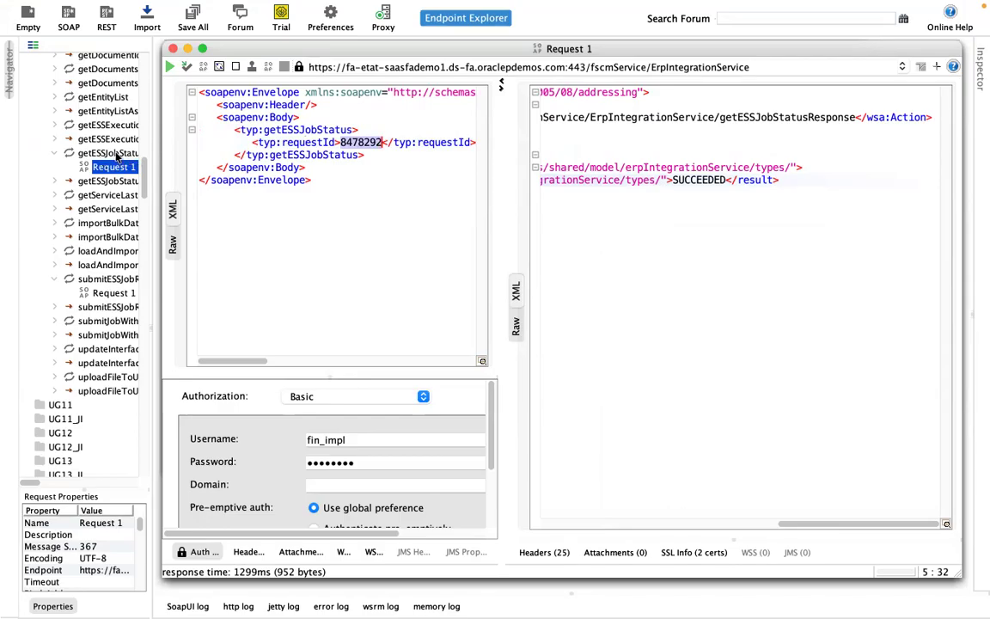
pyautogui.click(336, 142)
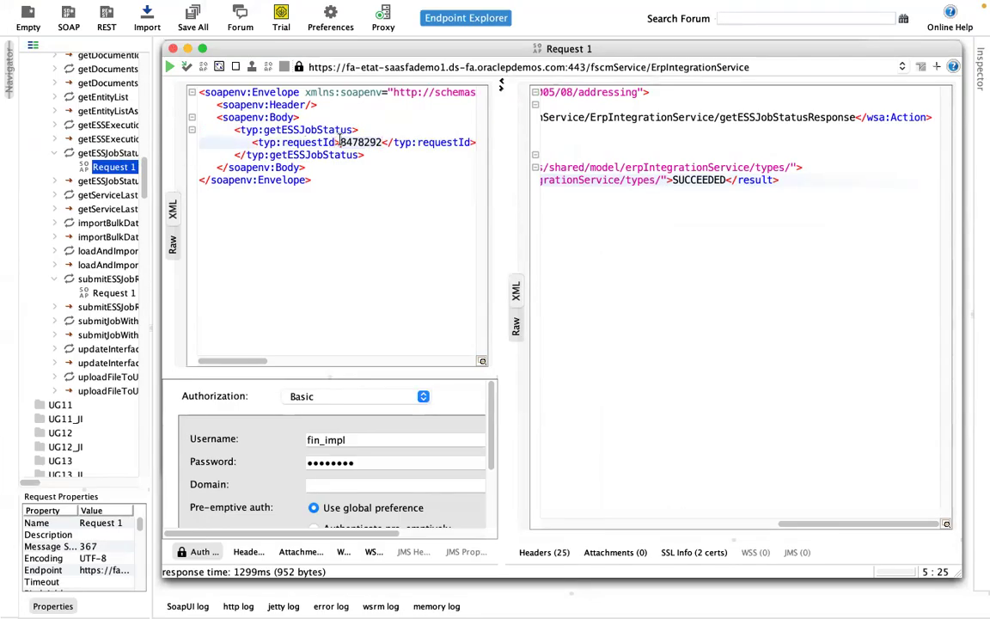
pyautogui.doubleClick(691, 180)
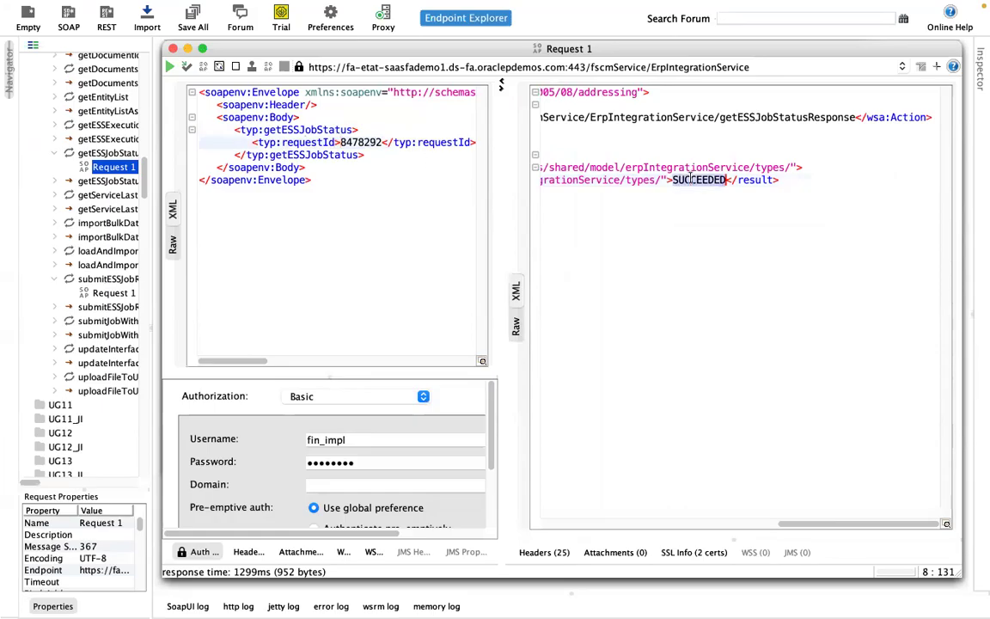
pyautogui.click(696, 180)
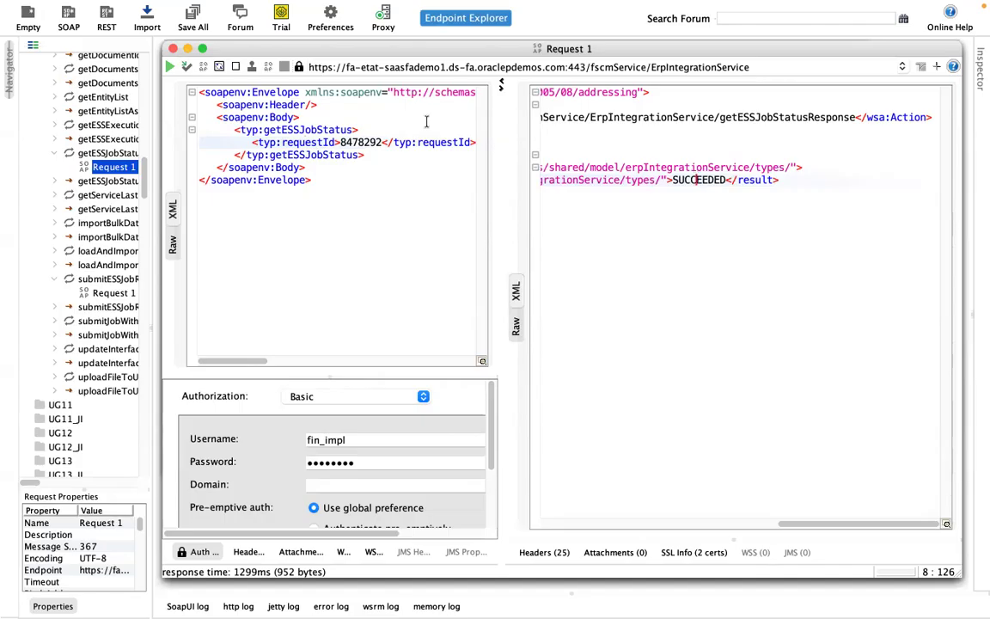
pyautogui.press('super+Tab')
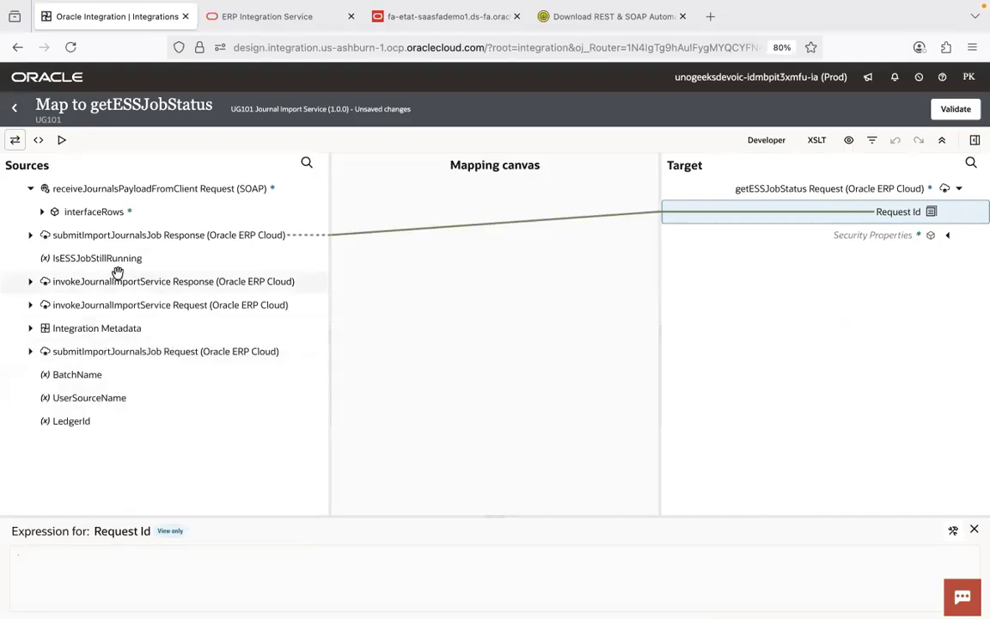
# Step: Expand the submitImportJournalsJob request and response sources to trace which element feeds the target Request Id
pyautogui.click(30, 351)
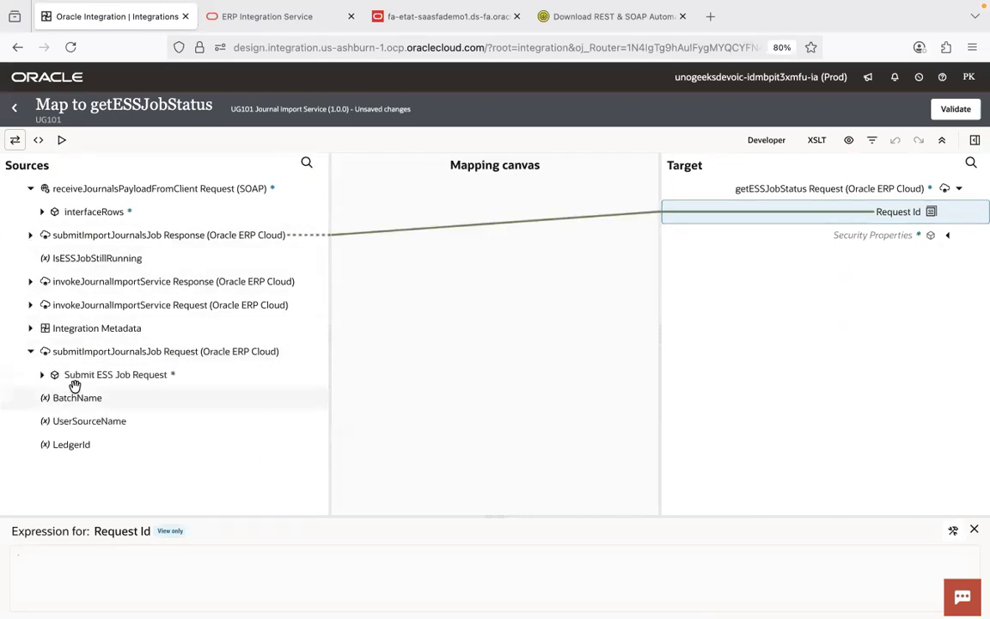
pyautogui.click(42, 376)
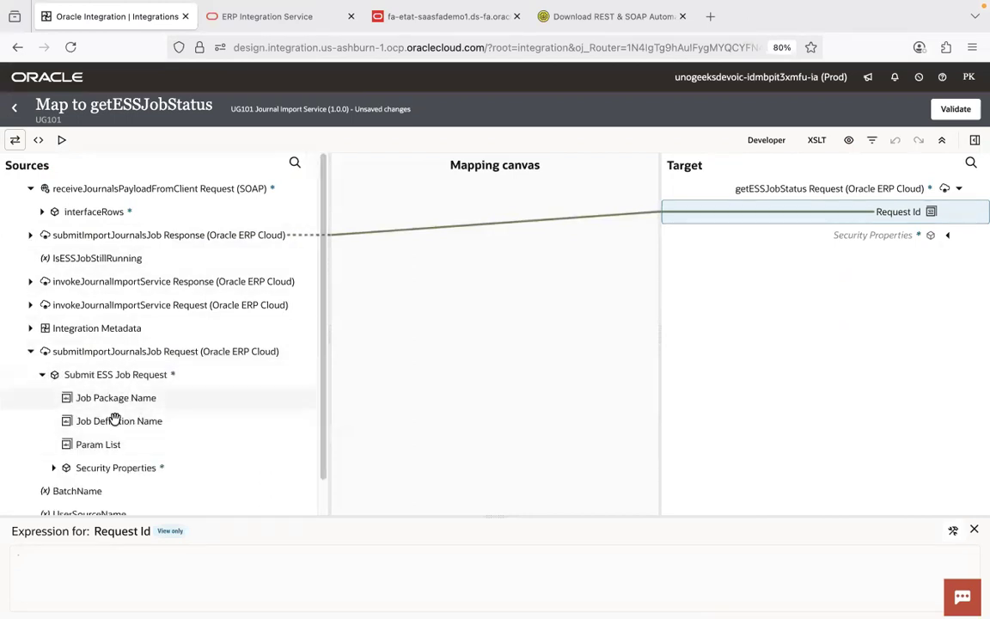
pyautogui.click(30, 351)
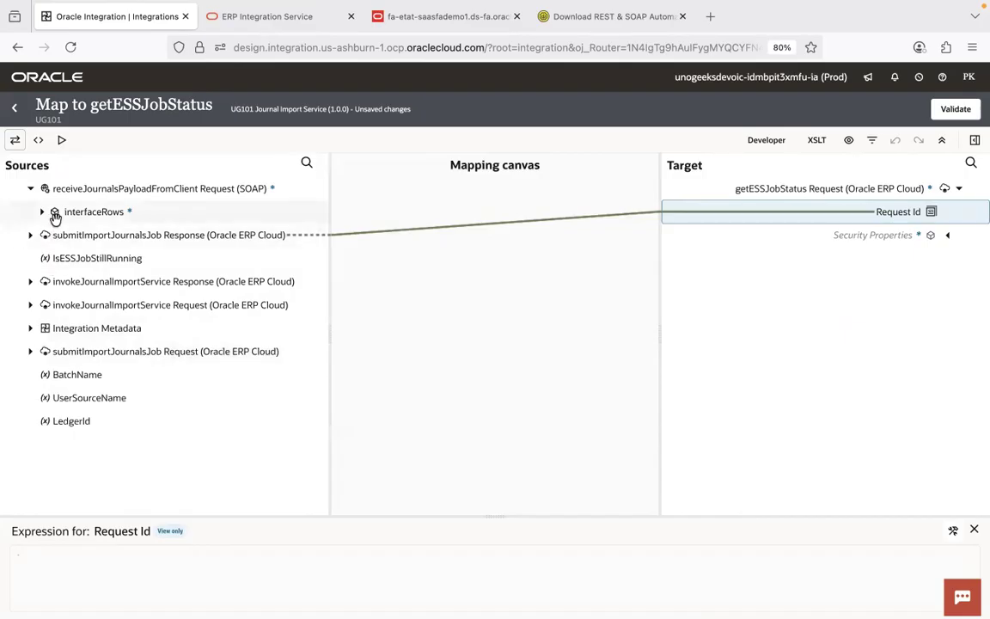
pyautogui.click(30, 234)
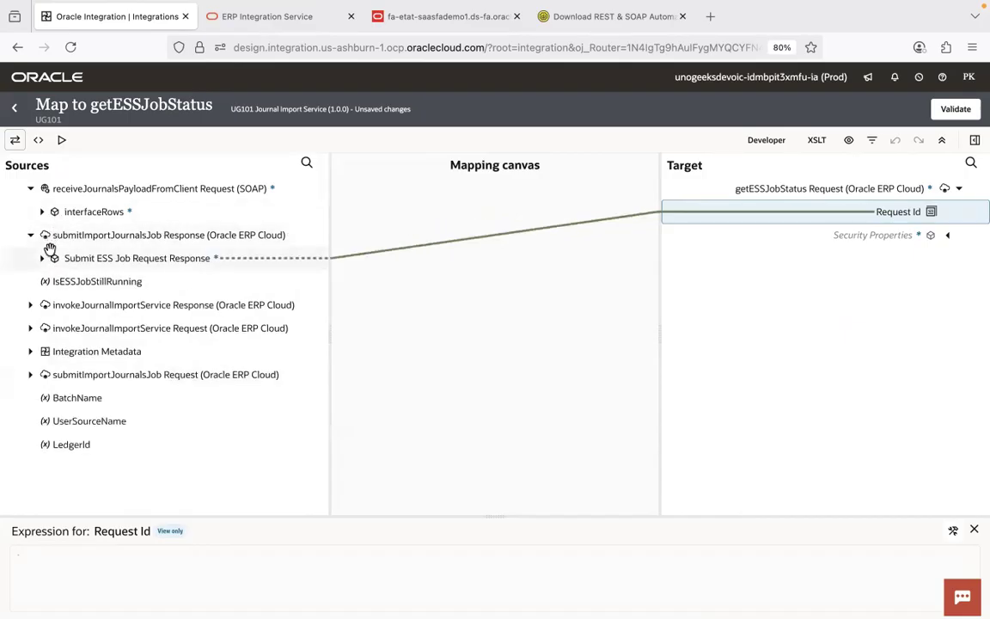
pyautogui.click(43, 258)
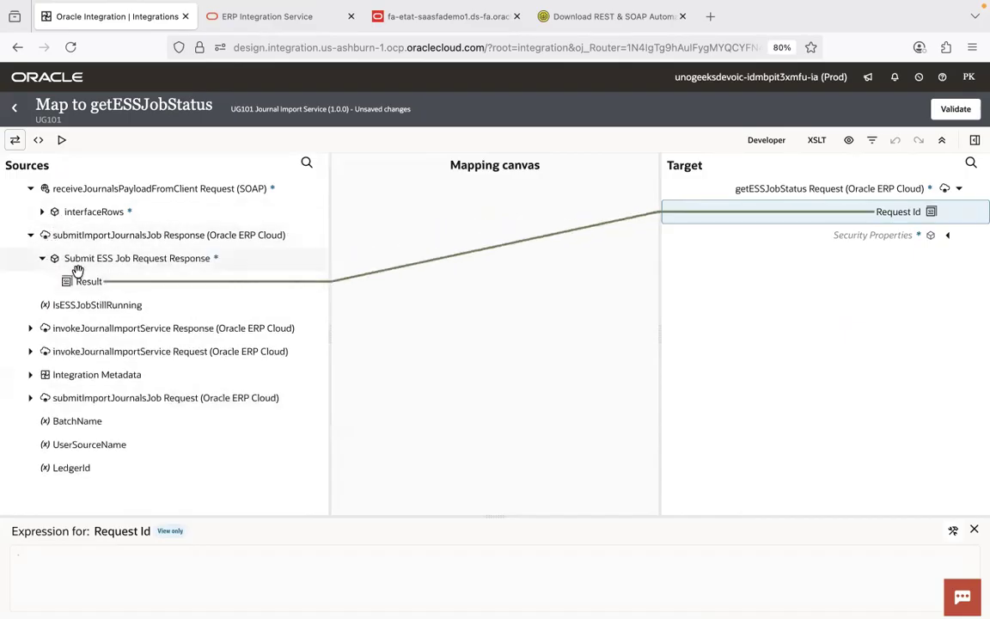
# Step: Switch to SoapUI, reopen the submitESSJobRequest request, and examine its operation element and the result value in its response
pyautogui.press('super+Tab')
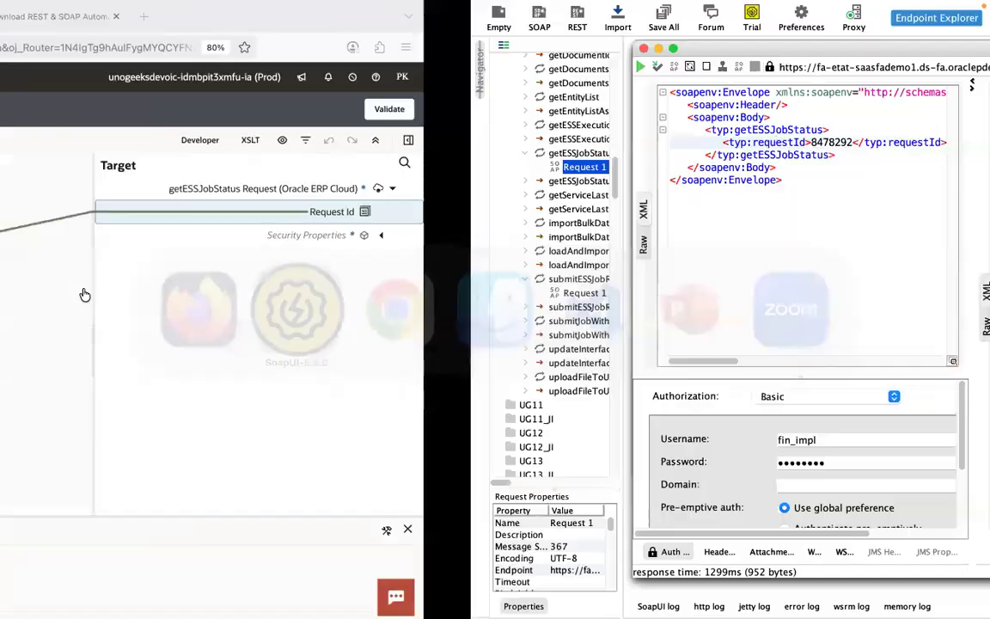
pyautogui.doubleClick(108, 292)
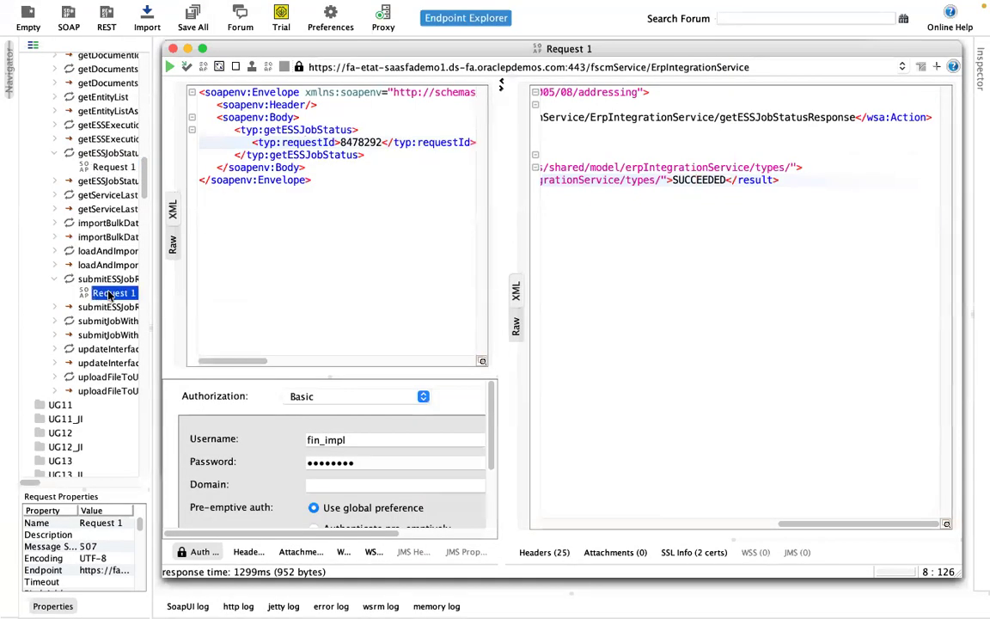
pyautogui.click(363, 154)
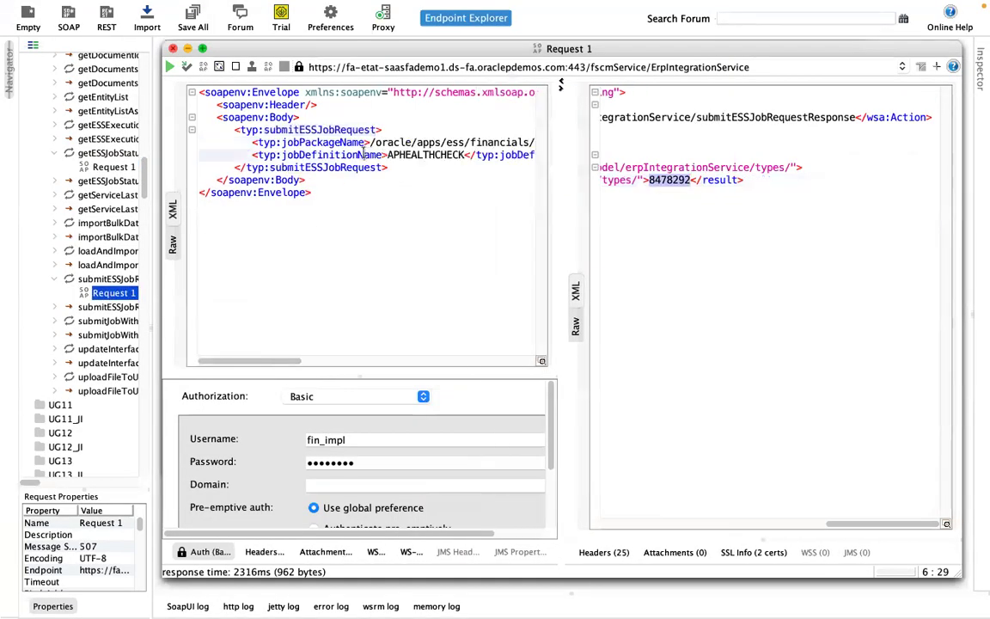
pyautogui.click(343, 130)
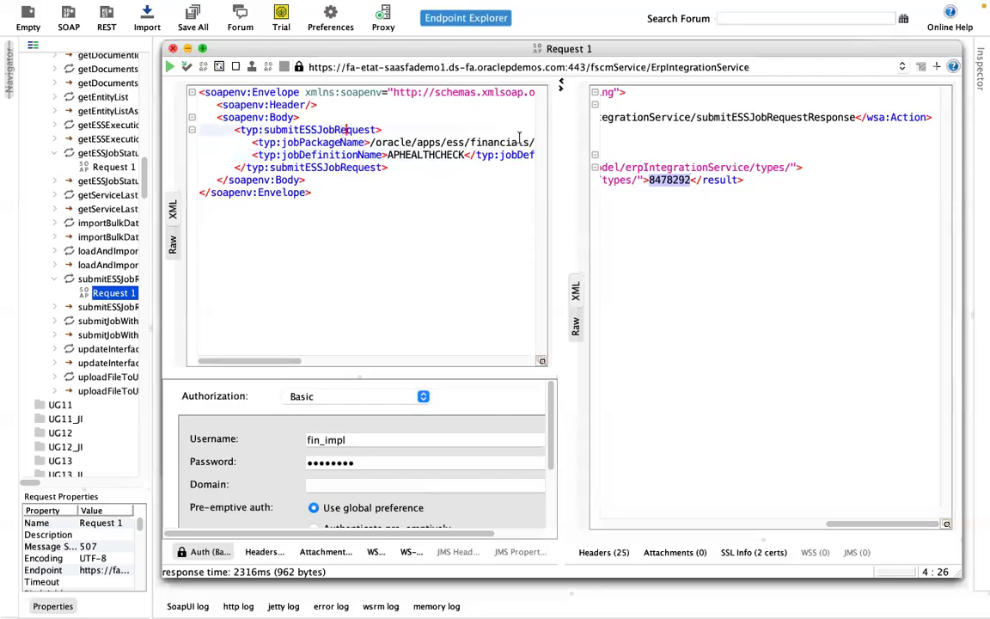
pyautogui.click(739, 204)
pyautogui.hscroll(-5, 892, 527)
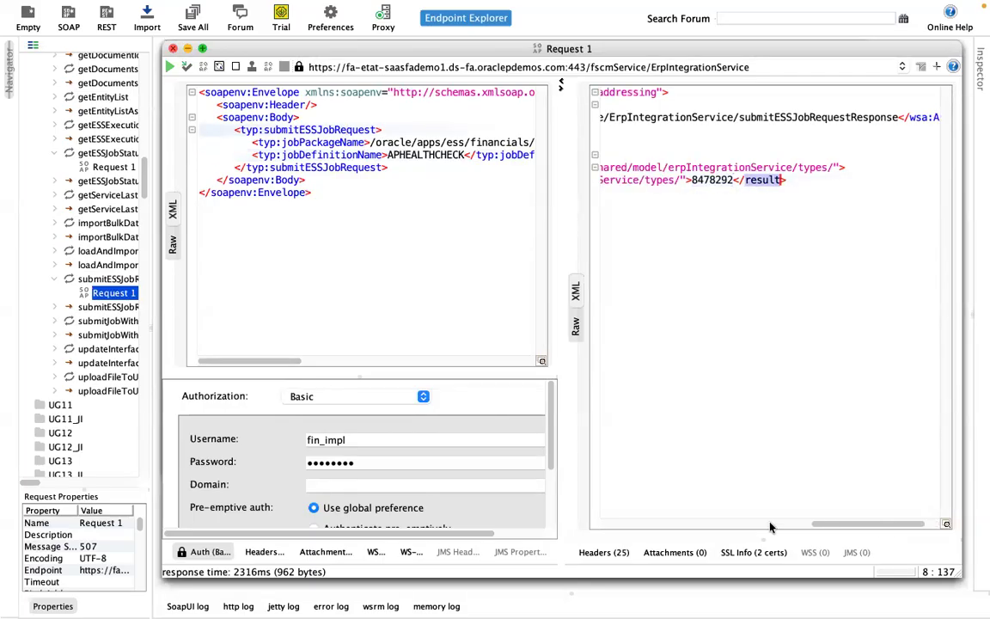
pyautogui.hscroll(5, 785, 523)
pyautogui.doubleClick(684, 180)
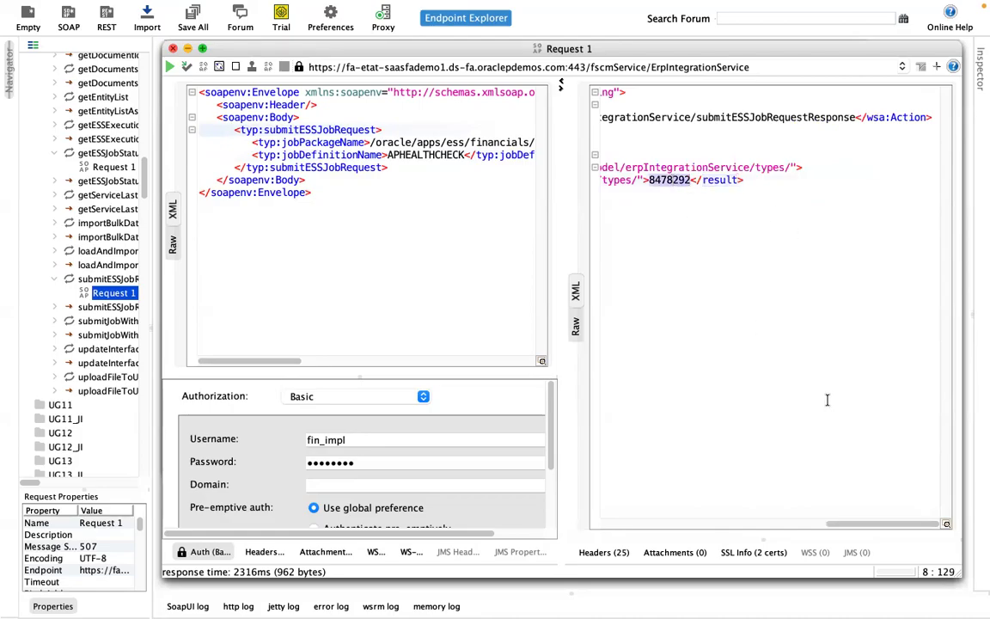
pyautogui.click(684, 181)
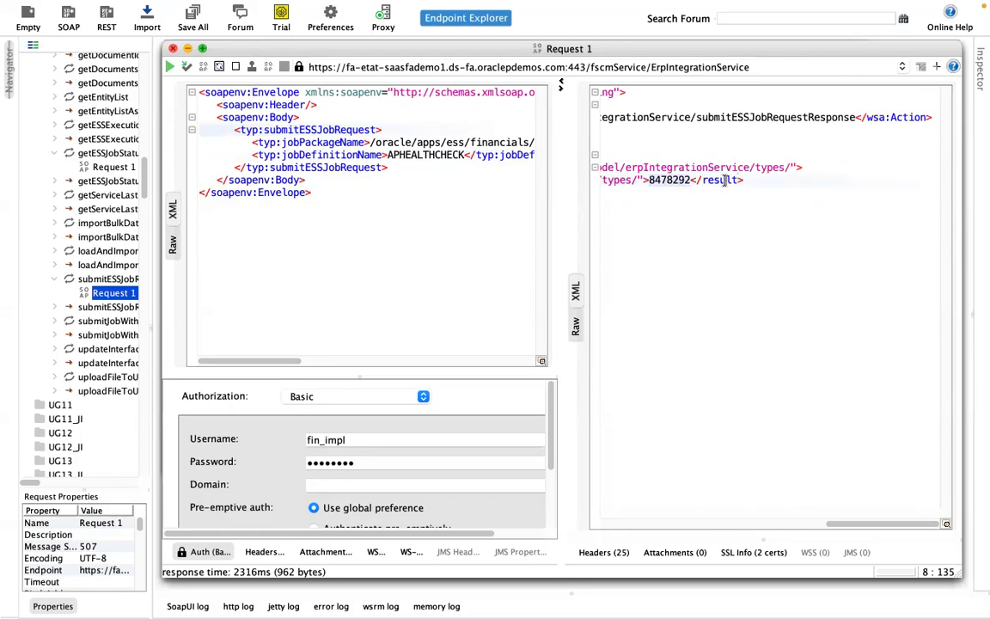
pyautogui.doubleClick(301, 129)
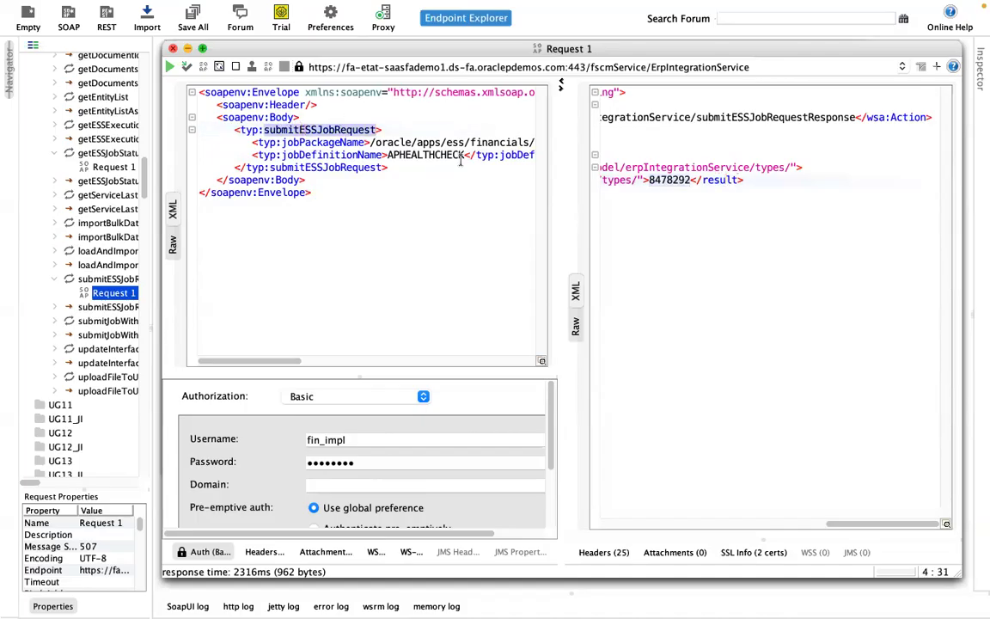
pyautogui.doubleClick(663, 179)
# Step: Return to Firefox, leave the getESSJobStatus mapping, and review the flow from the submitImportJournals actions to the status check
pyautogui.press('super+Tab')
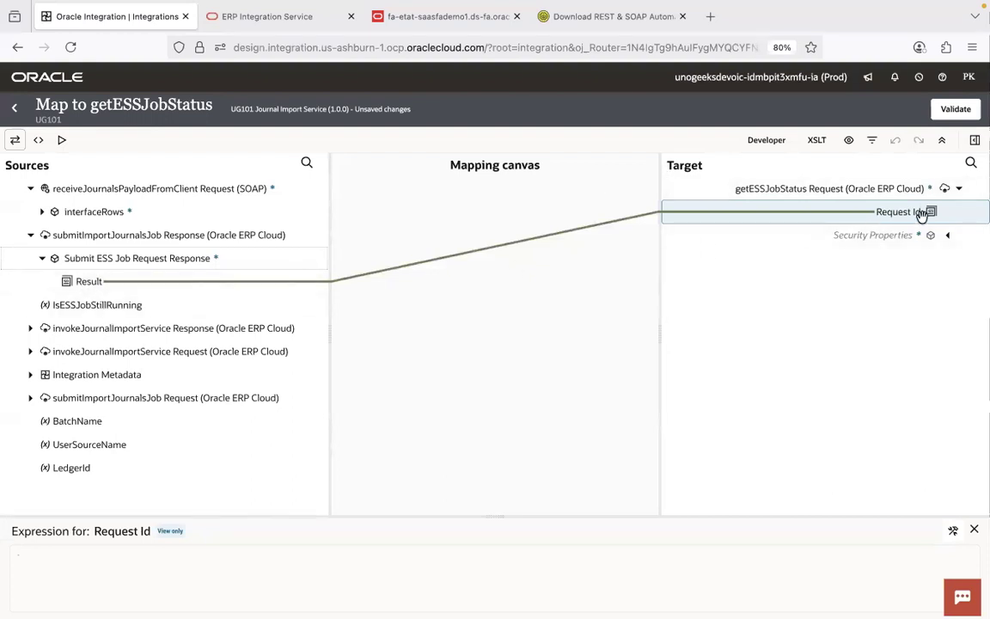
pyautogui.click(16, 109)
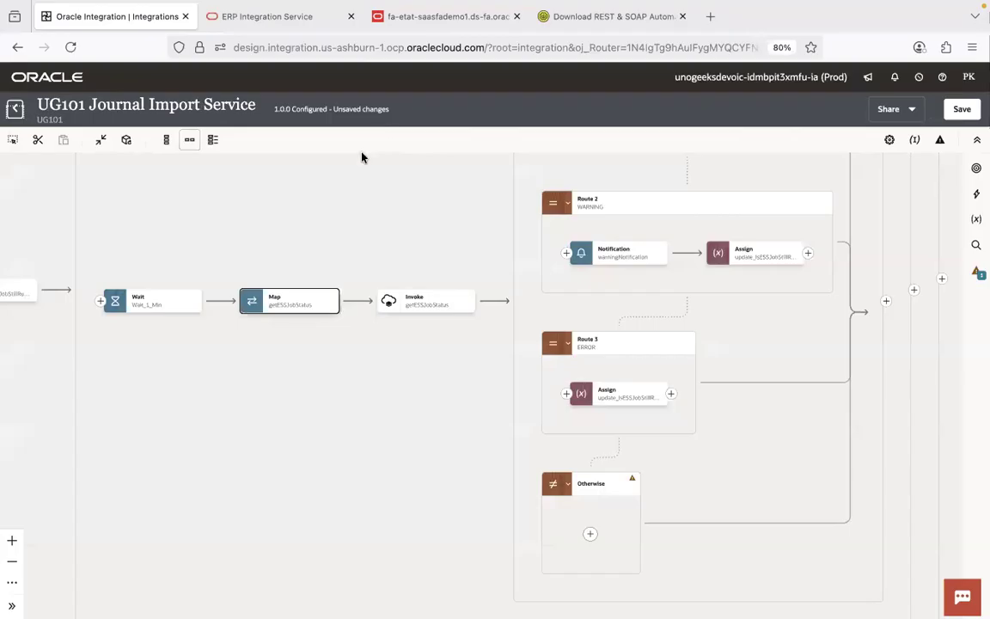
pyautogui.moveTo(234, 374); pyautogui.dragTo(585, 397)
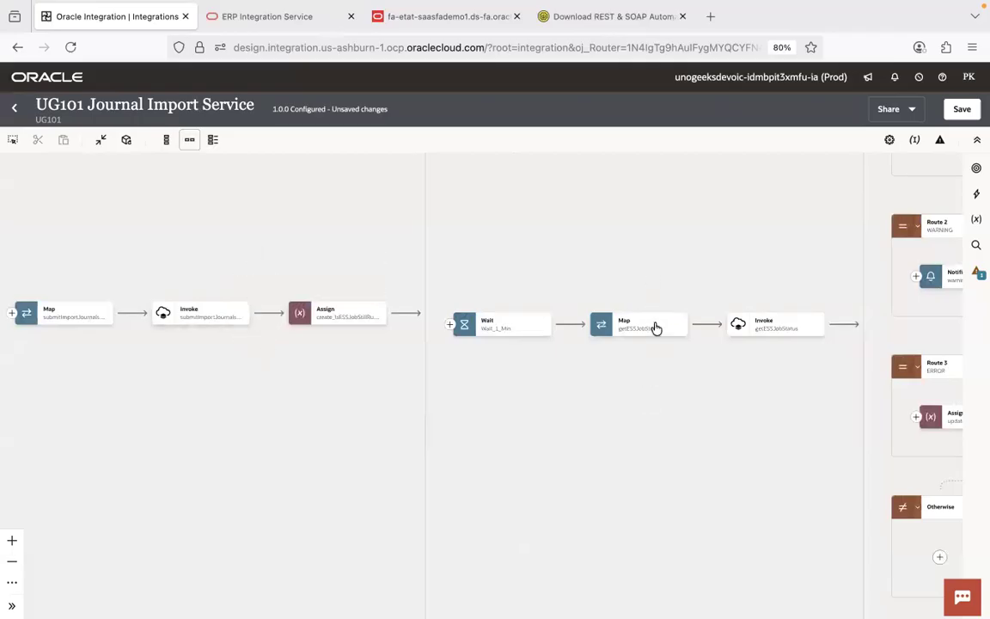
# Step: Switch to SoapUI, reopen the getESSJobStatus request, and examine the result element and its status value in the response
pyautogui.moveTo(794, 363); pyautogui.dragTo(294, 403)
pyautogui.moveTo(330, 270); pyautogui.dragTo(279, 322)
pyautogui.hotkey('ctrl', 'Right')
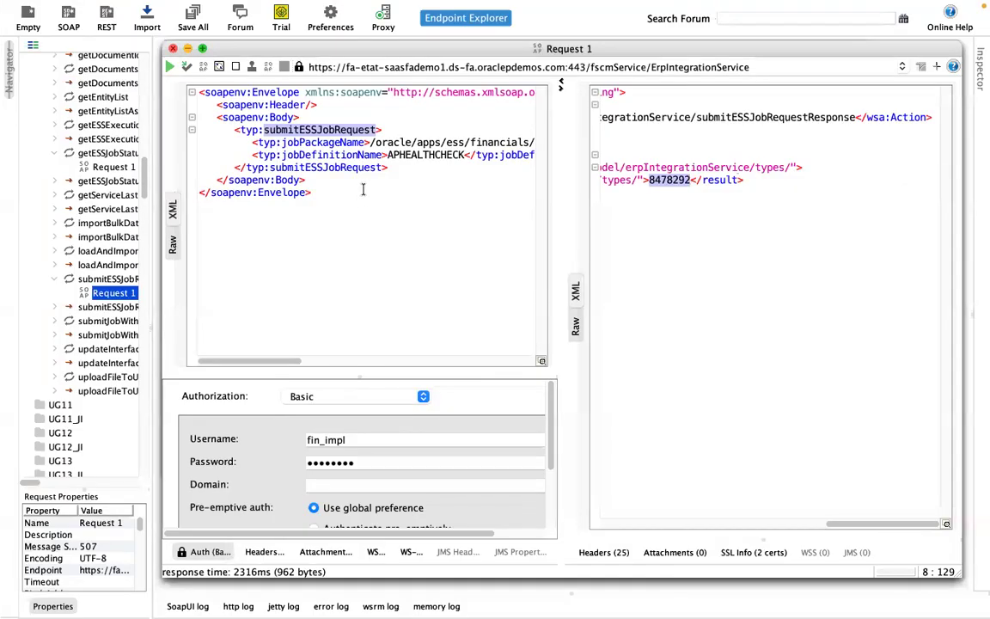
pyautogui.doubleClick(99, 167)
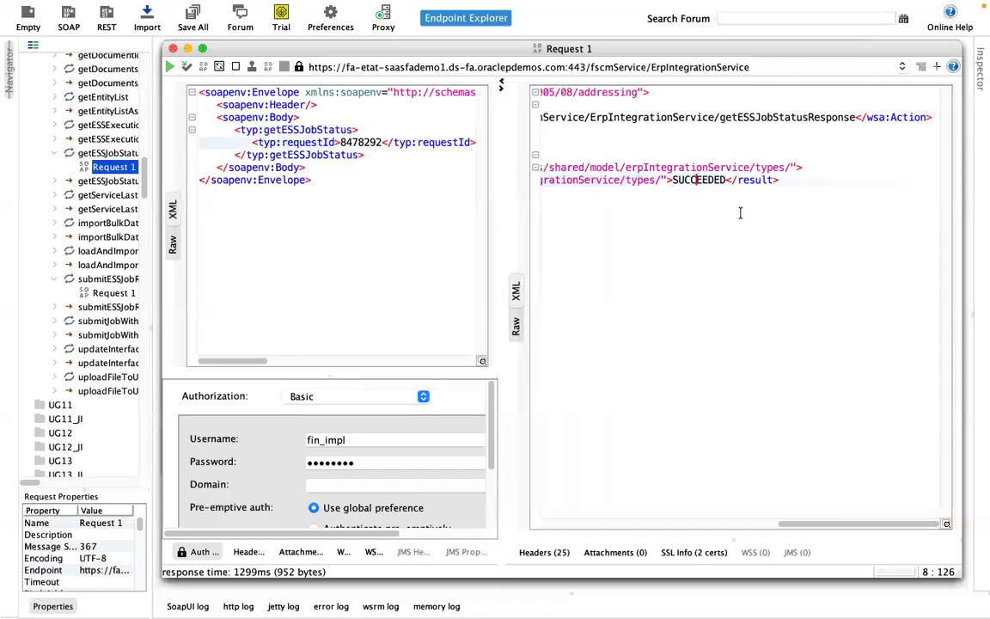
pyautogui.doubleClick(753, 179)
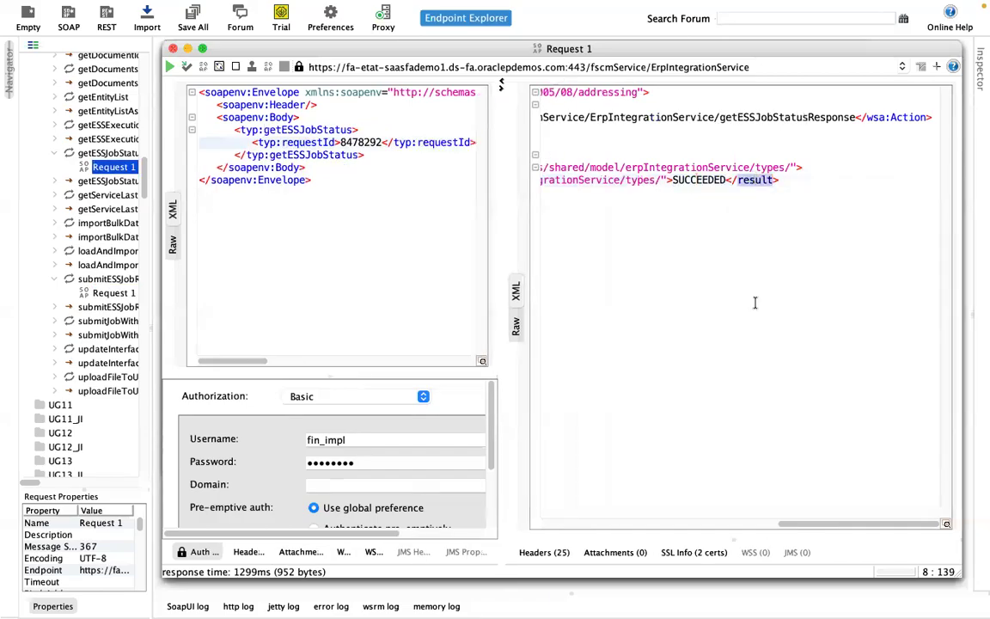
pyautogui.doubleClick(705, 180)
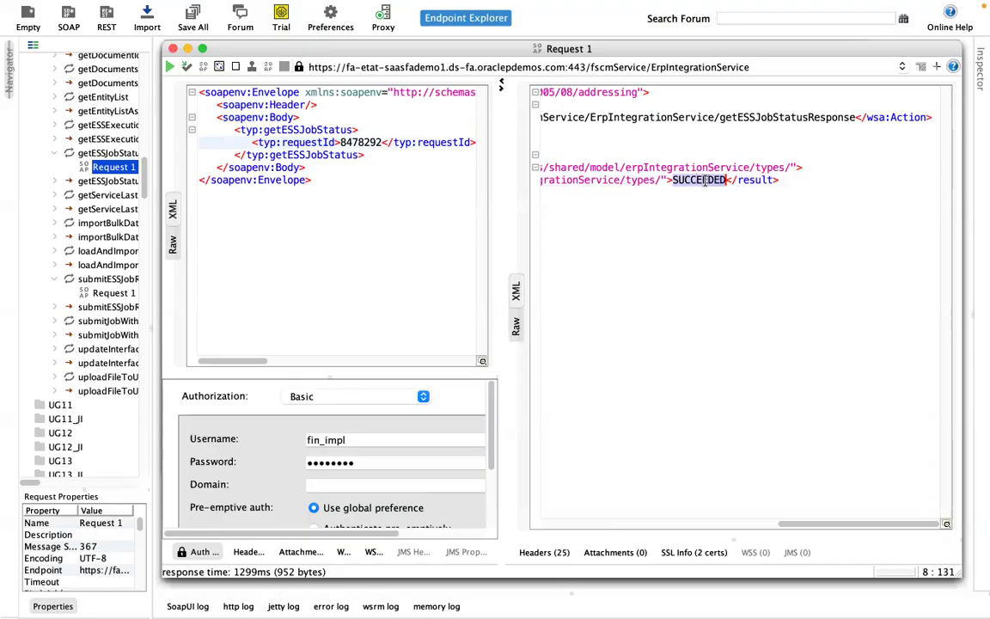
# Step: Return to Firefox and review the Switch routes for SUCCEEDED, WARNING, ERROR and Otherwise after the getESSJobStatus invoke
pyautogui.press('super+Tab')
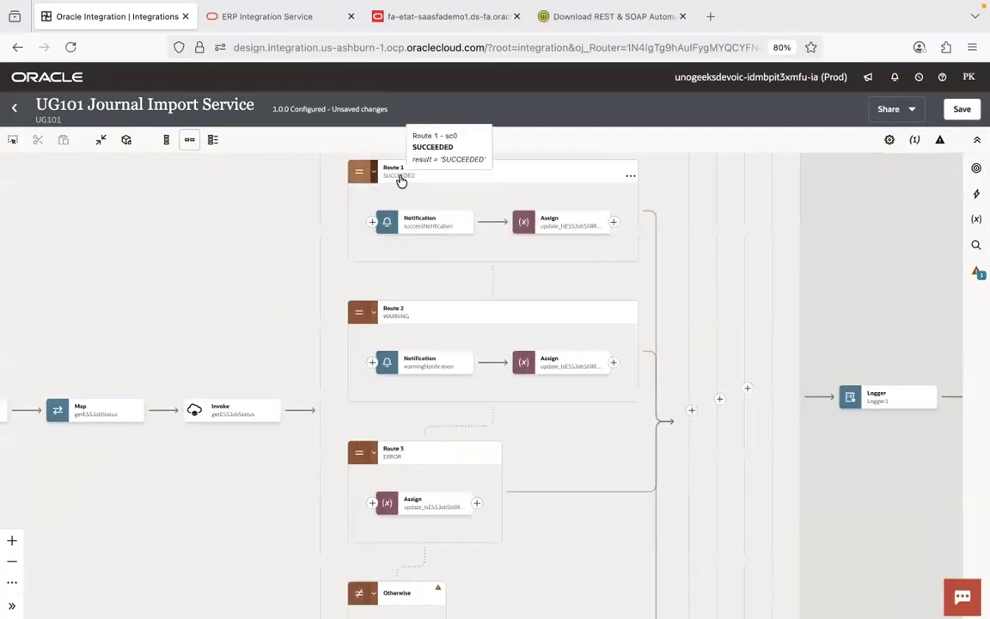
pyautogui.scroll(2, 268, 305)
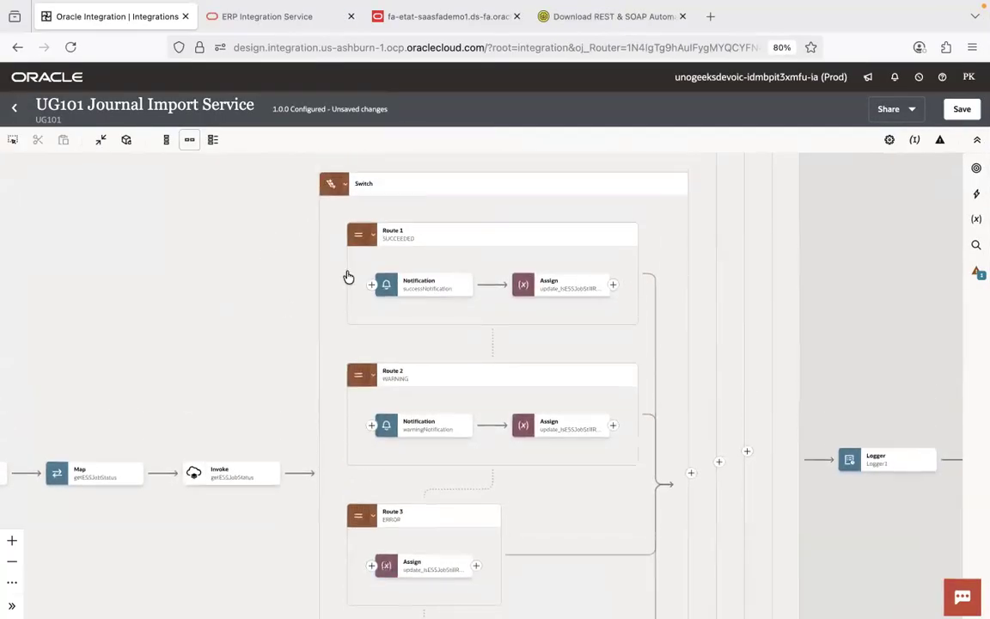
pyautogui.scroll(-5, 277, 344)
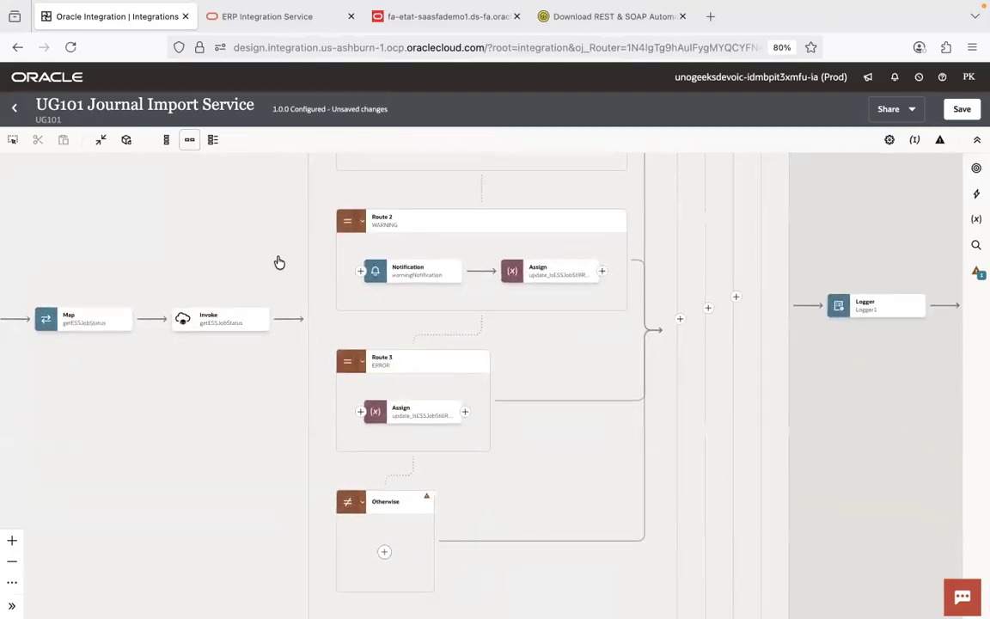
pyautogui.scroll(3, 316, 309)
pyautogui.moveTo(508, 382)
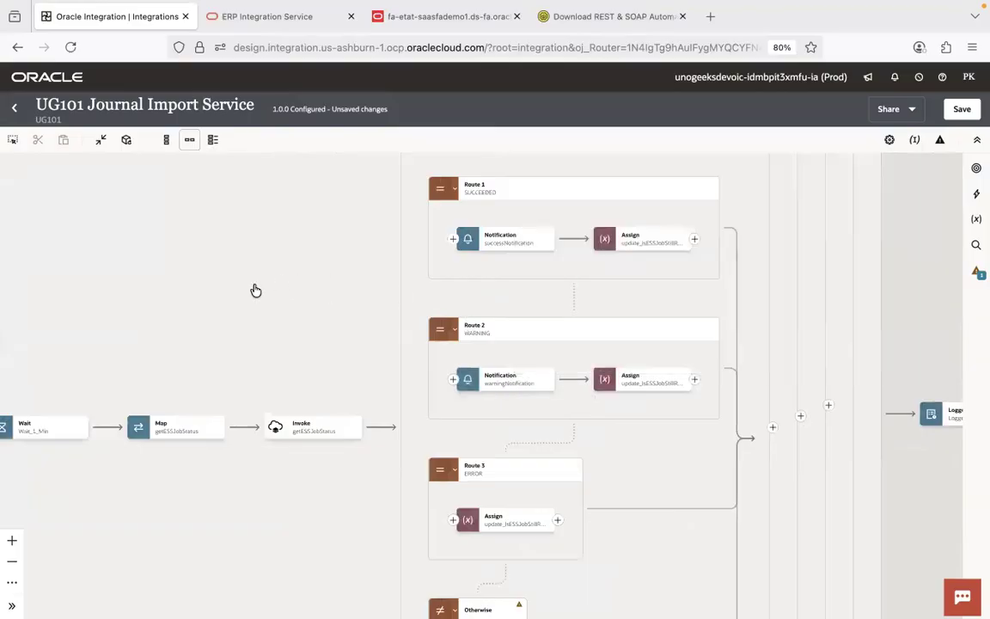
pyautogui.moveTo(360, 257); pyautogui.dragTo(401, 252)
pyautogui.hscroll(-5, 402, 252)
pyautogui.scroll(-2, 401, 251)
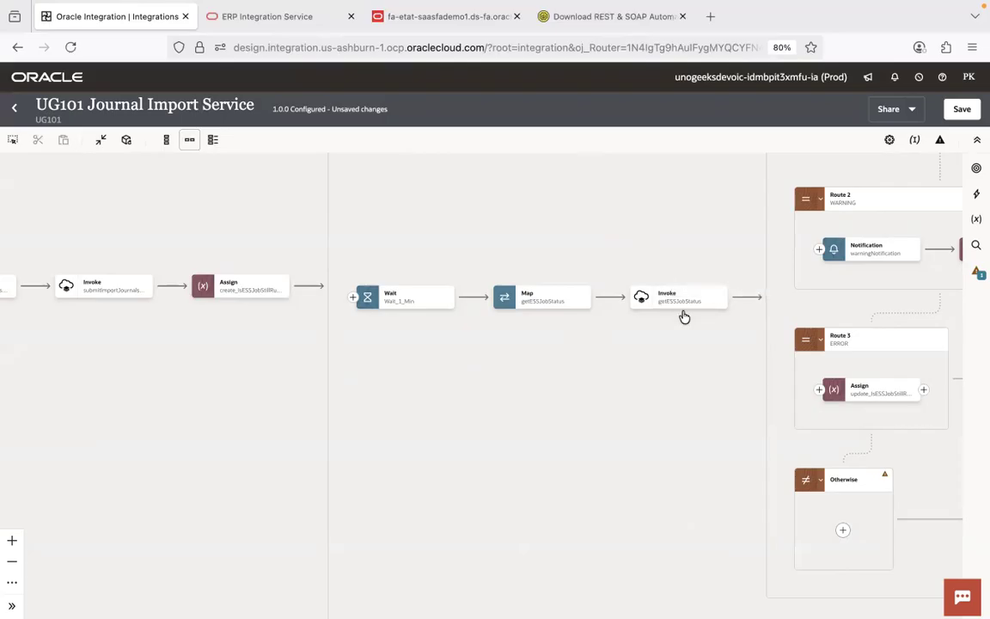
# Step: Save the UG101 Journal Import Service integration
pyautogui.click(962, 109)
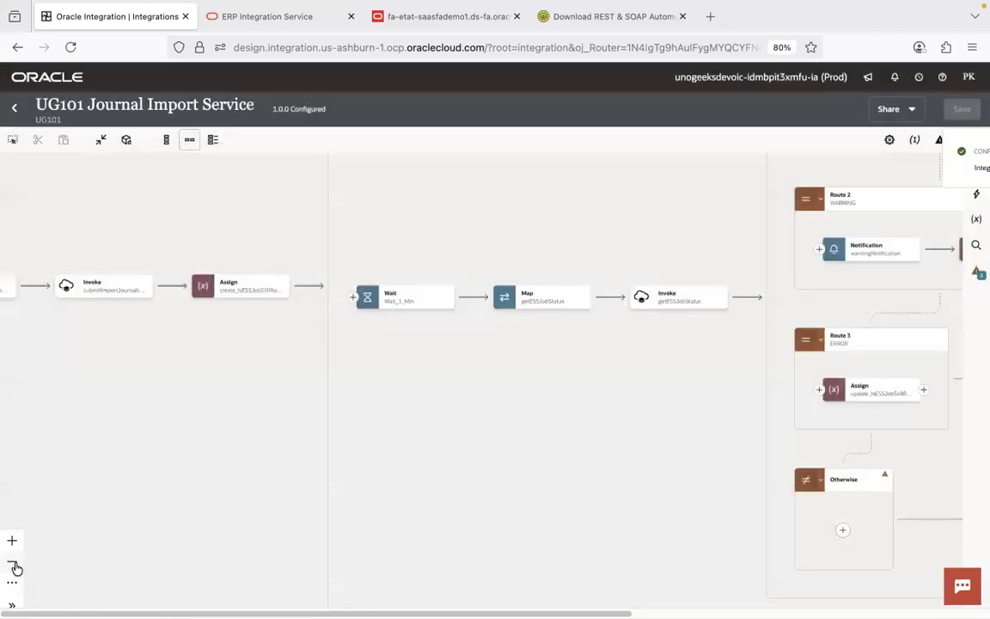
pyautogui.click(12, 563)
pyautogui.click(12, 563)
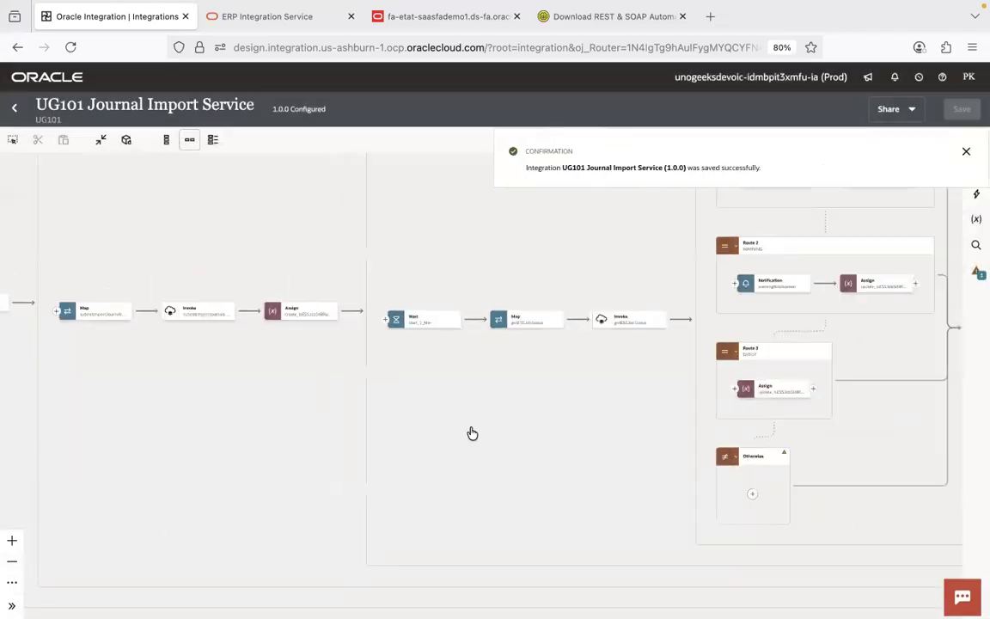
pyautogui.moveTo(472, 430); pyautogui.dragTo(619, 471)
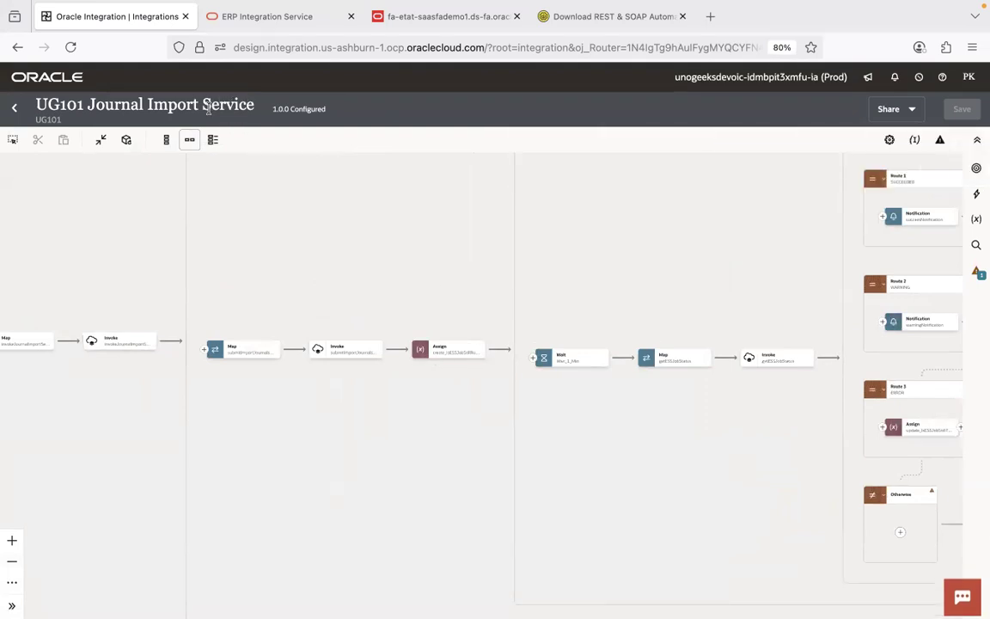
# Step: Check the operations list in the ERP Integration Service documentation and return to the integration flow
pyautogui.press('super+Tab')
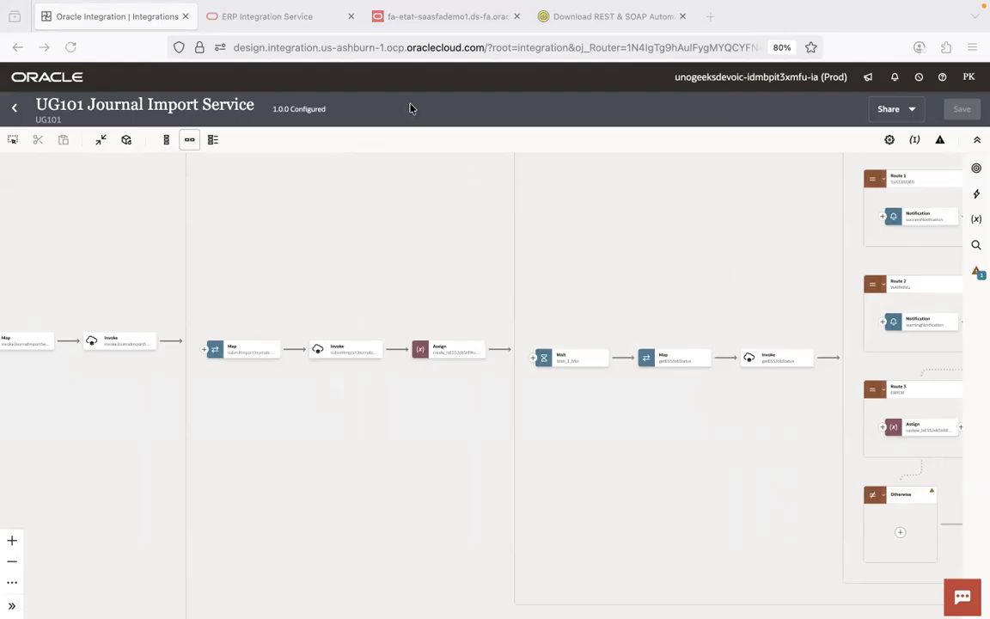
pyautogui.click(294, 24)
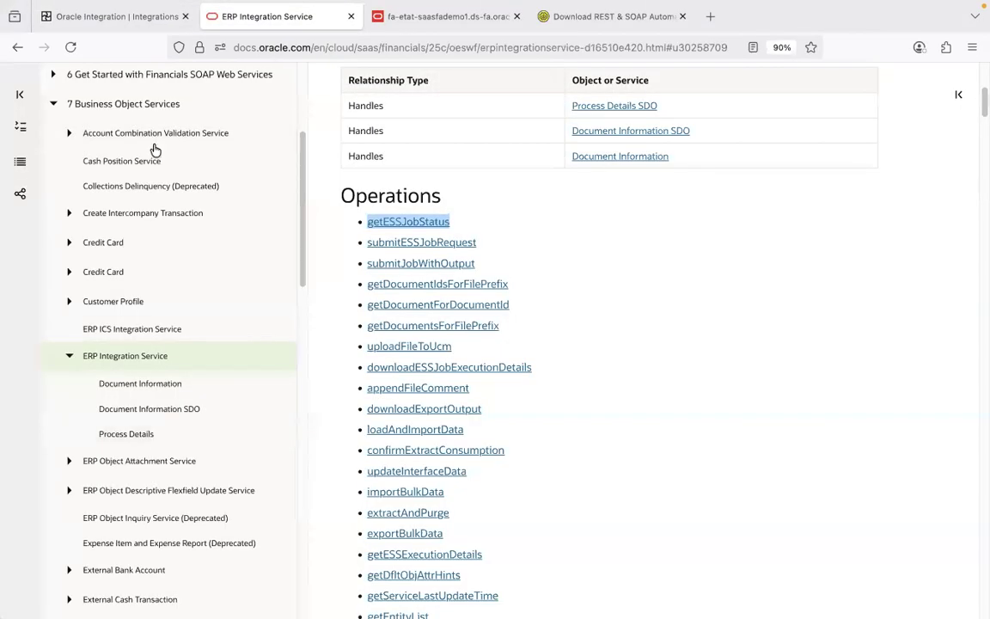
pyautogui.click(127, 23)
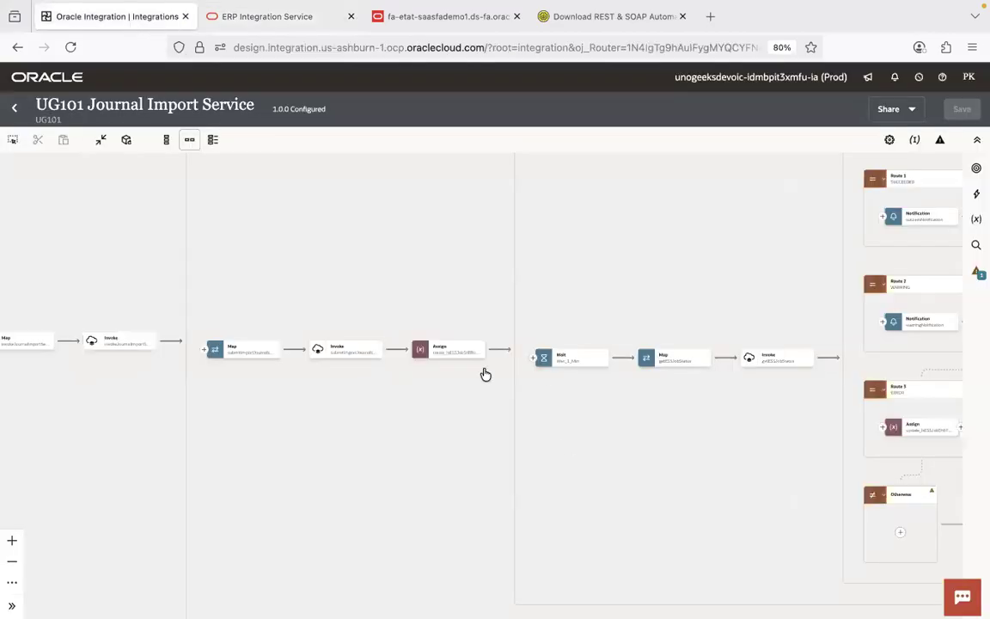
pyautogui.moveTo(778, 365)
# Step: Switch to SoapUI, open the submitESSJobRequest request, and examine its jobPackageName and jobDefinitionName elements
pyautogui.press('super+Tab')
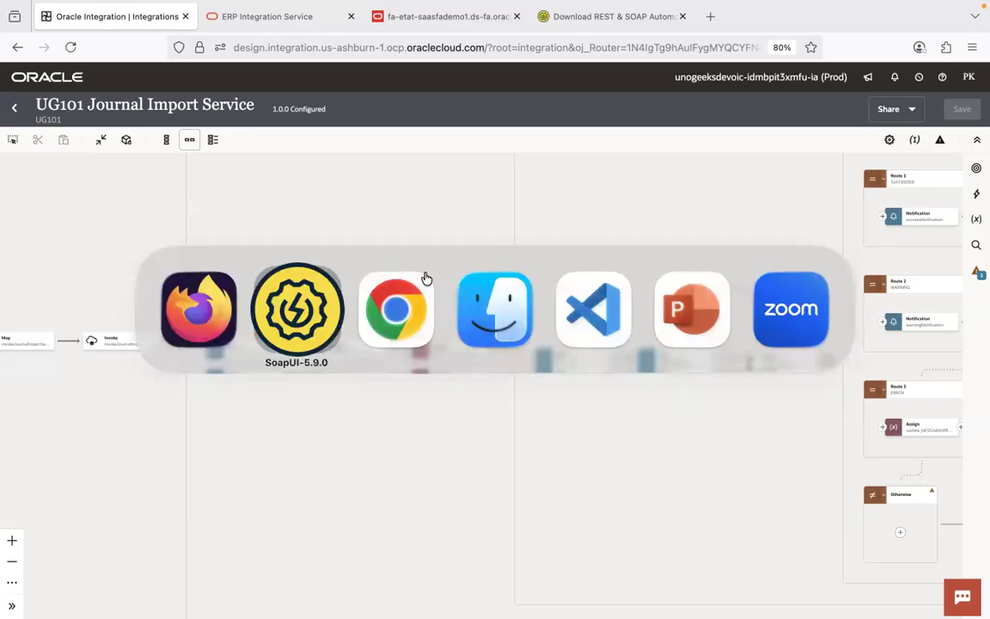
pyautogui.moveTo(495, 208); pyautogui.dragTo(547, 207)
pyautogui.doubleClick(114, 293)
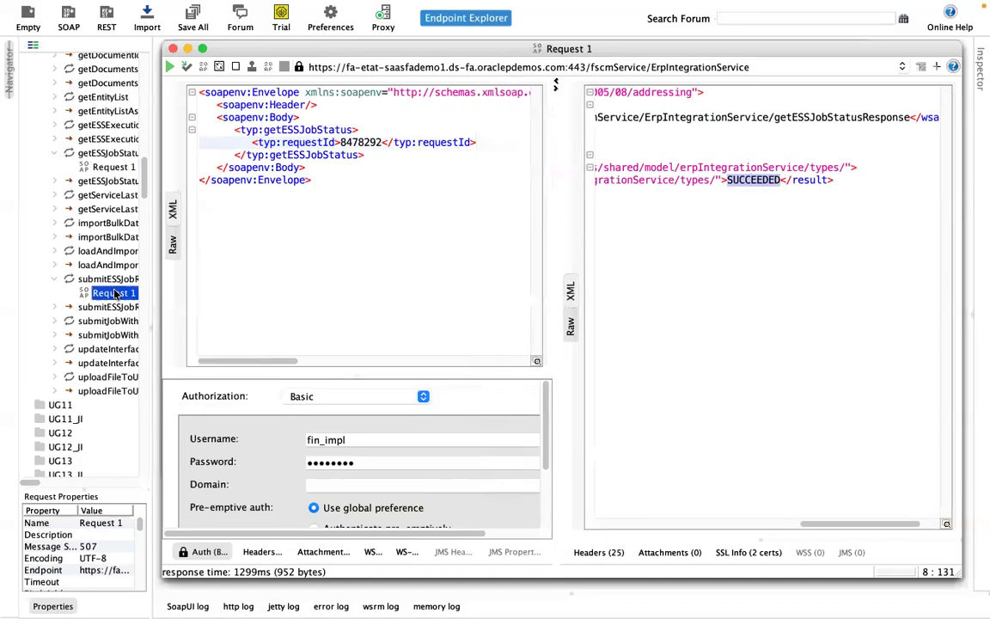
pyautogui.click(340, 142)
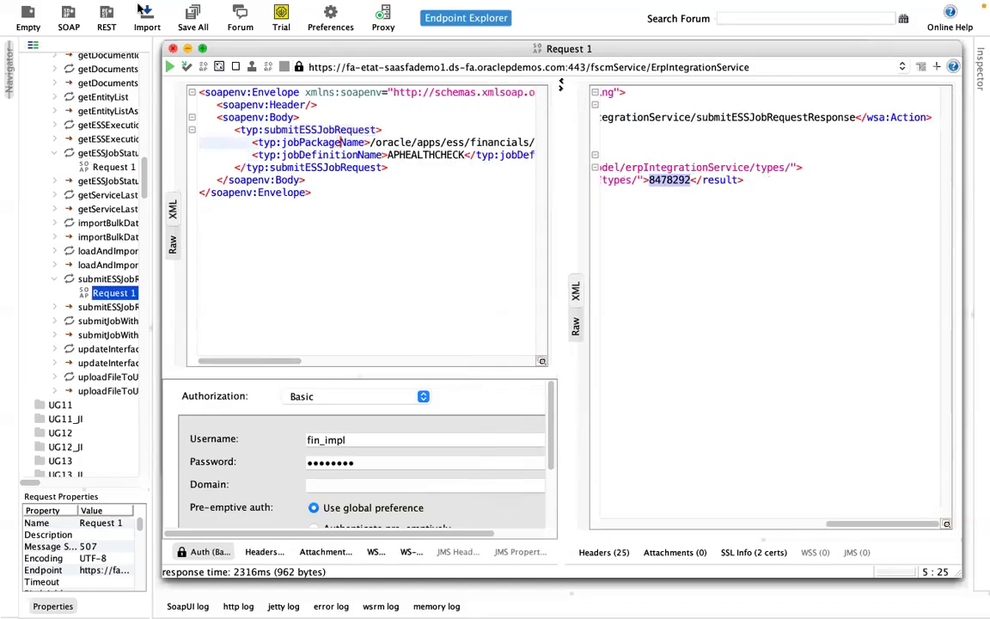
pyautogui.moveTo(77, 10)
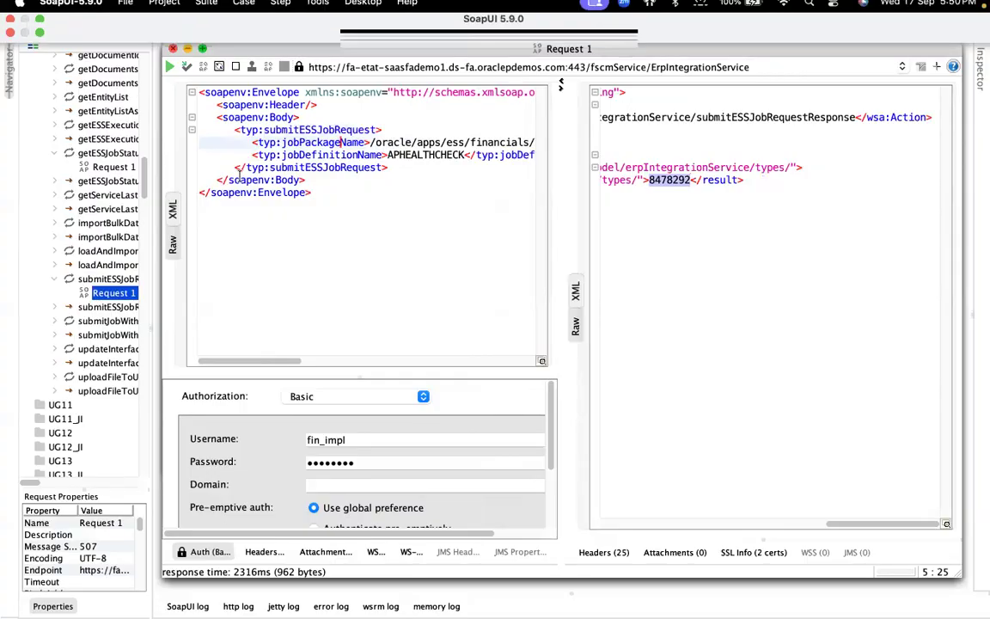
pyautogui.doubleClick(317, 144)
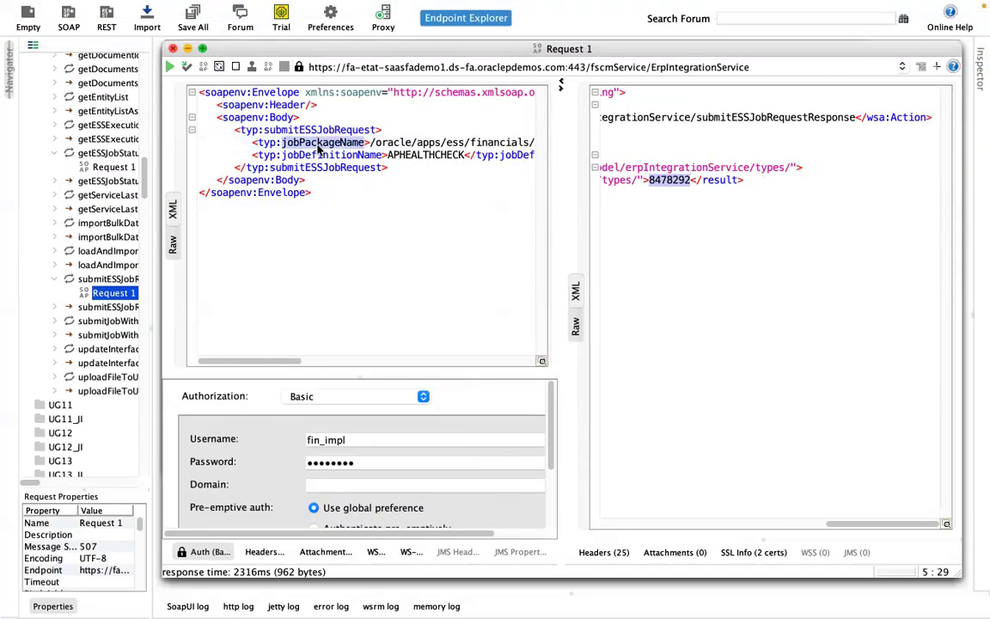
pyautogui.click(318, 145)
pyautogui.click(319, 155)
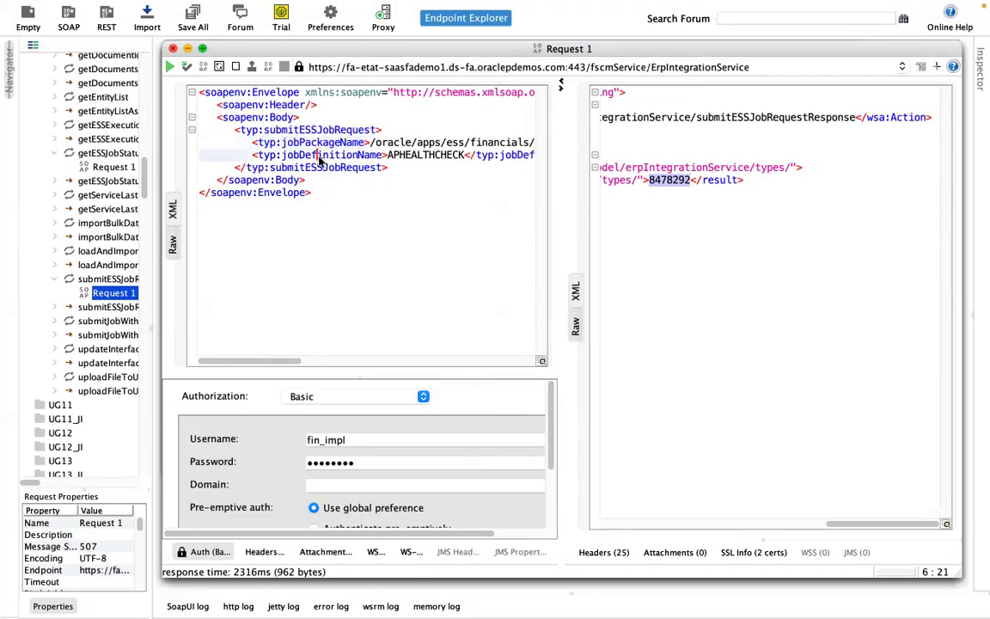
pyautogui.press('Up')
pyautogui.press('Up')
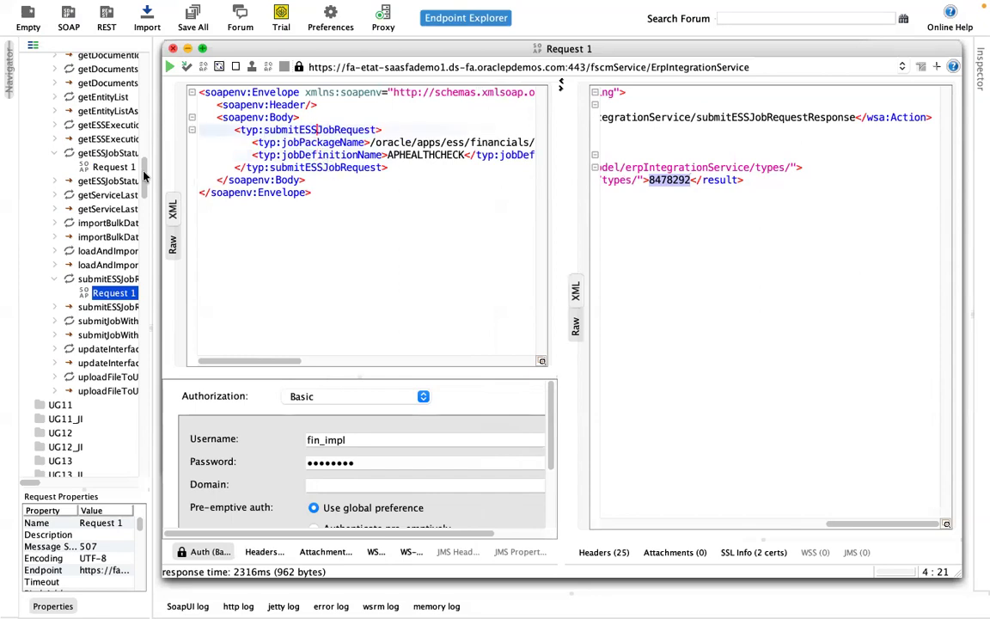
# Step: Open the getESSJobStatus request and examine its operation element
pyautogui.click(115, 166)
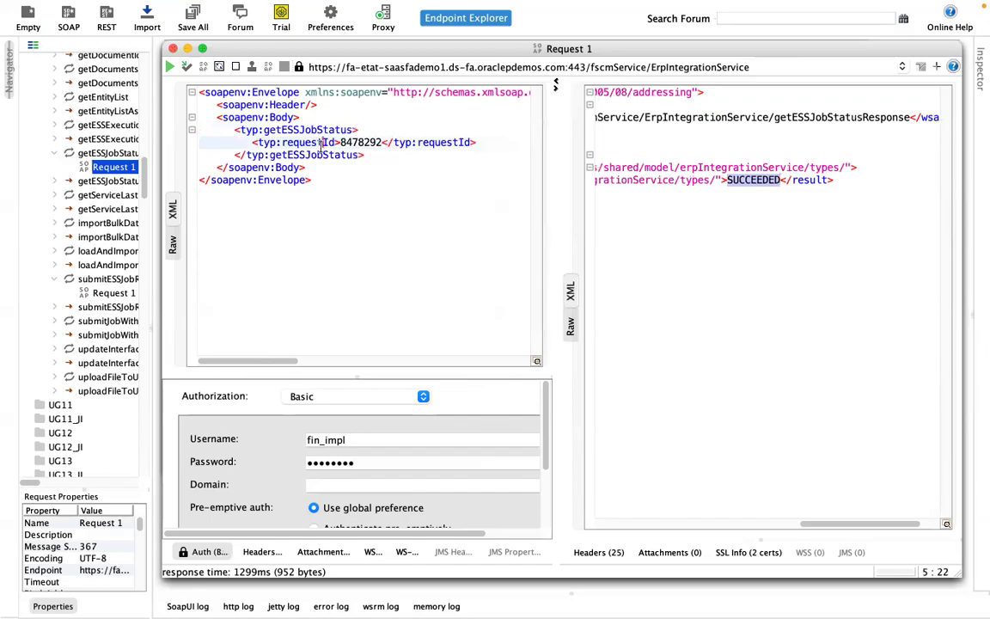
pyautogui.click(319, 129)
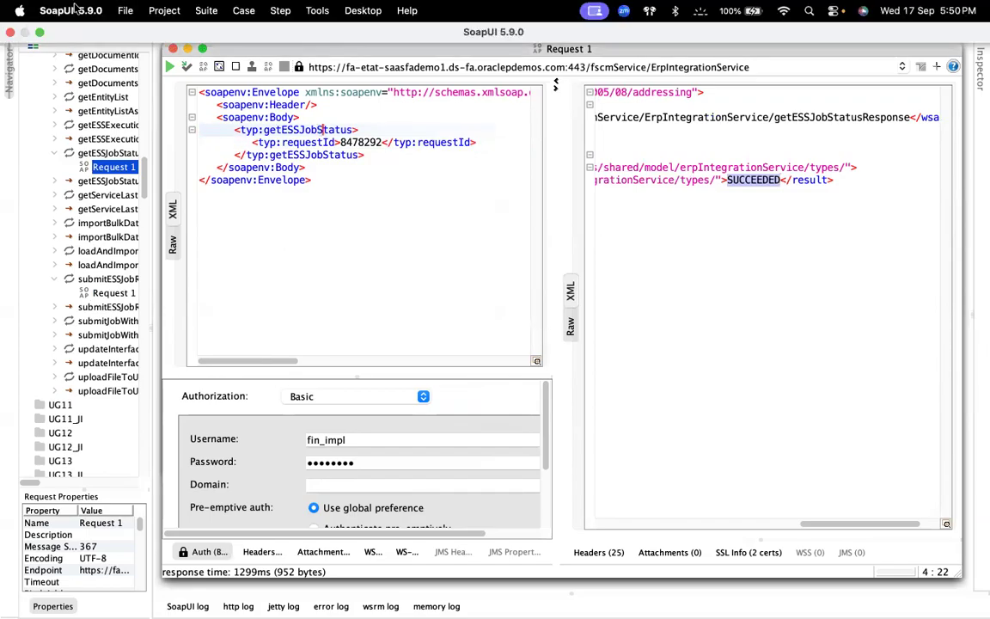
pyautogui.click(315, 130)
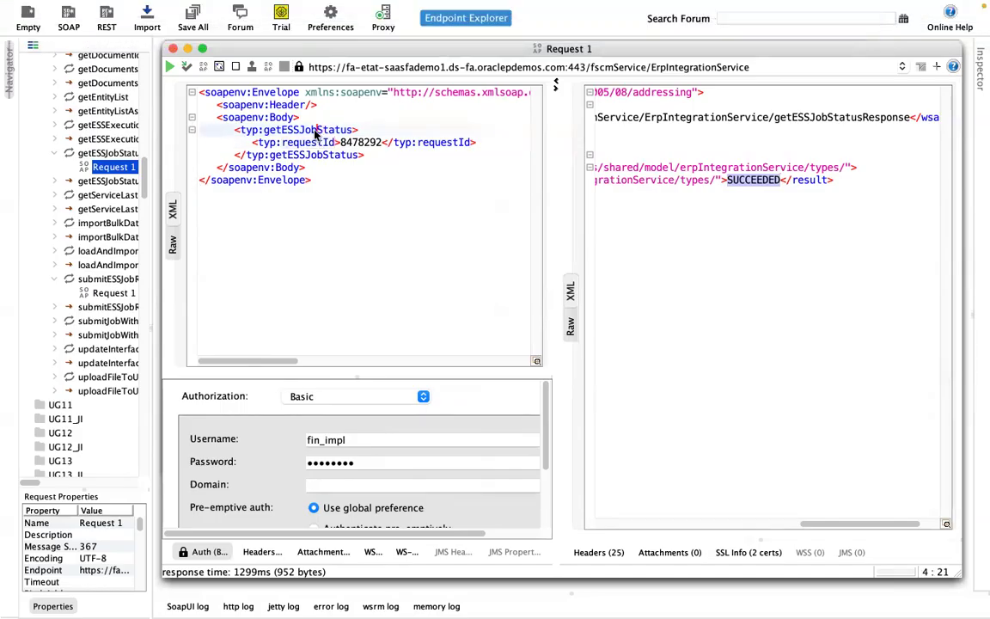
# Step: Reopen the submitESSJobRequest request and examine its operation element
pyautogui.click(121, 294)
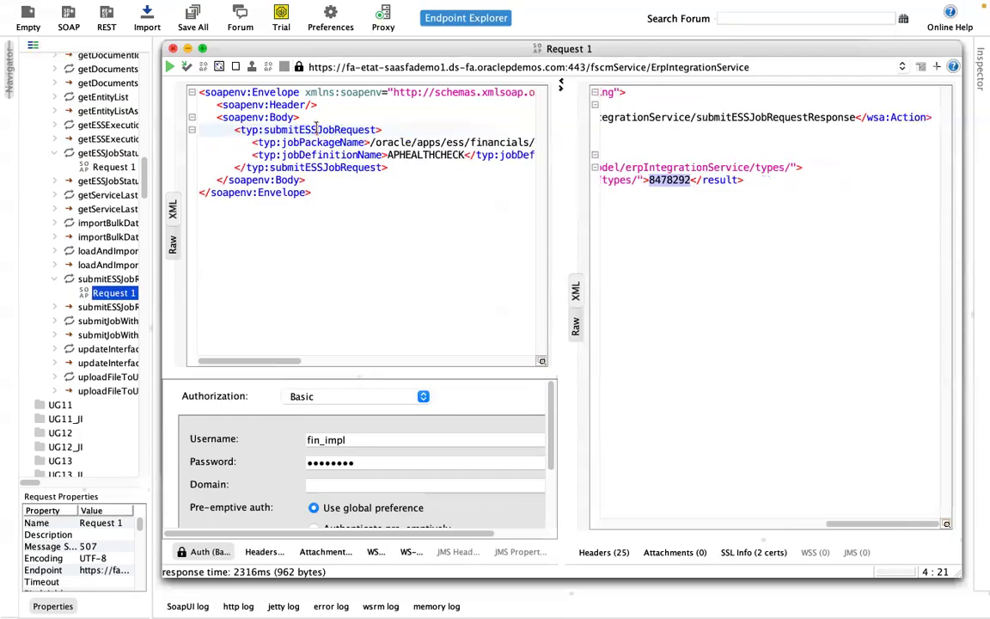
pyautogui.doubleClick(317, 130)
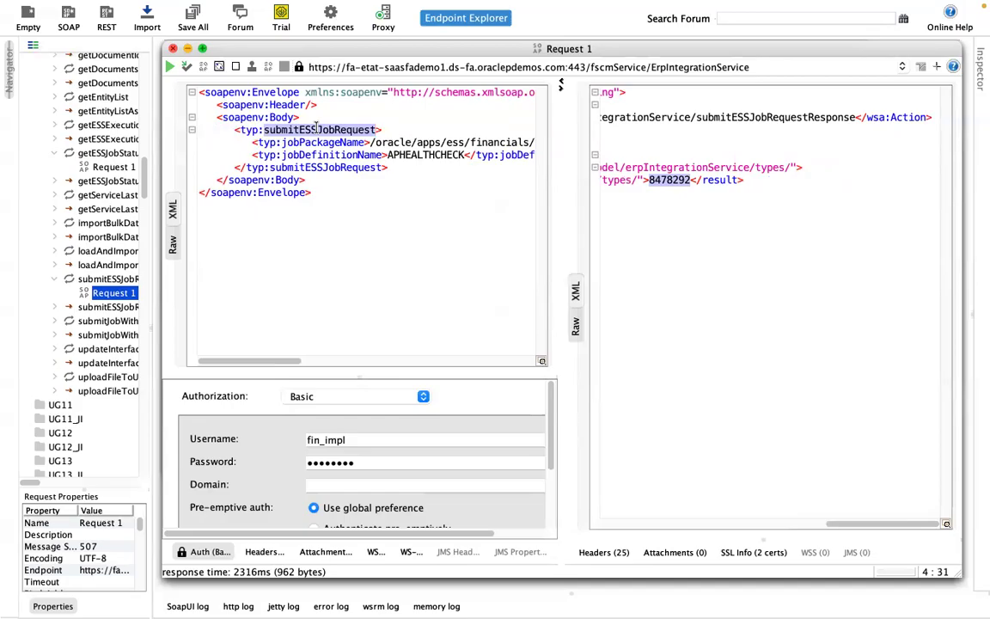
pyautogui.click(316, 127)
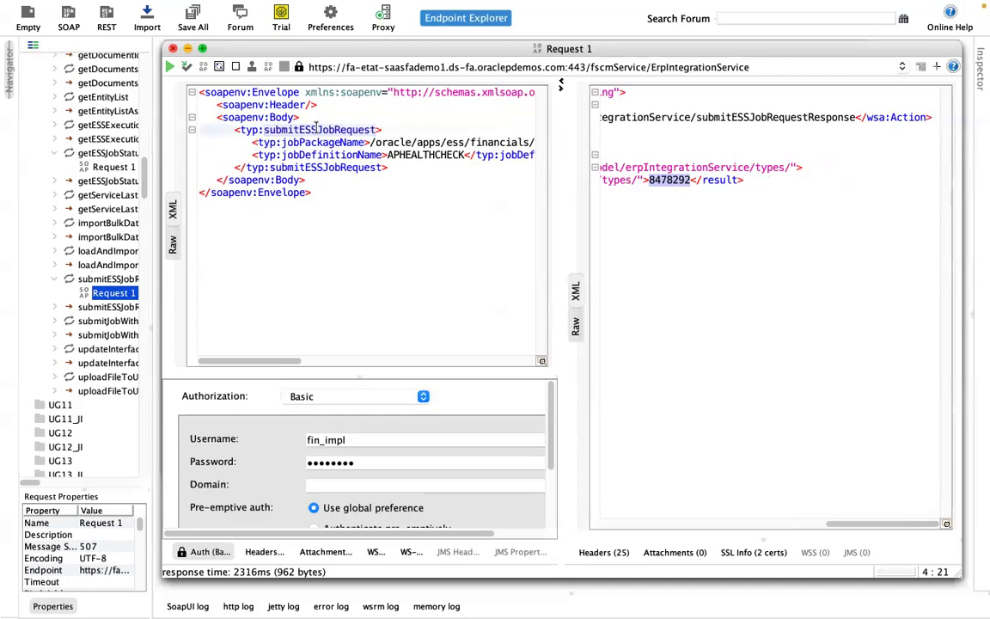
# Step: Start a new SOAP project to inspect its Initial WSDL field, and cancel without creating the project
pyautogui.moveTo(73, 10)
pyautogui.click(67, 21)
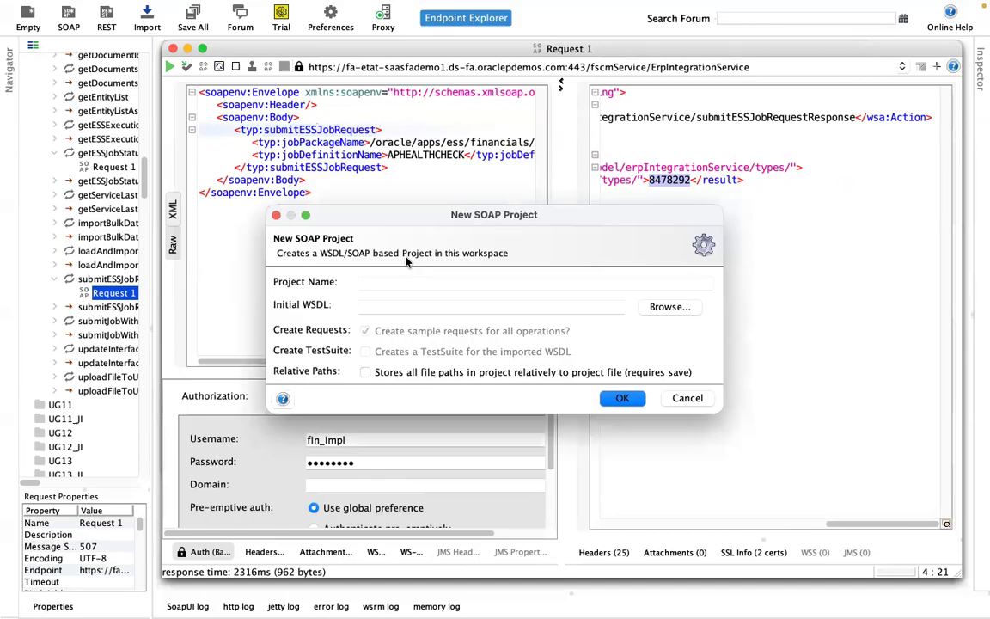
pyautogui.click(435, 309)
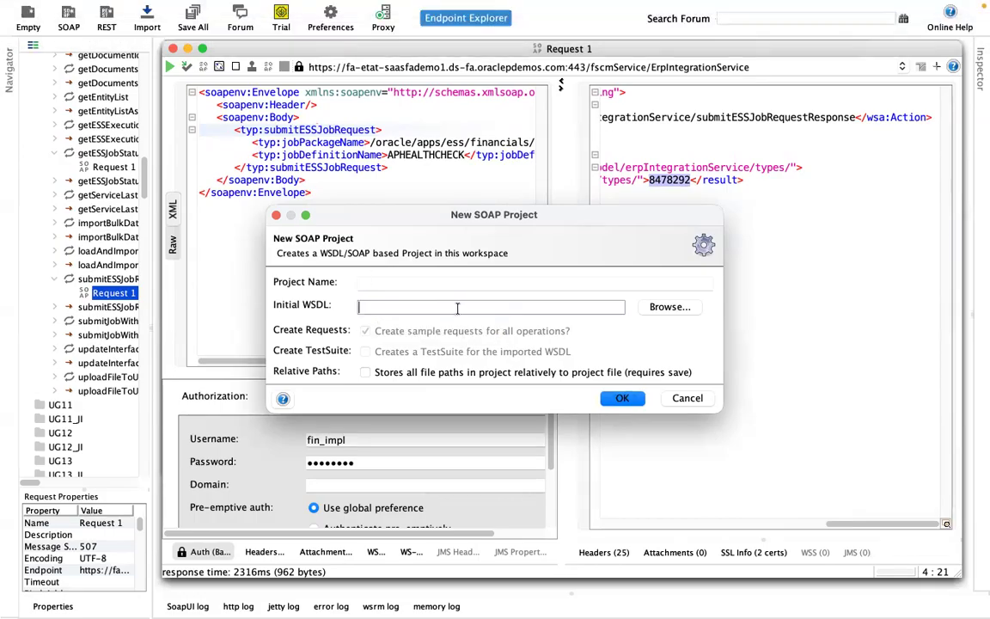
pyautogui.click(686, 398)
# Step: Review the ERP Integration Service documentation and the ErpIntegrationService WSDL in Firefox, and return to SoapUI
pyautogui.press('super+Tab')
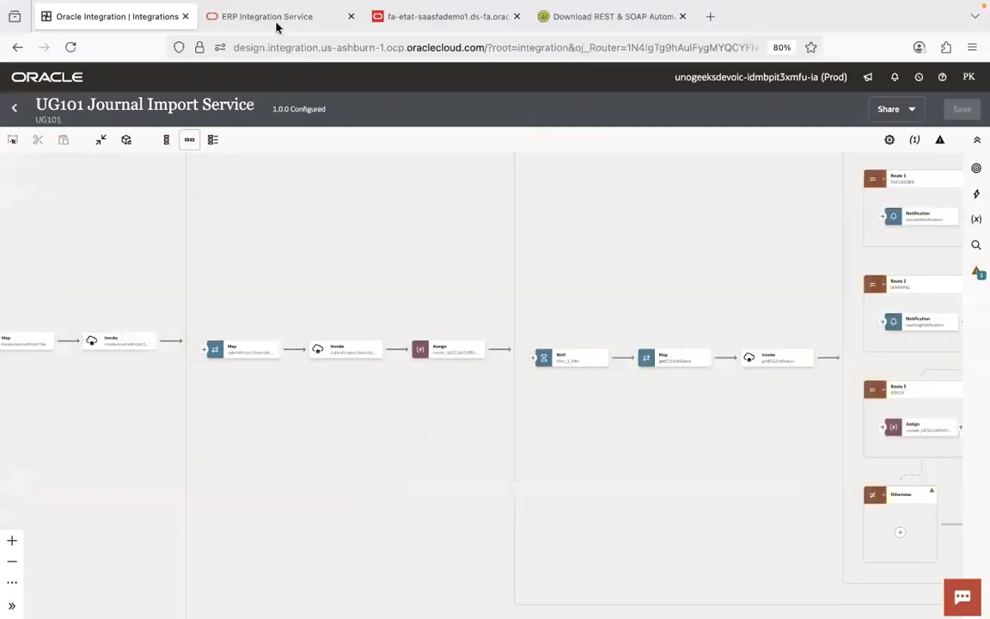
pyautogui.click(274, 24)
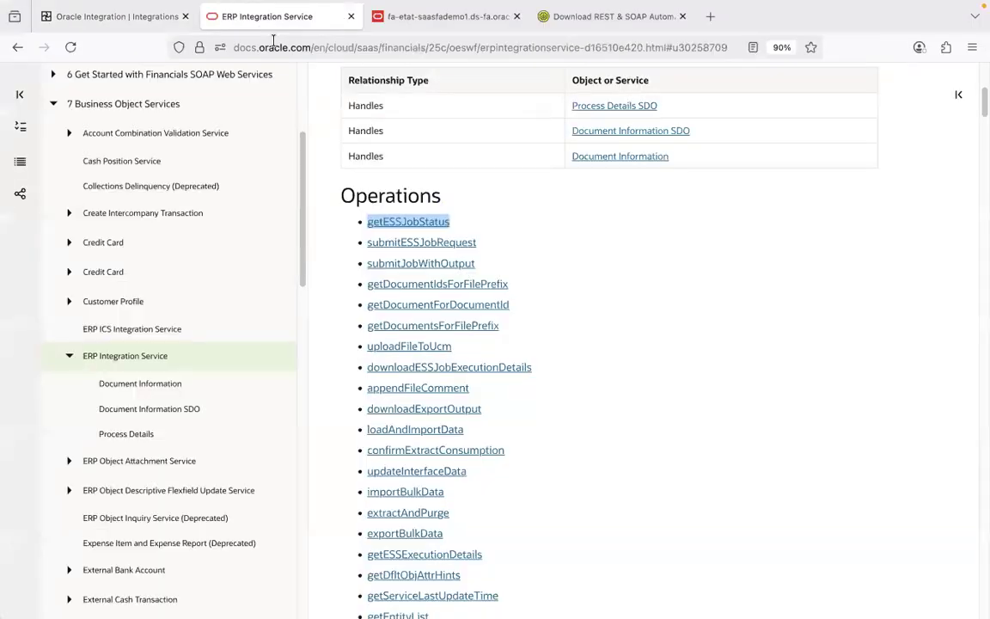
pyautogui.click(332, 49)
pyautogui.click(778, 302)
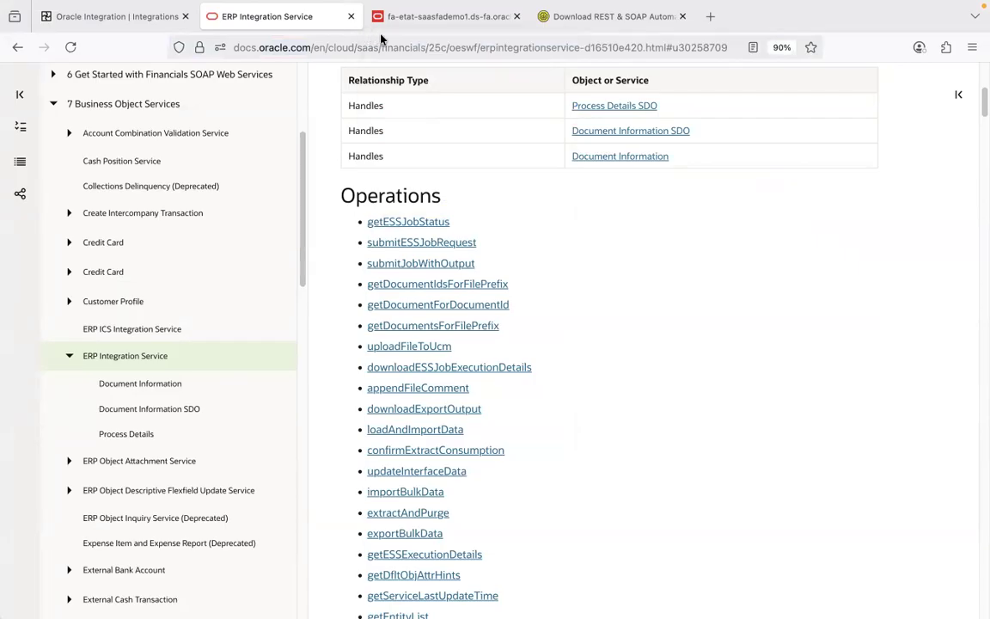
pyautogui.click(408, 21)
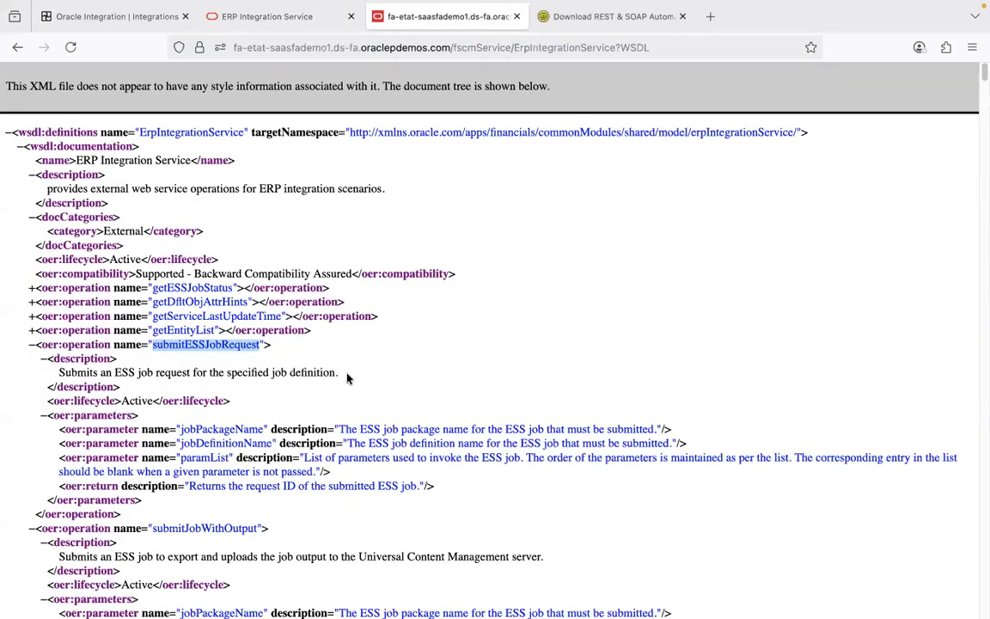
pyautogui.press('super+Tab')
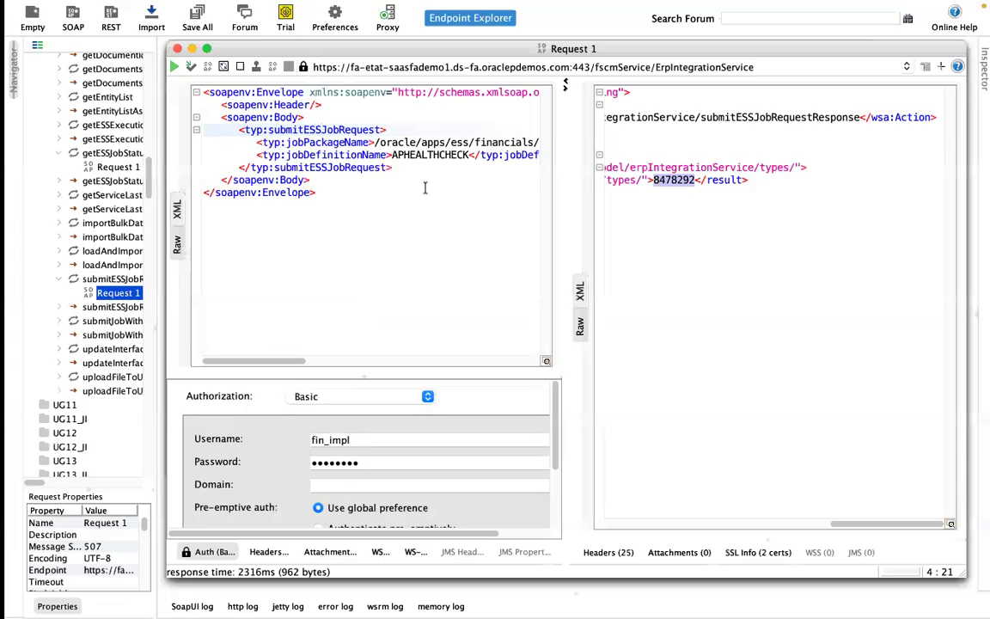
# Step: Examine the job definition name and the response result of submitESSJobRequest, and switch to the Web Service Basics notes in VS Code
pyautogui.click(351, 155)
pyautogui.click(729, 179)
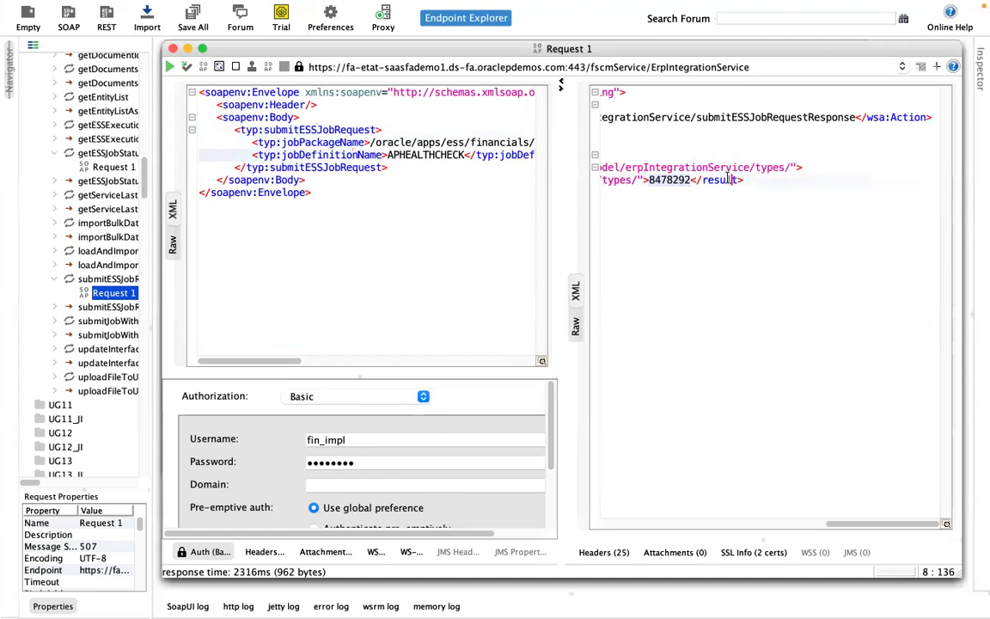
pyautogui.press('super+Tab')
pyautogui.press('super+Tab')
pyautogui.press('super+Tab')
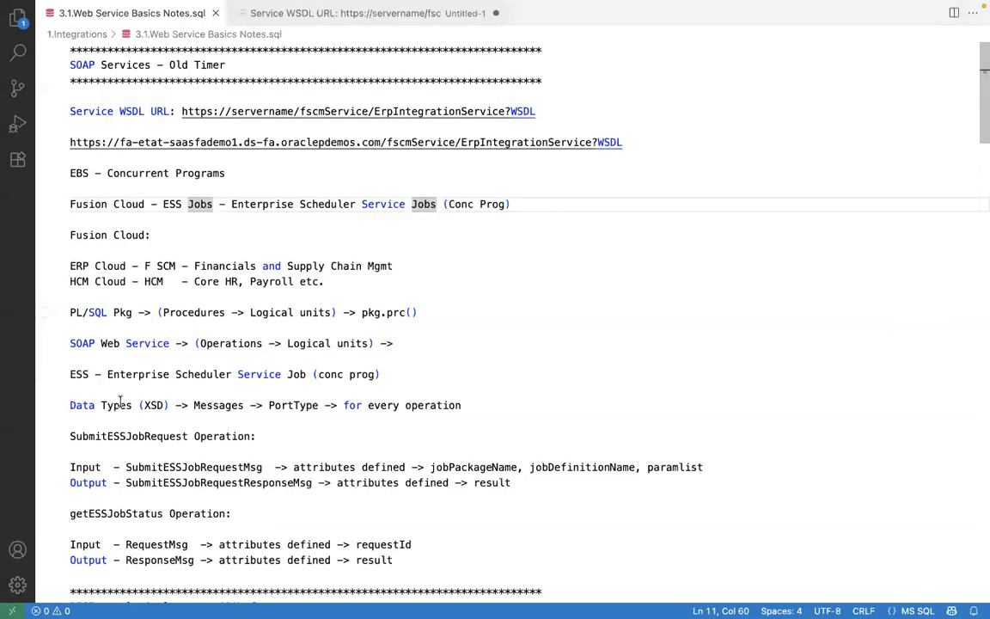
# Step: Review the notes line relating Data Types (XSD), Messages and PortType for every operation
pyautogui.click(125, 406)
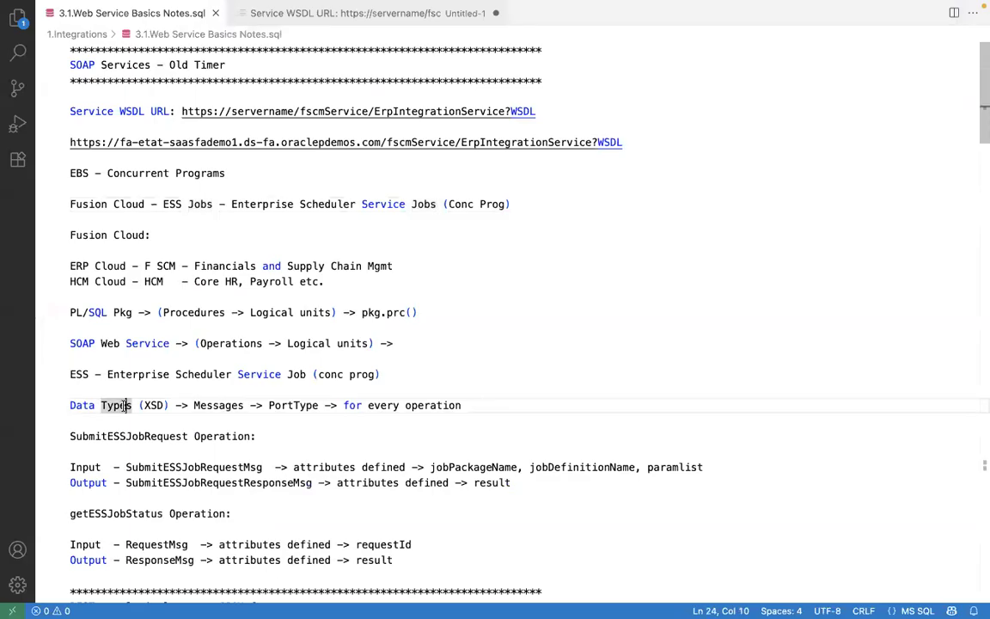
pyautogui.click(416, 404)
pyautogui.click(106, 405)
pyautogui.click(151, 405)
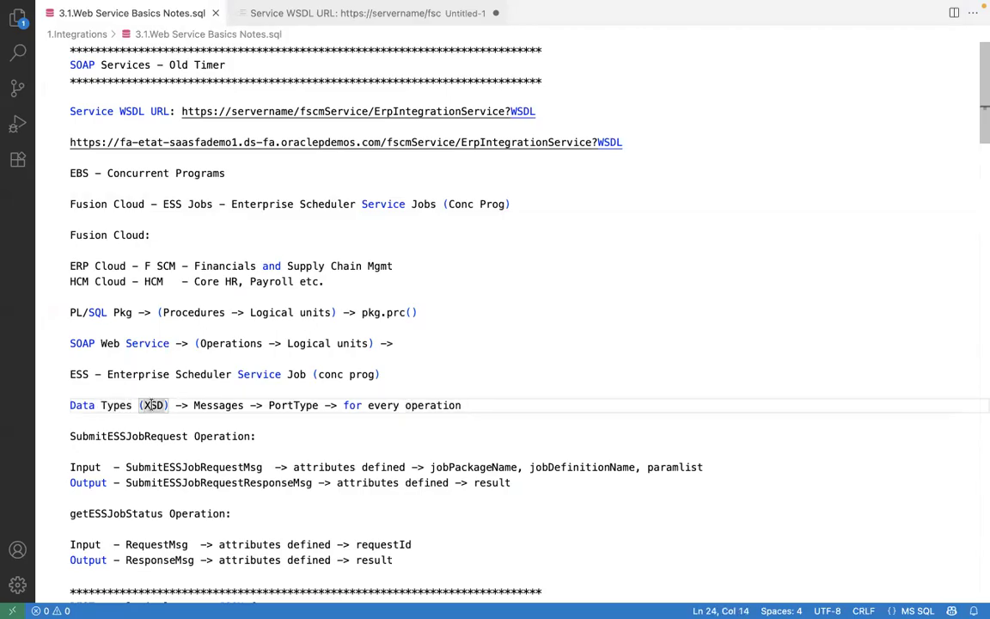
pyautogui.press('Right')
pyautogui.press('Right')
pyautogui.press('Right')
pyautogui.press('Right')
pyautogui.press('Left')
pyautogui.press('Left')
pyautogui.press('Left')
pyautogui.press('Left')
pyautogui.press('Left')
pyautogui.press('Left')
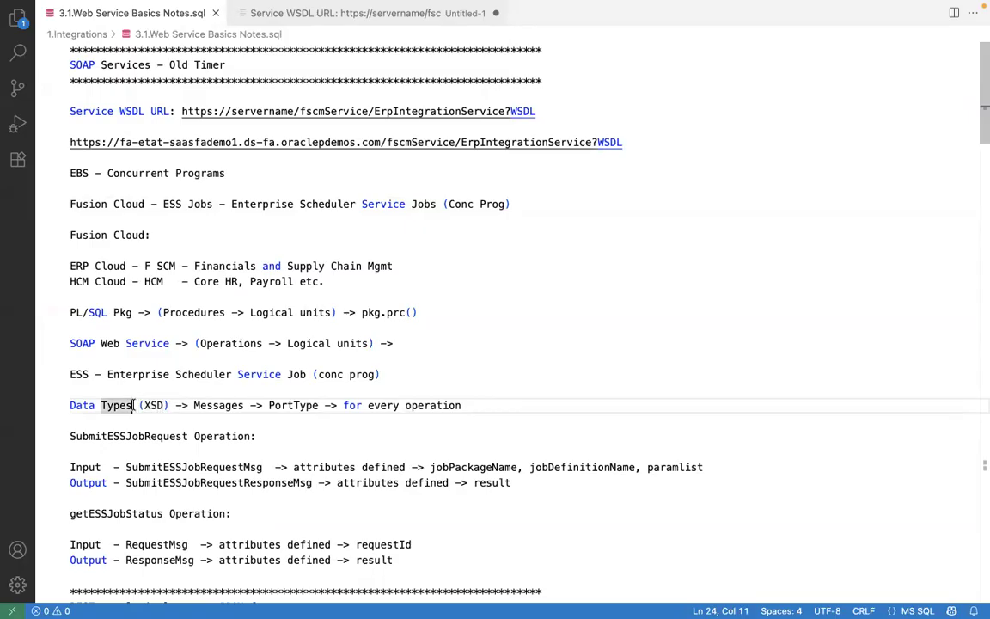
pyautogui.press('Right')
pyautogui.press('Right')
pyautogui.press('Right')
pyautogui.press('Right')
pyautogui.press('Right')
pyautogui.press('Right')
pyautogui.press('Right')
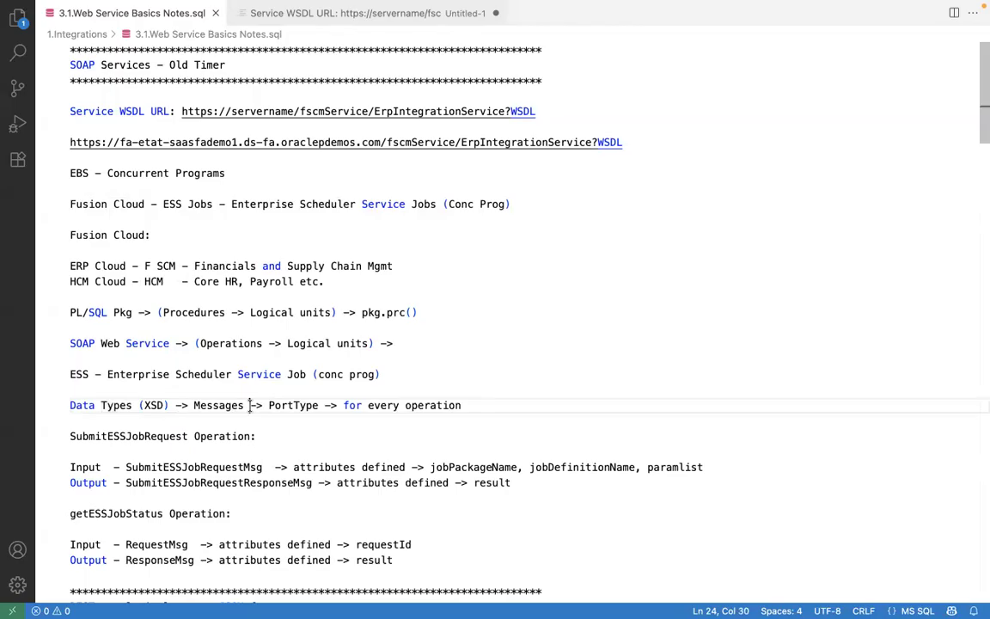
pyautogui.click(225, 405)
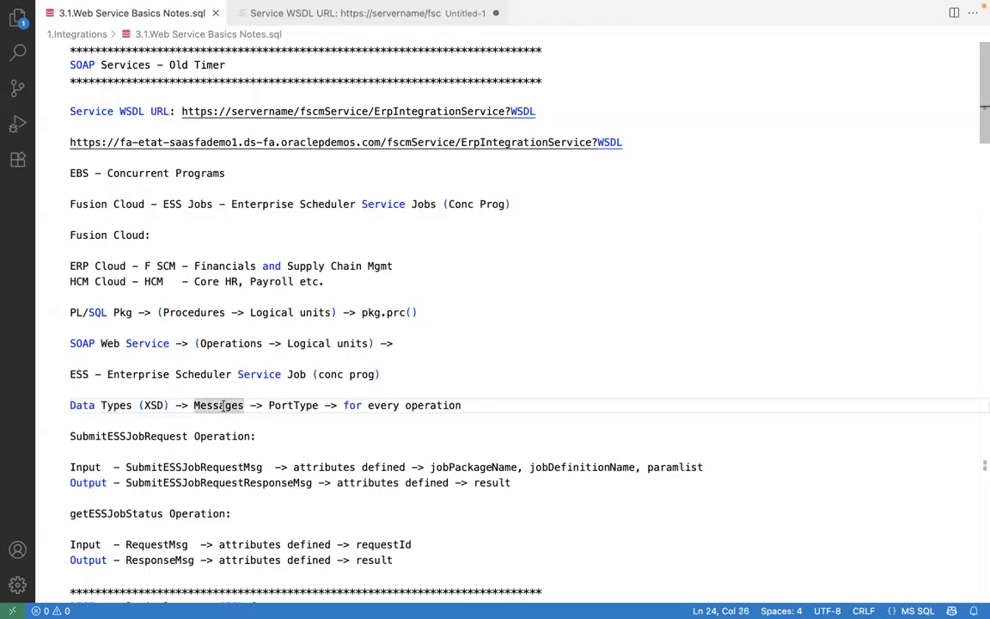
pyautogui.click(430, 405)
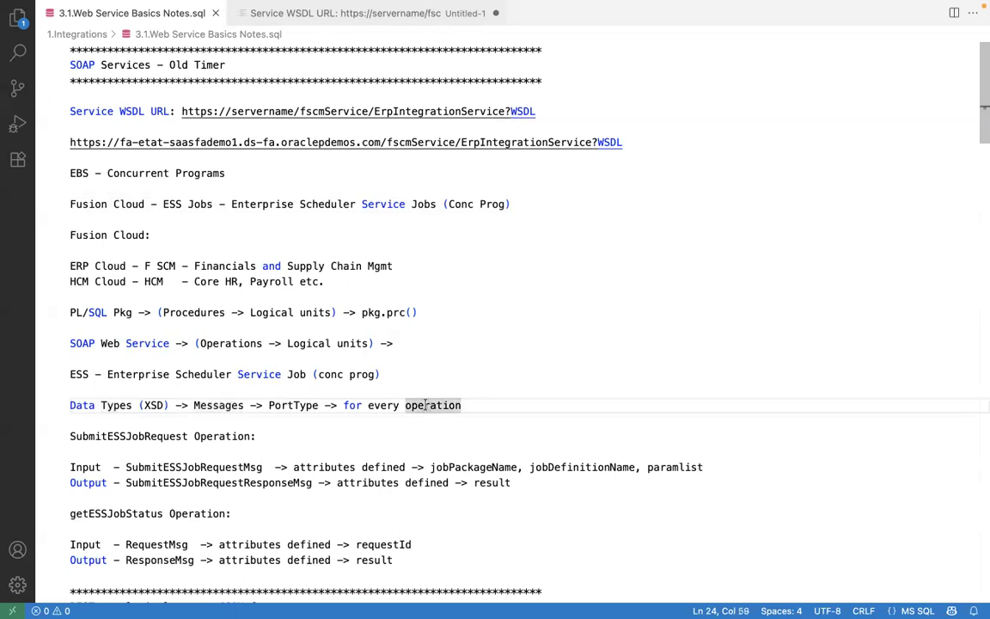
pyautogui.click(293, 405)
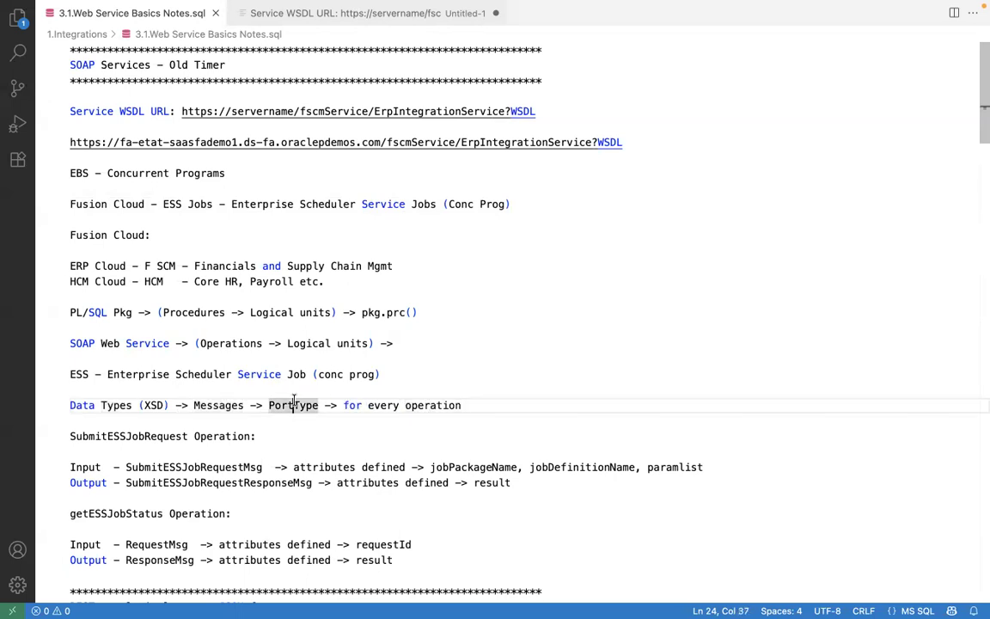
pyautogui.click(120, 405)
pyautogui.click(150, 405)
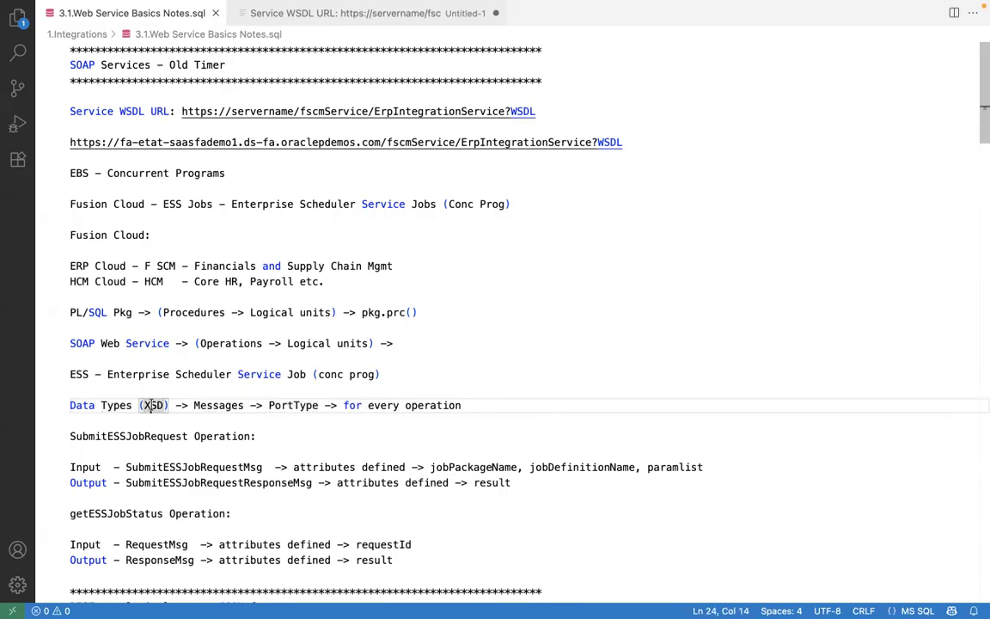
pyautogui.click(223, 405)
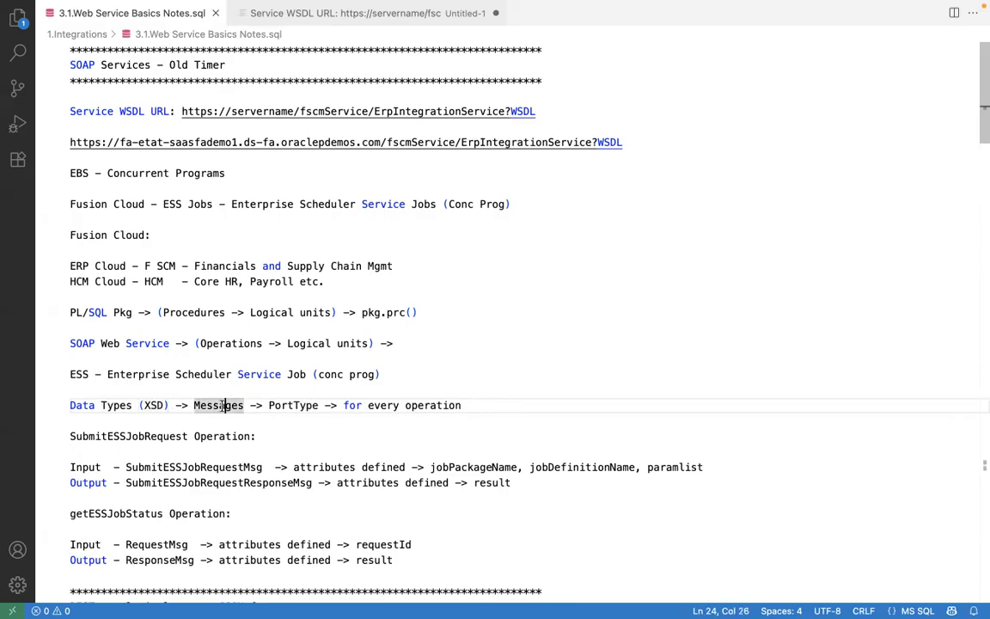
# Step: Review the input and output messages listed in the notes for the SubmitESSJobRequest operation
pyautogui.click(225, 467)
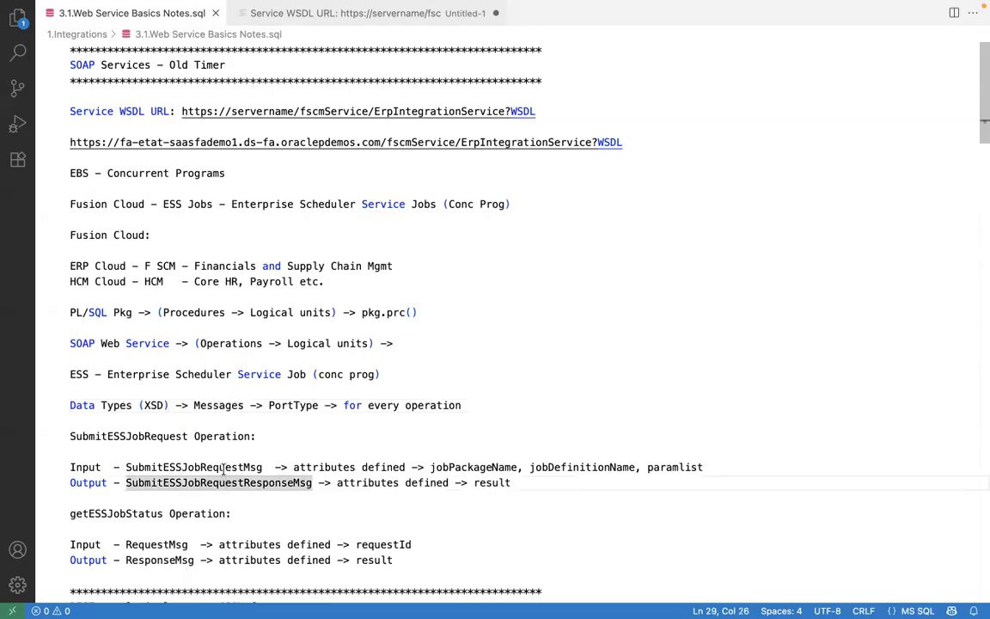
pyautogui.click(405, 405)
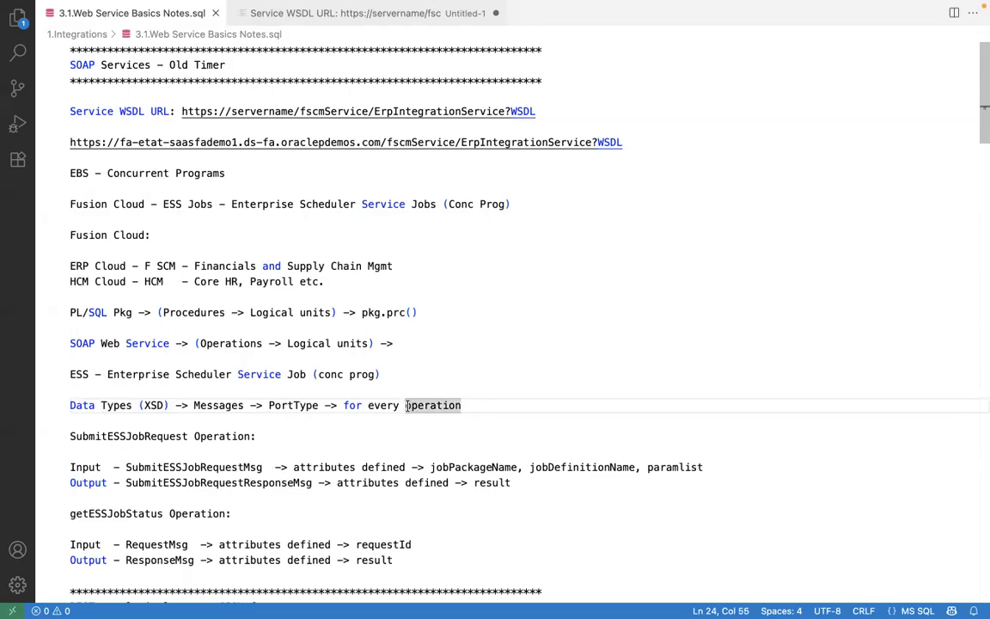
pyautogui.click(83, 467)
pyautogui.click(100, 482)
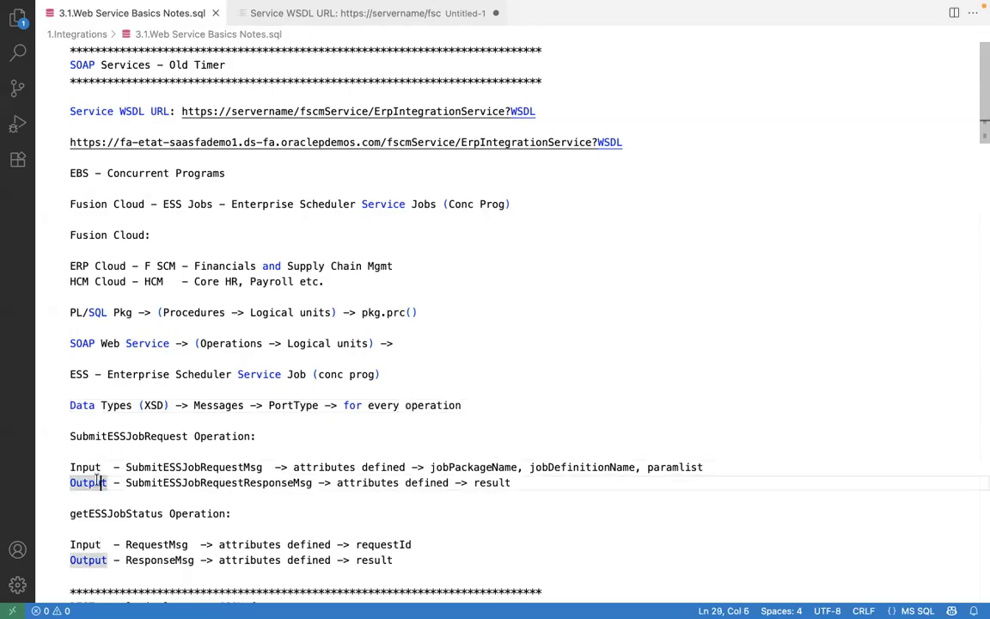
# Step: Switch to the ErpIntegrationService WSDL in Firefox, search it for "types" and examine the wsdl:types section
pyautogui.press('super+Tab')
pyautogui.press('super+Tab')
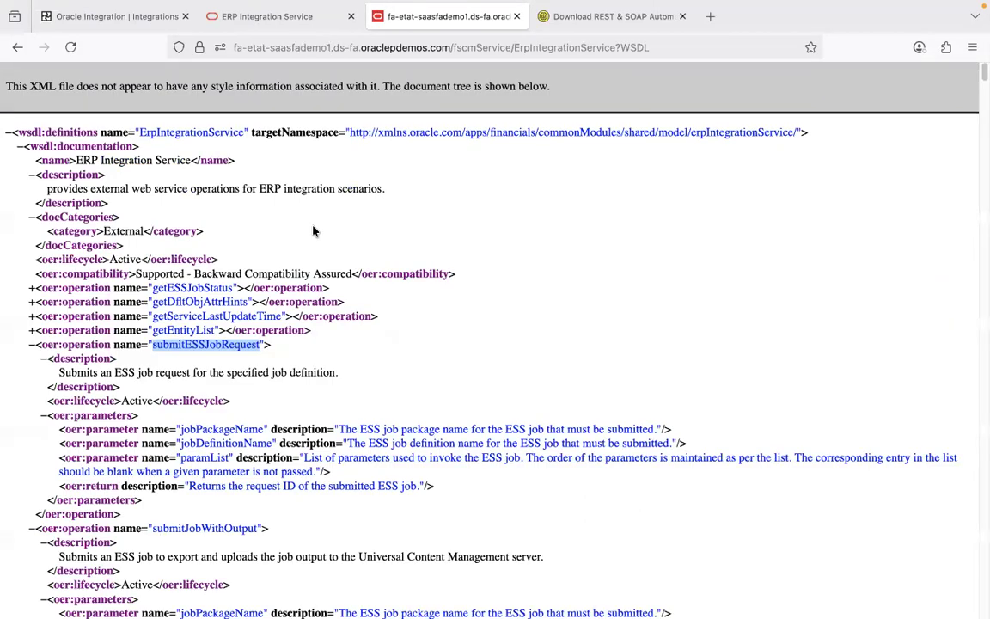
pyautogui.press('super+f')
pyautogui.write('types')
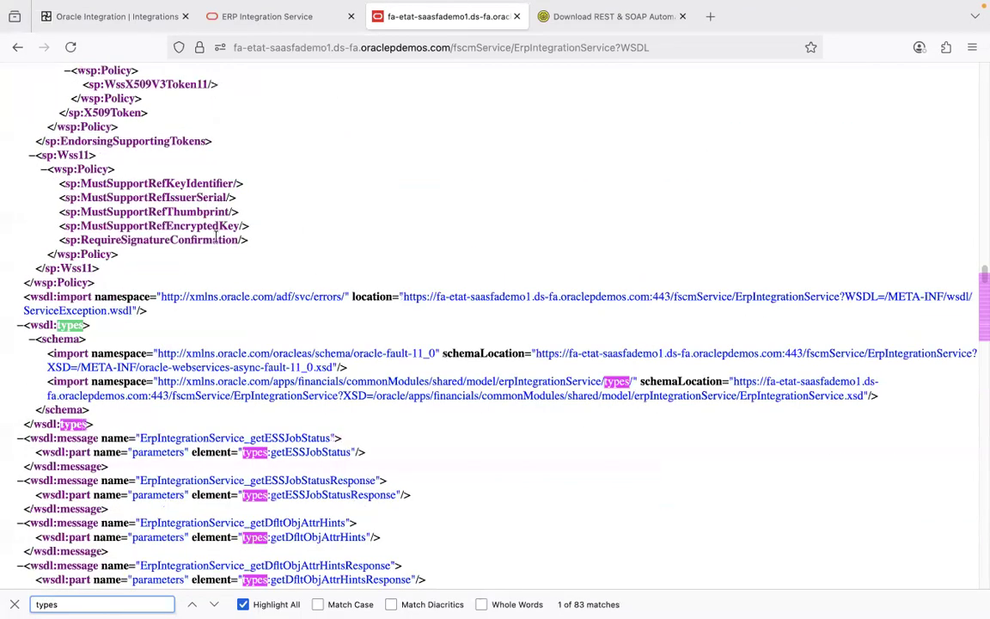
pyautogui.click(18, 325)
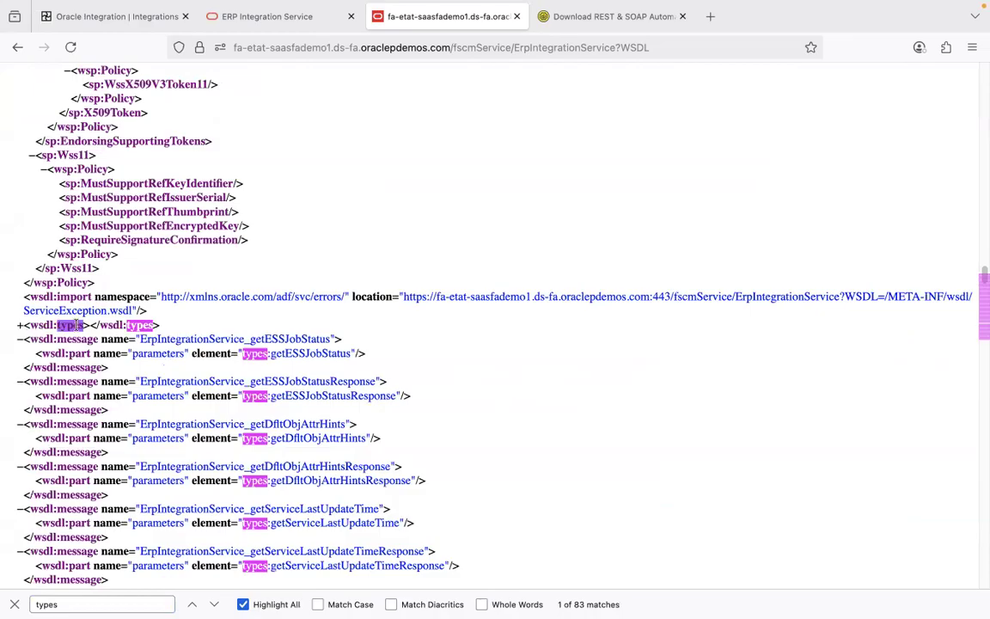
pyautogui.click(19, 325)
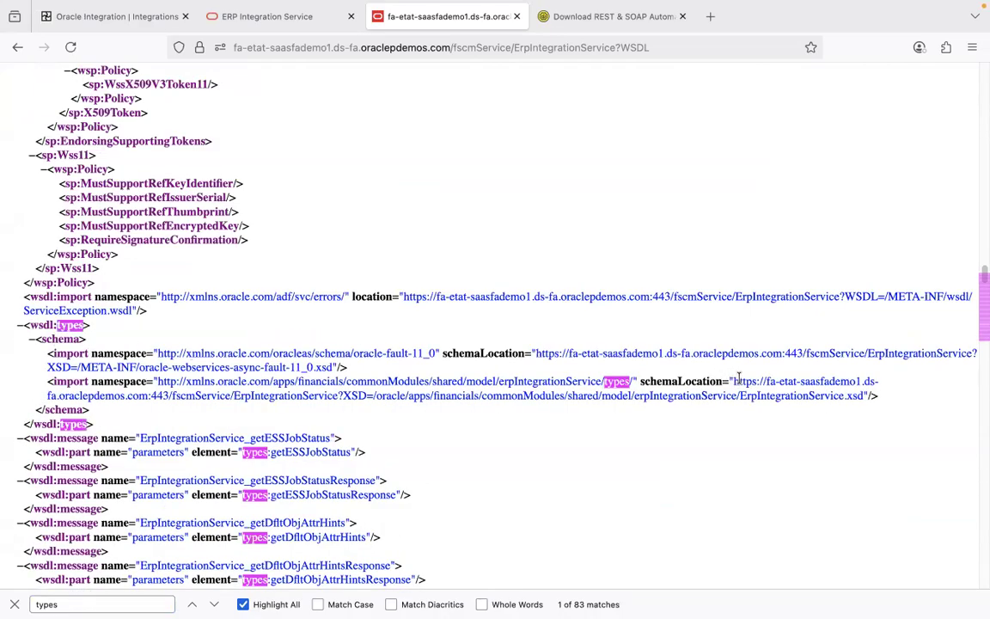
# Step: Open the ErpIntegrationService.xsd schema location from the wsdl:types import in a new browser tab
pyautogui.moveTo(733, 381); pyautogui.dragTo(863, 395)
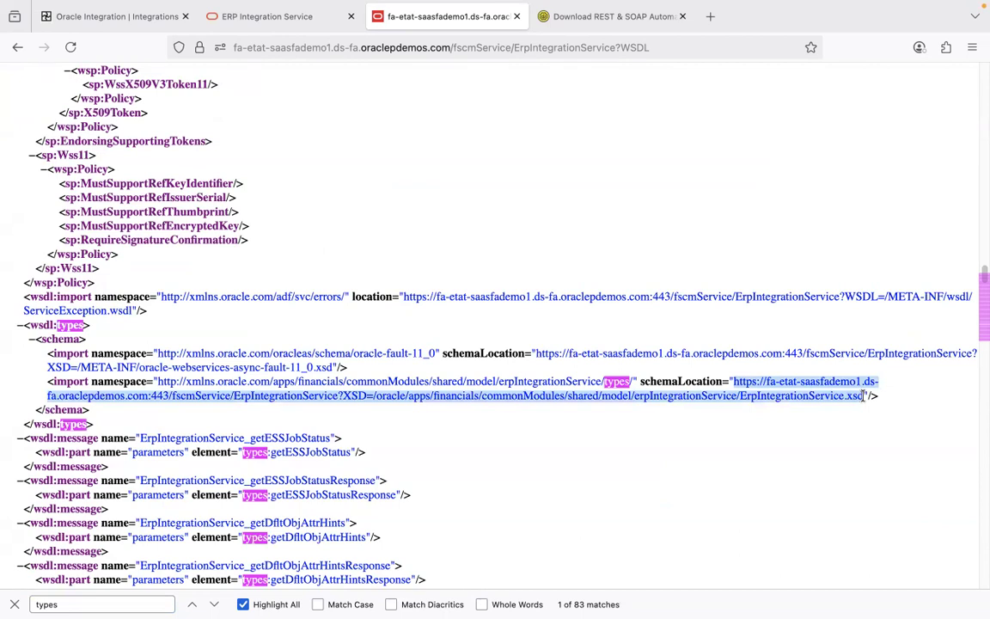
pyautogui.click(710, 16)
pyautogui.press('super+v')
pyautogui.press('Return')
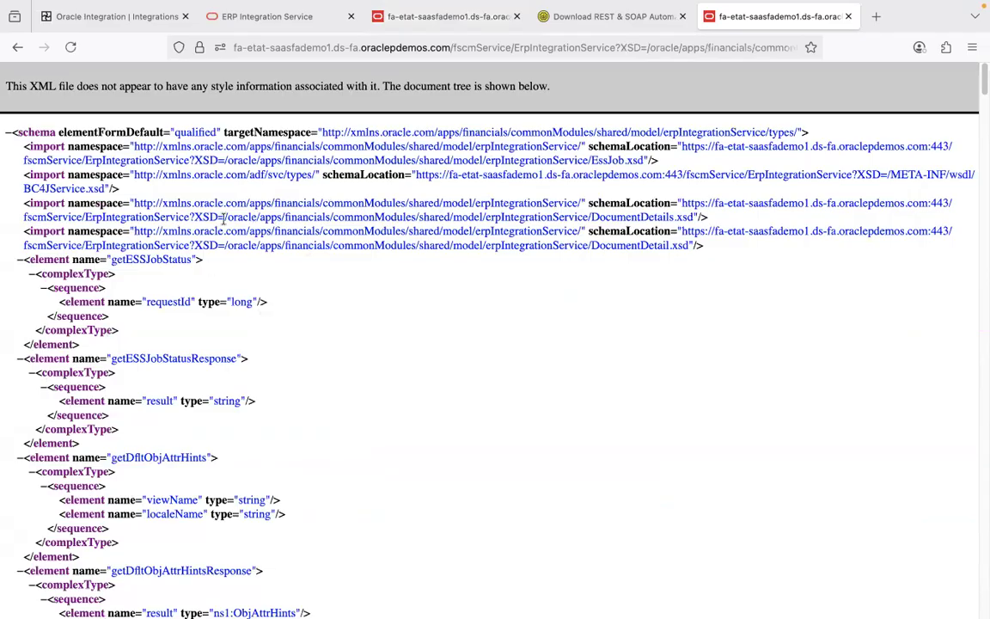
# Step: Examine the getESSJobStatus and getESSJobStatusResponse element definitions in the schema
pyautogui.click(19, 259)
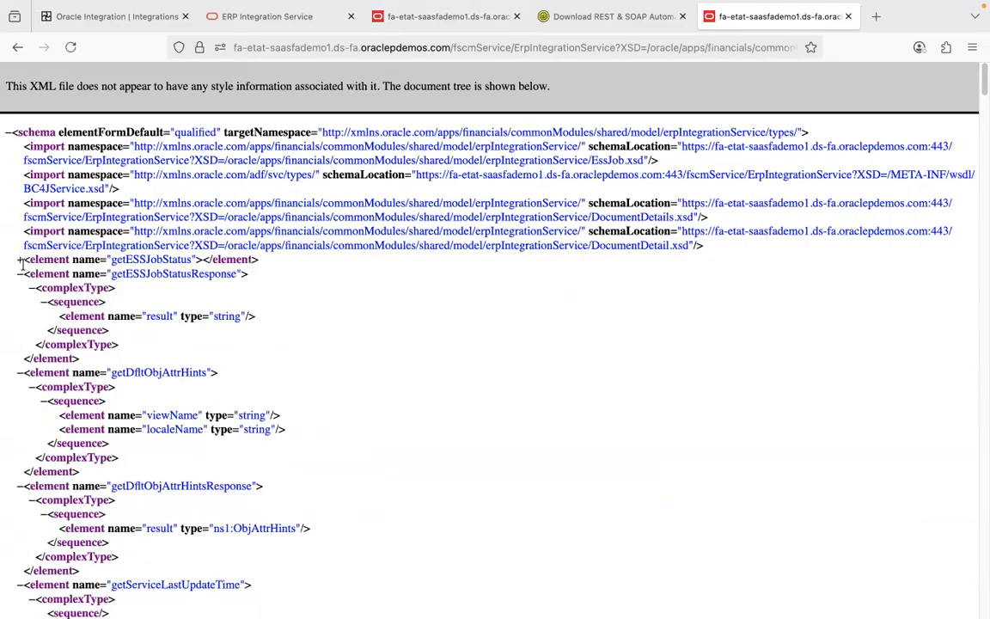
pyautogui.click(19, 273)
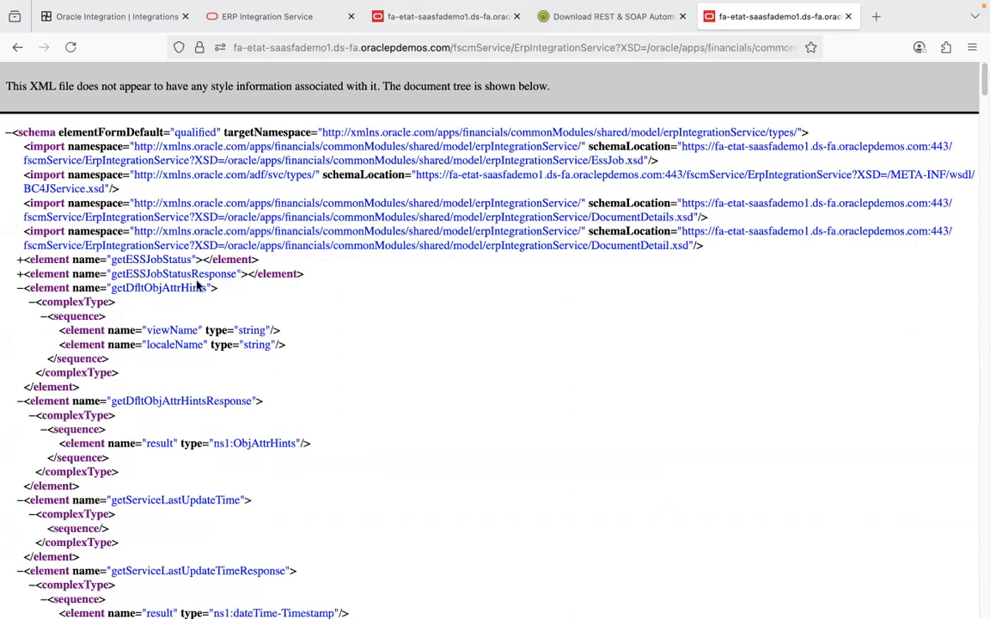
pyautogui.click(19, 259)
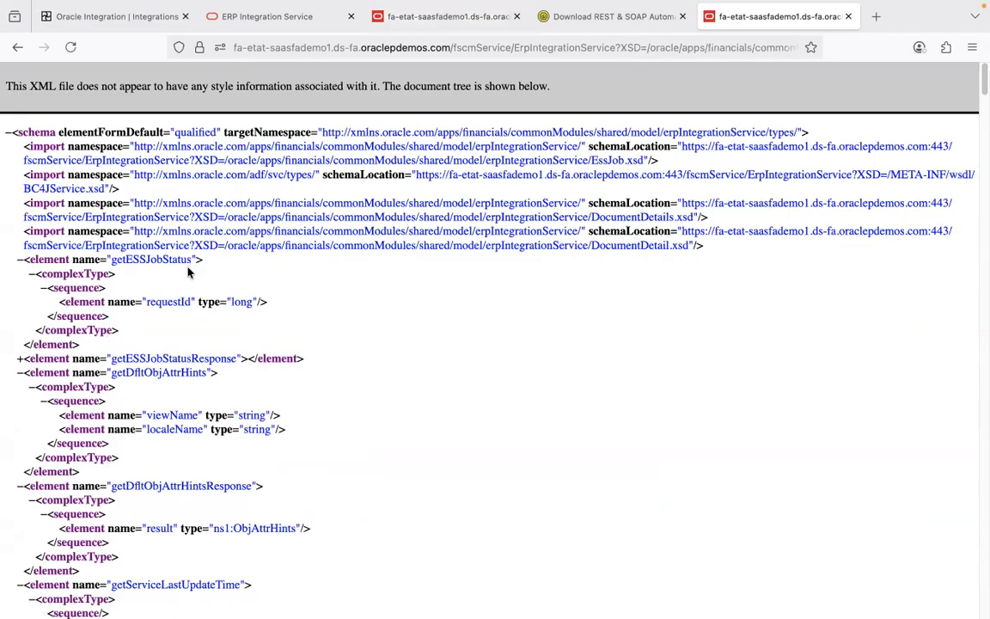
pyautogui.click(19, 358)
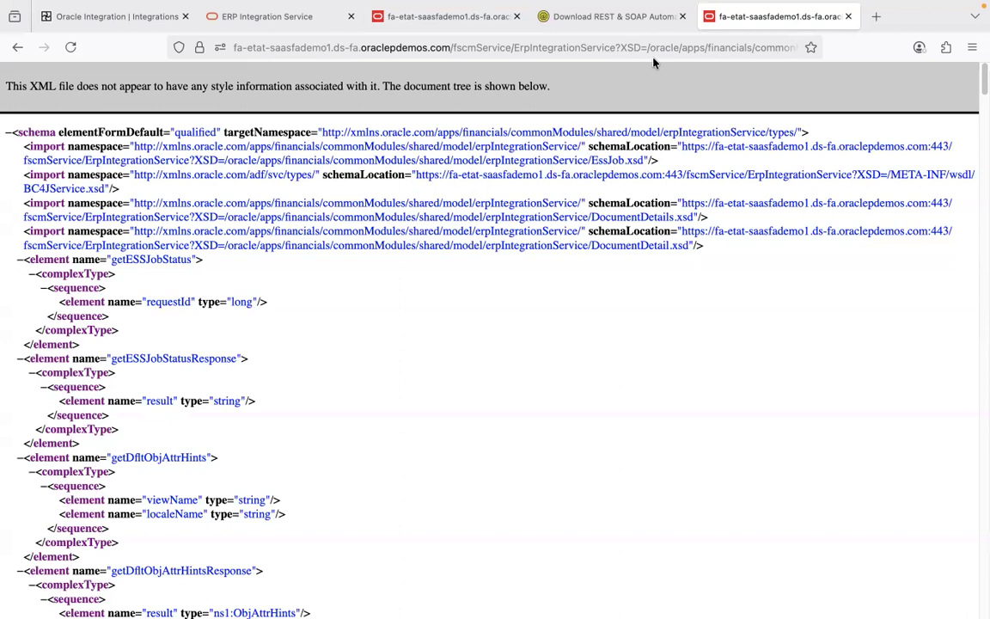
# Step: Return to the WSDL, close the text search, and examine the getESSJobStatus and getESSJobStatusResponse message definitions
pyautogui.click(439, 26)
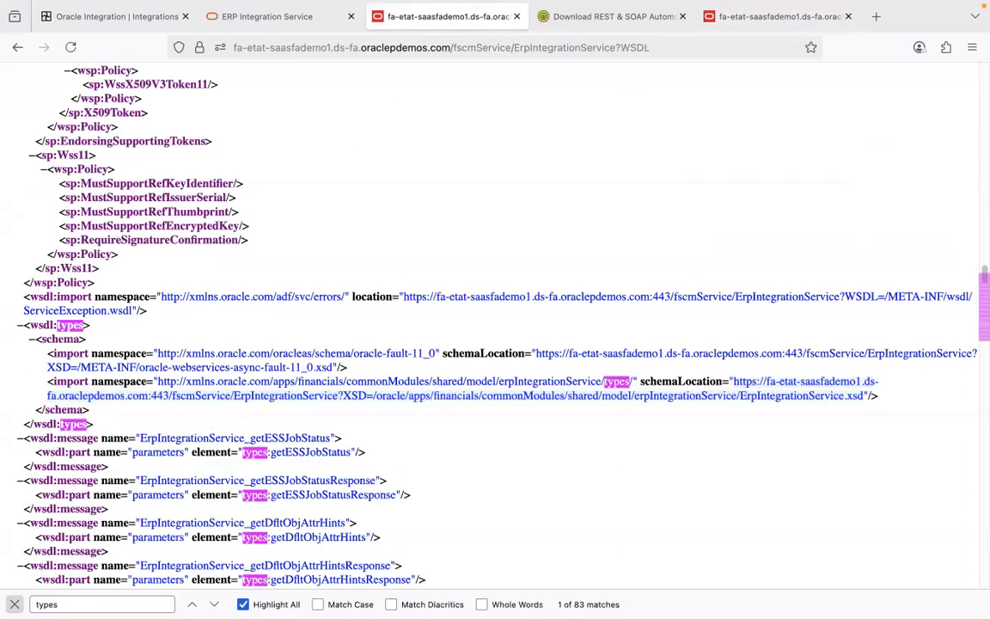
pyautogui.press('Escape')
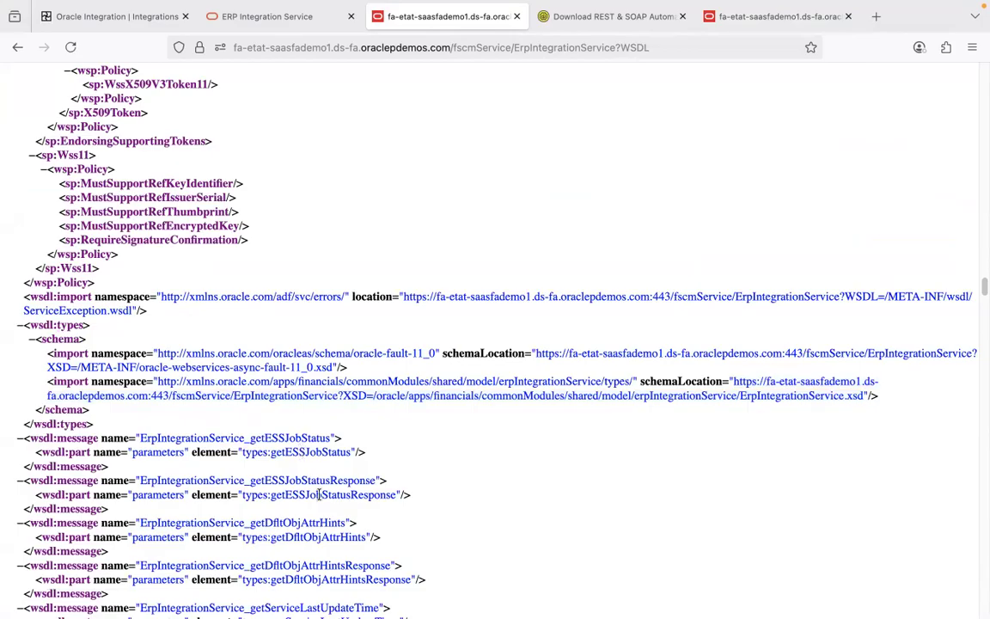
pyautogui.click(310, 440)
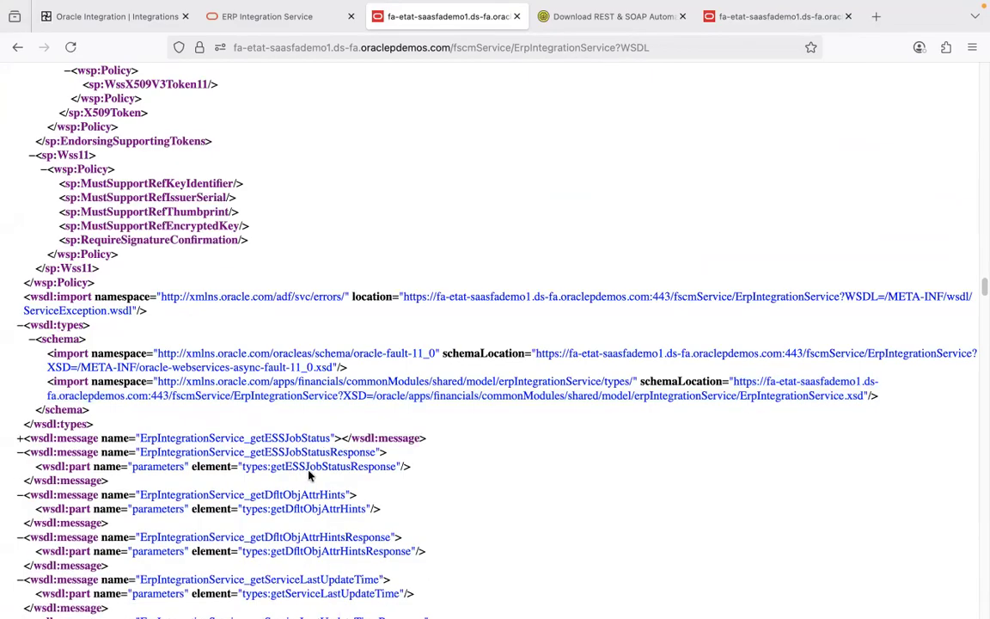
pyautogui.click(300, 452)
pyautogui.click(223, 438)
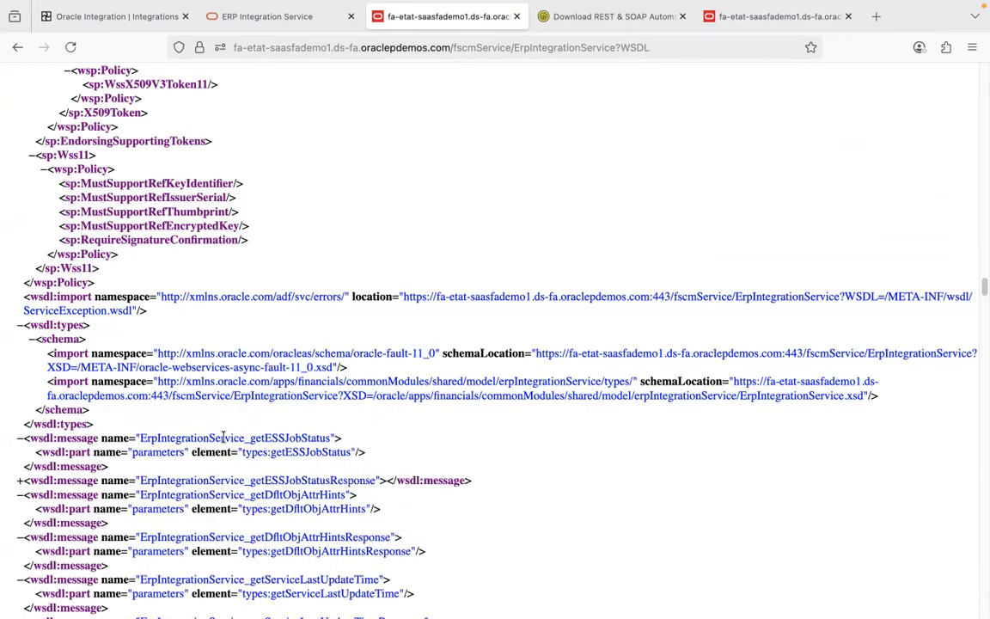
pyautogui.doubleClick(224, 437)
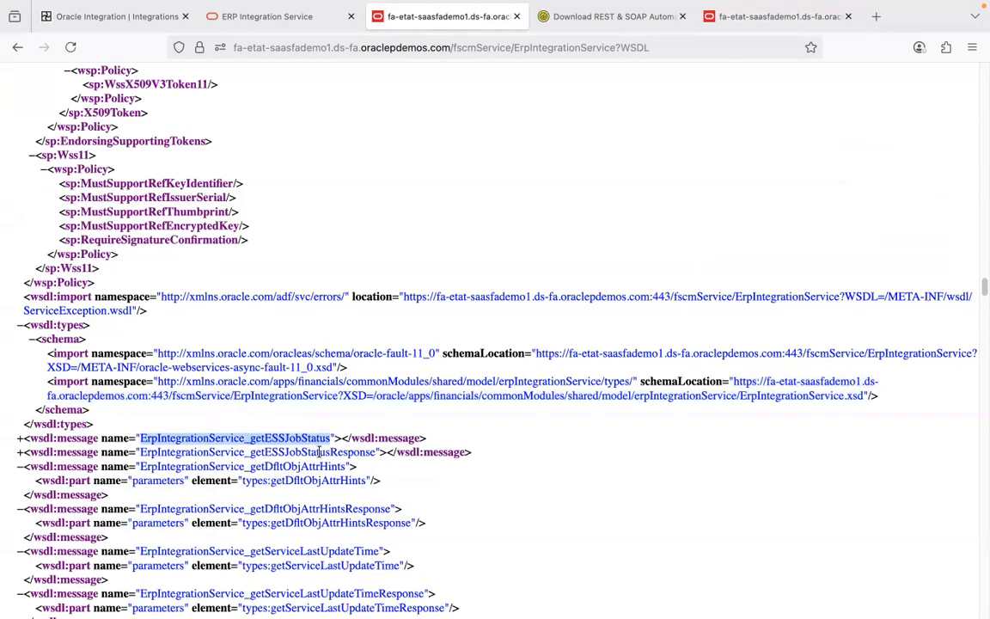
pyautogui.click(20, 452)
pyautogui.click(19, 438)
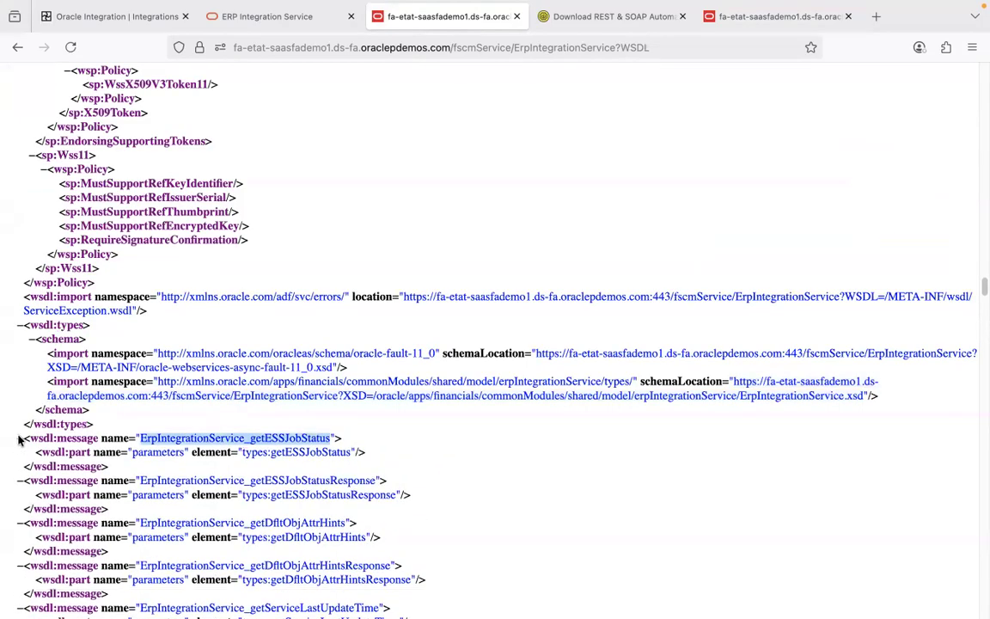
pyautogui.click(323, 479)
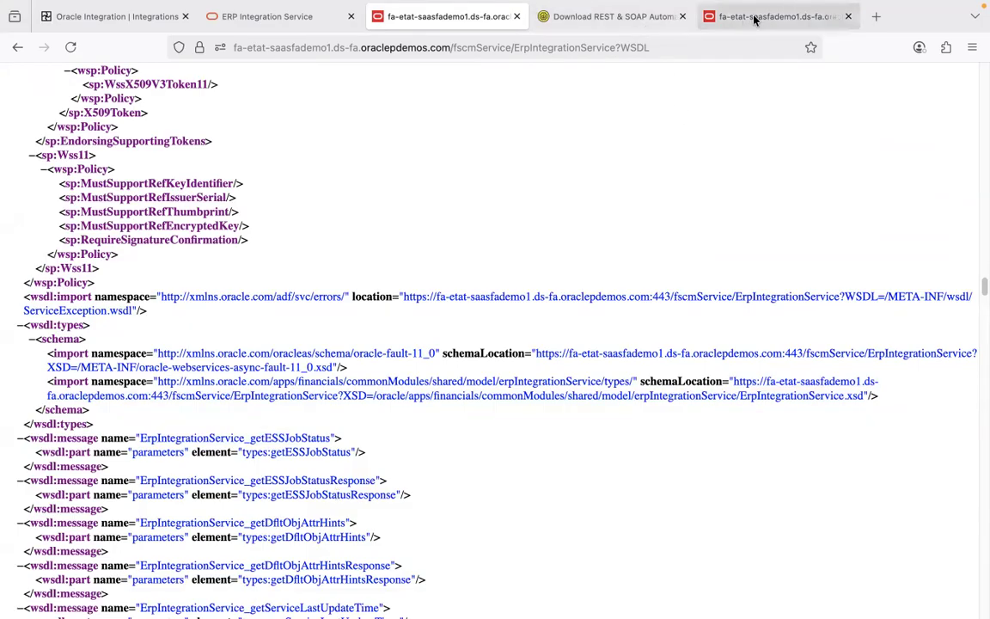
# Step: Search the WSDL for ErpIntegrationService_getESSJobStatus through to its use in the ErpIntegrationService portType, and collapse that portType
pyautogui.doubleClick(305, 439)
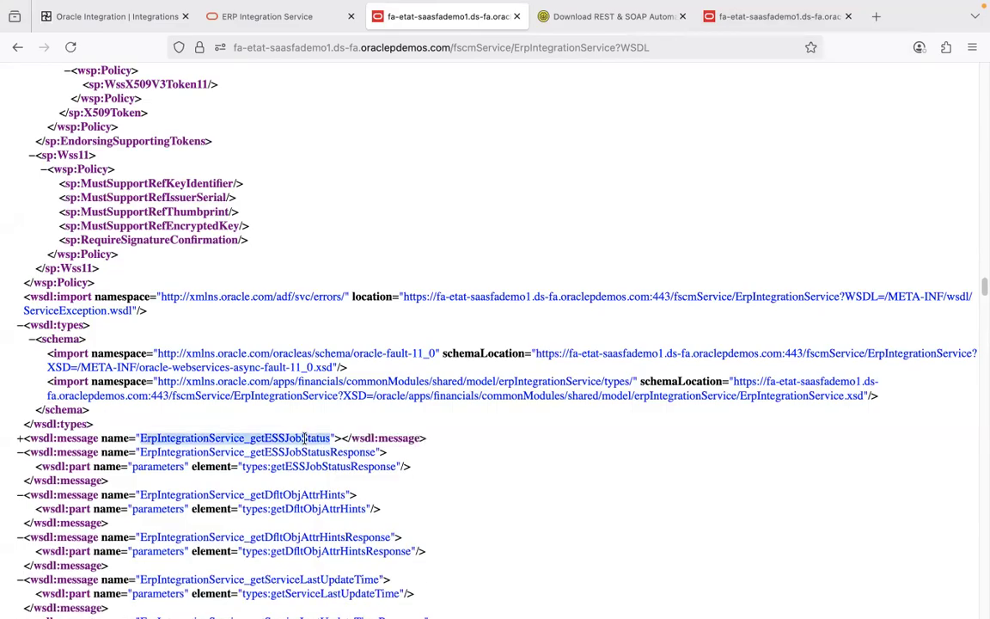
pyautogui.press('super+f')
pyautogui.press('super+v')
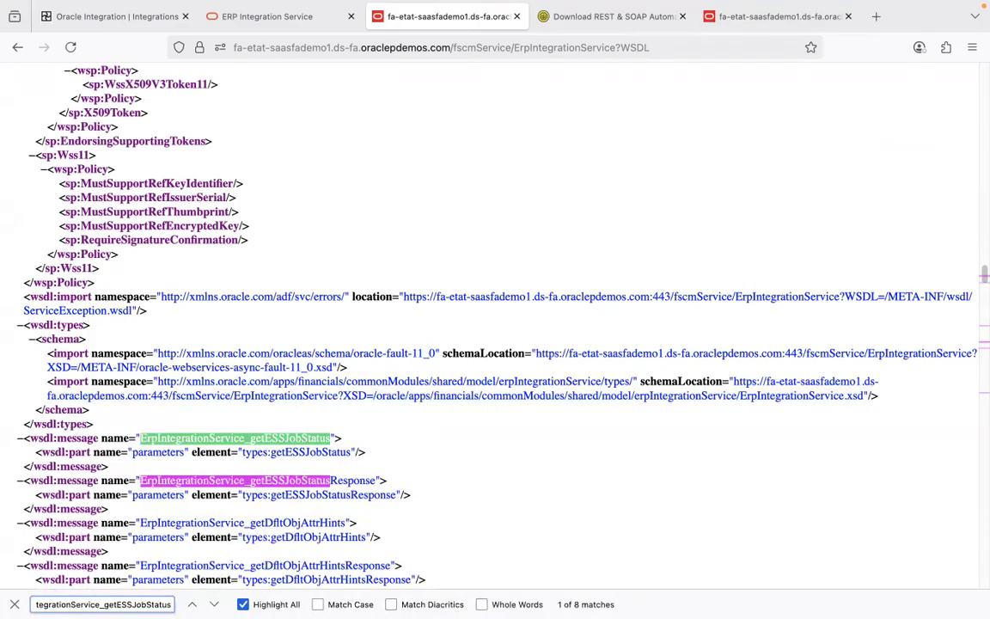
pyautogui.press('Return')
pyautogui.press('Return')
pyautogui.press('Return')
pyautogui.press('Return')
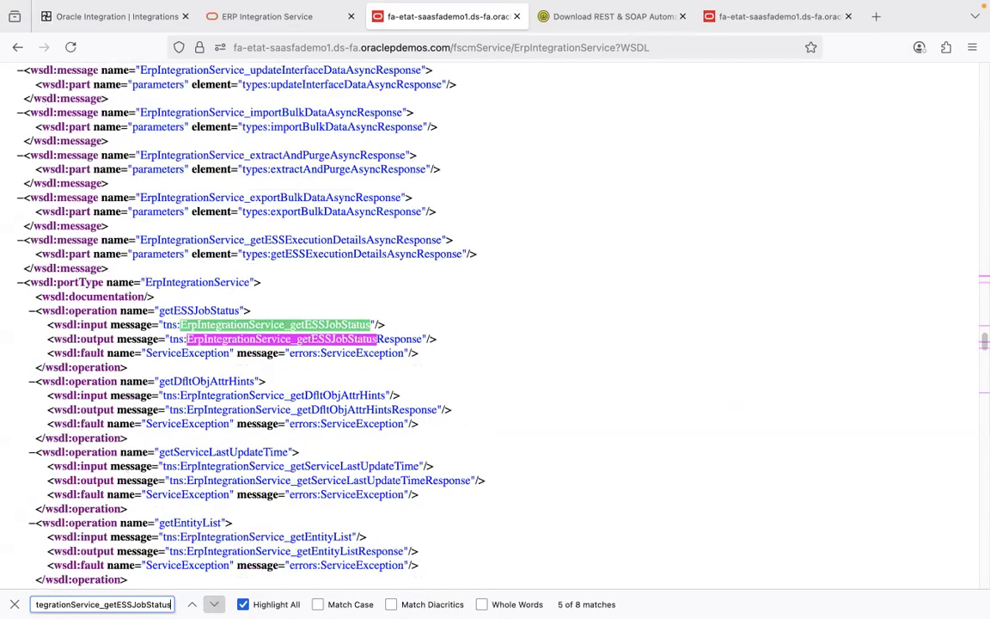
pyautogui.click(18, 282)
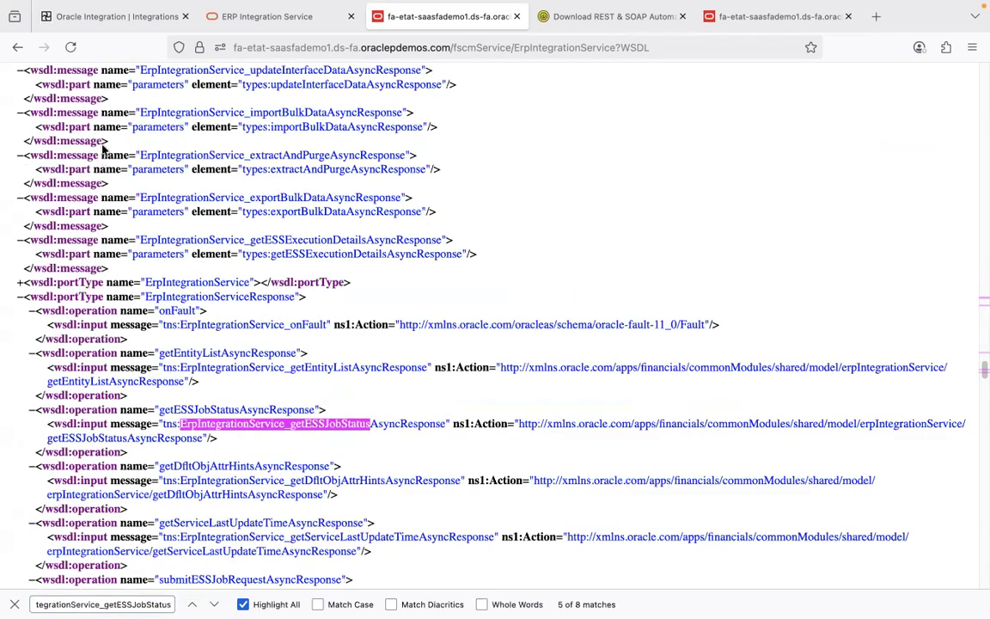
# Step: Expand the ErpIntegrationService portType in the WSDL and examine its getESSJobStatus operation
pyautogui.click(73, 282)
pyautogui.click(186, 310)
pyautogui.click(185, 310)
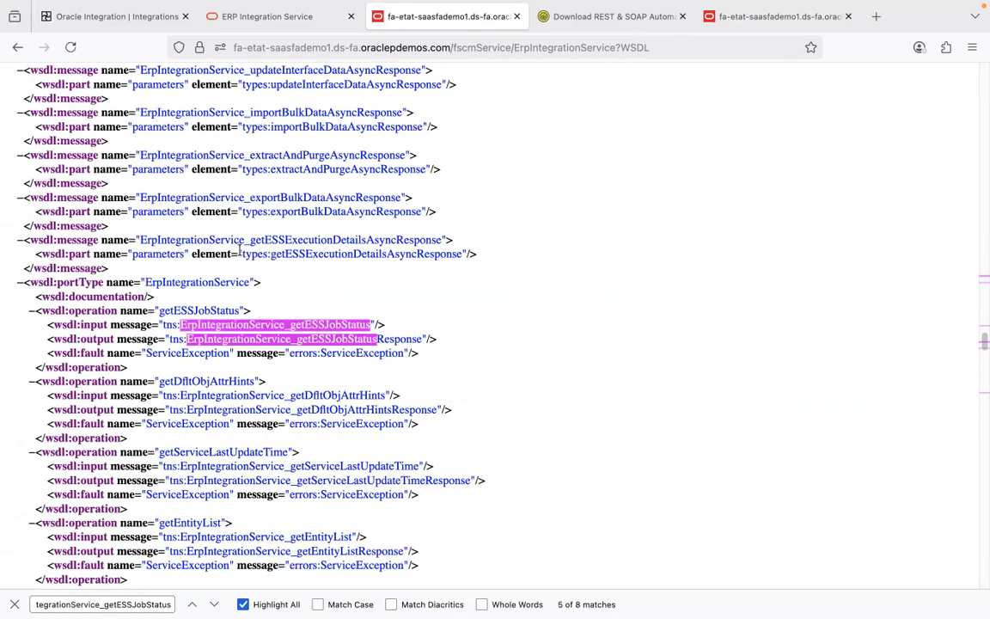
pyautogui.click(208, 311)
pyautogui.click(208, 310)
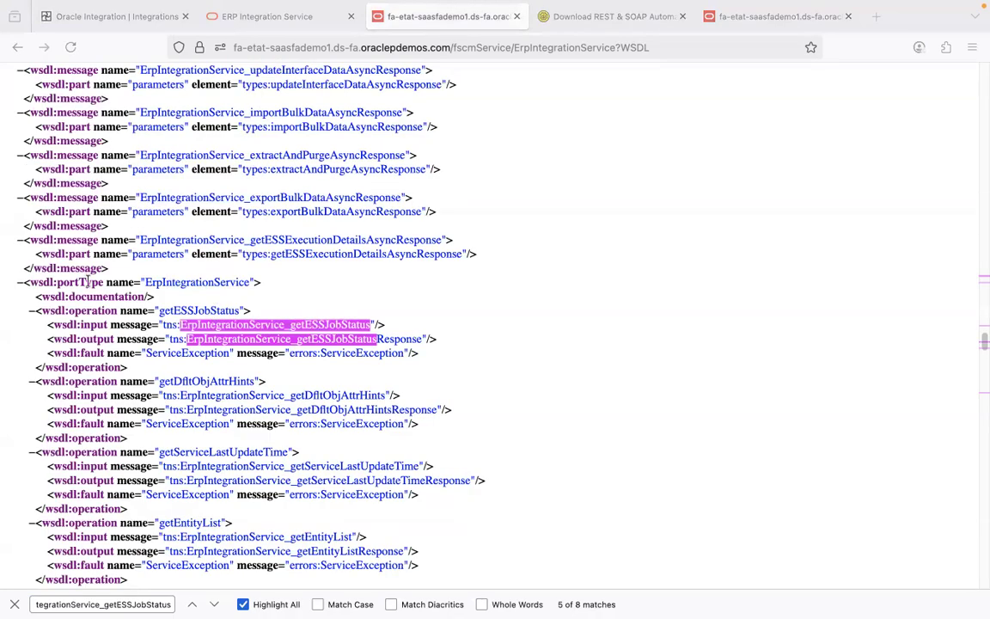
pyautogui.doubleClick(207, 311)
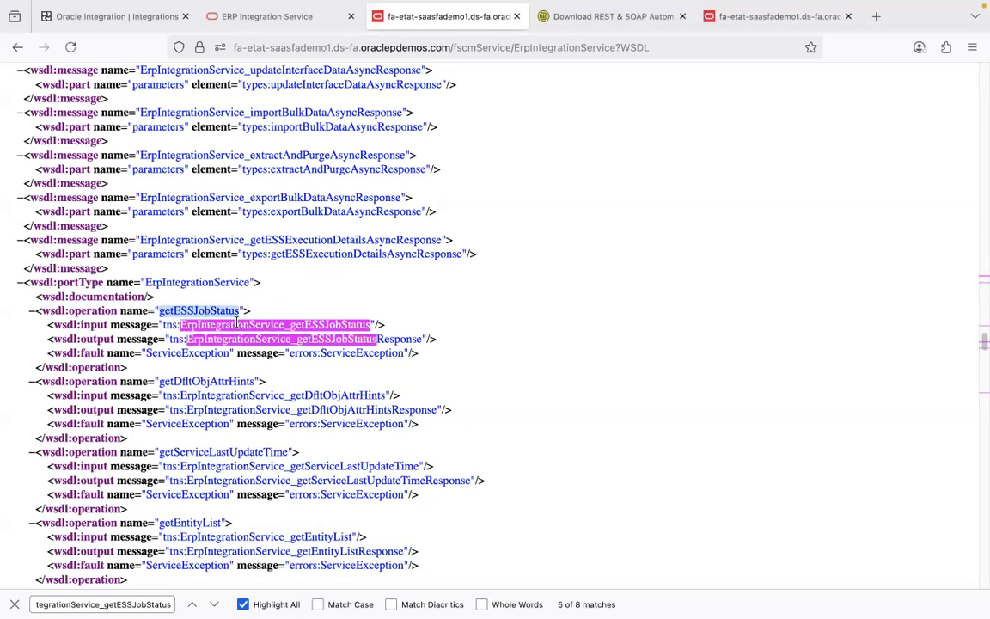
# Step: Trace the getESSJobStatus operation's input message, ErpIntegrationService_getESSJobStatus, back to its wsdl:message definition
pyautogui.doubleClick(237, 324)
pyautogui.click(120, 604)
pyautogui.press('Return')
pyautogui.click(214, 604)
pyautogui.click(215, 604)
pyautogui.click(214, 605)
pyautogui.click(214, 604)
pyautogui.click(214, 605)
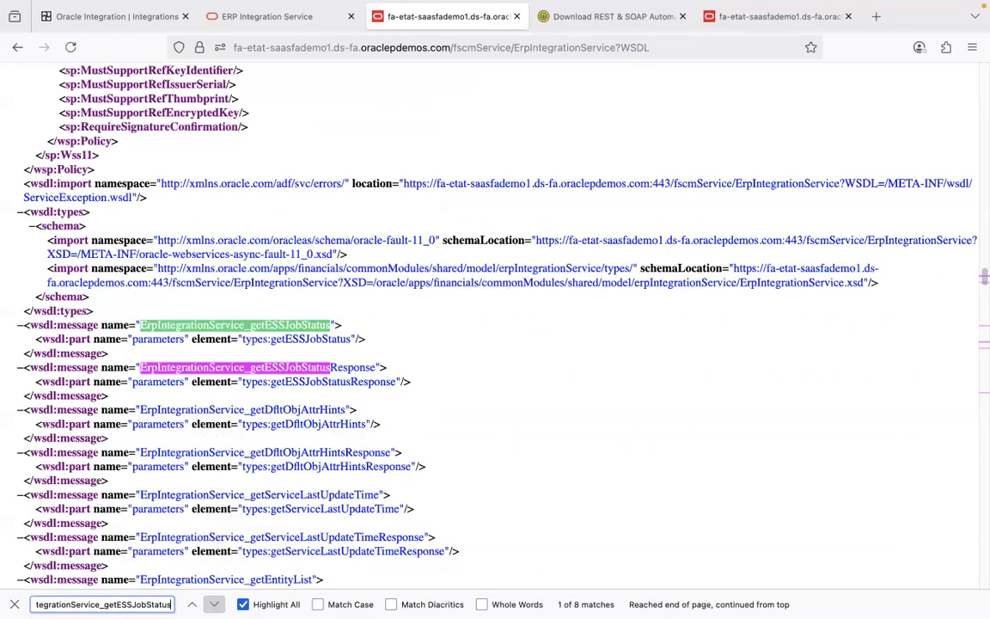
# Step: Look up the message's getESSJobStatus element in the ErpIntegrationService.xsd schema
pyautogui.doubleClick(296, 339)
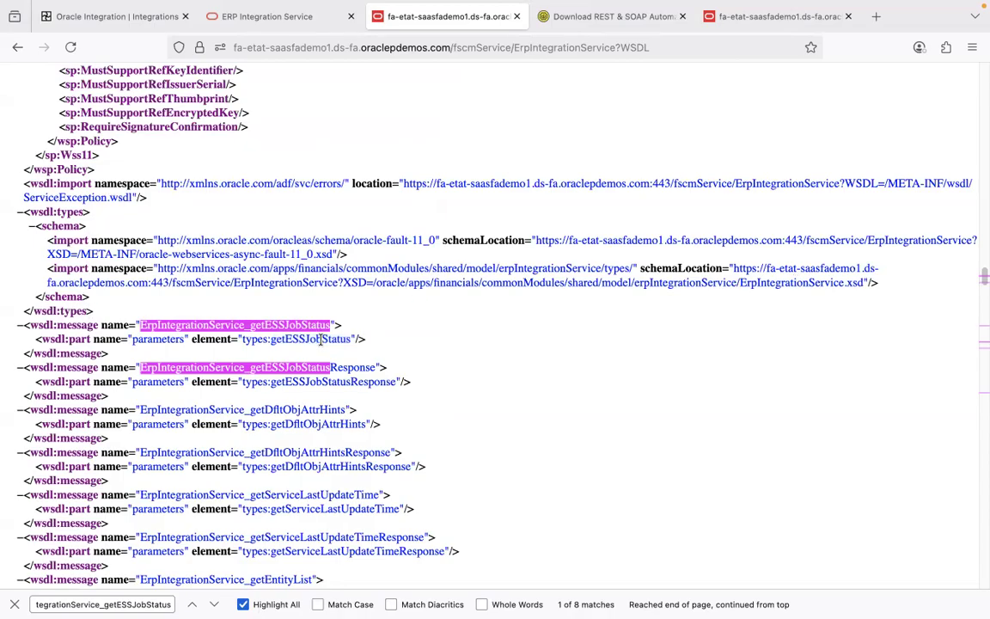
pyautogui.click(753, 16)
pyautogui.hotkey('ctrl', 'f')
pyautogui.hotkey('ctrl', 'v')
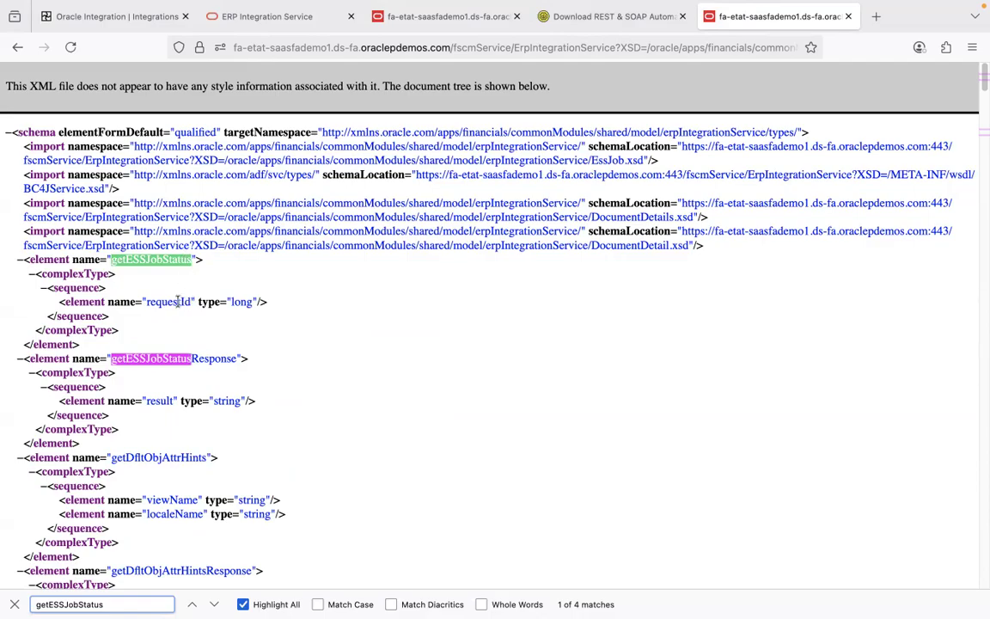
# Step: Switch to SoapUI and open the existing getESSJobStatus request to compare its requestId parameter with the schema
pyautogui.press('super+Tab')
pyautogui.press('super+Tab')
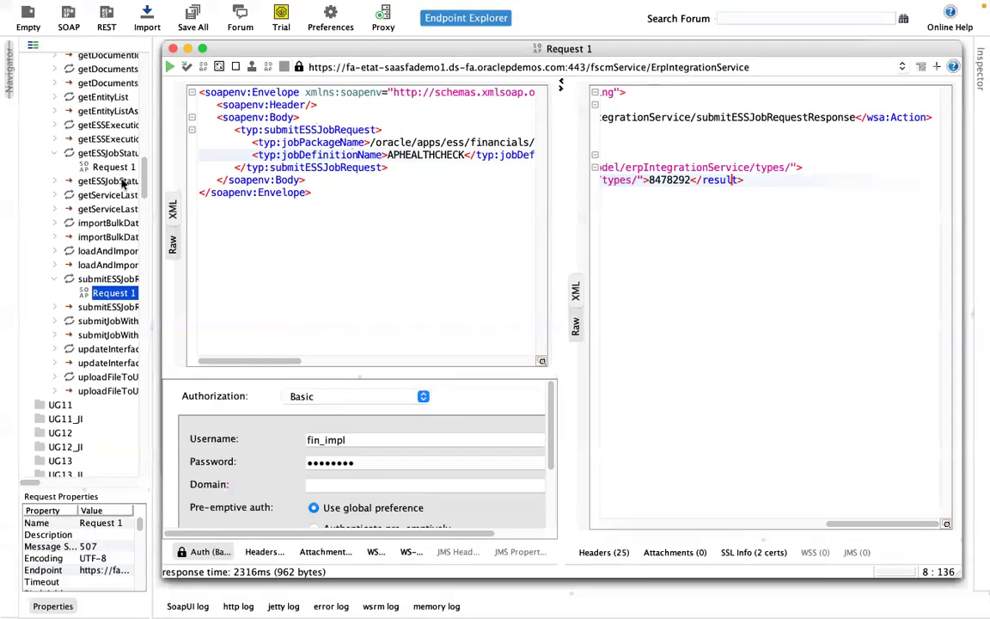
pyautogui.click(121, 170)
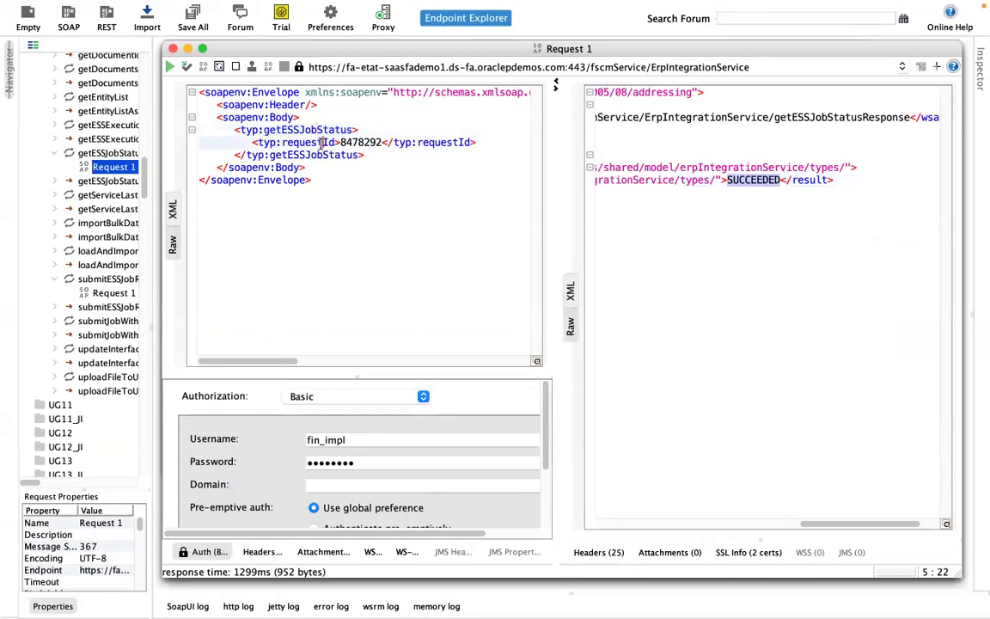
# Step: Return to the WSDL in Firefox and search it for submitessjobrequest
pyautogui.press('super+Tab')
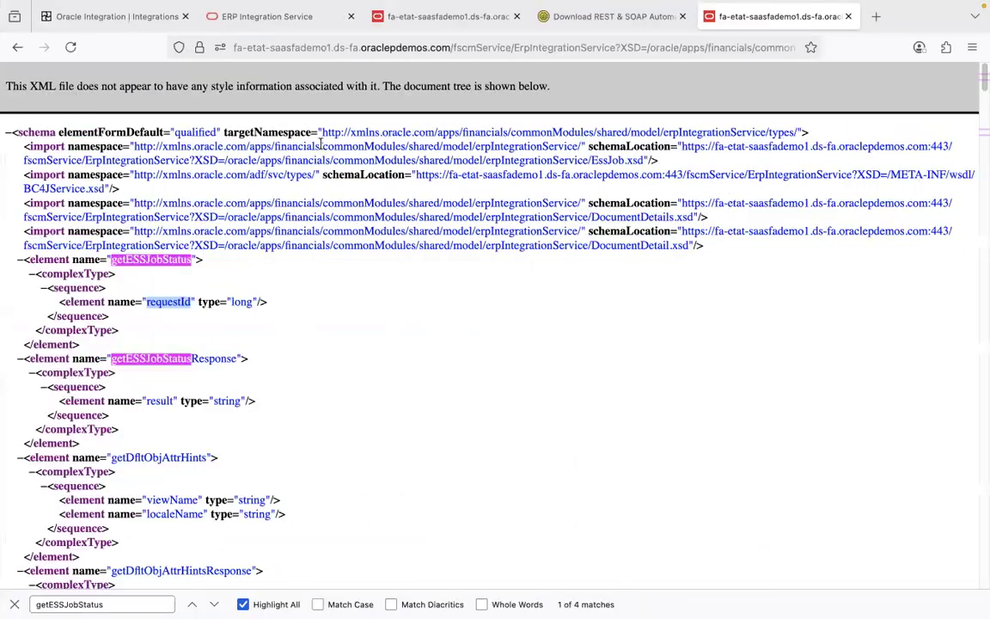
pyautogui.click(443, 17)
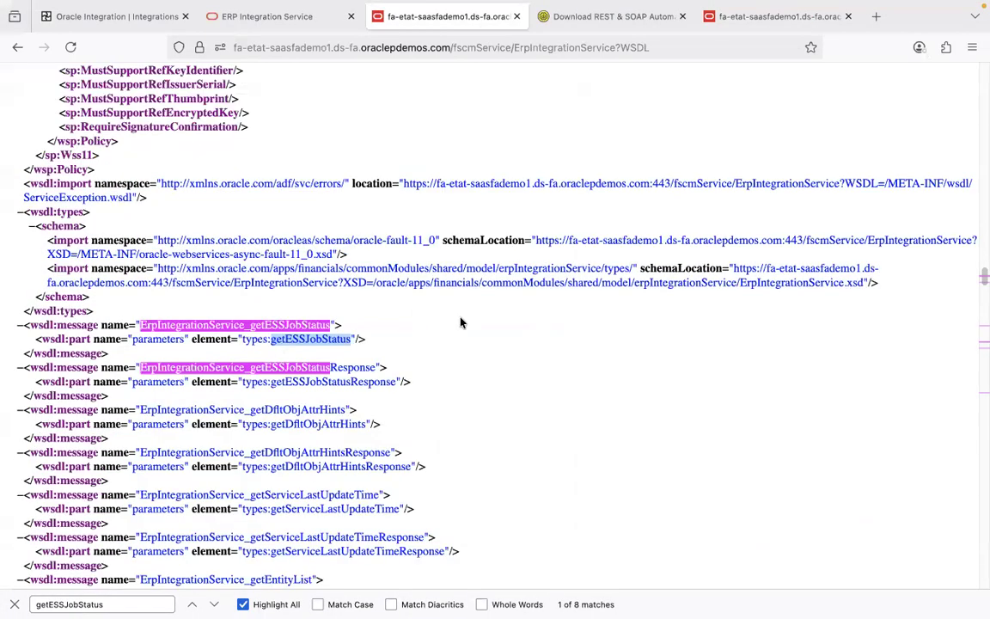
pyautogui.hotkey('ctrl', 'f')
pyautogui.write('sub')
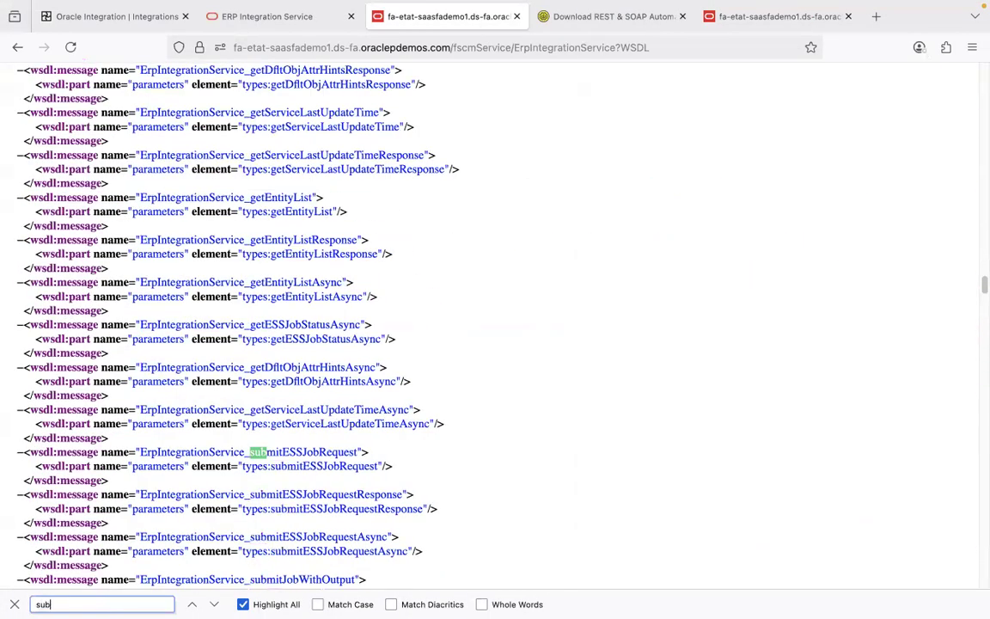
pyautogui.write('mitess')
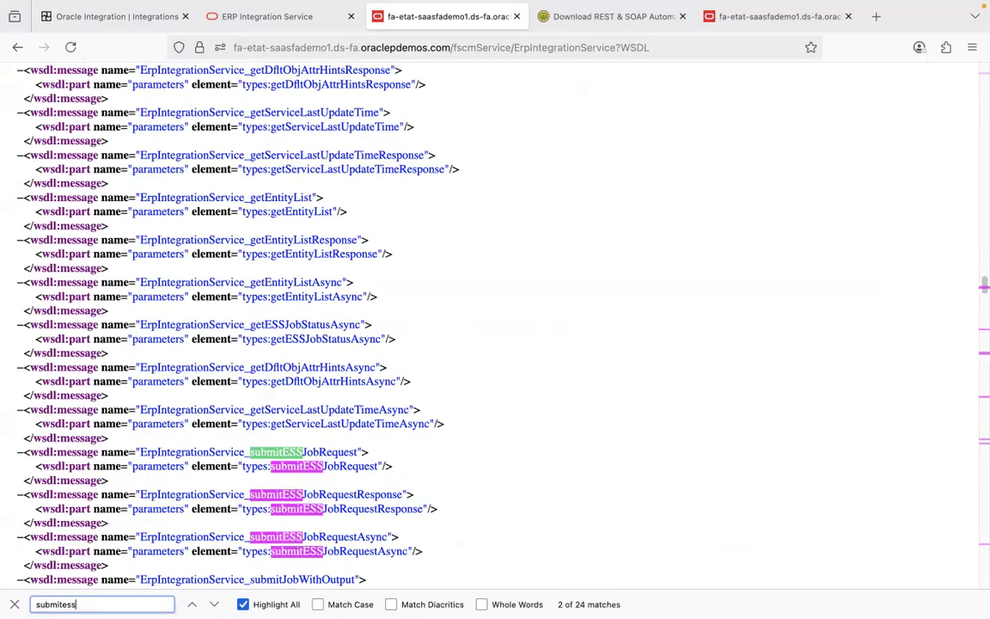
pyautogui.write('jobrequest')
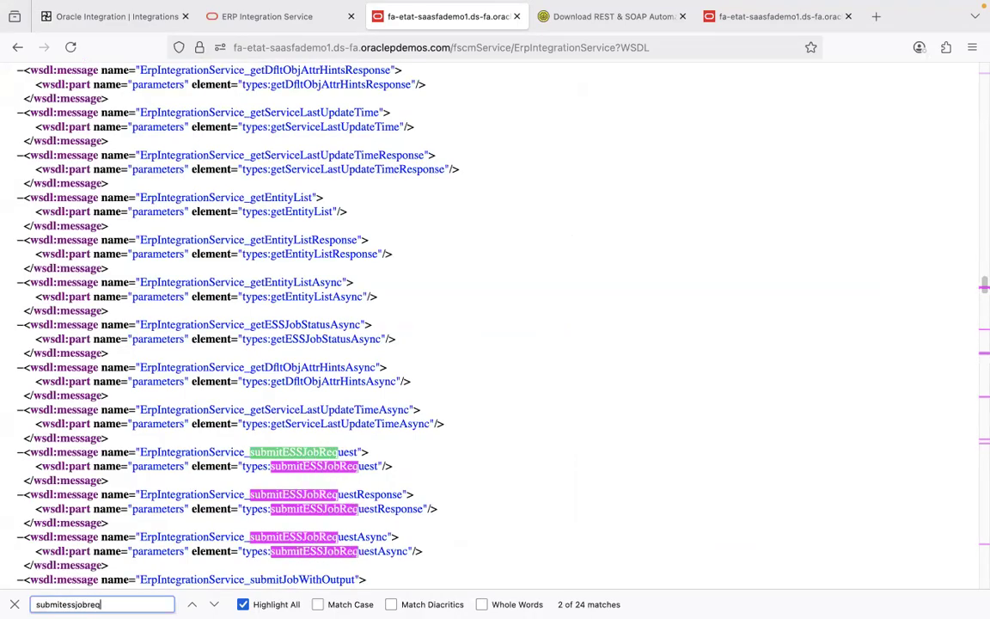
# Step: Search the WSDL for ErpIntegrationService_submitESSJobRequest through to the submitESSJobRequest operation in the portType
pyautogui.click(277, 452)
pyautogui.doubleClick(278, 452)
pyautogui.hotkey('ctrl', 'c')
pyautogui.click(138, 602)
pyautogui.hotkey('ctrl', 'v')
pyautogui.click(214, 604)
pyautogui.click(214, 605)
pyautogui.click(214, 604)
pyautogui.click(214, 604)
pyautogui.click(219, 307)
pyautogui.click(220, 306)
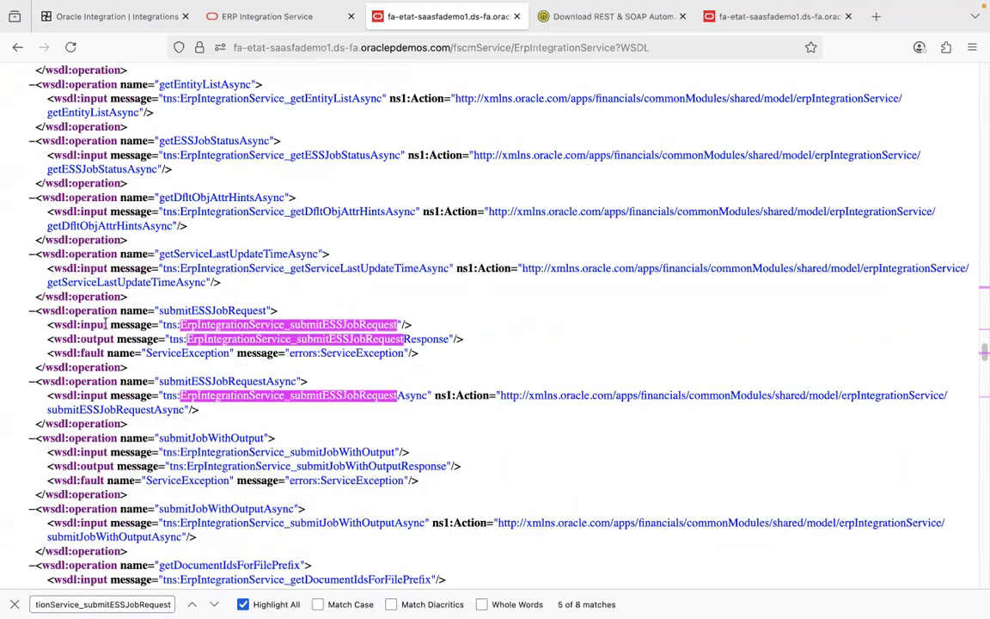
# Step: Trace the submitESSJobRequest operation's input message back to its wsdl:message definition
pyautogui.doubleClick(235, 326)
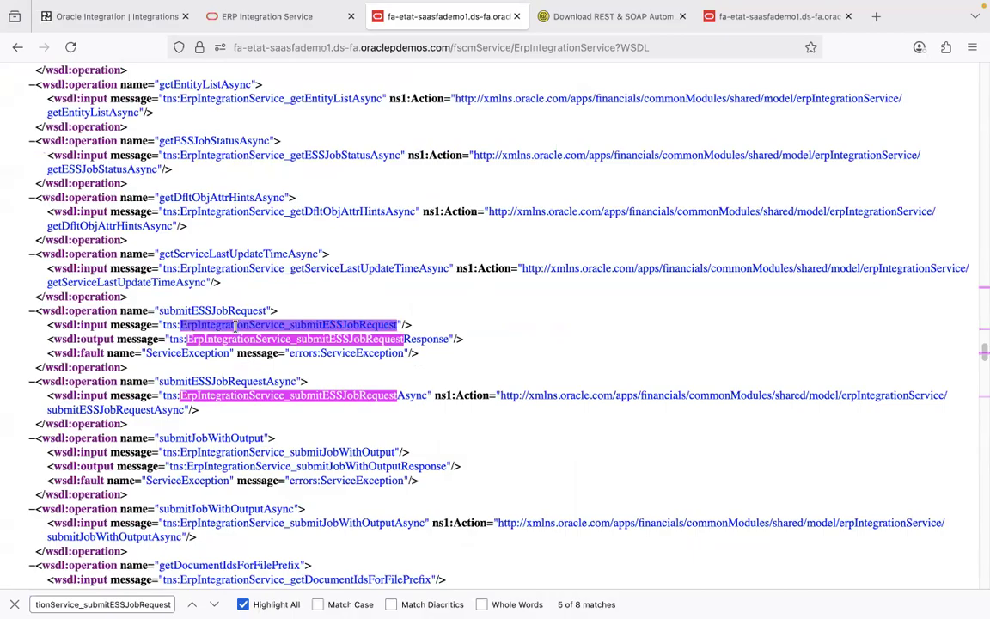
pyautogui.hotkey('ctrl', 'f')
pyautogui.press('Return')
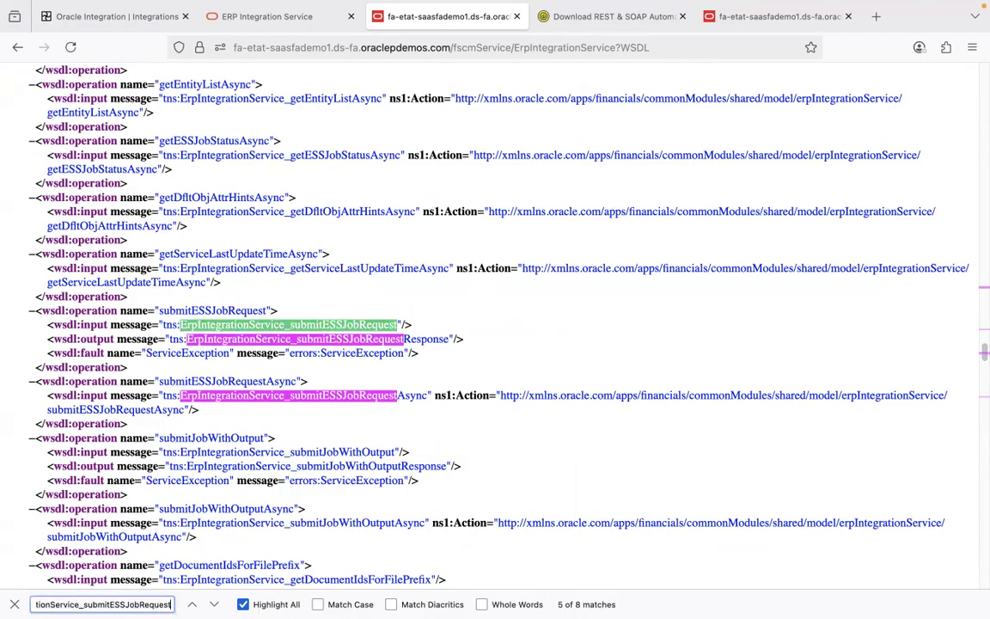
pyautogui.press('Return')
pyautogui.press('Return')
pyautogui.press('Return')
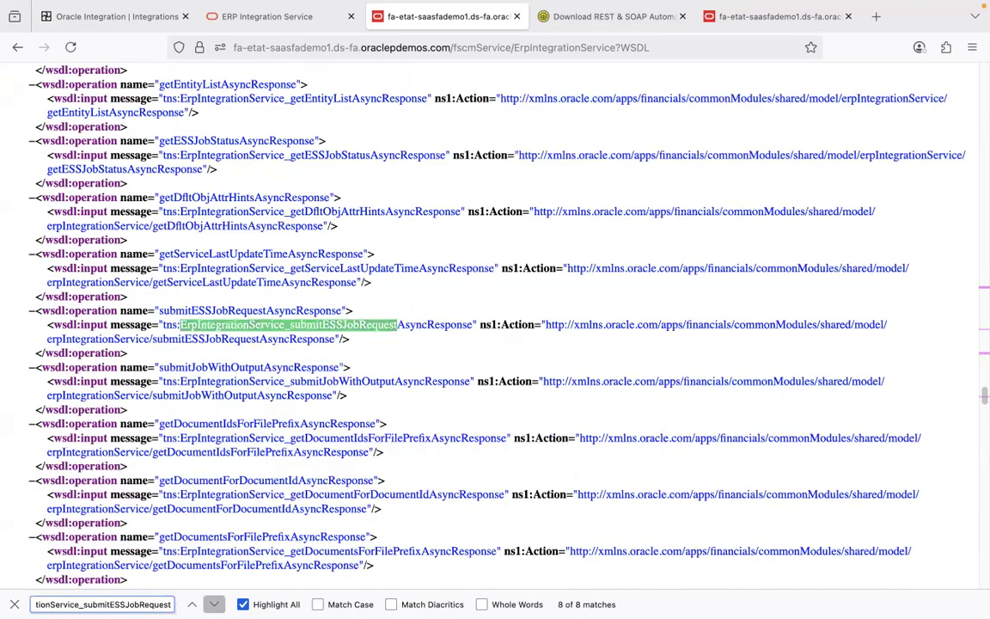
pyautogui.press('Return')
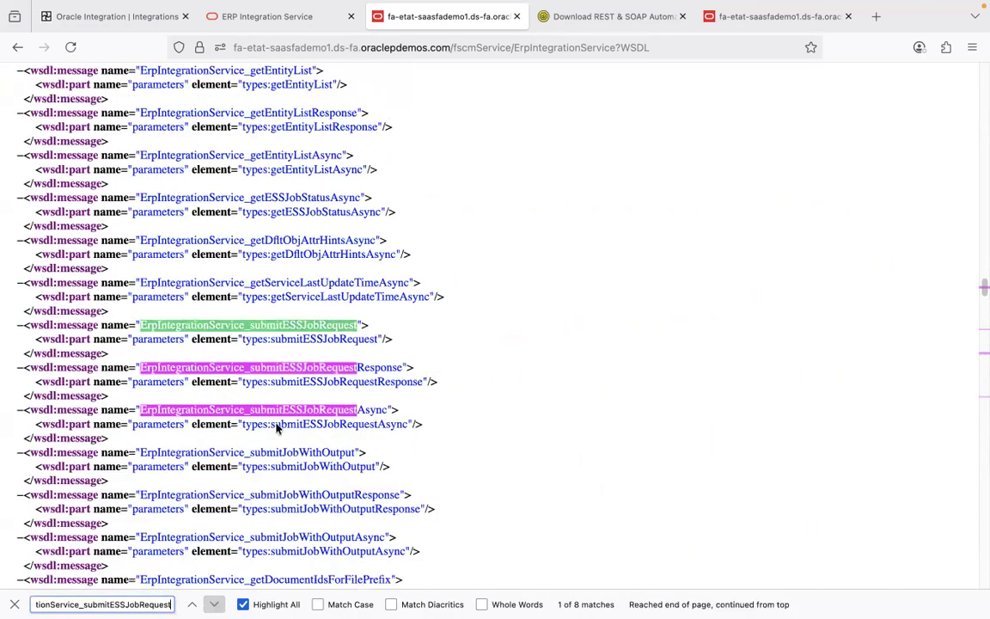
# Step: Look up the submitESSJobRequest element in the ErpIntegrationService.xsd schema and examine its definition
pyautogui.click(339, 341)
pyautogui.doubleClick(339, 342)
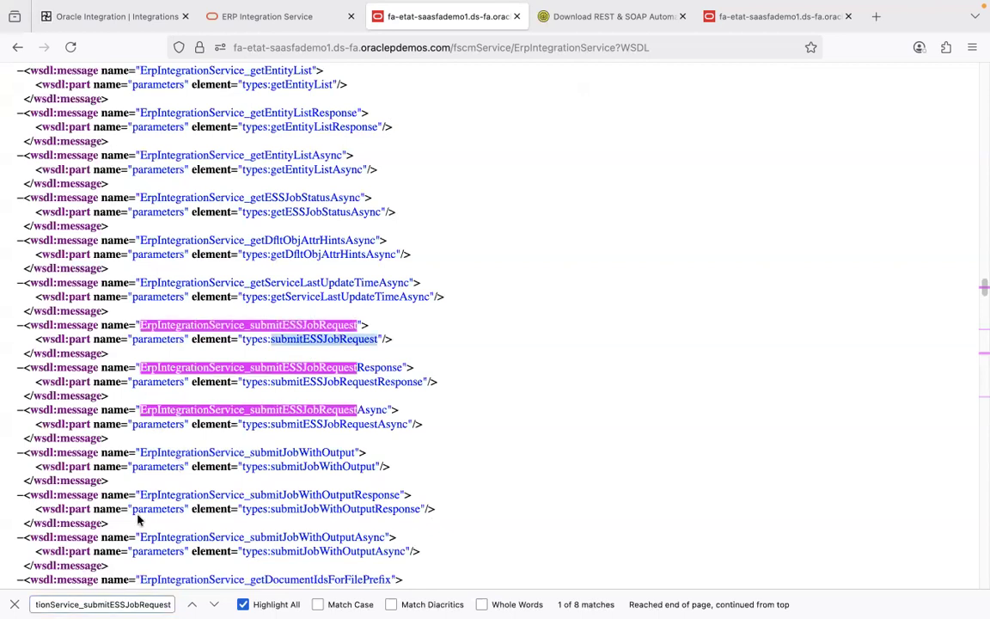
pyautogui.hotkey('ctrl', 'f')
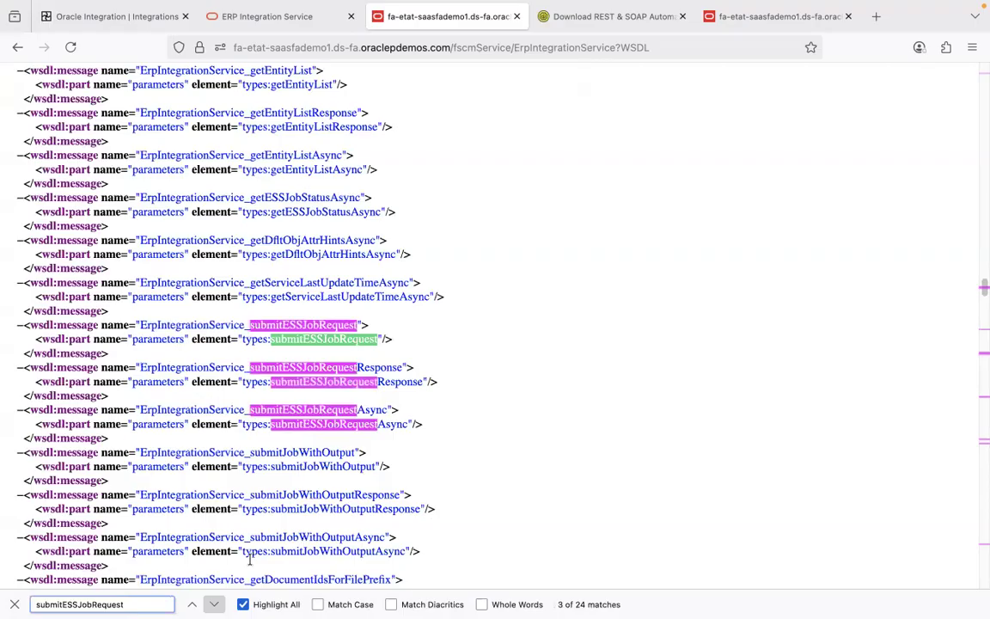
pyautogui.moveTo(750, 5)
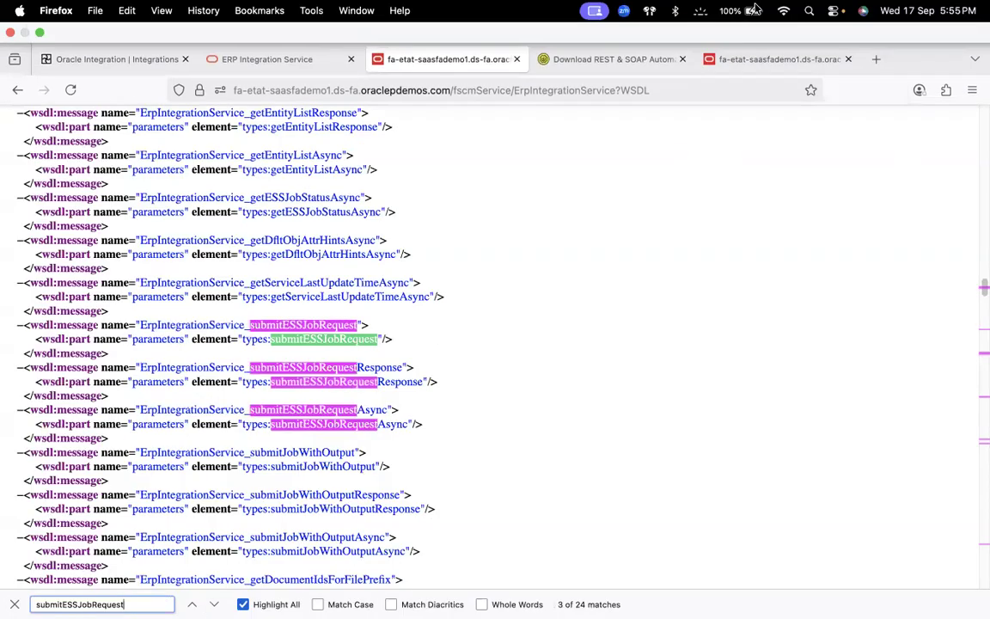
pyautogui.click(749, 58)
pyautogui.press('Return')
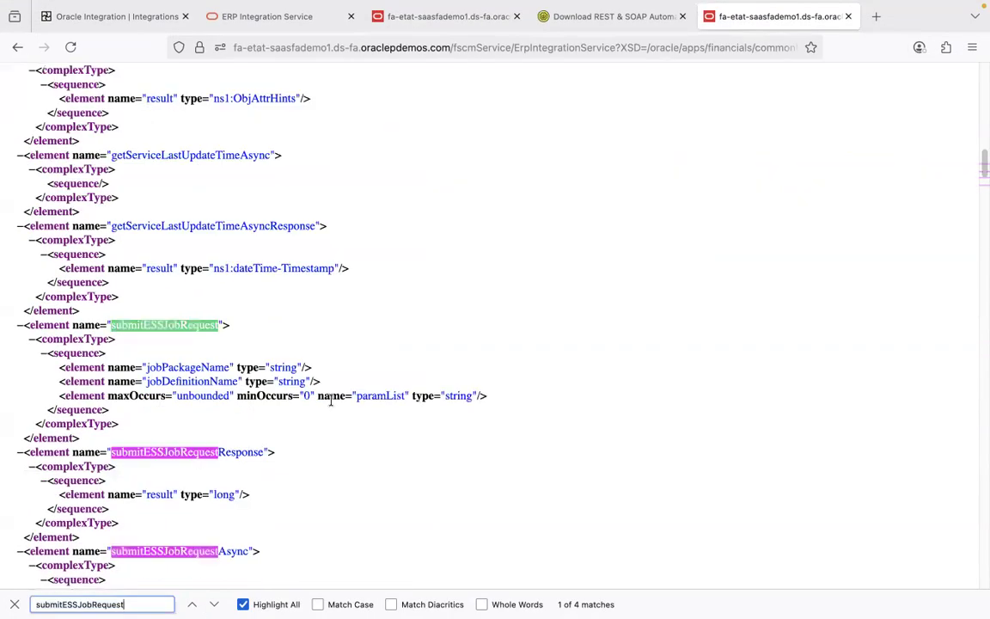
pyautogui.click(225, 324)
pyautogui.click(225, 322)
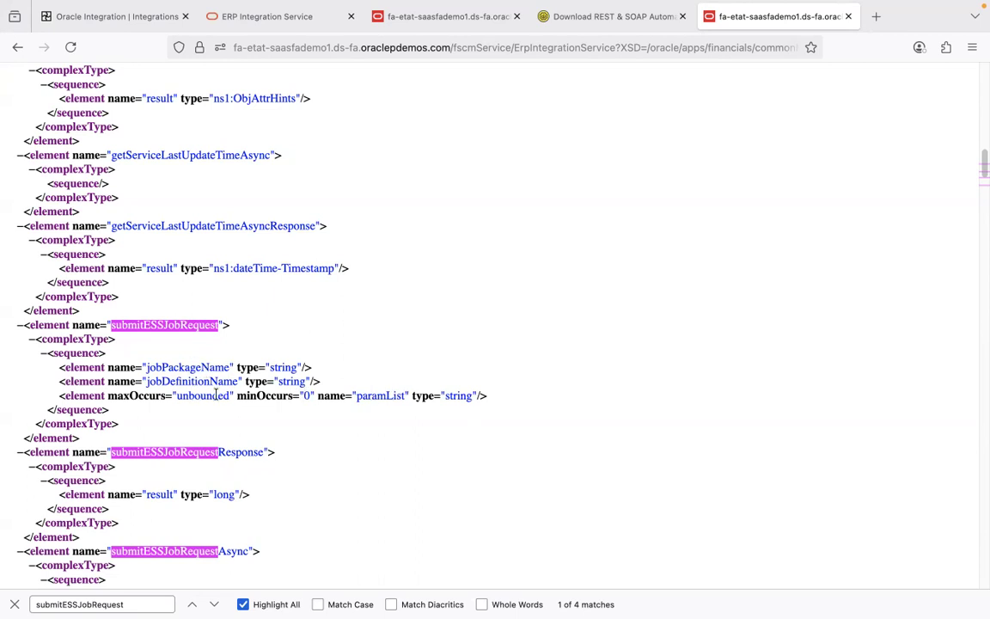
# Step: Switch to VS Code and review the notes line on Data Types (XSD), Messages and PortType for every operation
pyautogui.press('super+Tab')
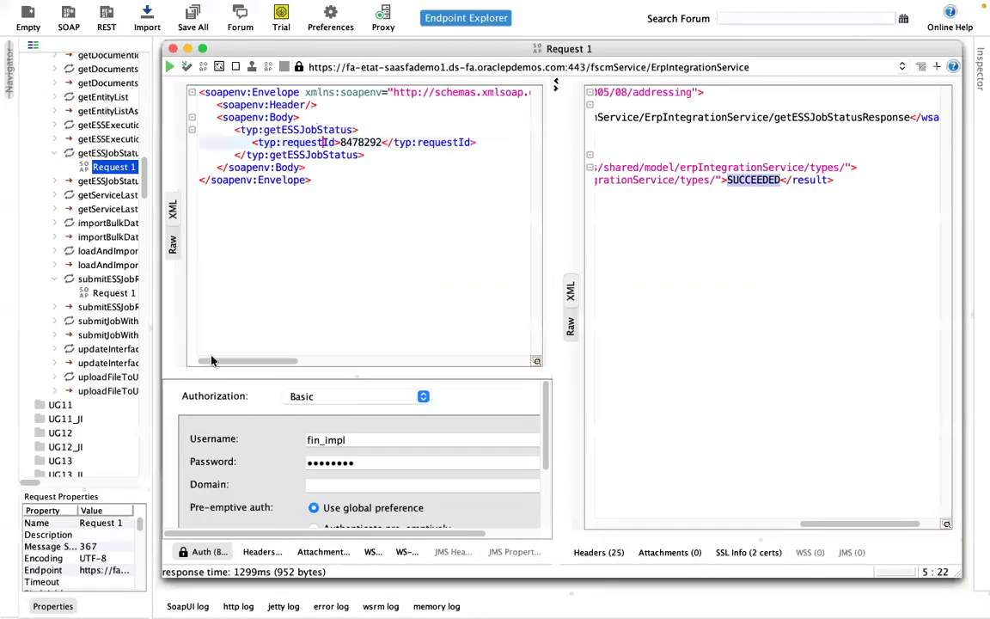
pyautogui.press('super+Tab')
pyautogui.press('super+Tab')
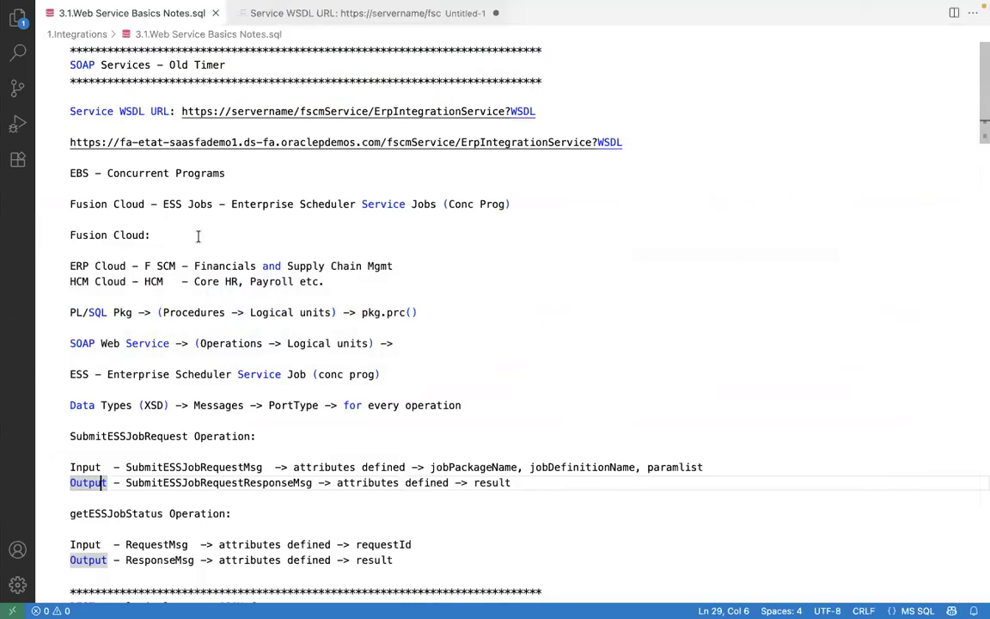
pyautogui.click(138, 404)
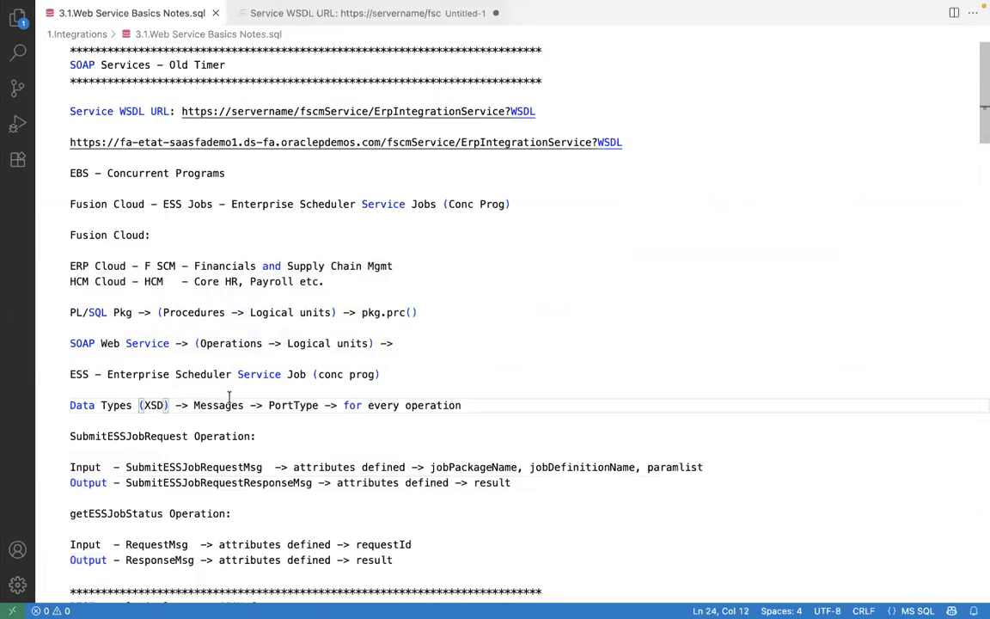
pyautogui.click(230, 405)
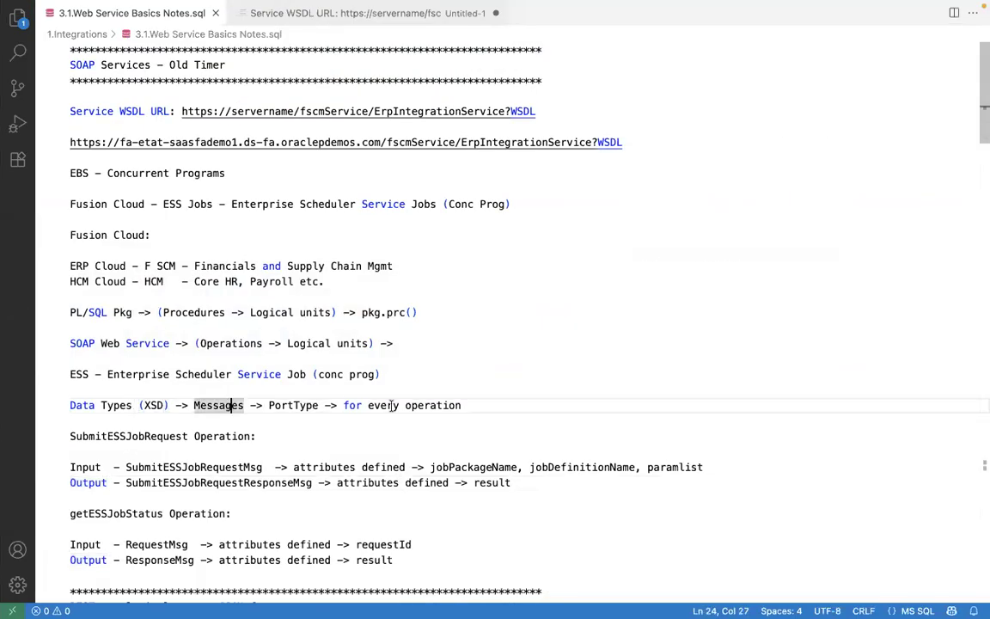
pyautogui.click(422, 405)
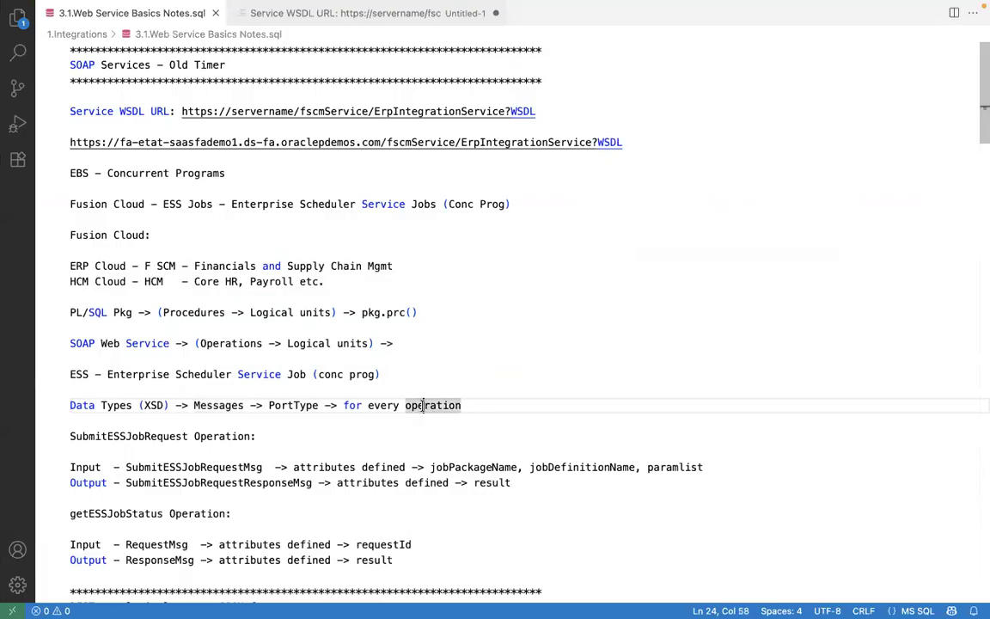
pyautogui.click(298, 405)
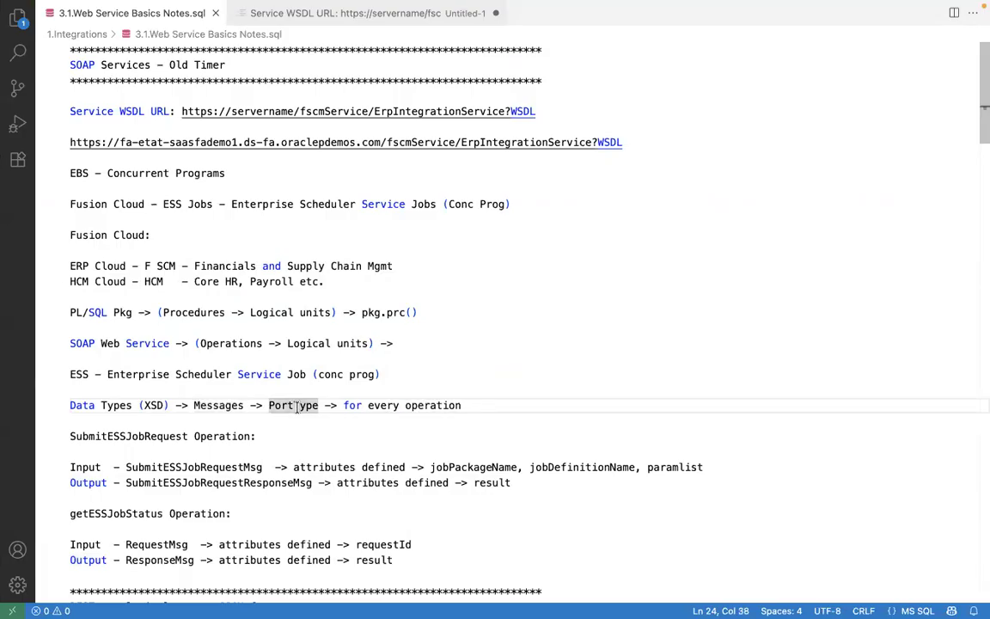
# Step: Switch to the 3.Web Service Basics presentation in PowerPoint and show slide 12, the closing slide, as a slide show
pyautogui.press('super+Tab')
pyautogui.press('super+Tab')
pyautogui.press('super+Tab')
pyautogui.press('super+Tab')
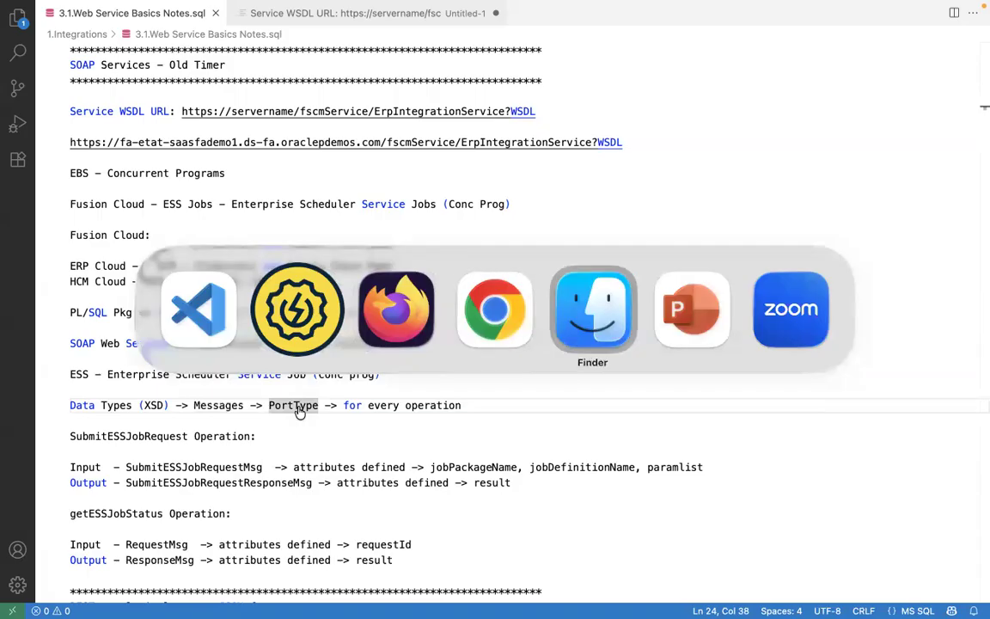
pyautogui.press('super+Tab')
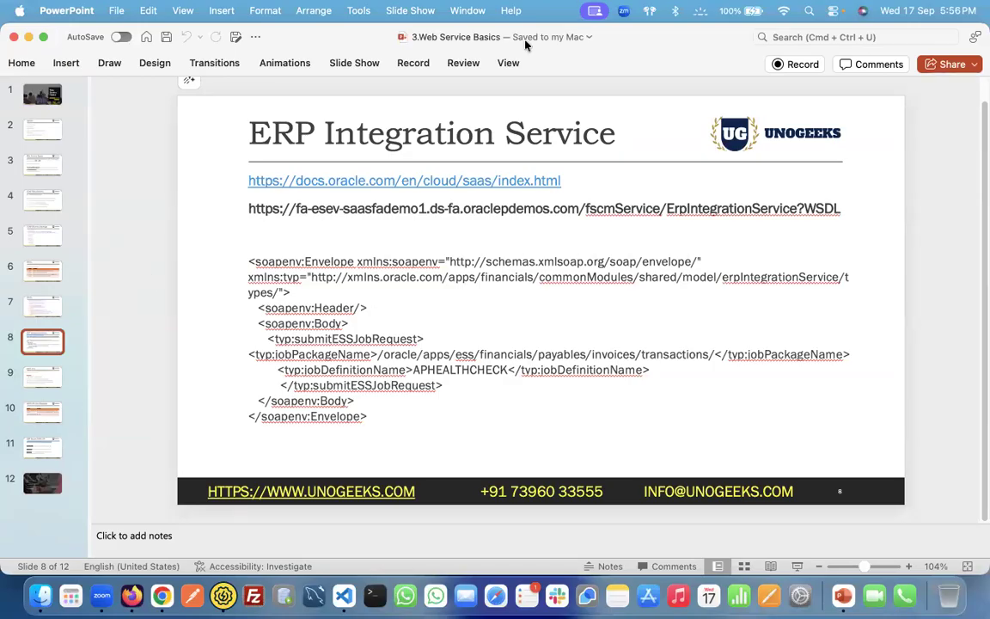
pyautogui.click(43, 481)
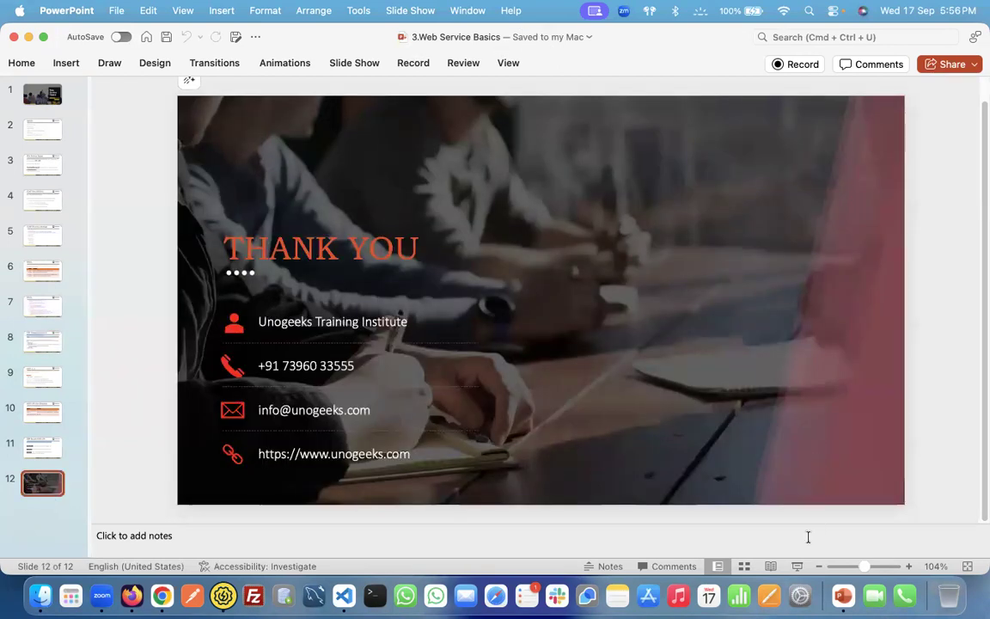
pyautogui.press('super+Return')
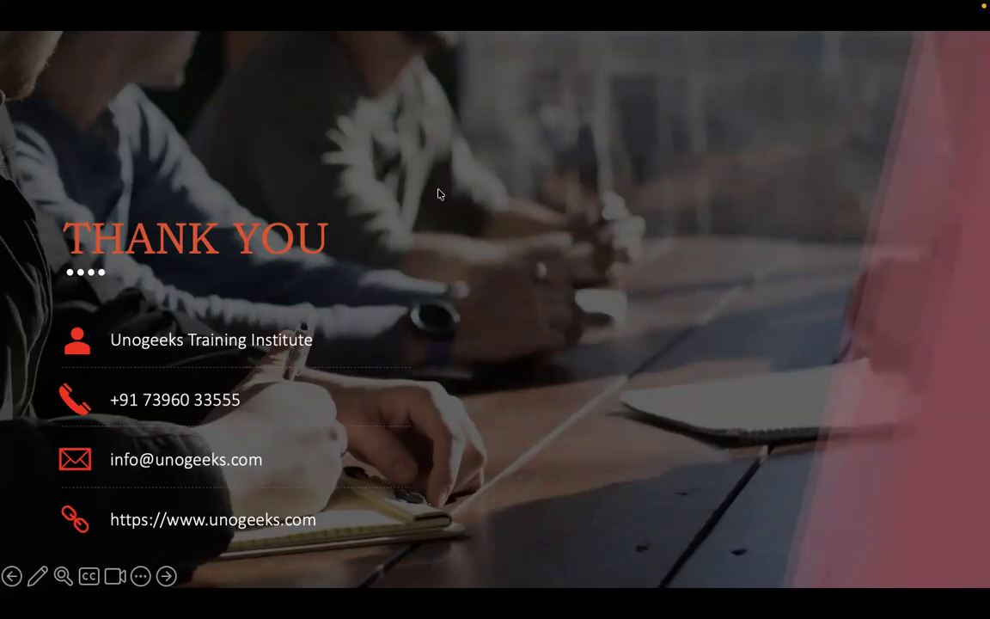
# Step: Return to Firefox and bring up the Operations list in the ERP Integration Service documentation
pyautogui.press('super+Tab')
pyautogui.press('super+Tab')
pyautogui.press('super+Tab')
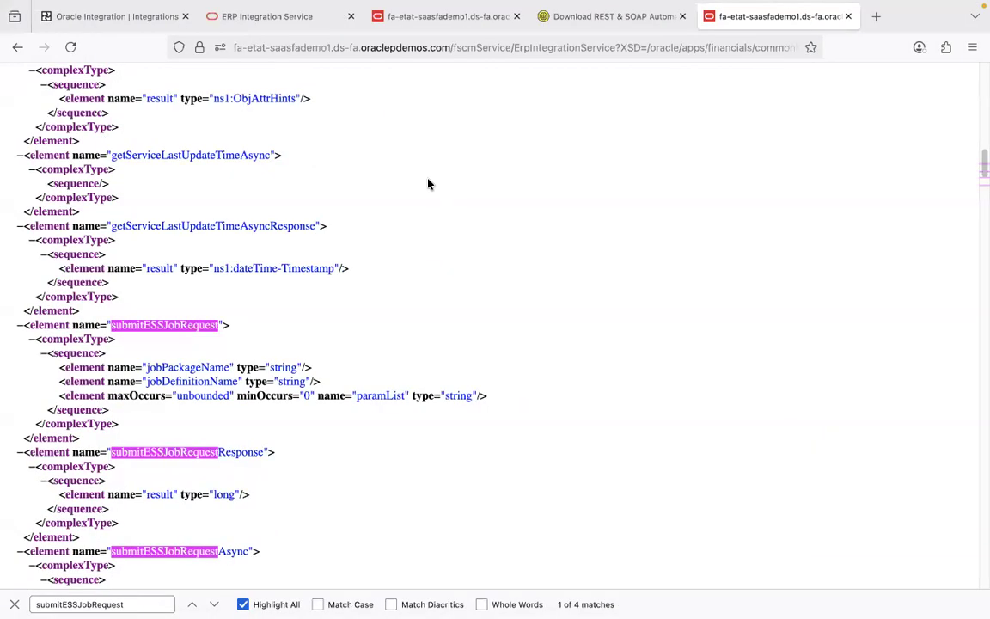
pyautogui.click(275, 16)
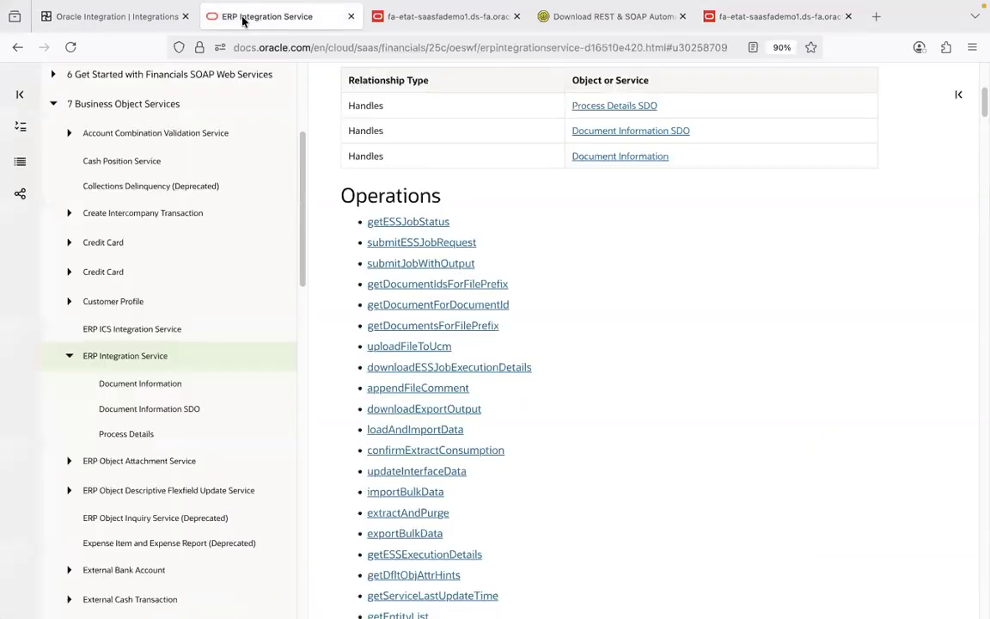
# Step: Switch to the UG101 Journal Import Service integration canvas in Oracle Integration
pyautogui.click(129, 17)
pyautogui.click(247, 16)
pyautogui.press('super+Tab')
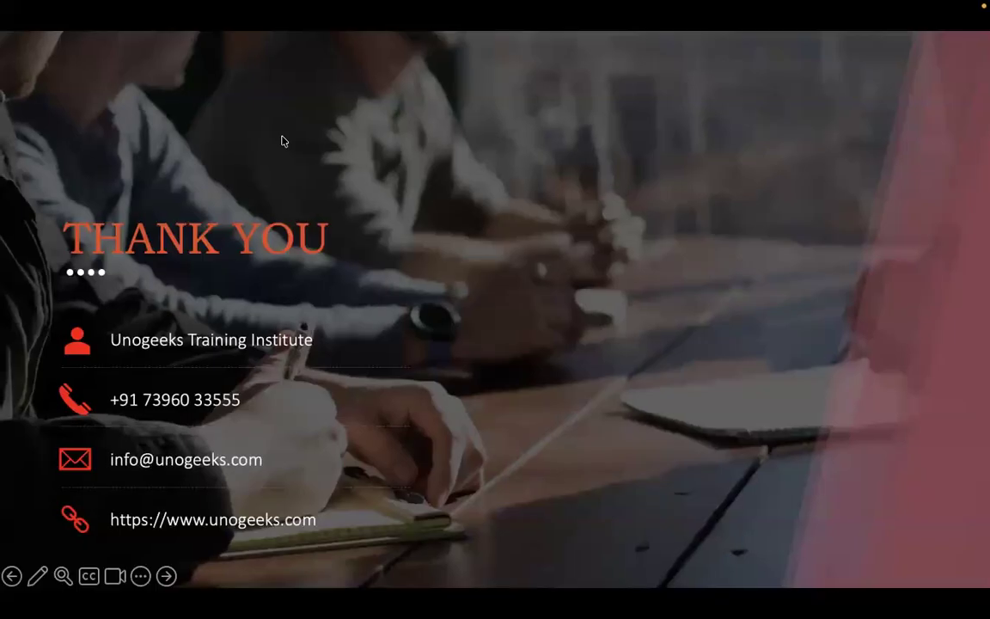
pyautogui.press('super+Tab')
pyautogui.click(120, 17)
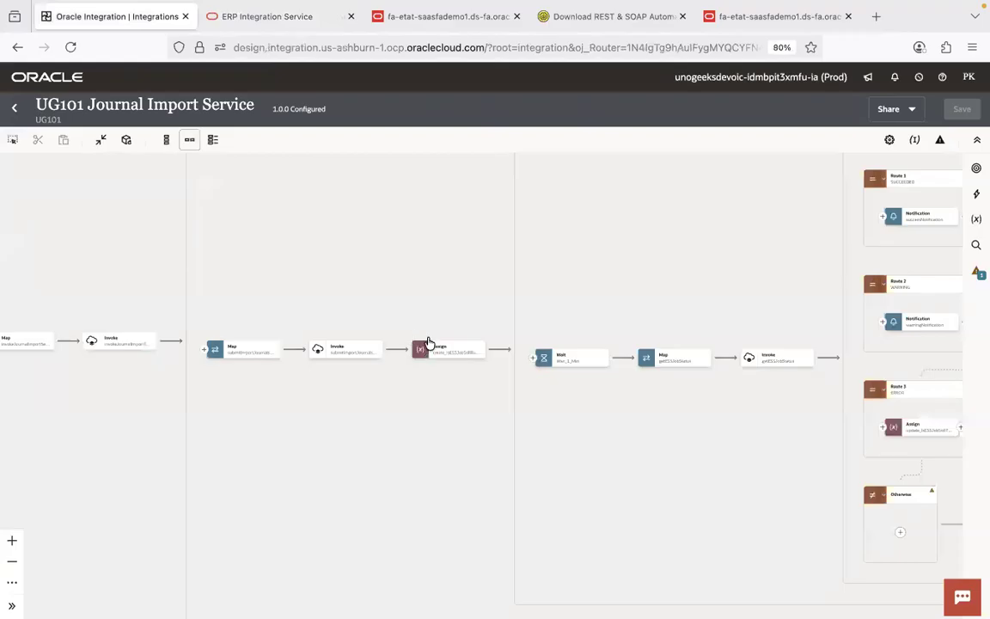
# Step: Select the submitImportJournalsJob Invoke action and review its endpoint and connection, along with the Map action before it
pyautogui.click(344, 349)
pyautogui.moveTo(354, 348)
pyautogui.moveTo(254, 357)
pyautogui.moveTo(337, 358)
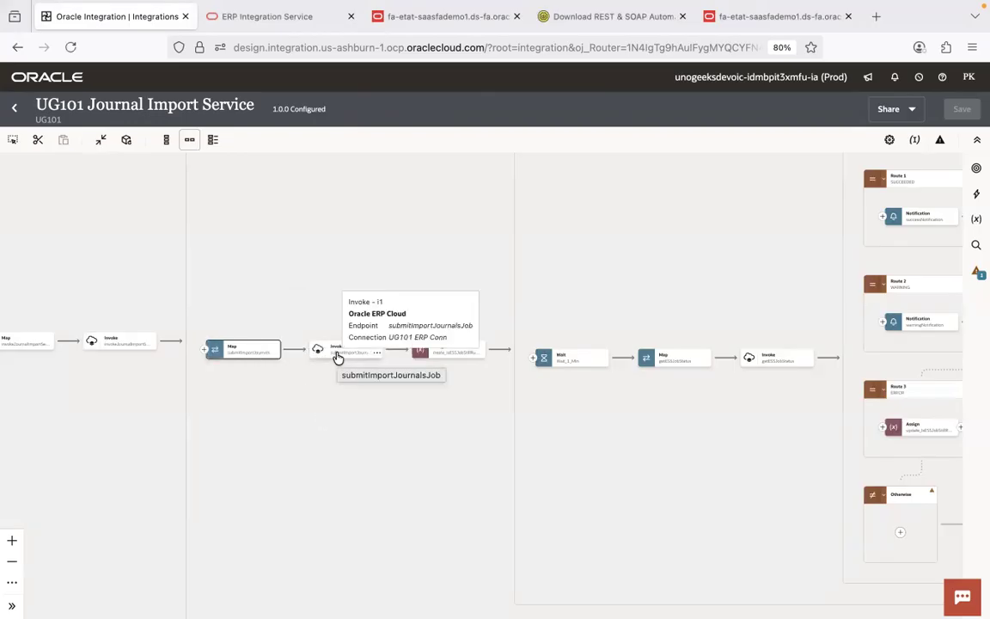
pyautogui.click(337, 358)
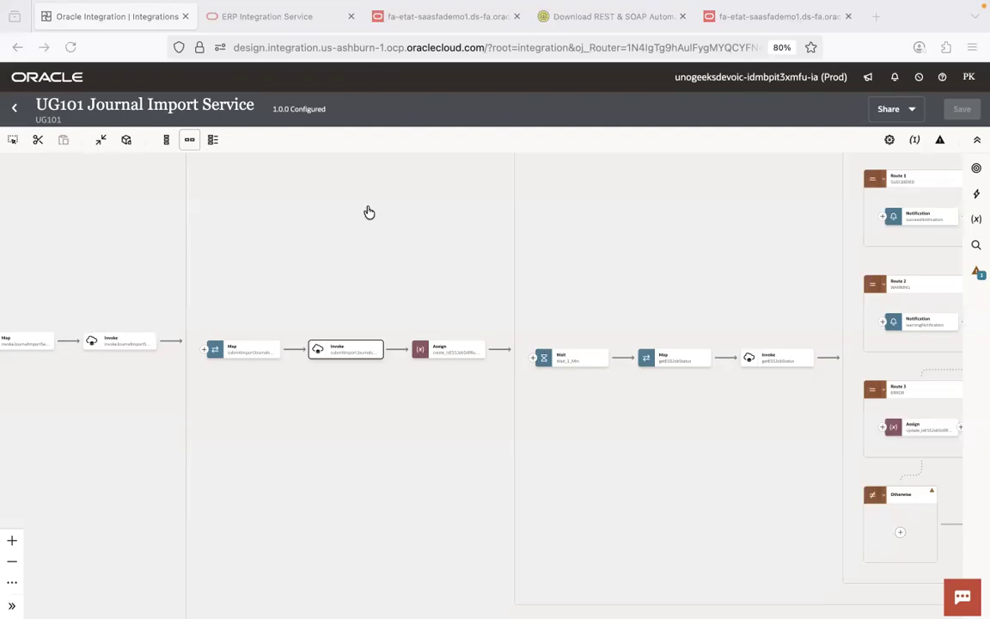
pyautogui.moveTo(351, 355)
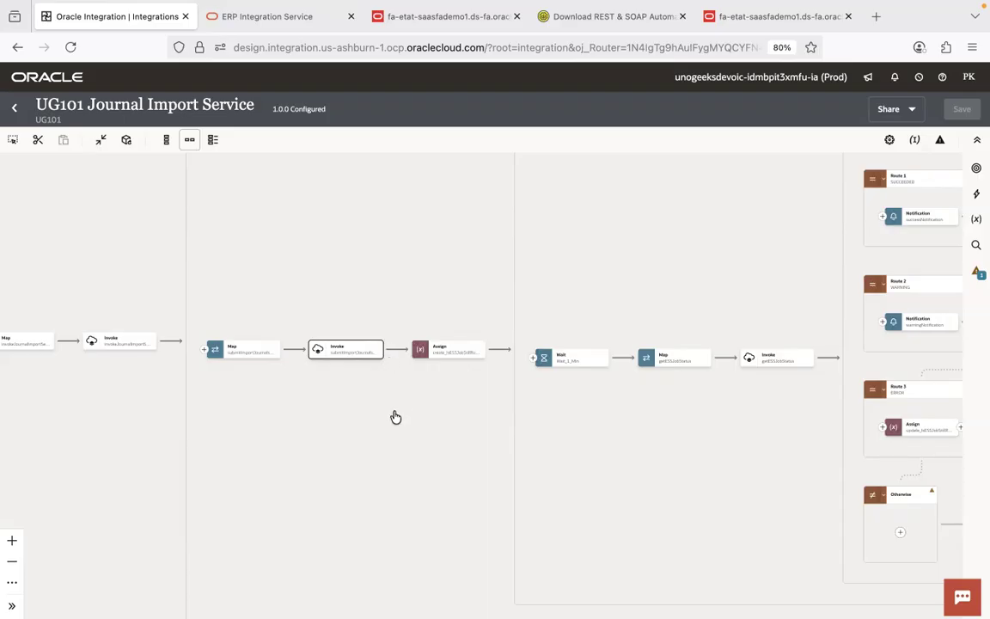
pyautogui.click(347, 347)
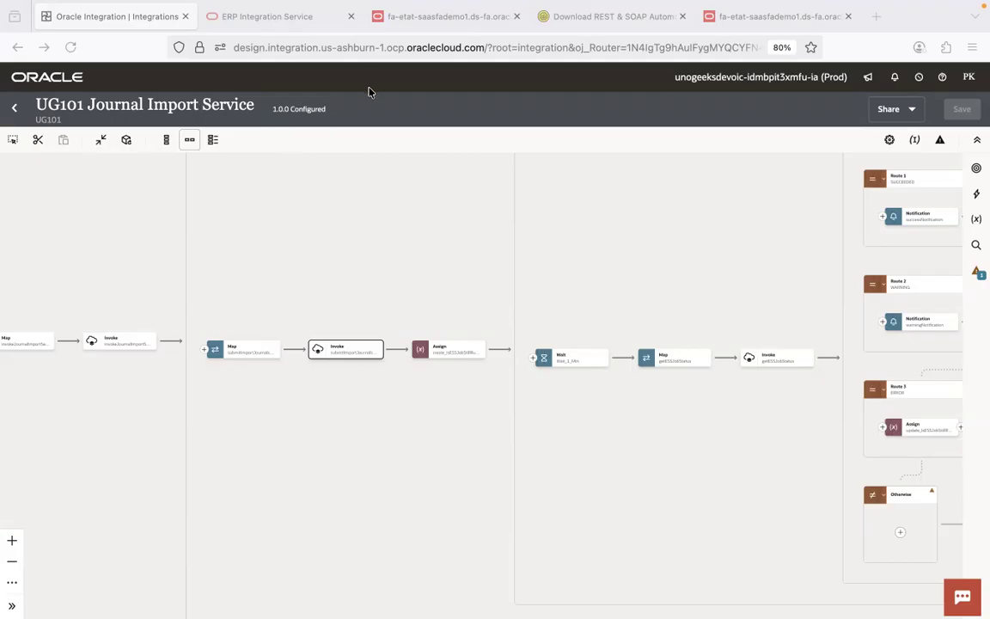
# Step: Examine the While loop in the integration flow, including its Wait action, getESSJobStatus Map and Invoke actions, and Switch routes
pyautogui.moveTo(394, 7)
pyautogui.moveTo(729, 4)
pyautogui.hscroll(6, 411, 359)
pyautogui.scroll(2, 411, 358)
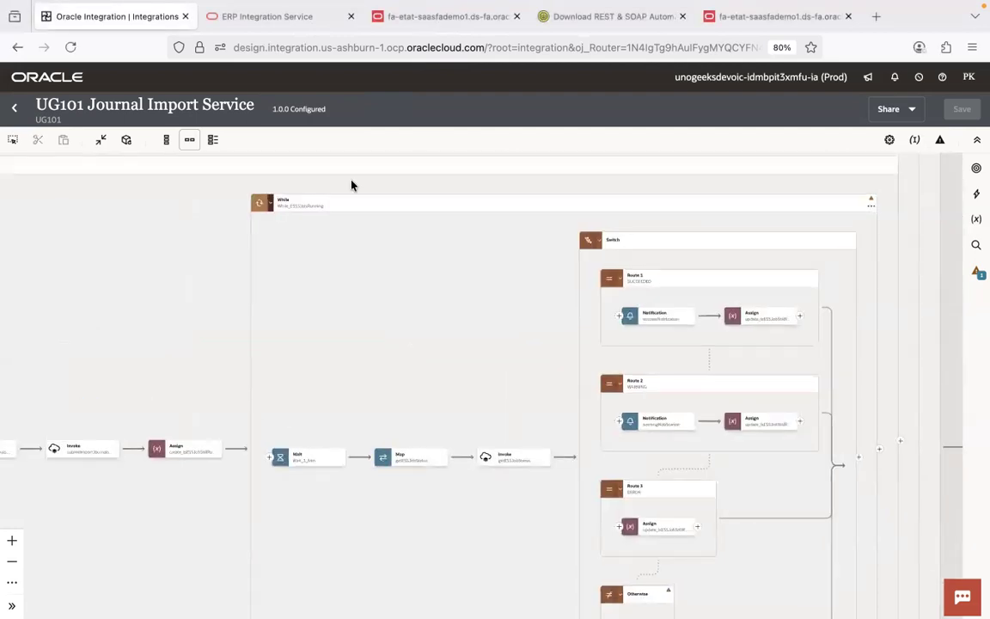
pyautogui.moveTo(323, 470)
pyautogui.moveTo(301, 211)
pyautogui.moveTo(534, 468)
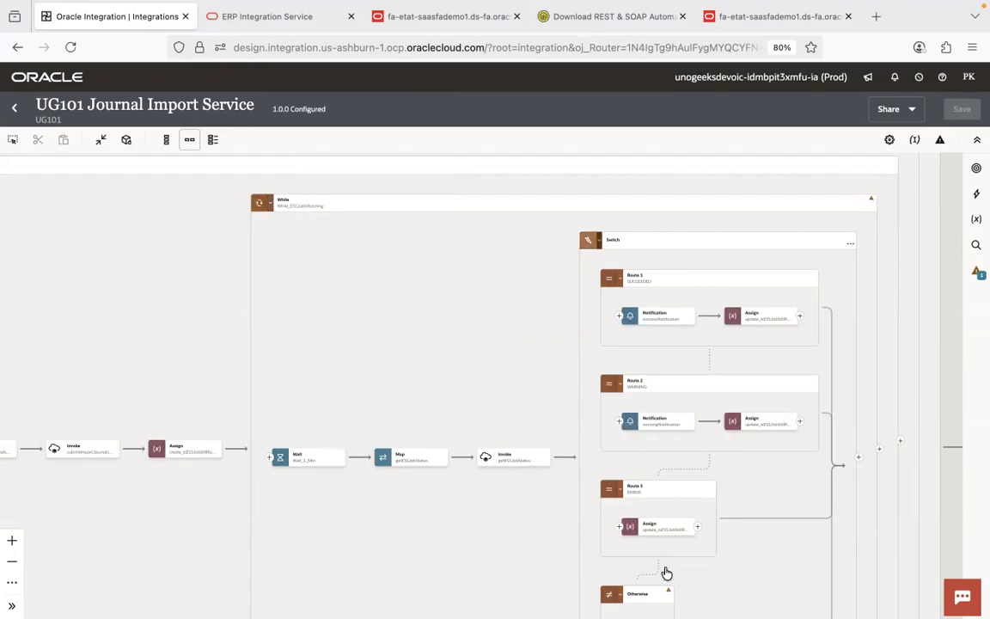